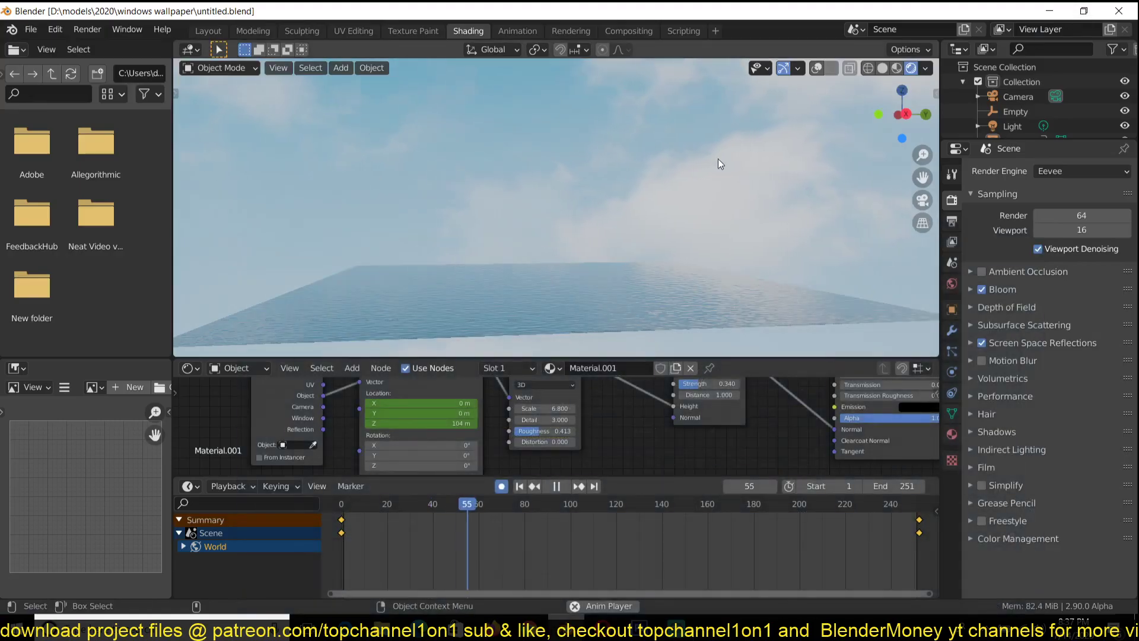
# Stop the ocean scene's sky animation playback in Blender
pyautogui.moveTo(718, 158); pyautogui.dragTo(683, 180, button='middle')
pyautogui.moveTo(620, 281); pyautogui.dragTo(621, 109, button='middle')
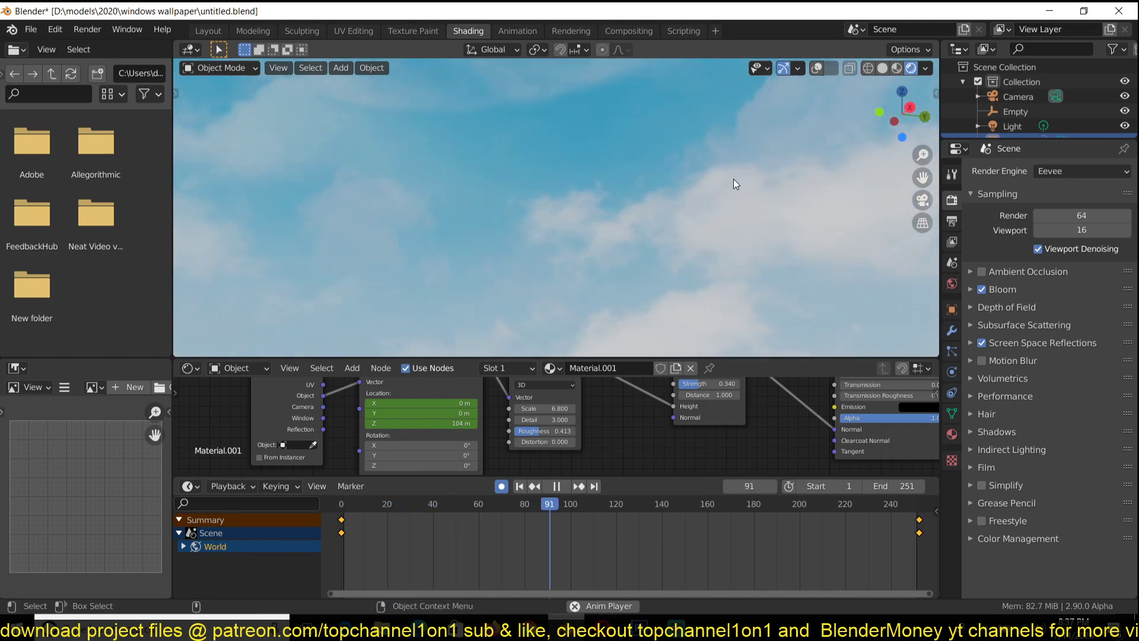
pyautogui.moveTo(582, 242); pyautogui.dragTo(464, 269, button='middle')
pyautogui.press('space')
pyautogui.click(498, 240)
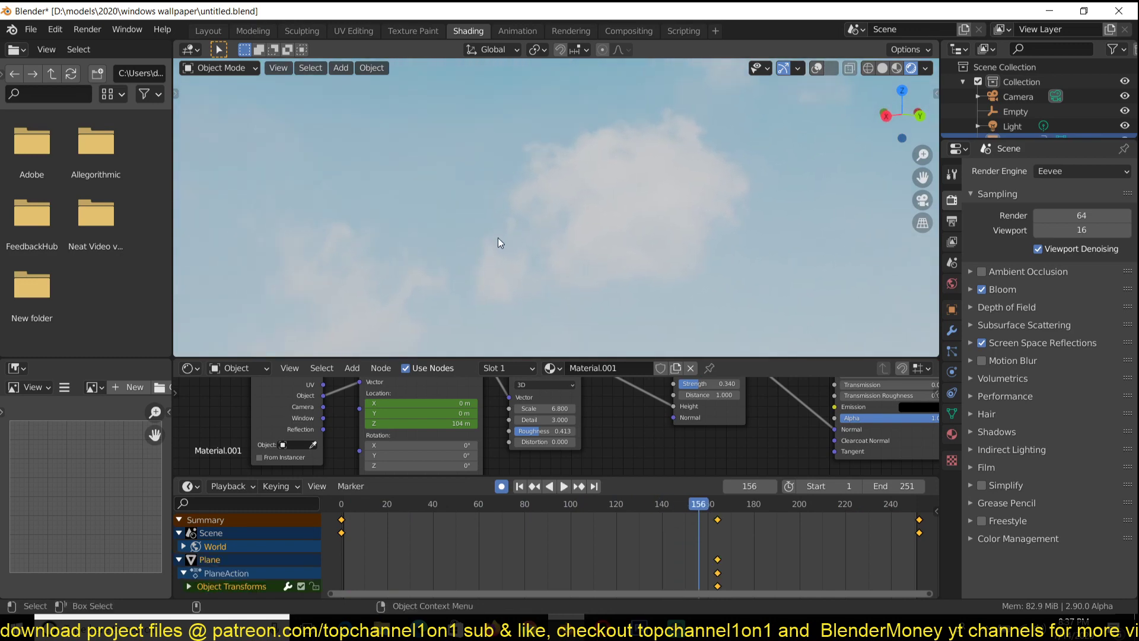
pyautogui.moveTo(482, 247); pyautogui.dragTo(277, 175, button='middle')
pyautogui.moveTo(602, 156); pyautogui.dragTo(471, 175, button='middle')
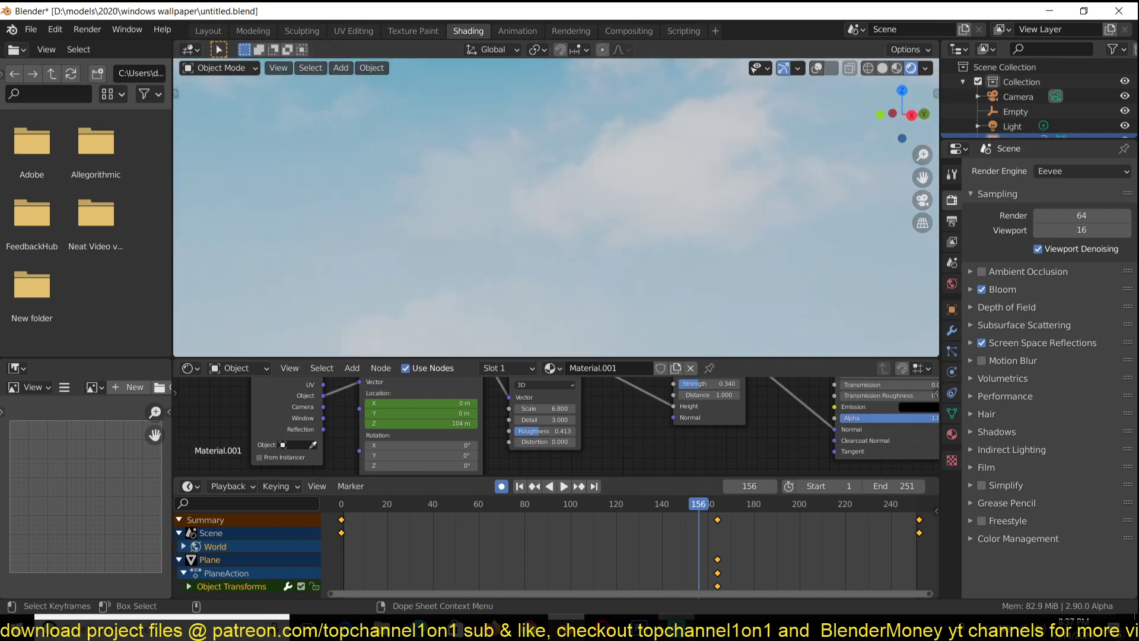
# Close the old mirror-ball image-asset.jpeg in Photoshop without saving changes
pyautogui.moveTo(640, 627)
pyautogui.click(718, 566)
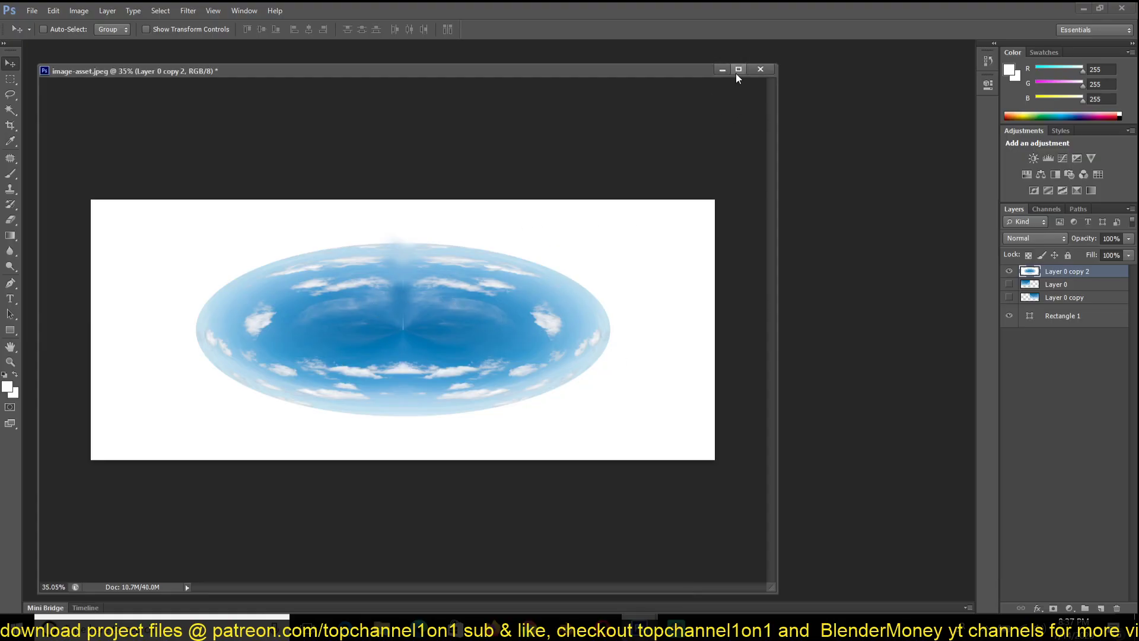
pyautogui.click(760, 69)
pyautogui.click(579, 239)
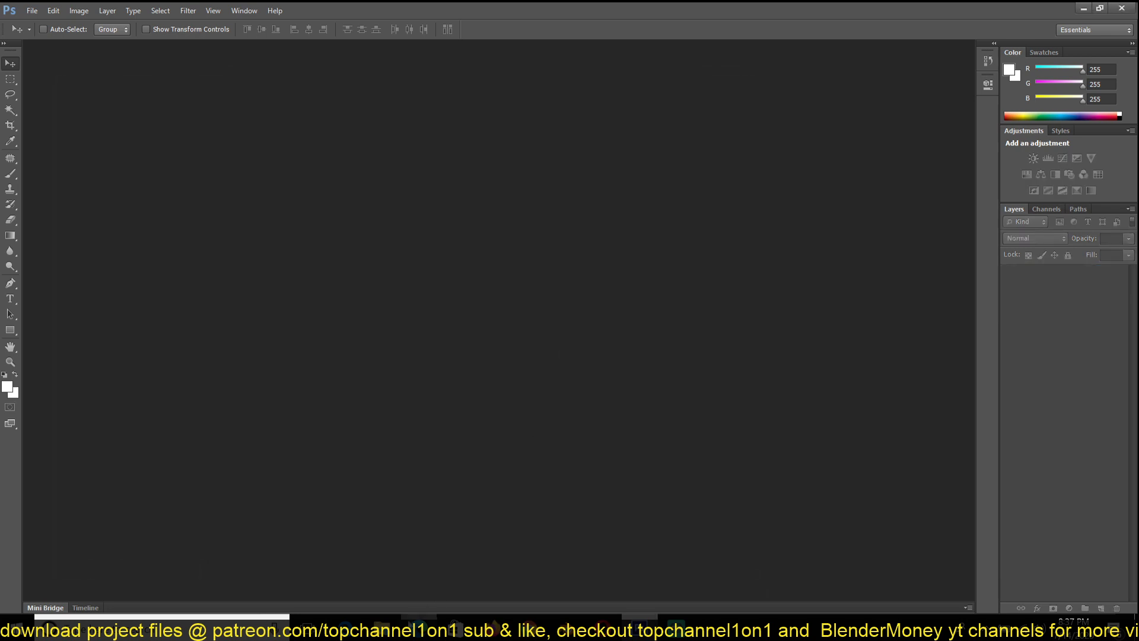
# Save the cloudy blue sky photo from Chrome as image-asset and drag it into Photoshop
pyautogui.moveTo(537, 635)
pyautogui.click(601, 577)
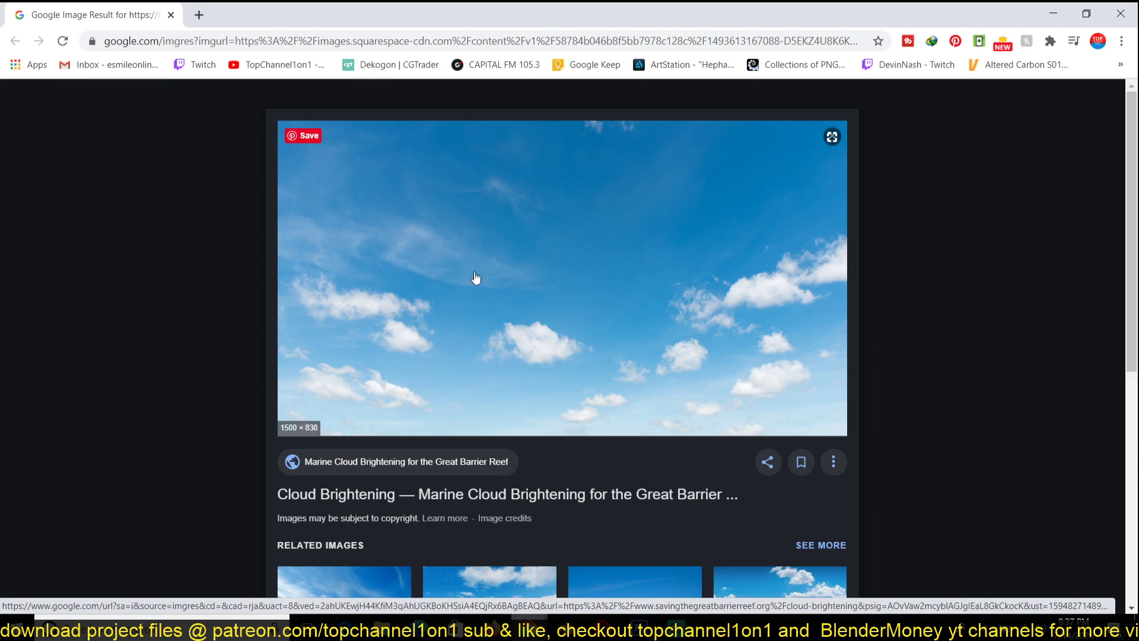
pyautogui.rightClick(456, 238)
pyautogui.click(532, 378)
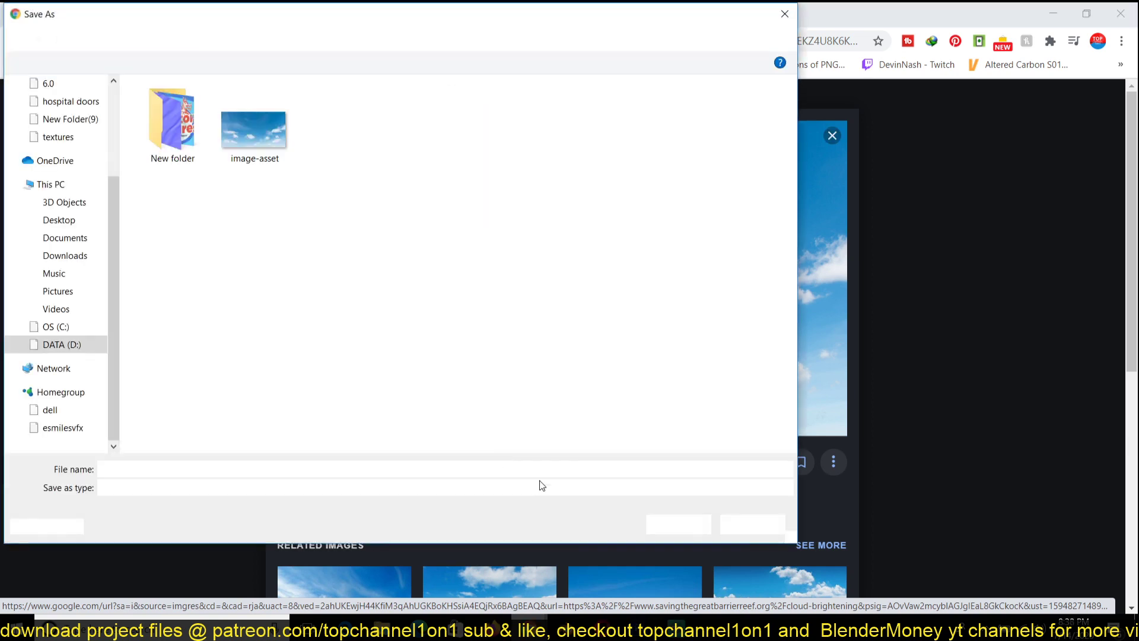
pyautogui.click(673, 521)
pyautogui.moveTo(74, 596); pyautogui.dragTo(573, 353)
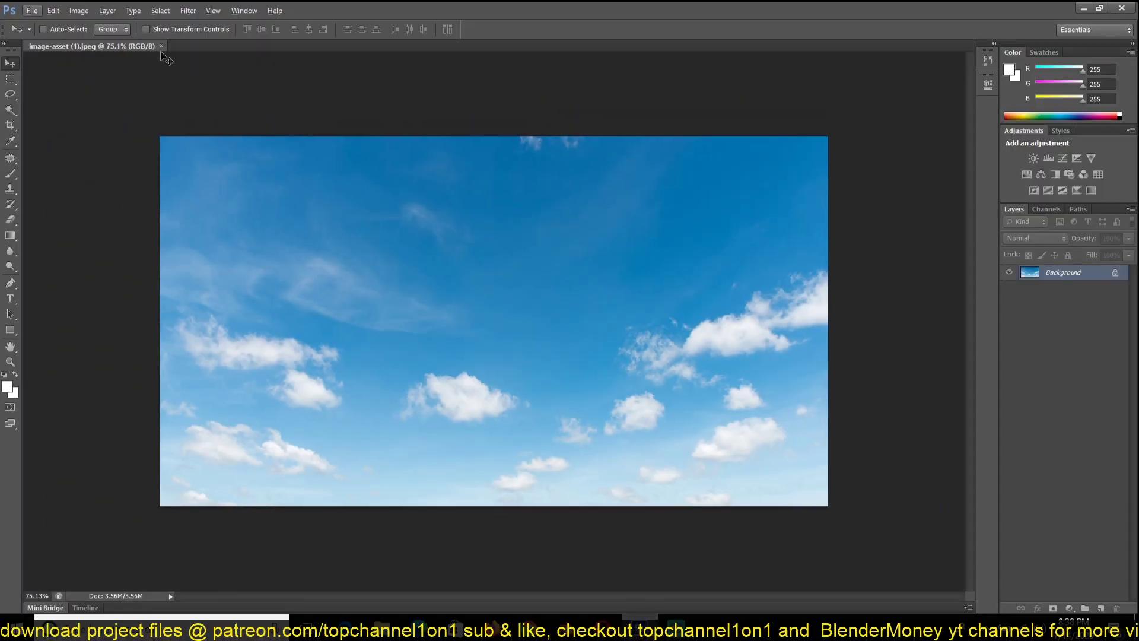
# Float the sky photo in its own window and unlock the Background as Layer 0
pyautogui.moveTo(146, 51); pyautogui.dragTo(169, 89)
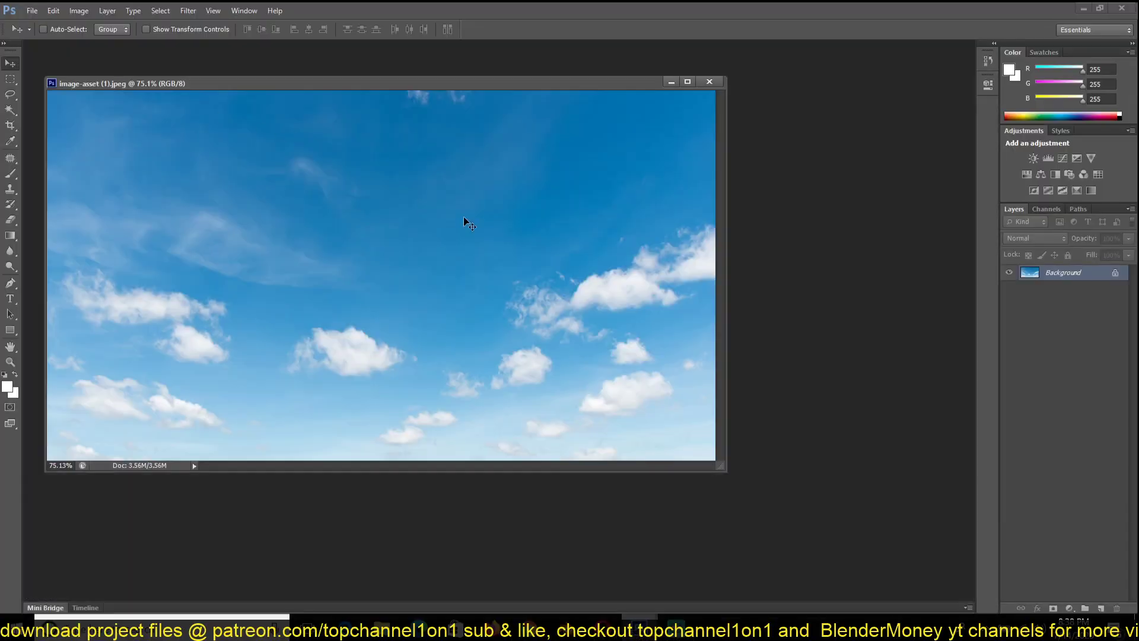
pyautogui.moveTo(719, 469); pyautogui.dragTo(830, 532)
pyautogui.keyDown('alt'); pyautogui.scroll(-3, 567, 341); pyautogui.keyUp('alt')
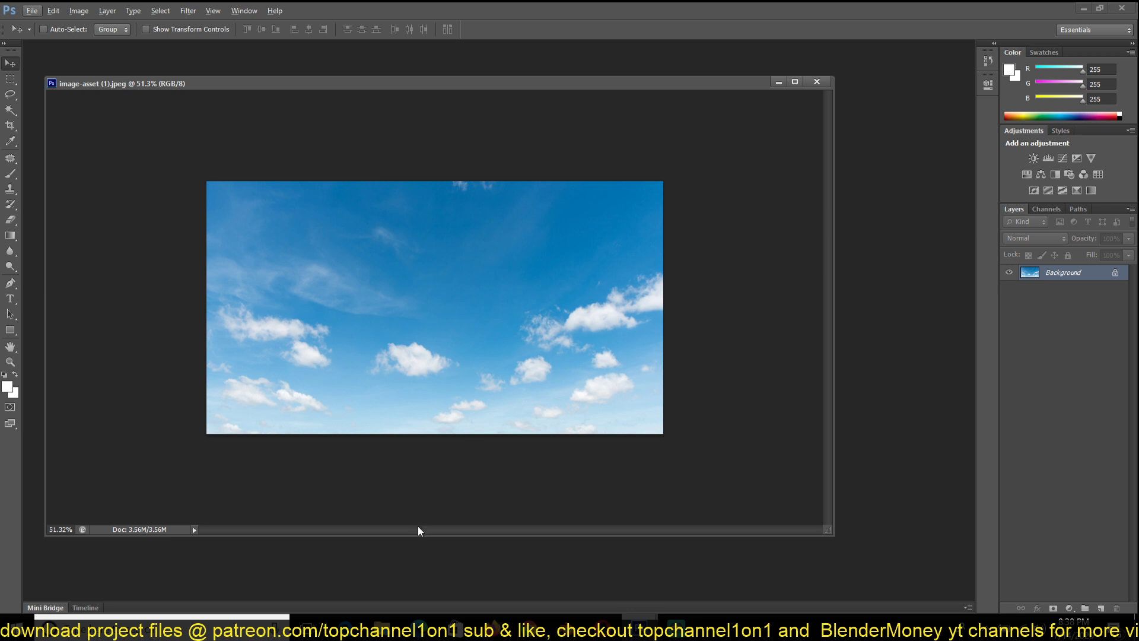
pyautogui.click(687, 618)
pyautogui.click(686, 617)
pyautogui.doubleClick(1115, 274)
pyautogui.click(666, 204)
# Hide Layer 0, draw a white canvas-covering rectangle, and move Rectangle 1 beneath Layer 0
pyautogui.moveTo(836, 536); pyautogui.dragTo(857, 556)
pyautogui.click(1009, 272)
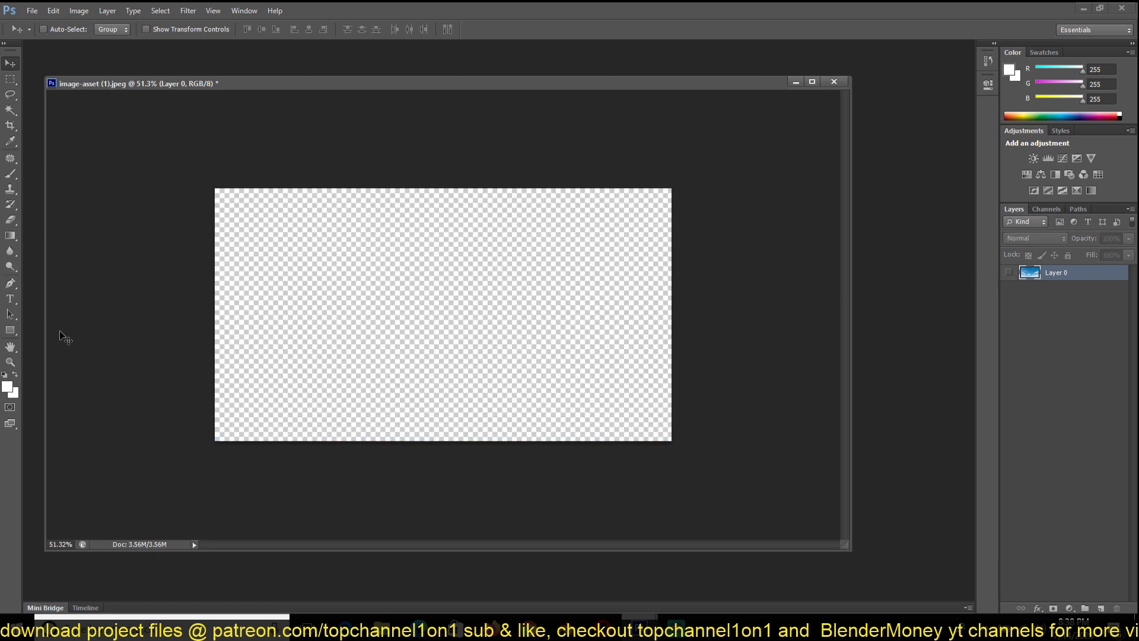
pyautogui.click(10, 329)
pyautogui.moveTo(202, 177); pyautogui.dragTo(702, 455)
pyautogui.moveTo(1060, 282); pyautogui.dragTo(1049, 306)
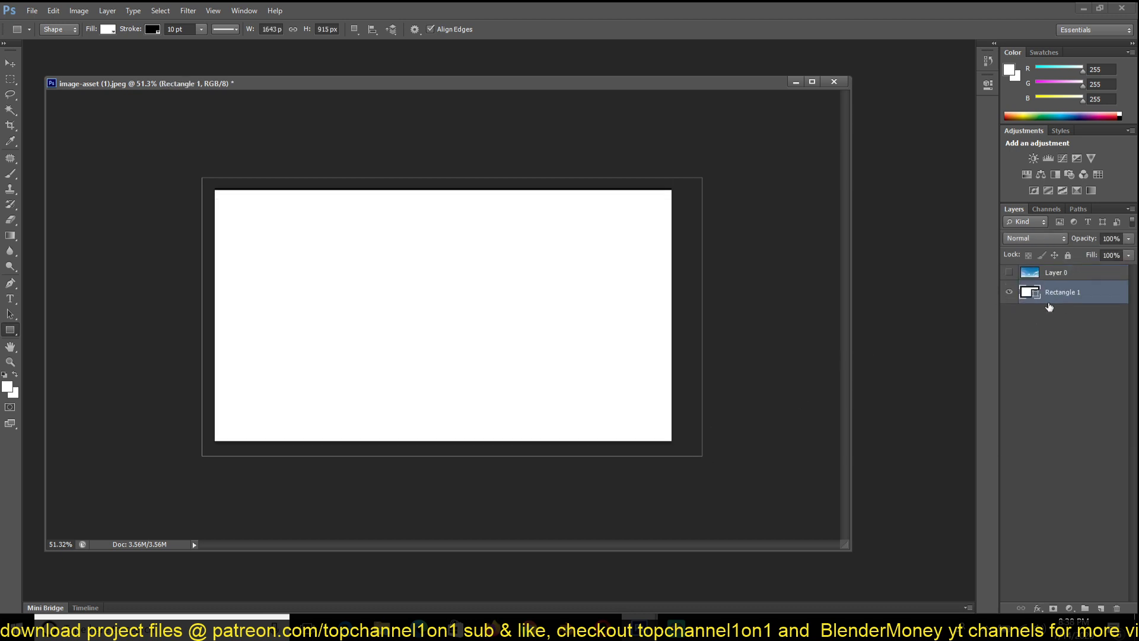
# Show Layer 0 again, then play Blender's animation in camera view with the ocean plane selected
pyautogui.click(1009, 272)
pyautogui.click(566, 628)
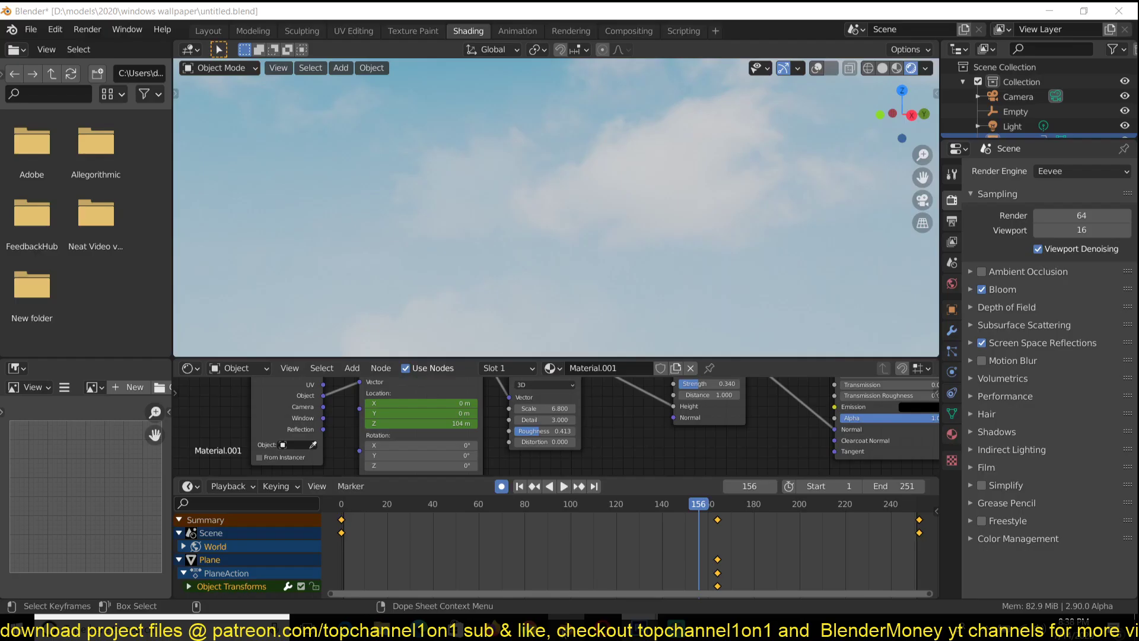
pyautogui.click(589, 255)
pyautogui.press('KP_0')
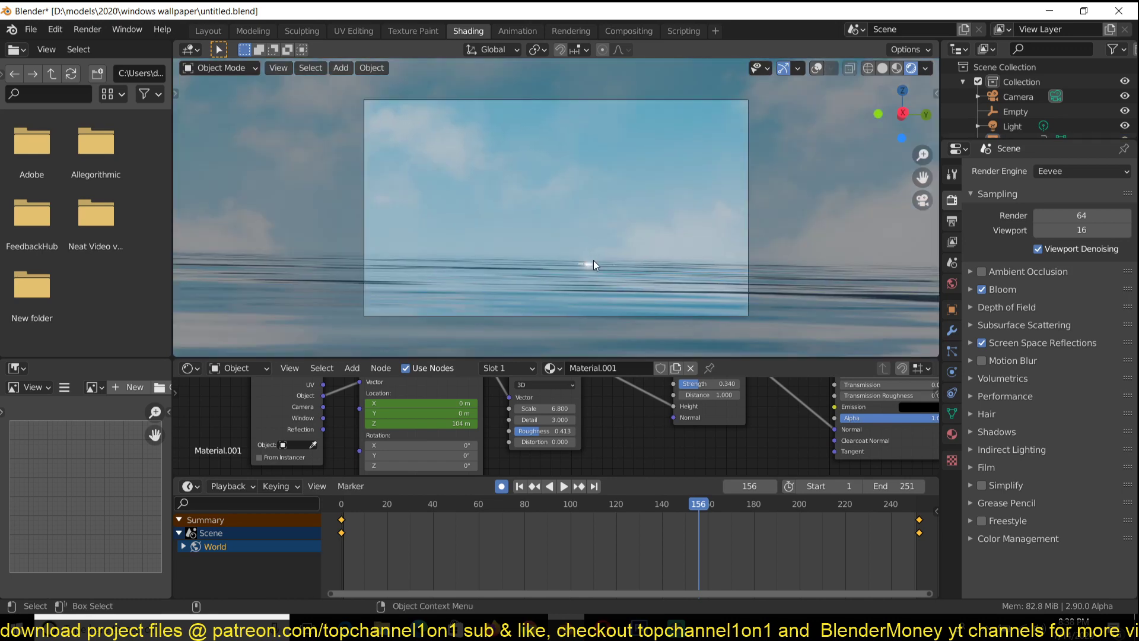
pyautogui.click(586, 263)
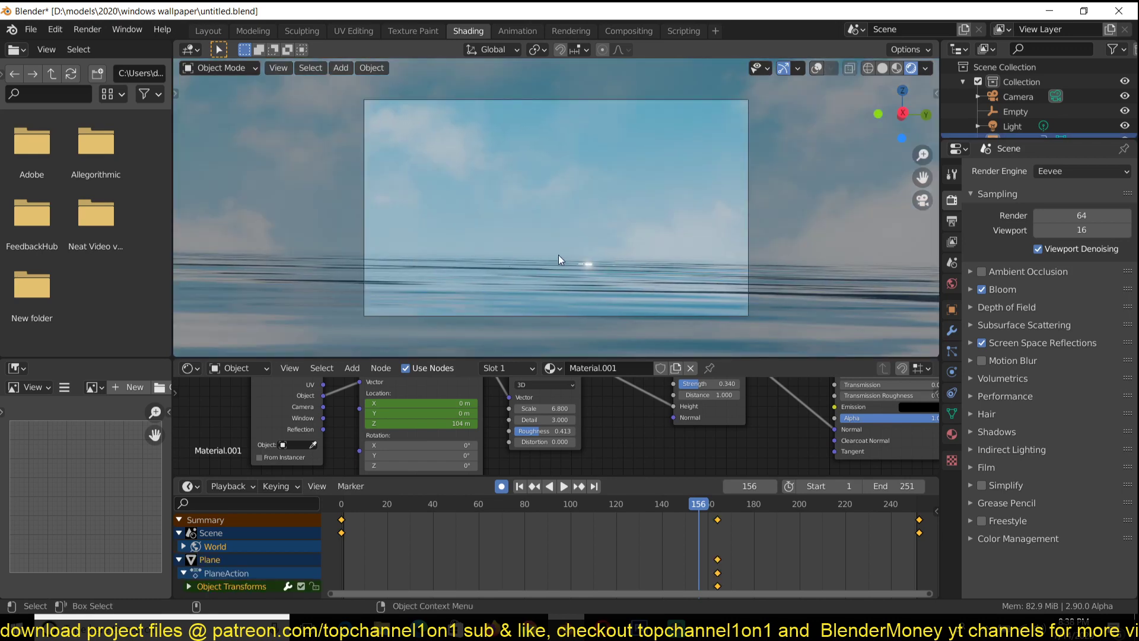
pyautogui.press('space')
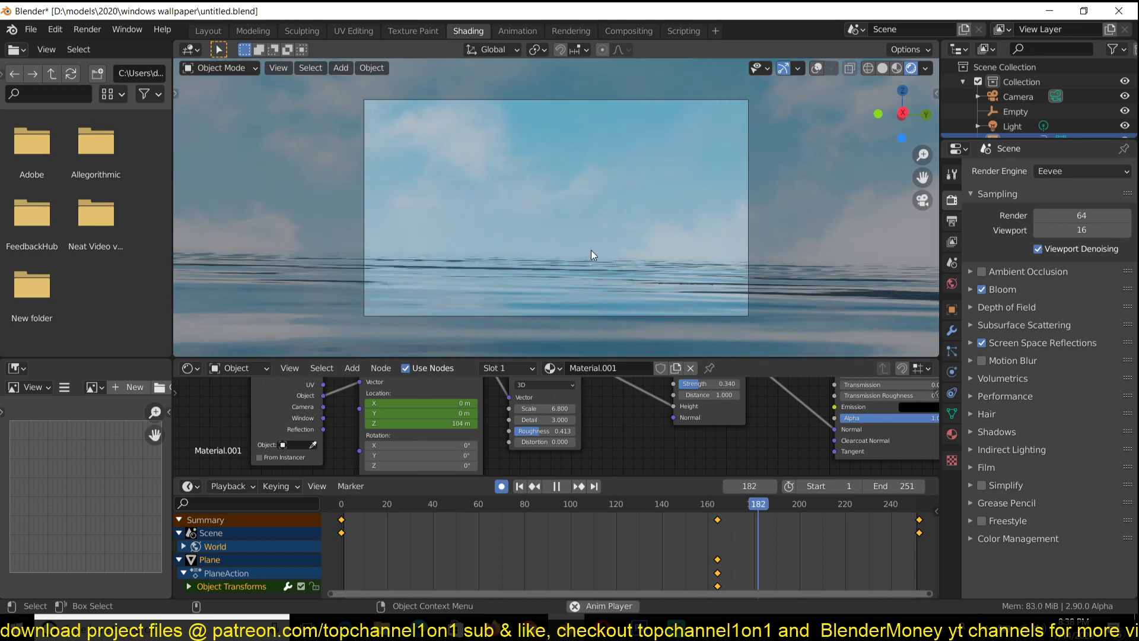
pyautogui.click(676, 628)
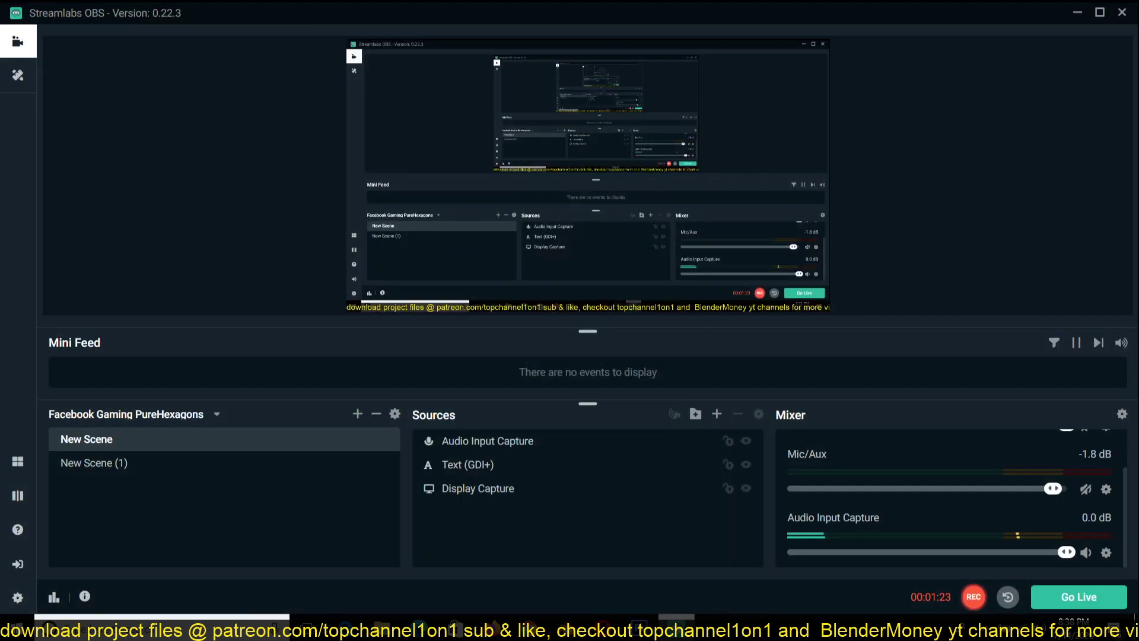
# Move Layer 0's sky photo up about 63 px in the image-asset document
pyautogui.click(675, 628)
pyautogui.moveTo(657, 626)
pyautogui.click(672, 575)
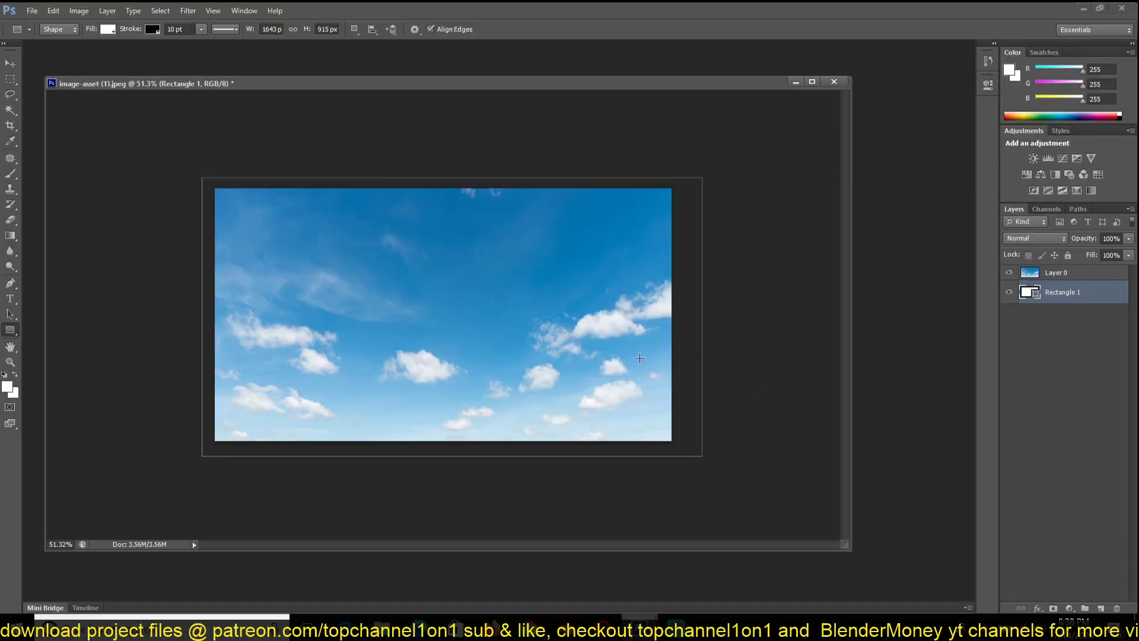
pyautogui.press('v')
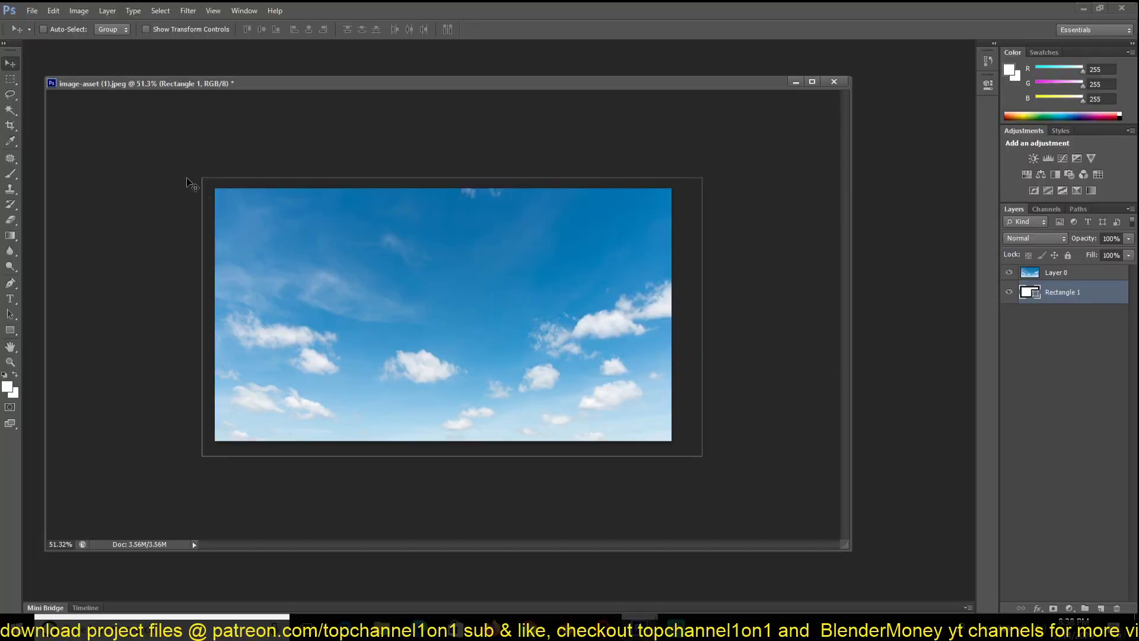
pyautogui.moveTo(286, 275); pyautogui.dragTo(288, 245)
pyautogui.hotkey('ctrl', 'z')
pyautogui.click(1044, 273)
pyautogui.moveTo(437, 331); pyautogui.dragTo(440, 291)
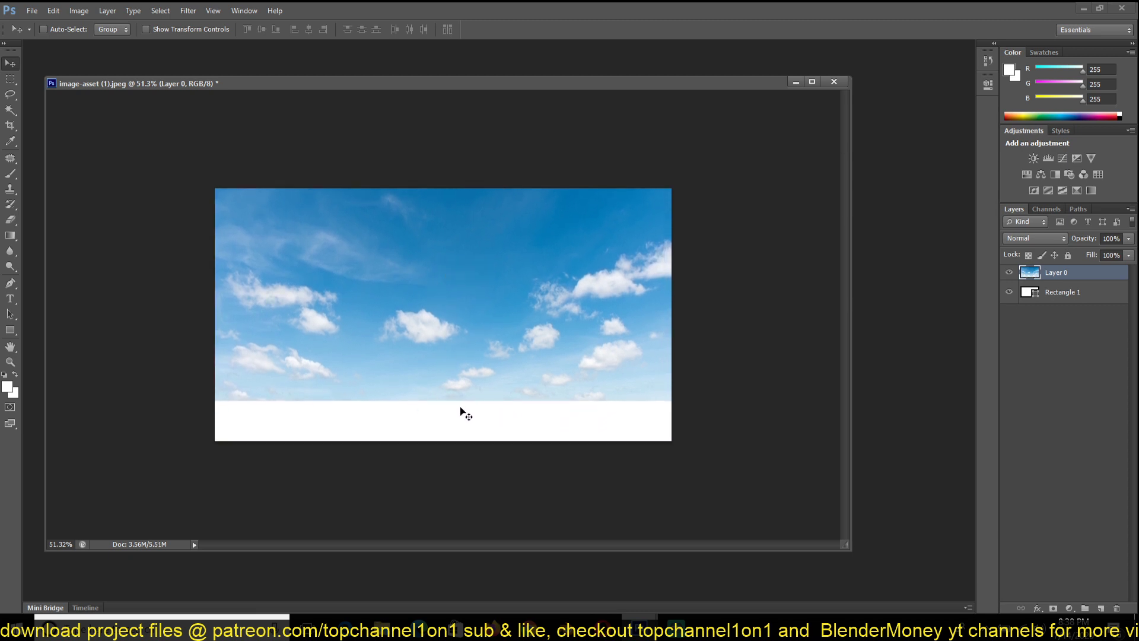
# Duplicate Layer 0 and Rectangle 1 together with Ctrl+J
pyautogui.keyDown('shift'); pyautogui.click(1064, 295); pyautogui.keyUp('shift')
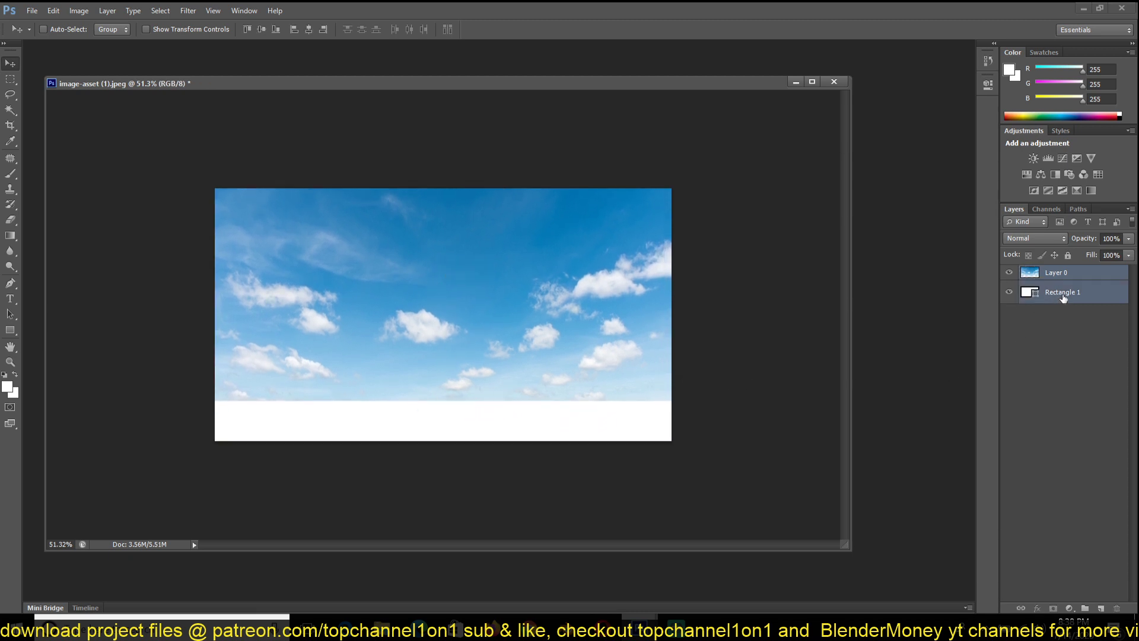
pyautogui.press('alt')
pyautogui.hotkey('ctrl', 'j')
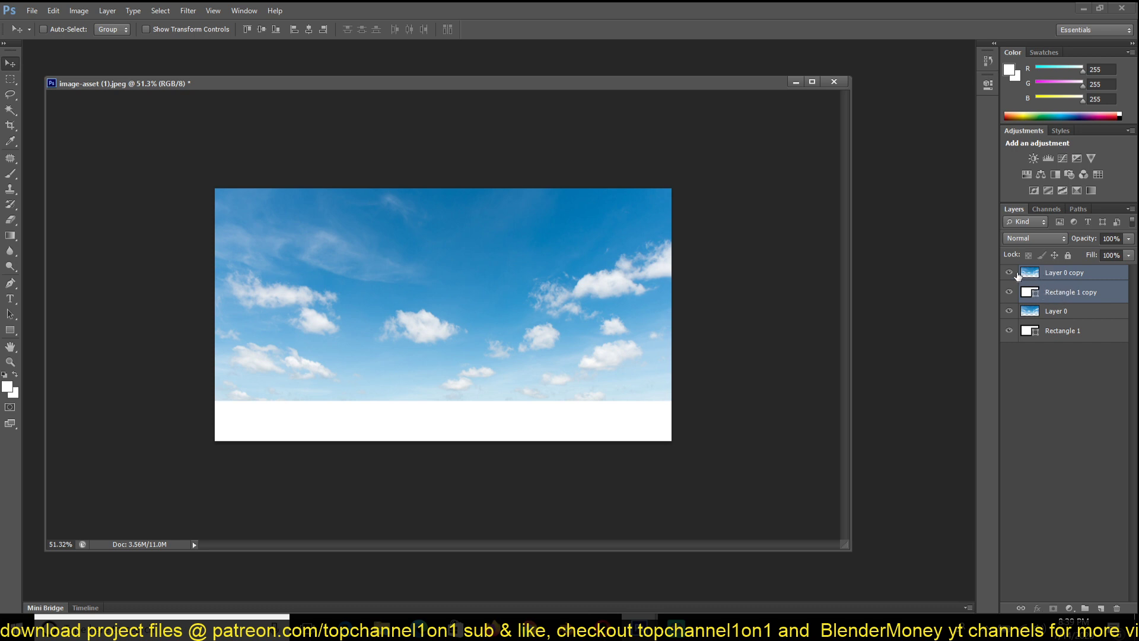
# Hide the sky copy and resize Rectangle 1 copy to about 95%, shifted up roughly 9 px
pyautogui.click(1009, 272)
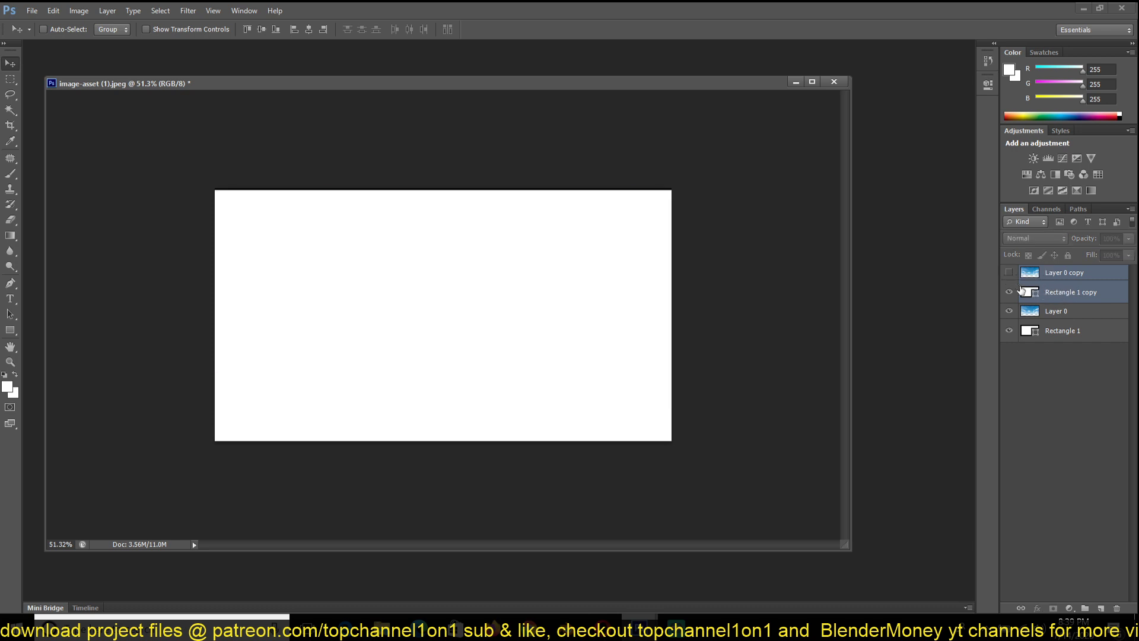
pyautogui.click(1070, 299)
pyautogui.hotkey('ctrl', 't')
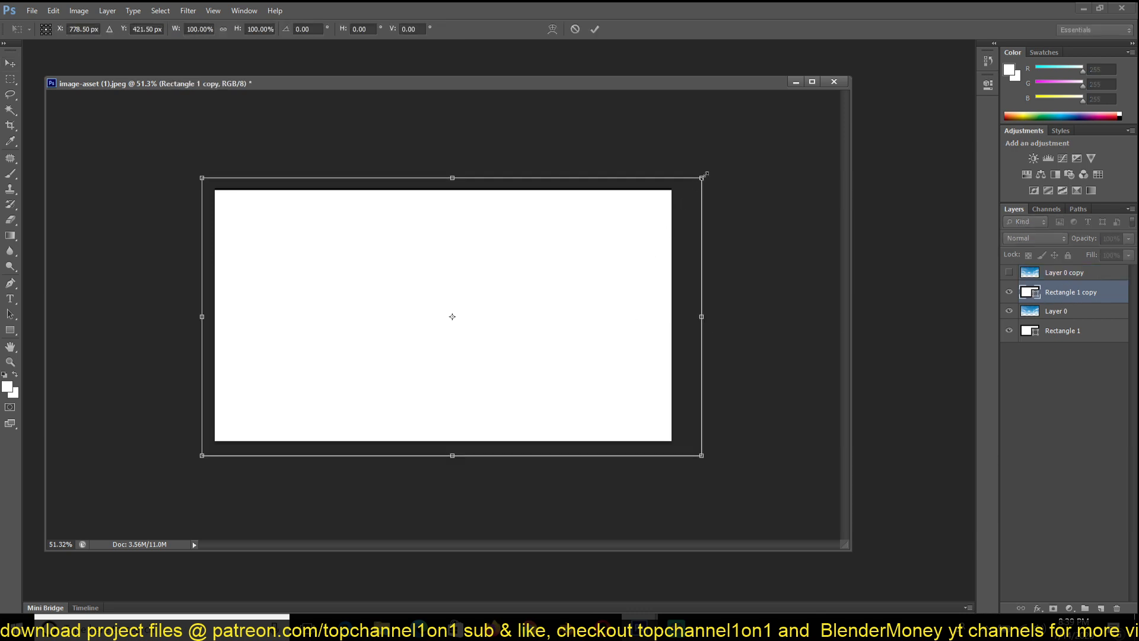
pyautogui.keyDown('shift'); pyautogui.moveTo(705, 173); pyautogui.dragTo(681, 187); pyautogui.keyUp('shift')
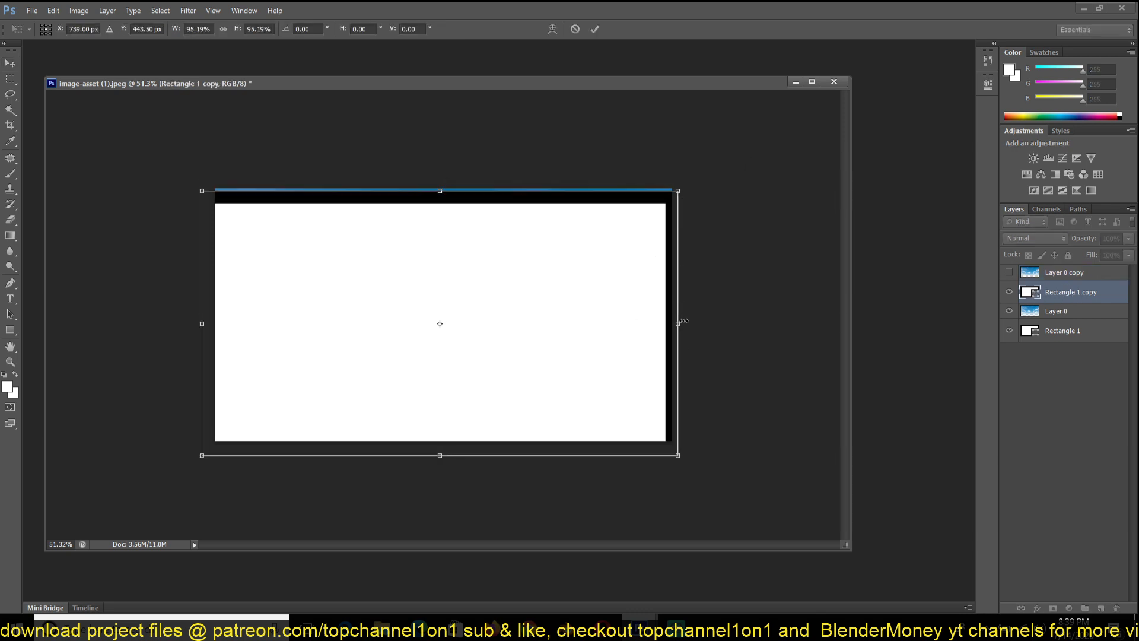
pyautogui.moveTo(683, 321); pyautogui.dragTo(676, 323)
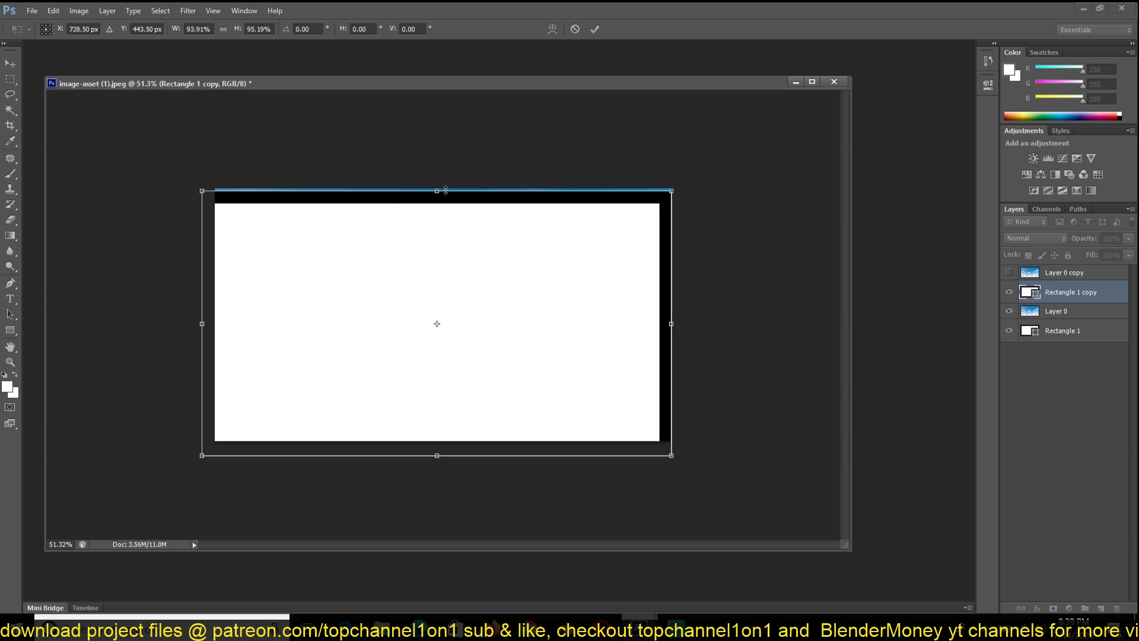
pyautogui.moveTo(444, 189); pyautogui.dragTo(444, 186)
pyautogui.moveTo(197, 313); pyautogui.dragTo(214, 313)
pyautogui.moveTo(438, 455); pyautogui.dragTo(443, 441)
pyautogui.press('Return')
# Remove Rectangle 1 copy's black stroke and show Layer 0 copy again
pyautogui.click(11, 313)
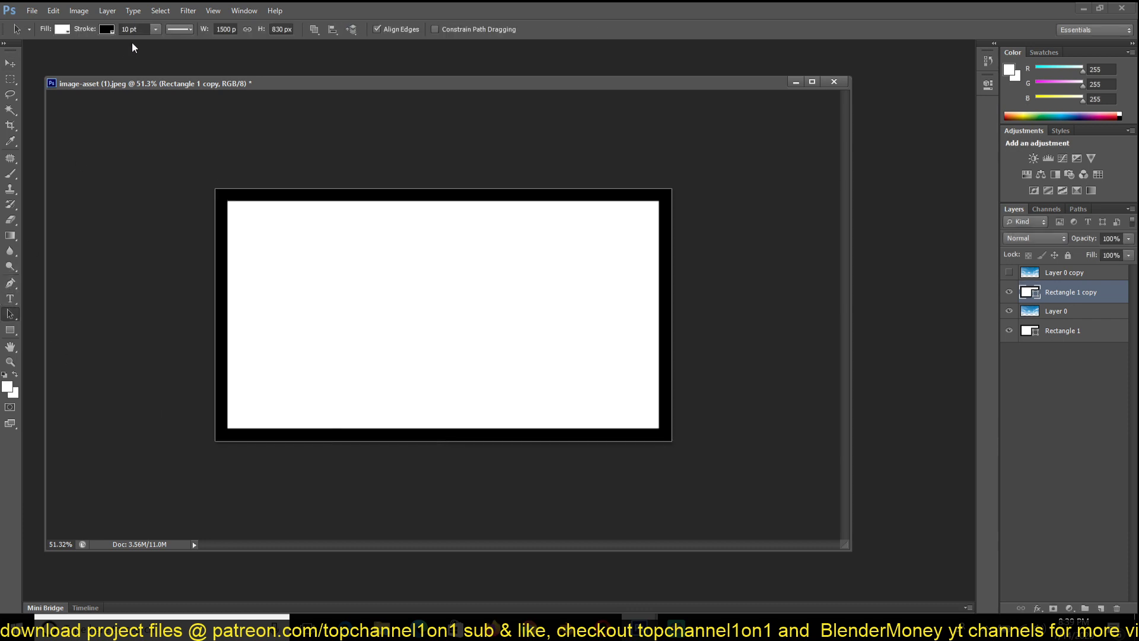
pyautogui.click(112, 33)
pyautogui.click(55, 52)
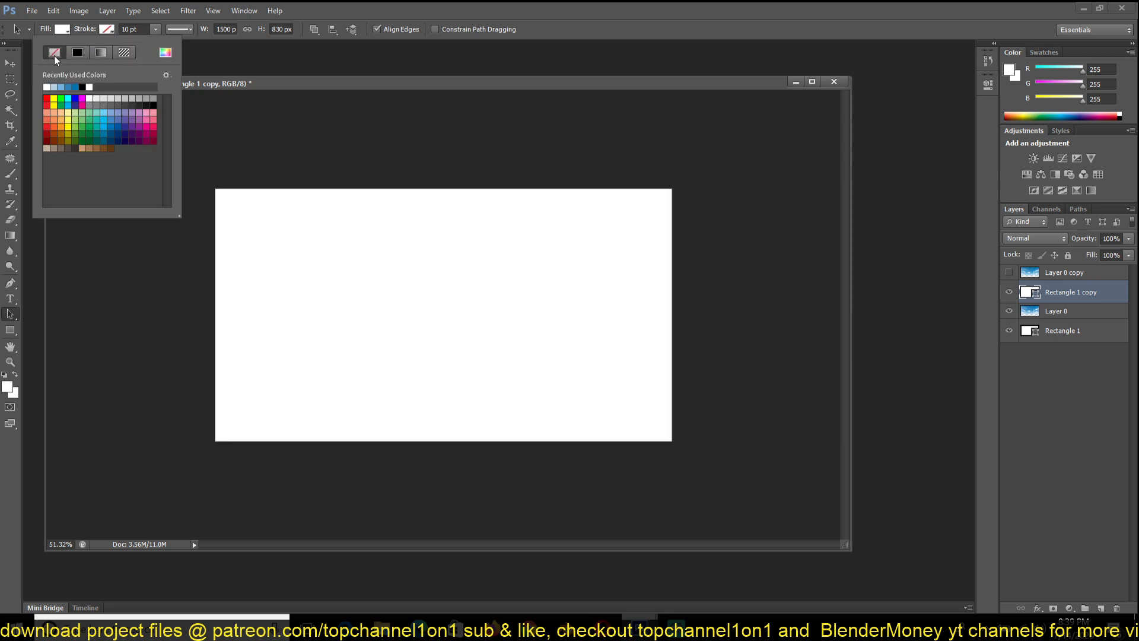
pyautogui.click(10, 63)
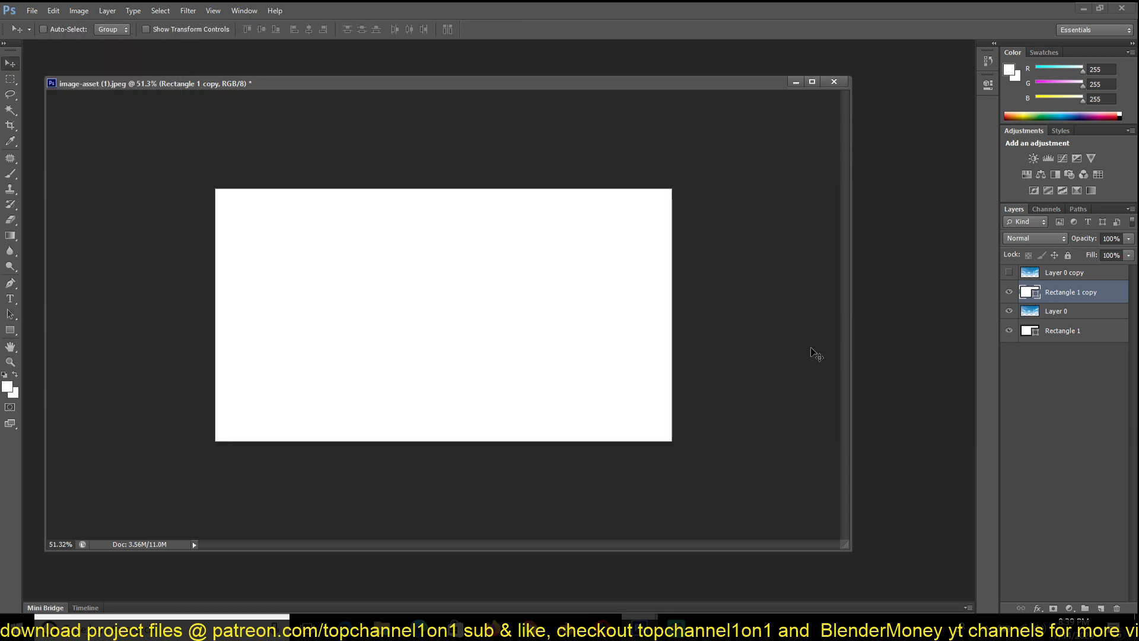
pyautogui.click(1009, 273)
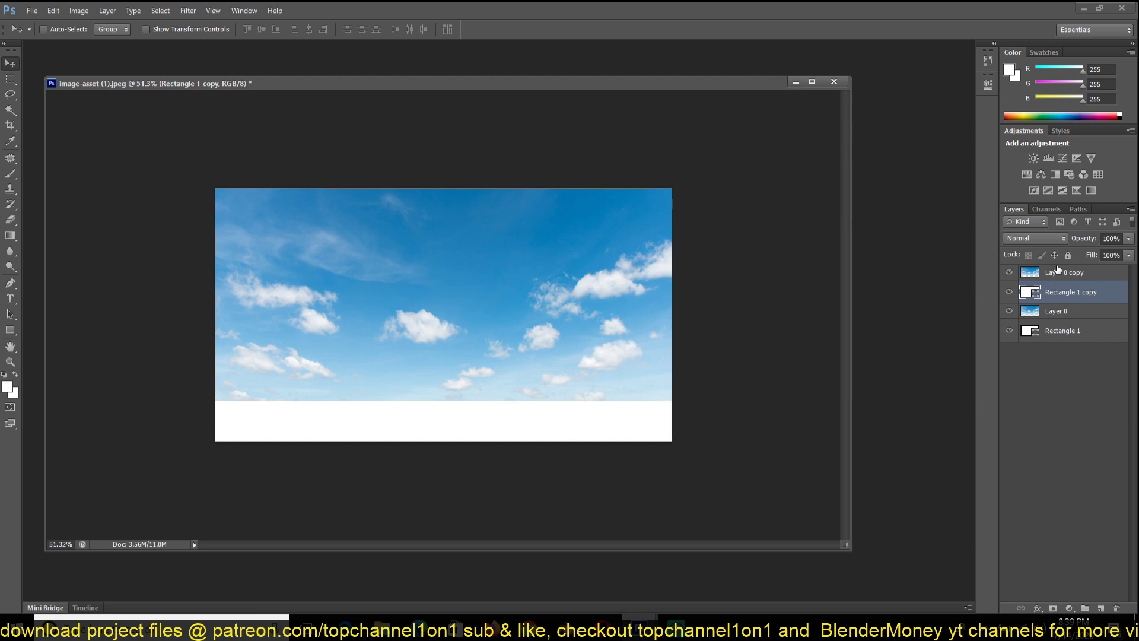
# Merge Layer 0 copy with Rectangle 1 copy and hide the original layers
pyautogui.keyDown('shift'); pyautogui.click(1058, 272); pyautogui.keyUp('shift')
pyautogui.hotkey('ctrl', 'e')
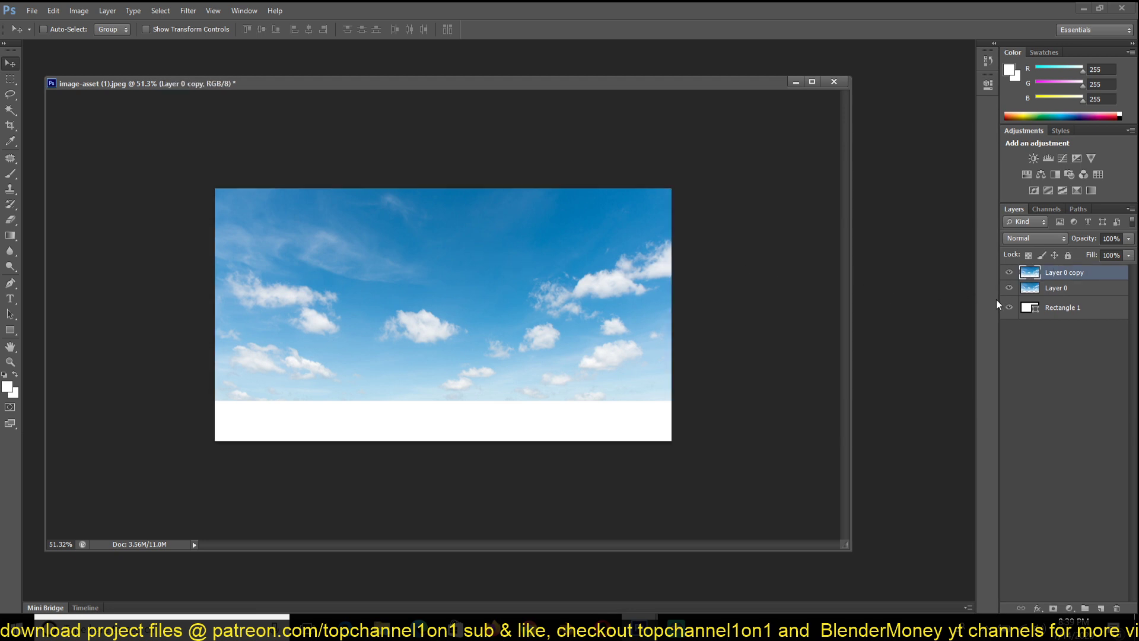
pyautogui.moveTo(1009, 288); pyautogui.dragTo(1009, 307)
# Apply the Polar Coordinates filter, Rectangular to Polar, to the merged sky layer
pyautogui.click(188, 11)
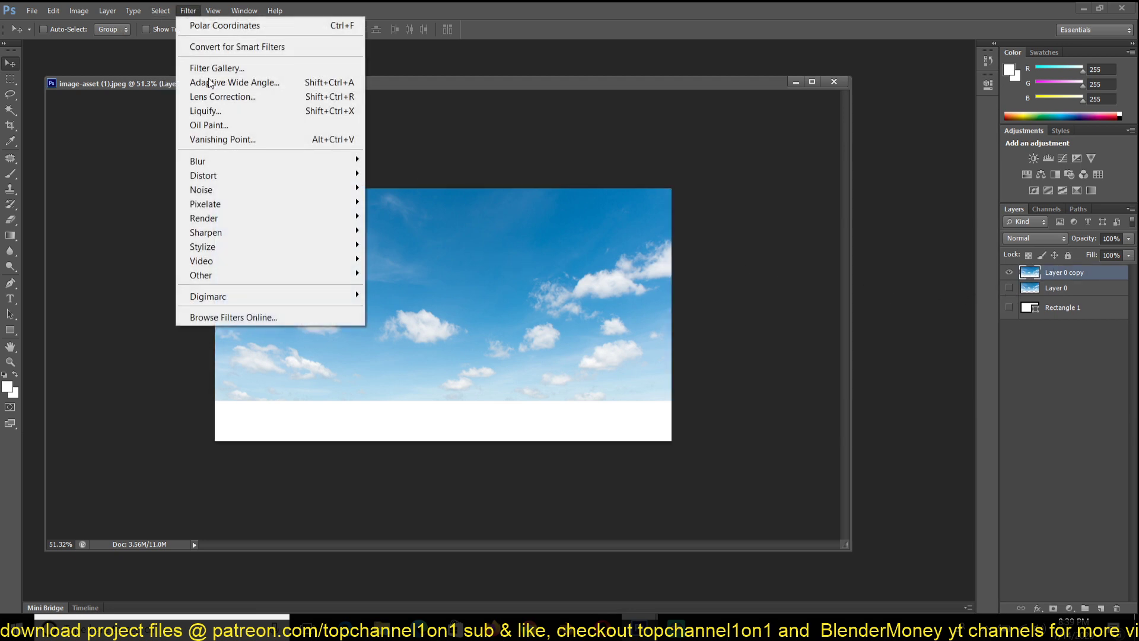
pyautogui.moveTo(239, 177)
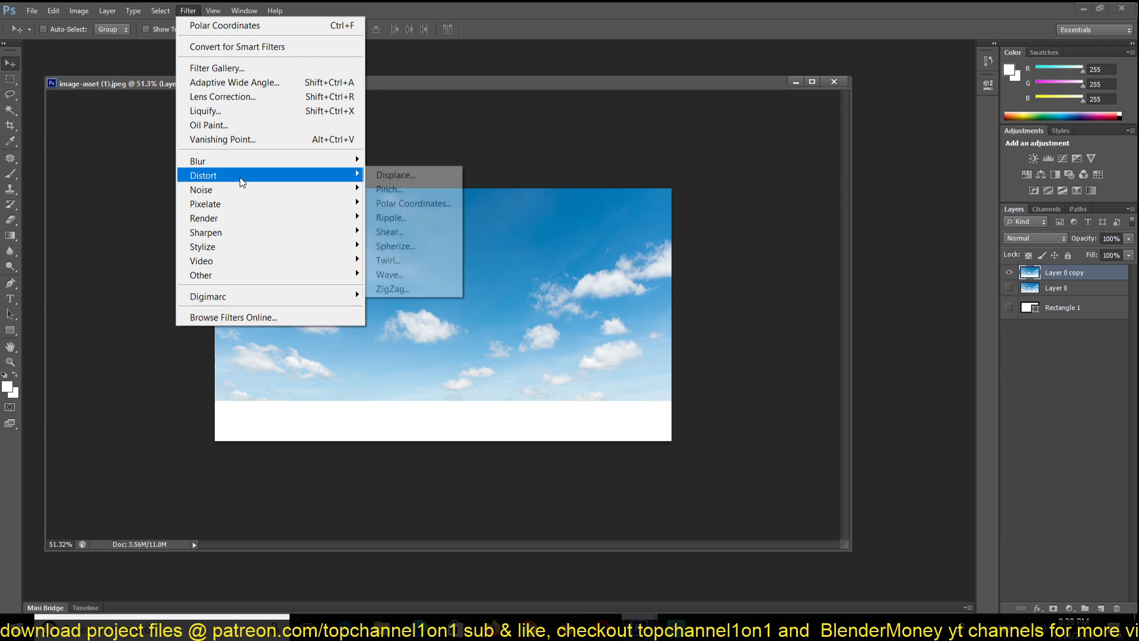
pyautogui.click(428, 204)
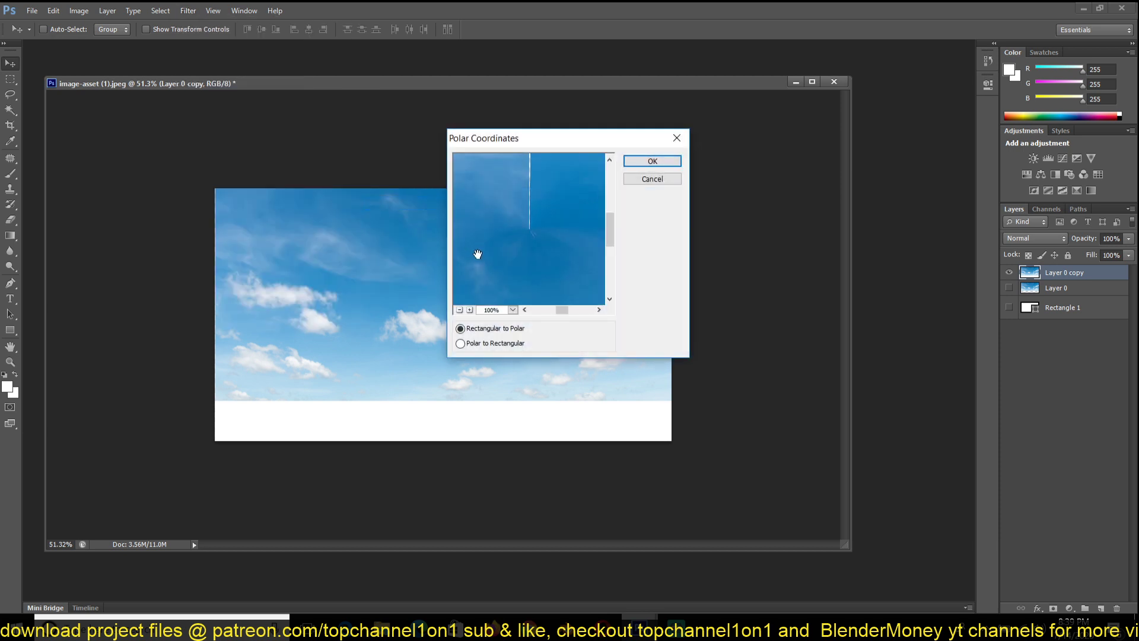
pyautogui.click(460, 310)
pyautogui.click(459, 309)
pyautogui.click(459, 310)
pyautogui.click(469, 309)
pyautogui.click(469, 310)
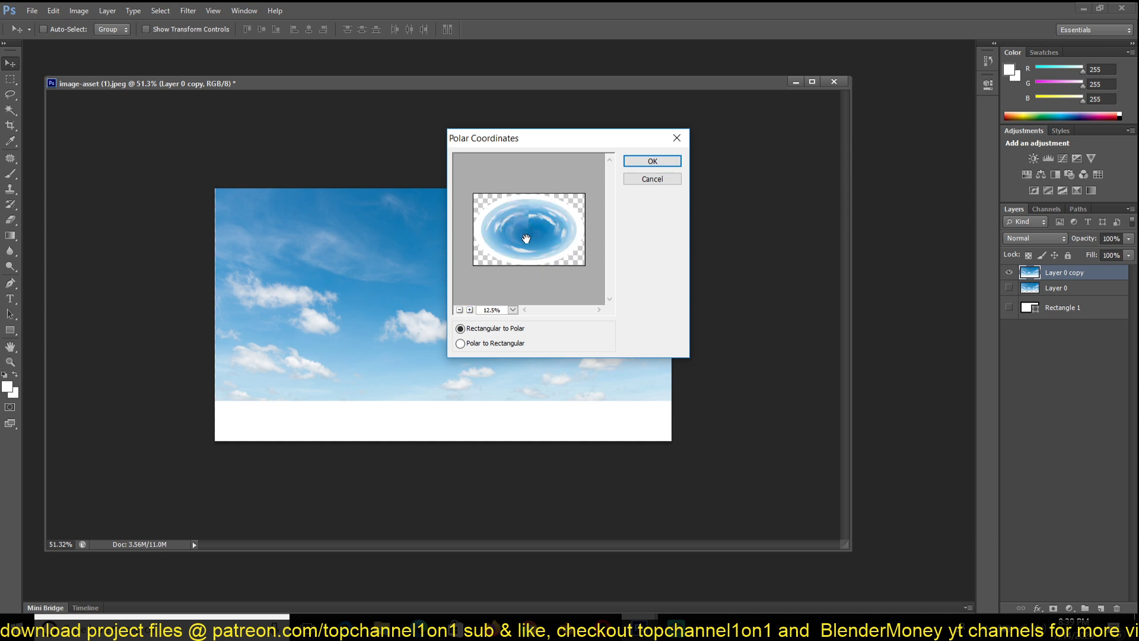
pyautogui.click(469, 310)
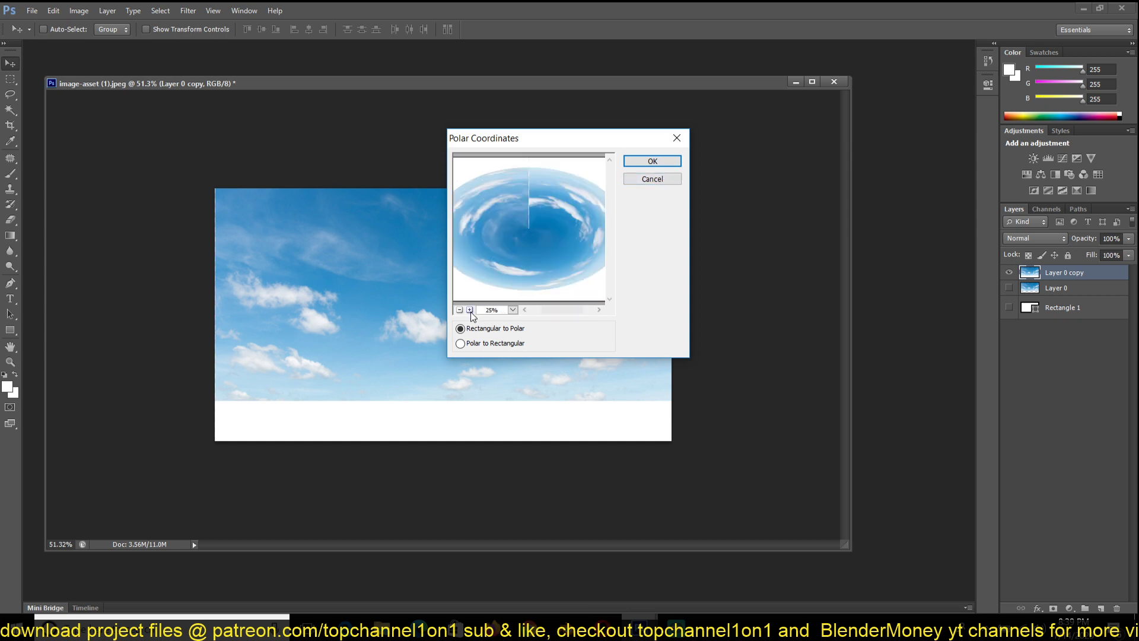
pyautogui.click(470, 310)
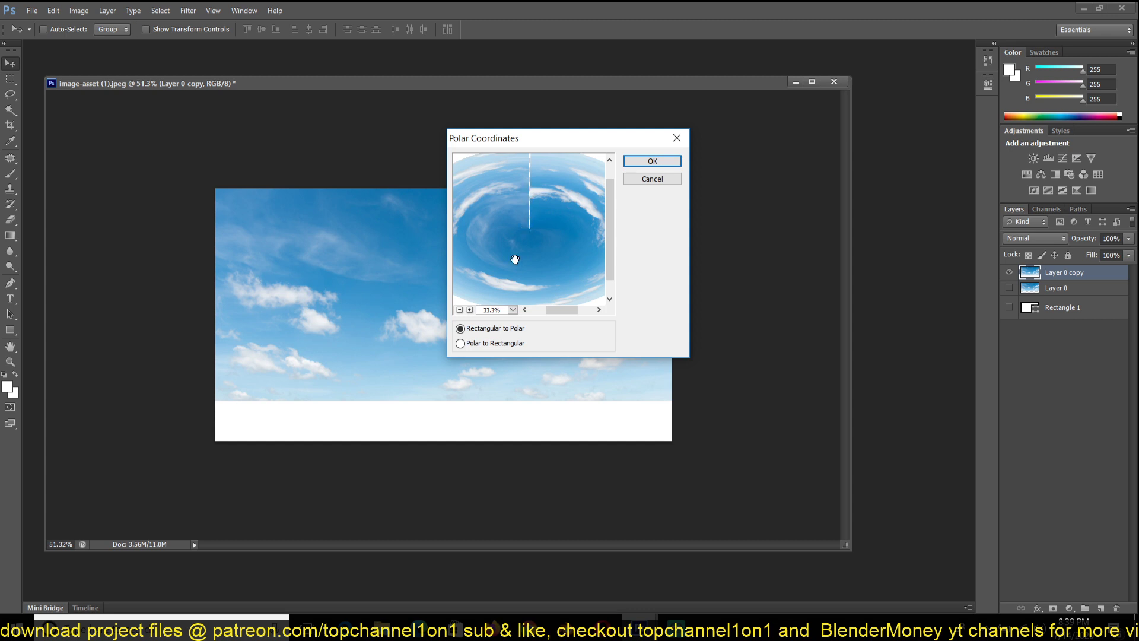
pyautogui.click(652, 161)
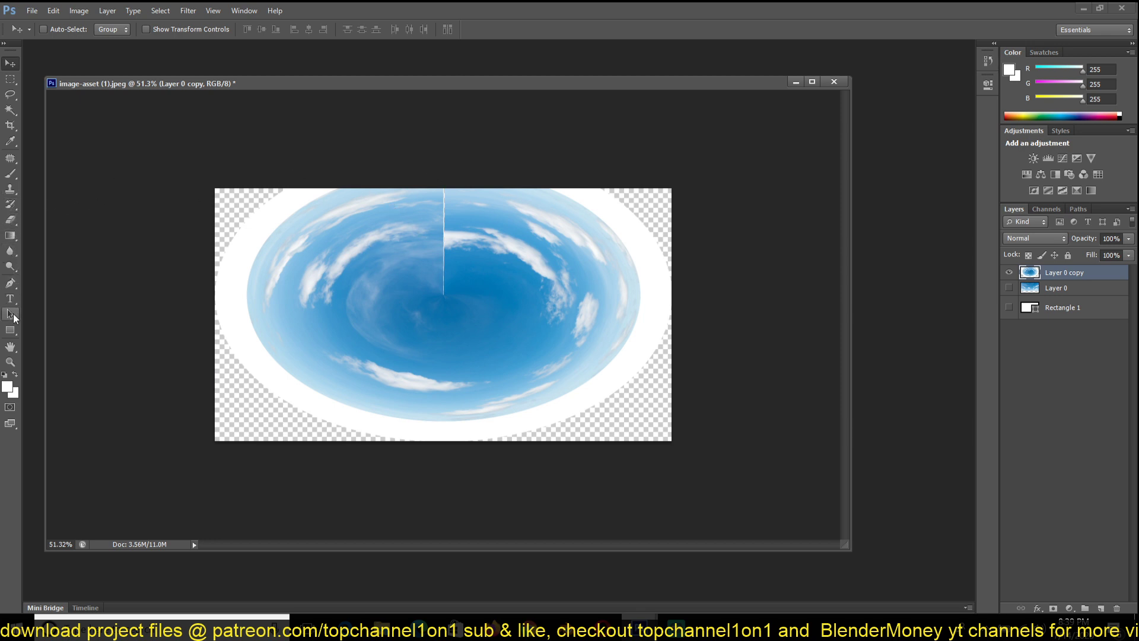
# Extend the canvas upward with the Crop tool and fit the image in the window
pyautogui.click(10, 126)
pyautogui.moveTo(444, 189); pyautogui.dragTo(446, 167)
pyautogui.press('Return')
pyautogui.press('v')
pyautogui.hotkey('ctrl', '0')
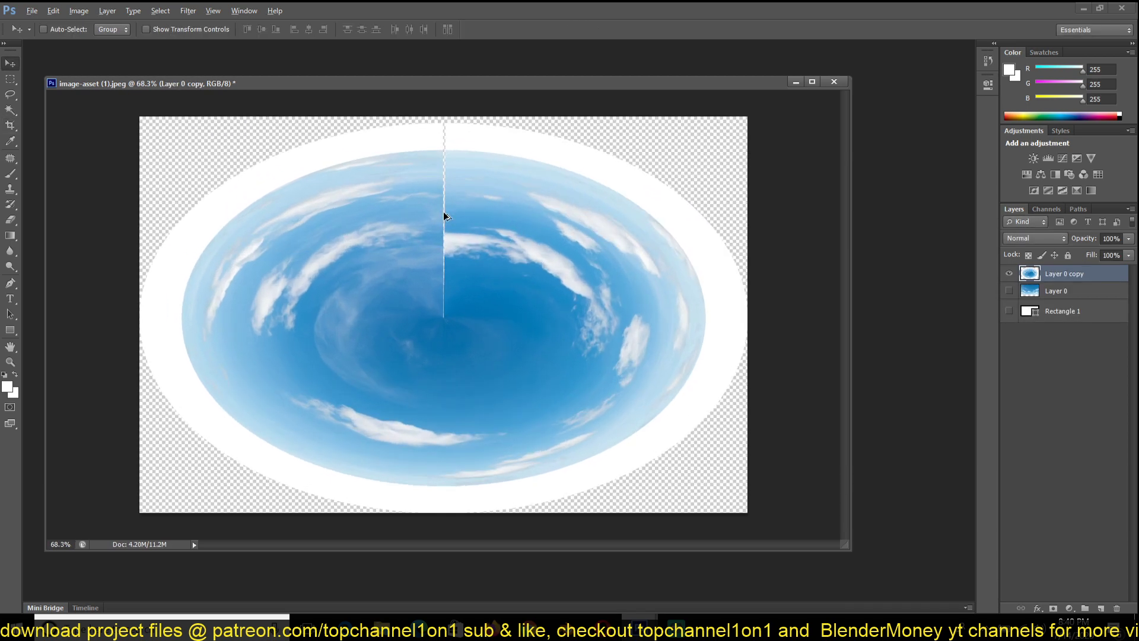
# Clone-stamp over the vertical seam with a size 90 brush, sampling clean sky beside it
pyautogui.press('alt')
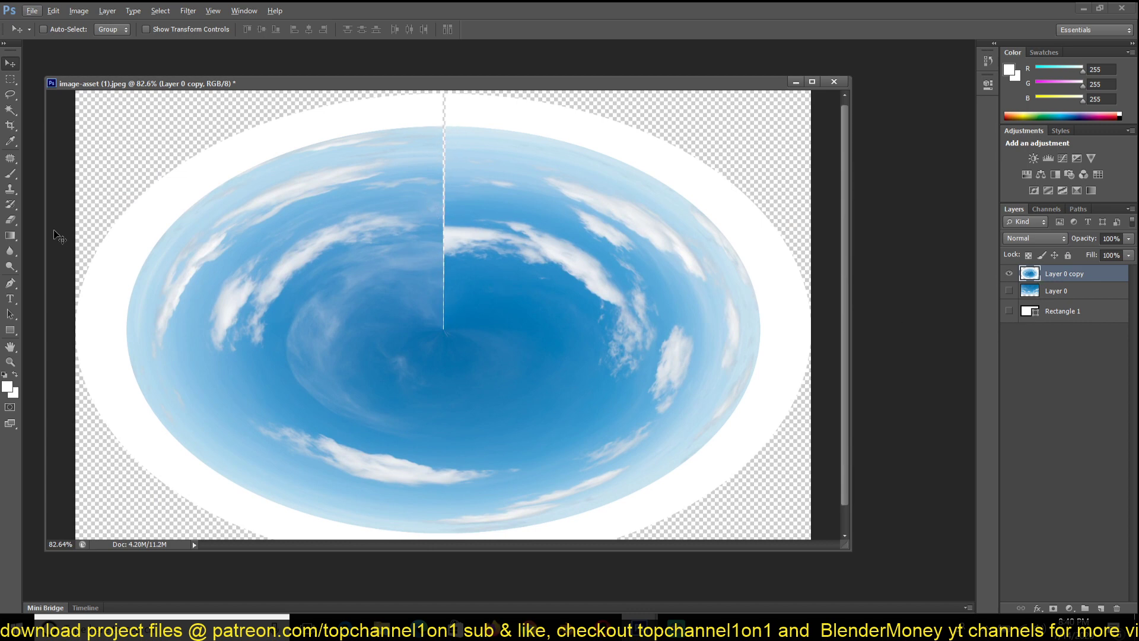
pyautogui.press('s')
pyautogui.hotkey('alt', 's')
pyautogui.press('alt')
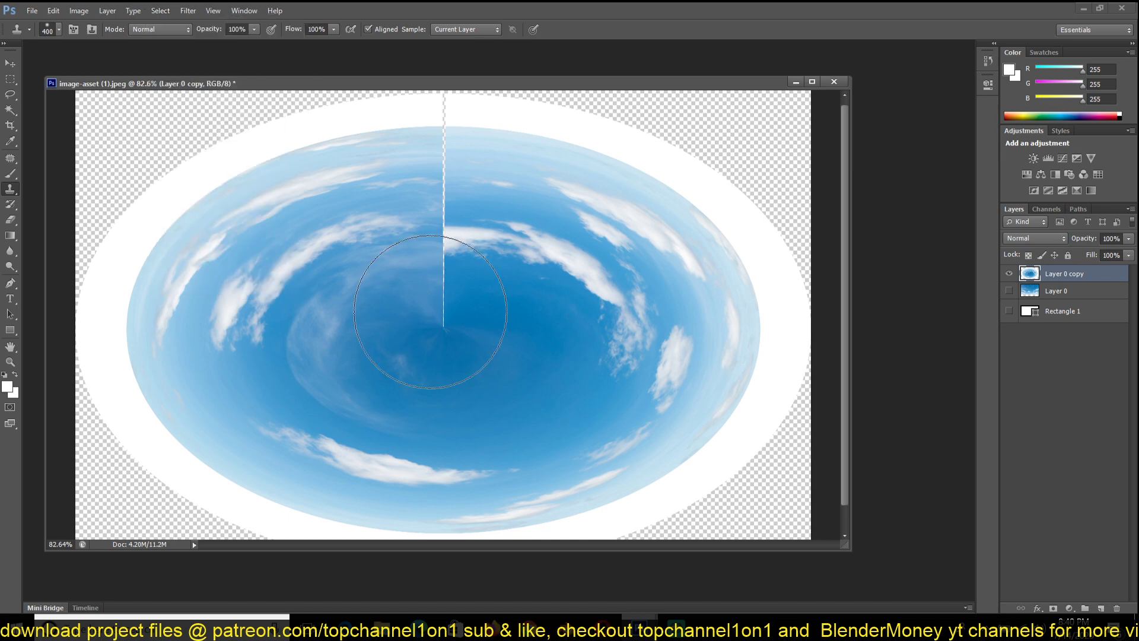
pyautogui.press('v')
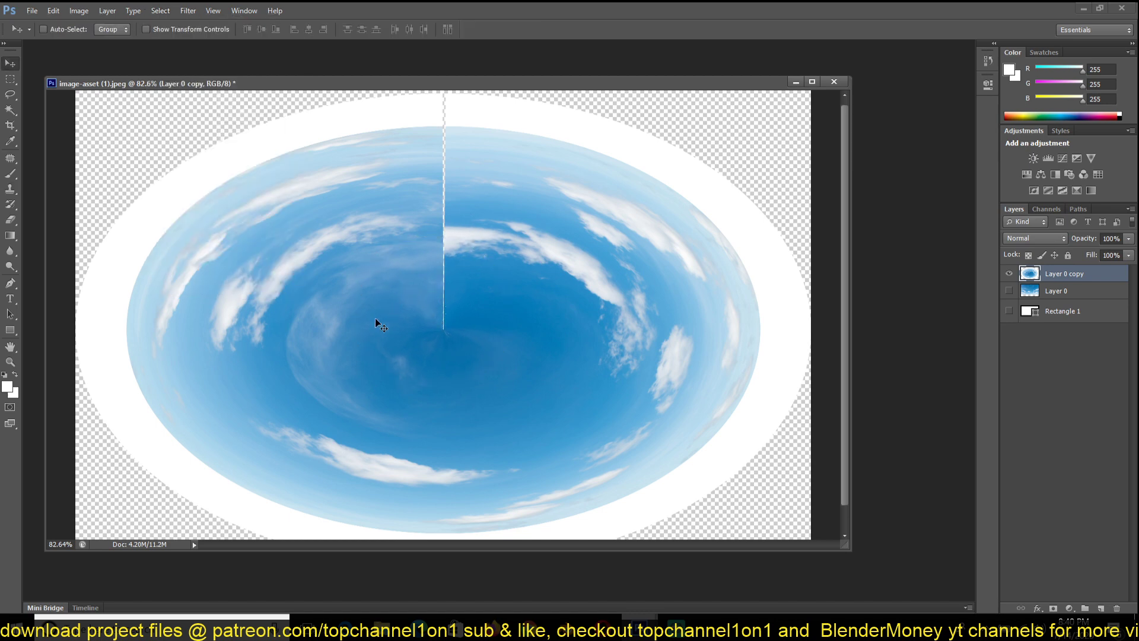
pyautogui.press('s')
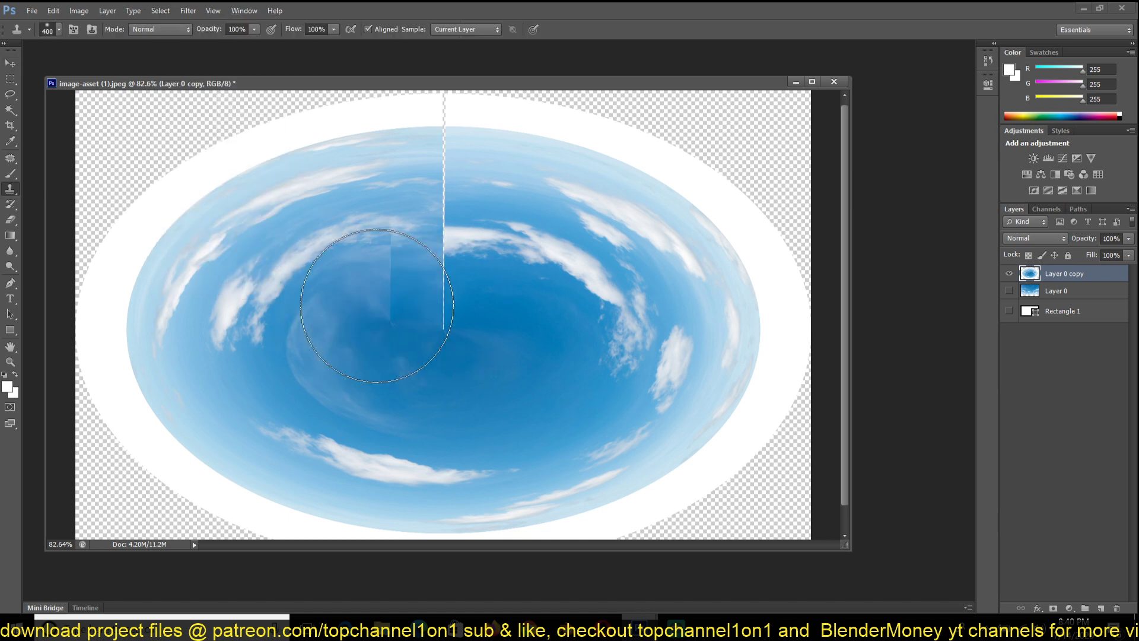
pyautogui.press('[')
pyautogui.press('[')
pyautogui.press('[')
pyautogui.press('[')
pyautogui.press('[')
pyautogui.press('[')
pyautogui.press('[')
pyautogui.press('[')
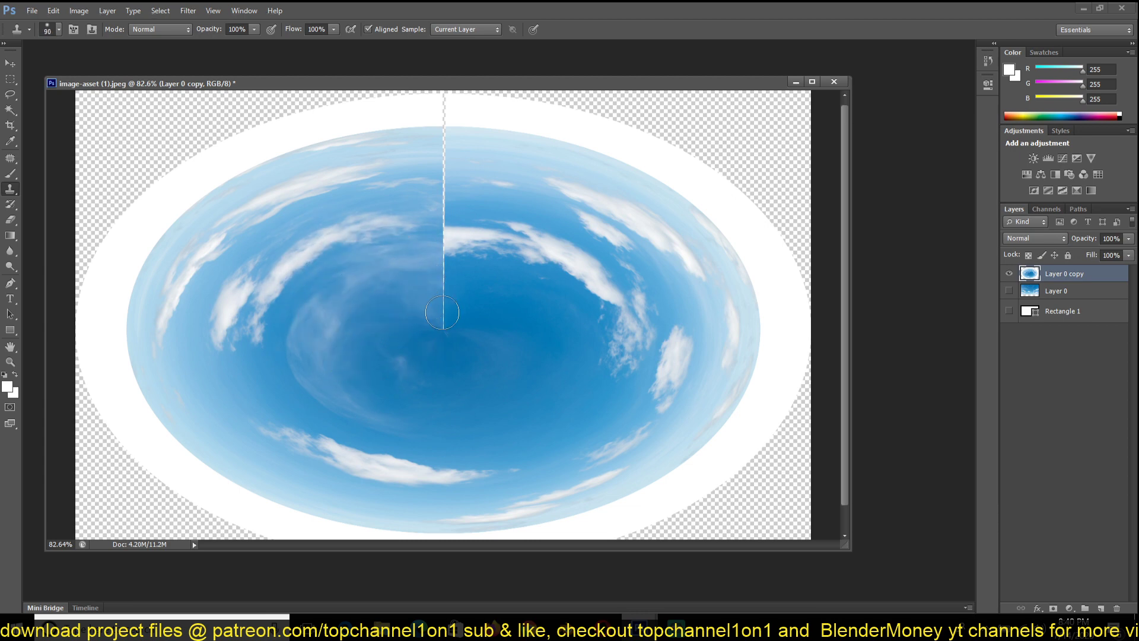
pyautogui.moveTo(443, 307)
pyautogui.mouseDown()
pyautogui.moveTo(444, 267)
pyautogui.moveTo(459, 270)
pyautogui.moveTo(436, 270)
pyautogui.moveTo(437, 240)
pyautogui.moveTo(456, 236)
pyautogui.moveTo(434, 190)
pyautogui.moveTo(445, 196)
pyautogui.moveTo(452, 181)
pyautogui.moveTo(417, 160)
pyautogui.moveTo(437, 158)
pyautogui.moveTo(430, 144)
pyautogui.moveTo(442, 140)
pyautogui.moveTo(439, 178)
pyautogui.moveTo(447, 168)
pyautogui.mouseUp()
pyautogui.keyDown('alt'); pyautogui.click(480, 306); pyautogui.keyUp('alt')
pyautogui.keyDown('alt'); pyautogui.click(382, 255); pyautogui.keyUp('alt')
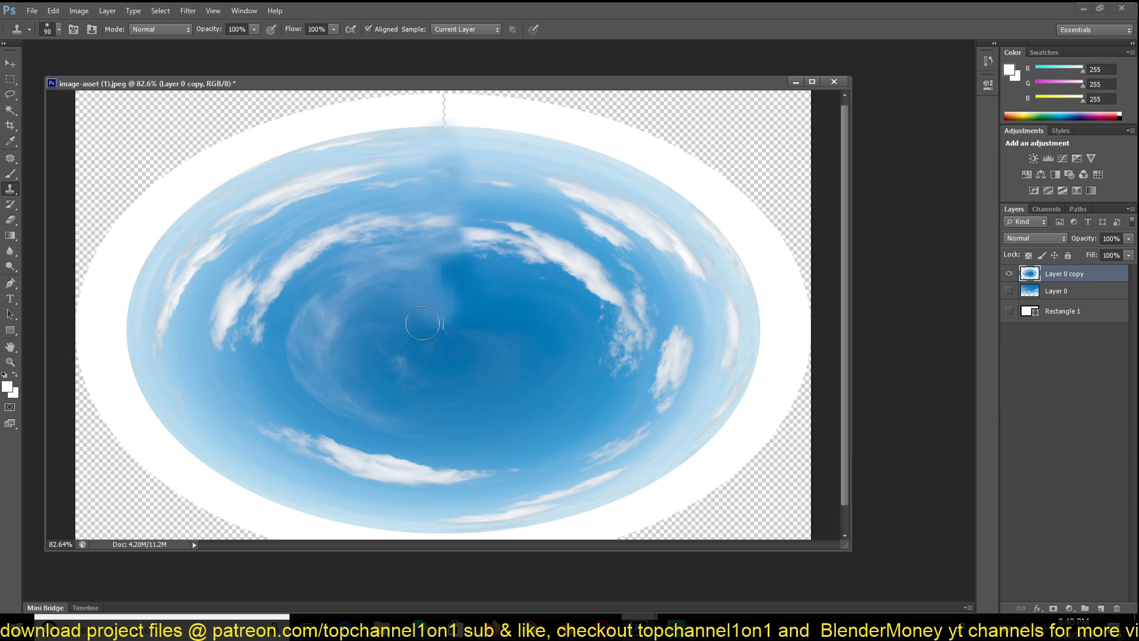
# Export the sky ellipse via Save for Web as JPEG High named mirror2 in the textures folder
pyautogui.press('v')
pyautogui.keyDown('alt'); pyautogui.scroll(-1, 522, 312); pyautogui.keyUp('alt')
pyautogui.keyDown('alt'); pyautogui.scroll(-2, 522, 321); pyautogui.keyUp('alt')
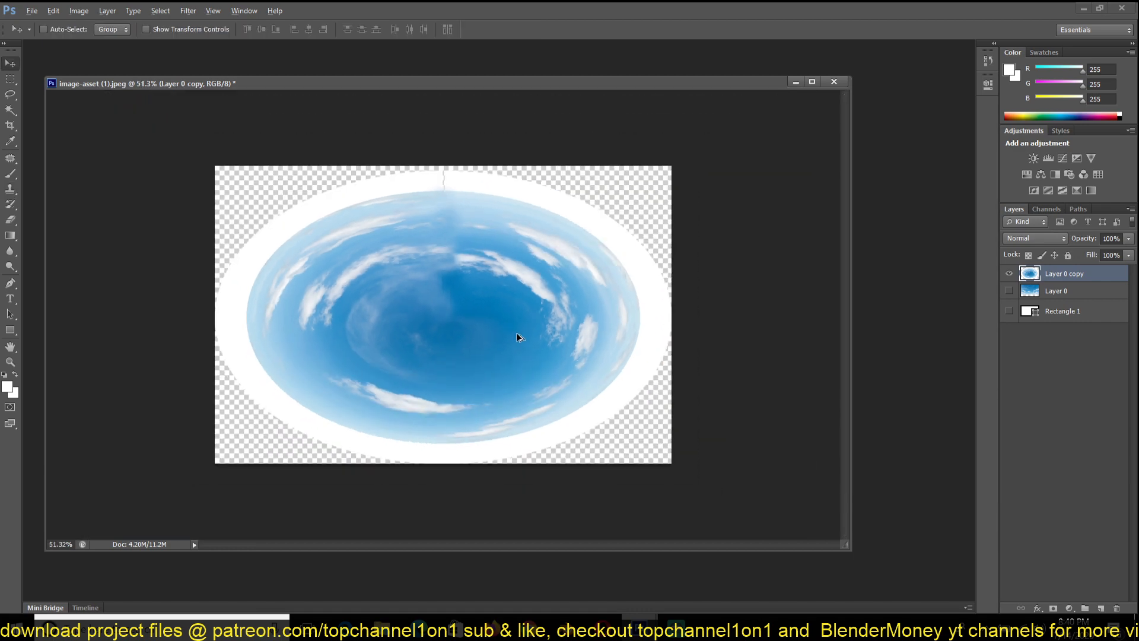
pyautogui.hotkey('ctrl', 'alt', 'shift', 's')
pyautogui.click(670, 480)
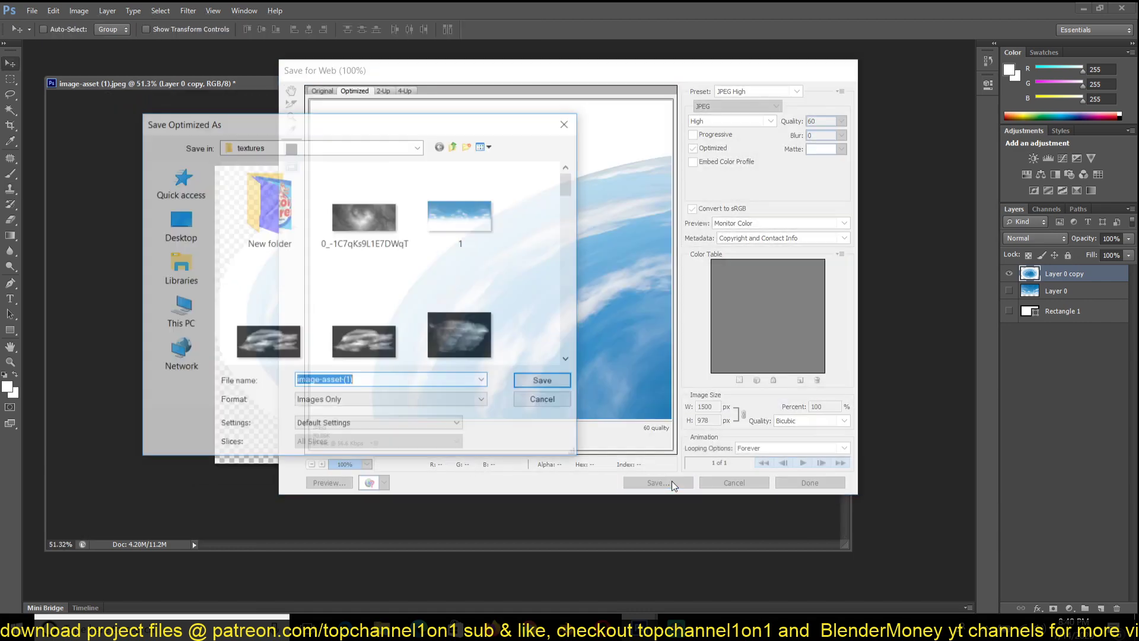
pyautogui.write('mir')
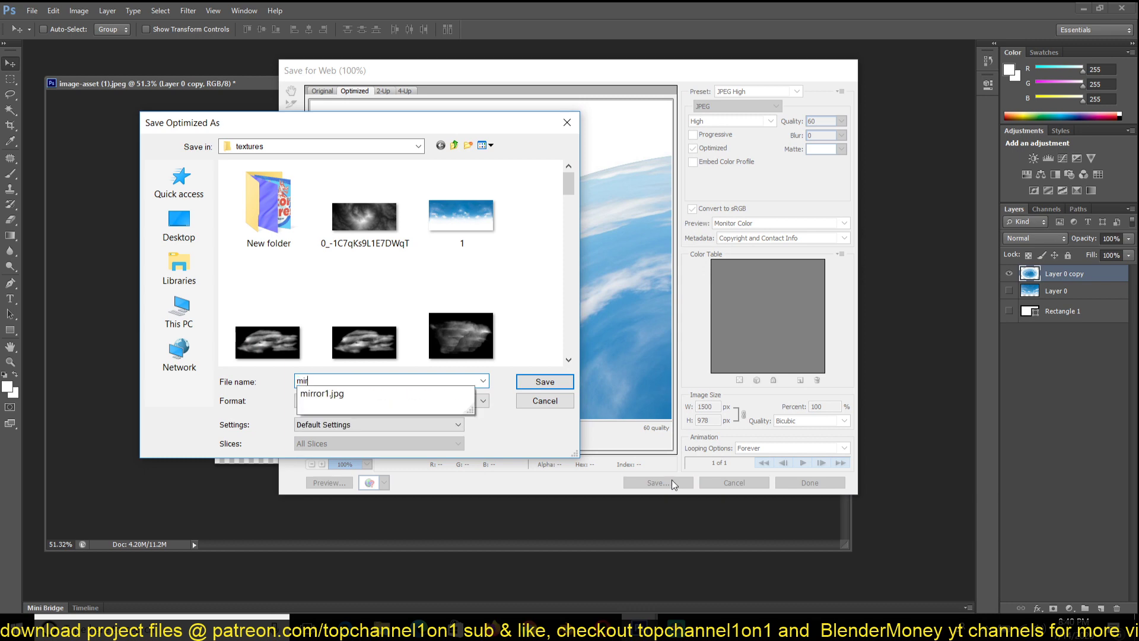
pyautogui.write('ror2')
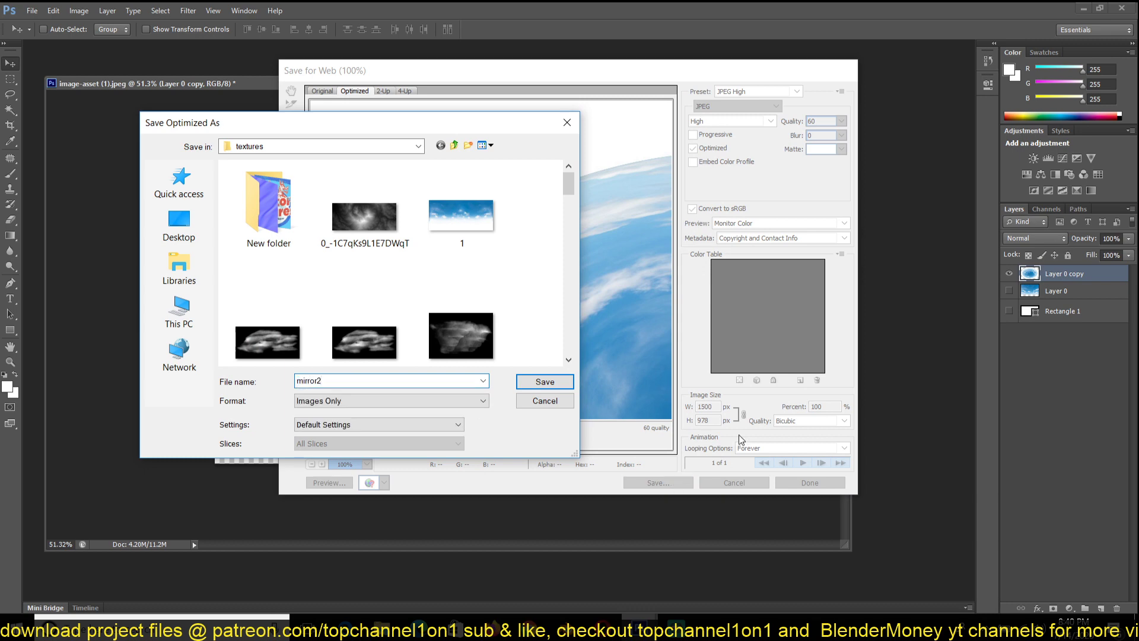
pyautogui.click(559, 381)
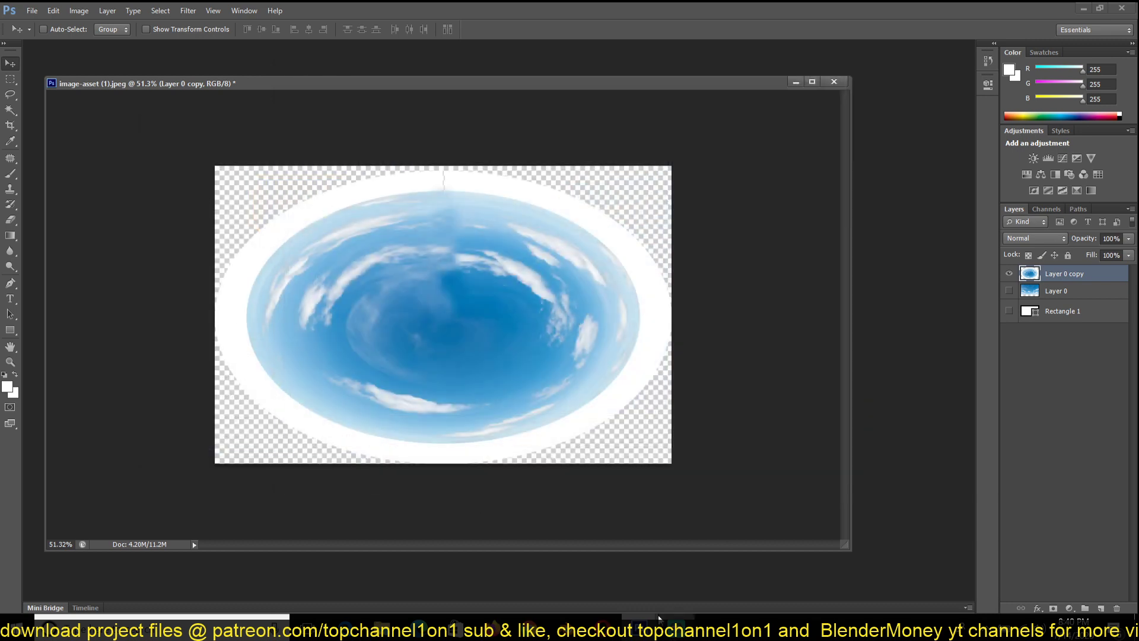
pyautogui.click(567, 624)
# Show the World node tree in an enlarged node editor
pyautogui.scroll(-3, 598, 314)
pyautogui.moveTo(611, 297)
pyautogui.mouseDown(button='middle')
pyautogui.moveTo(672, 299)
pyautogui.moveTo(600, 282)
pyautogui.moveTo(616, 284)
pyautogui.mouseUp(button='middle')
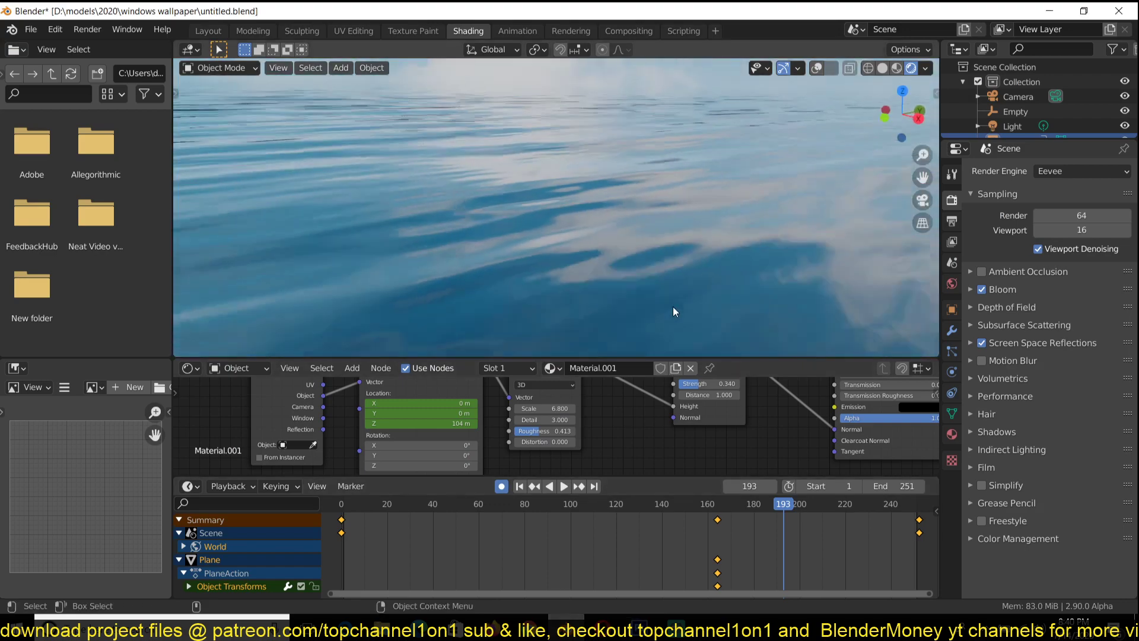
pyautogui.scroll(-10, 671, 279)
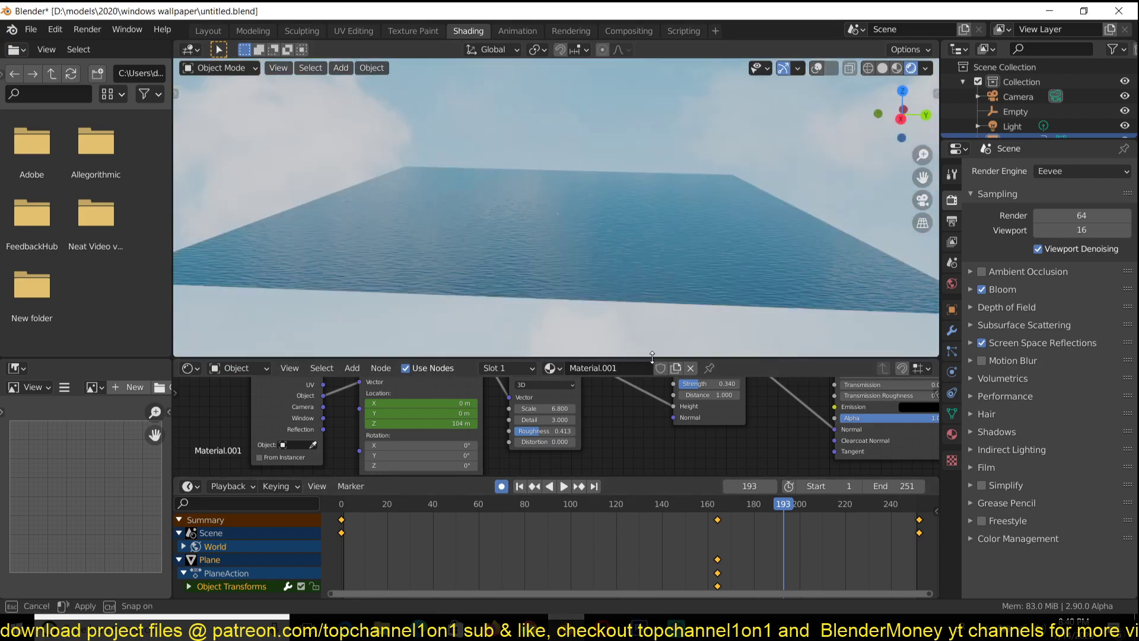
pyautogui.moveTo(650, 358); pyautogui.dragTo(650, 302)
pyautogui.click(237, 310)
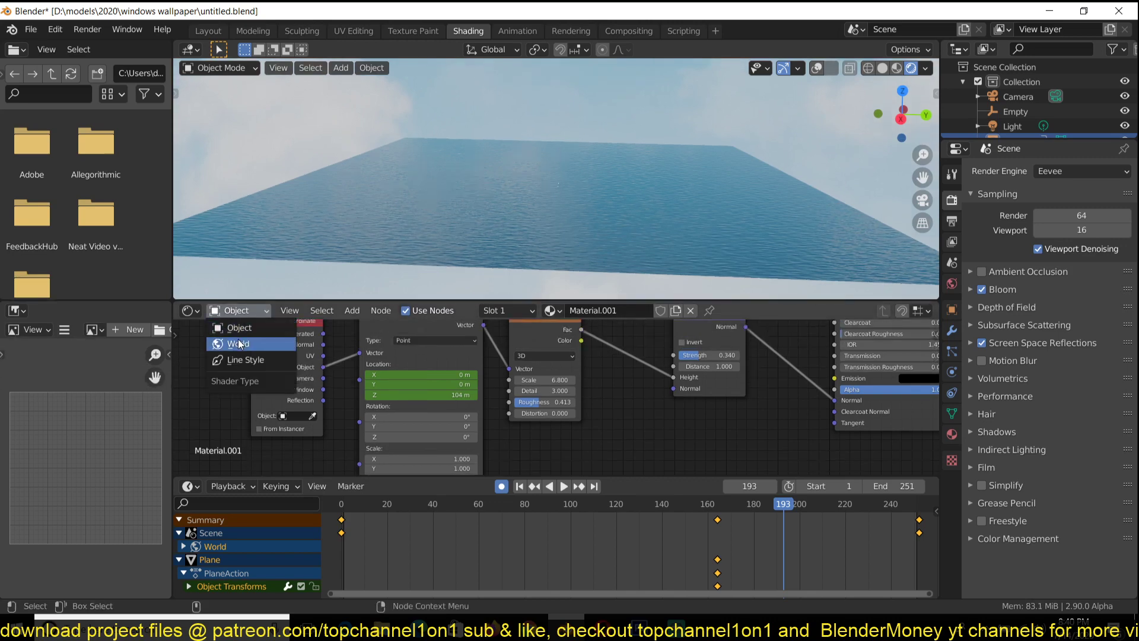
pyautogui.click(239, 344)
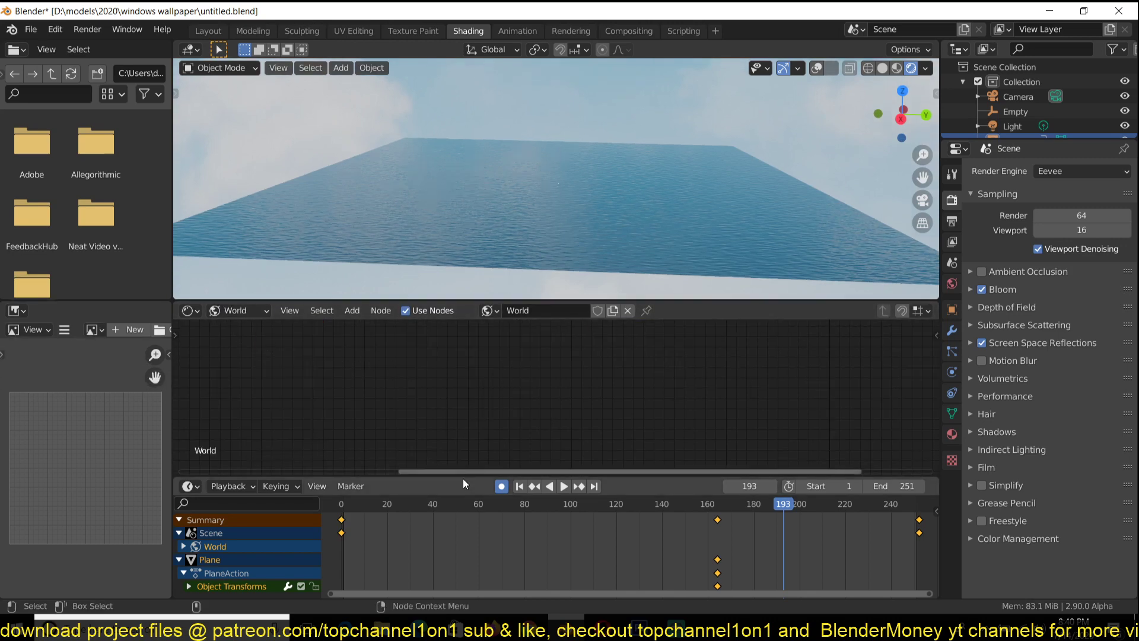
pyautogui.moveTo(462, 478); pyautogui.dragTo(467, 563)
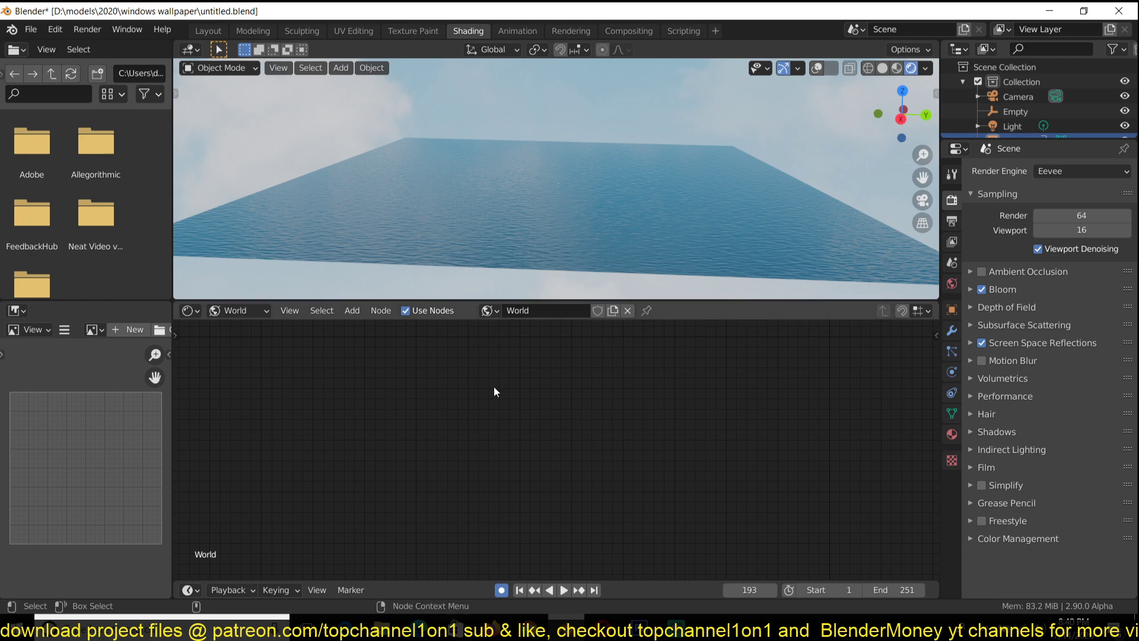
pyautogui.hotkey('ctrl', 'v')
pyautogui.scroll(-1, 682, 398)
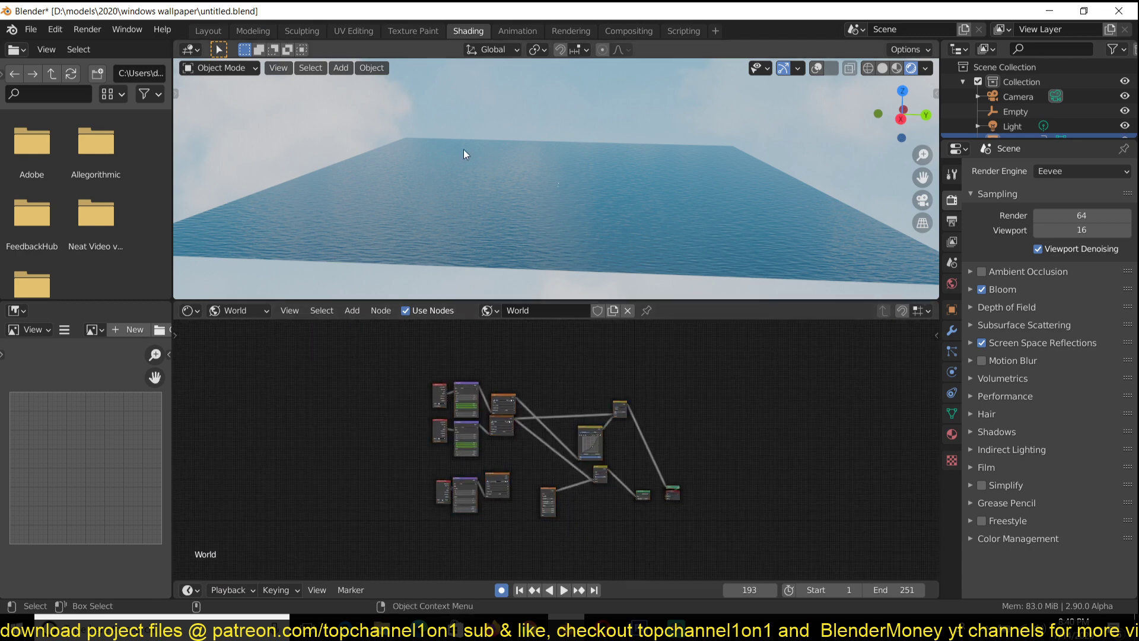
# Delete the extra world nodes and link the Background node directly to World Output
pyautogui.moveTo(342, 368); pyautogui.dragTo(623, 533)
pyautogui.scroll(1, 632, 485)
pyautogui.scroll(1, 631, 485)
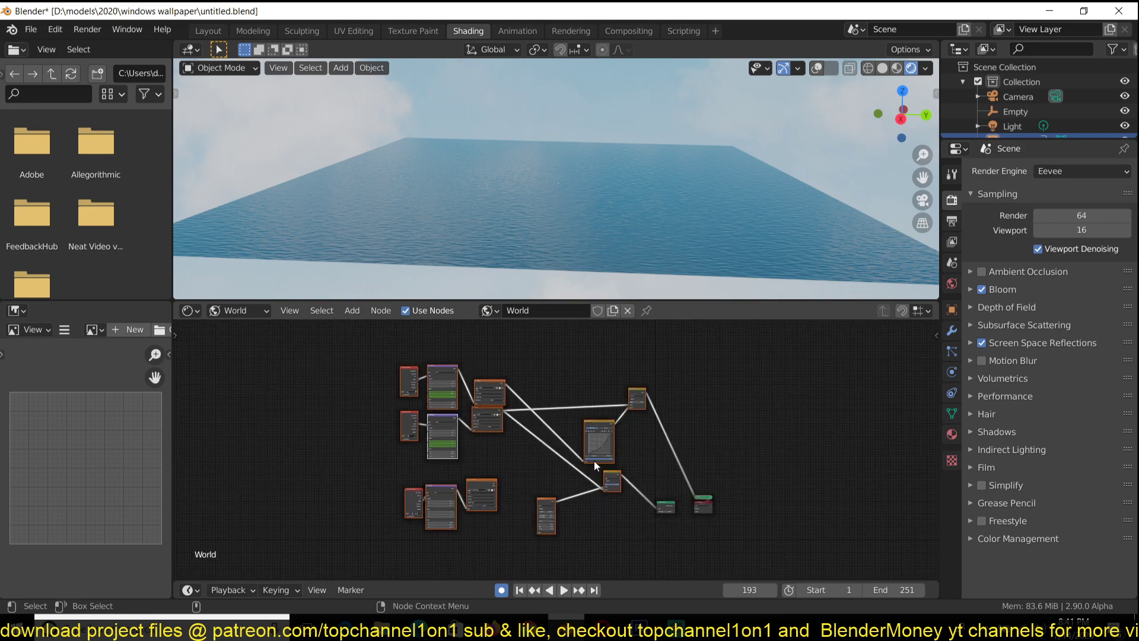
pyautogui.press('x')
pyautogui.press('Home')
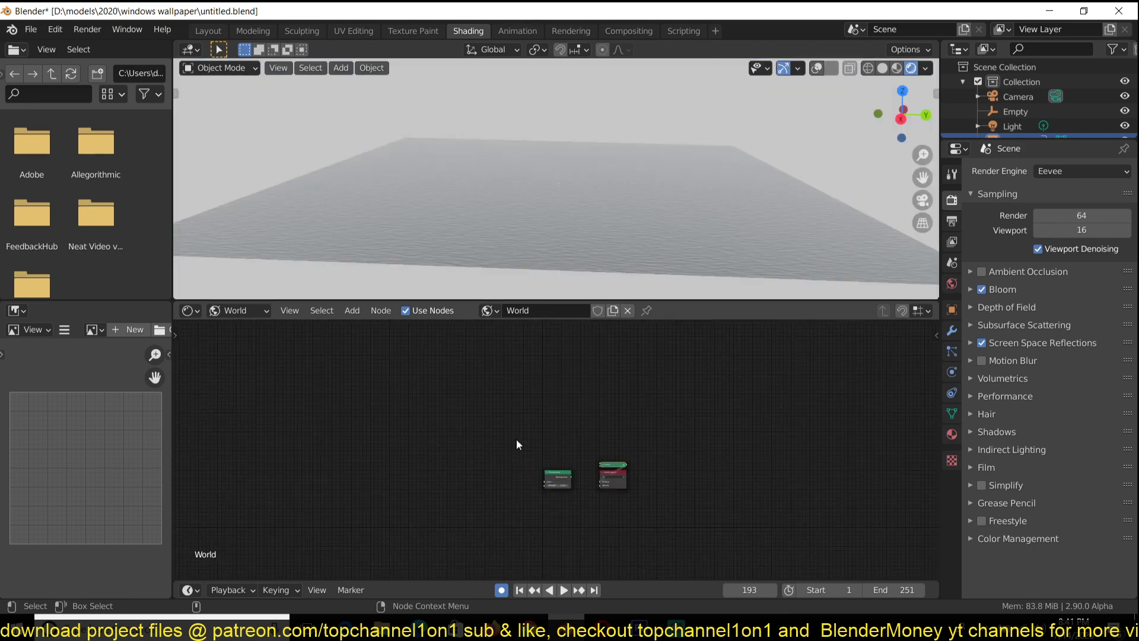
pyautogui.scroll(1, 533, 454)
pyautogui.moveTo(481, 515); pyautogui.dragTo(513, 471, button='middle')
pyautogui.scroll(1, 554, 448)
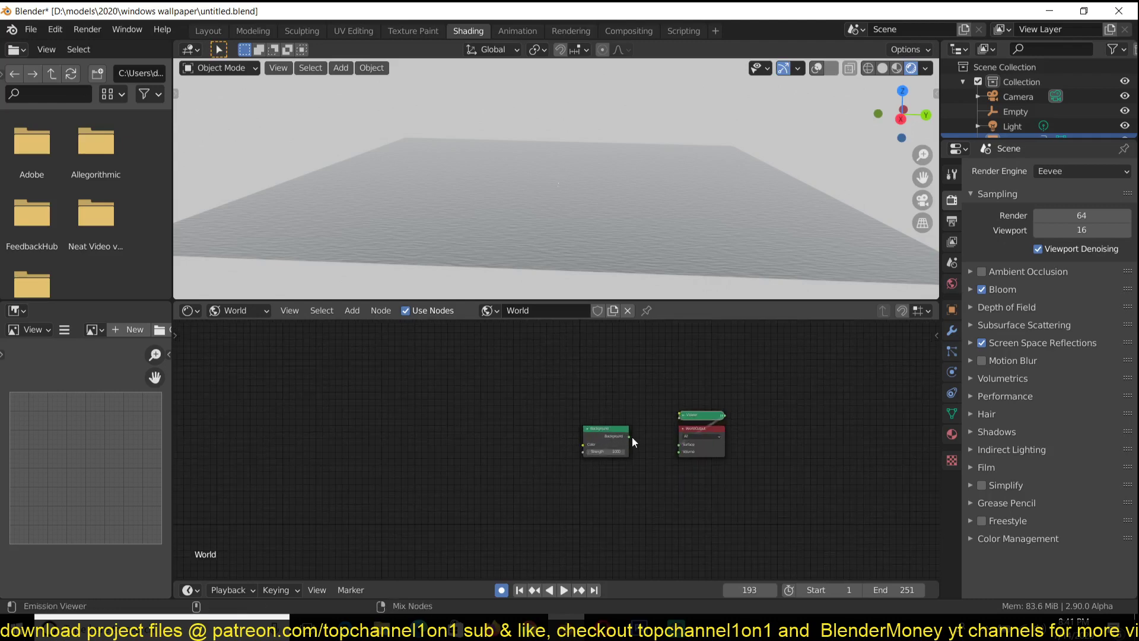
pyautogui.keyDown('ctrl'); pyautogui.keyDown('shift'); pyautogui.click(617, 433); pyautogui.keyUp('shift'); pyautogui.keyUp('ctrl')
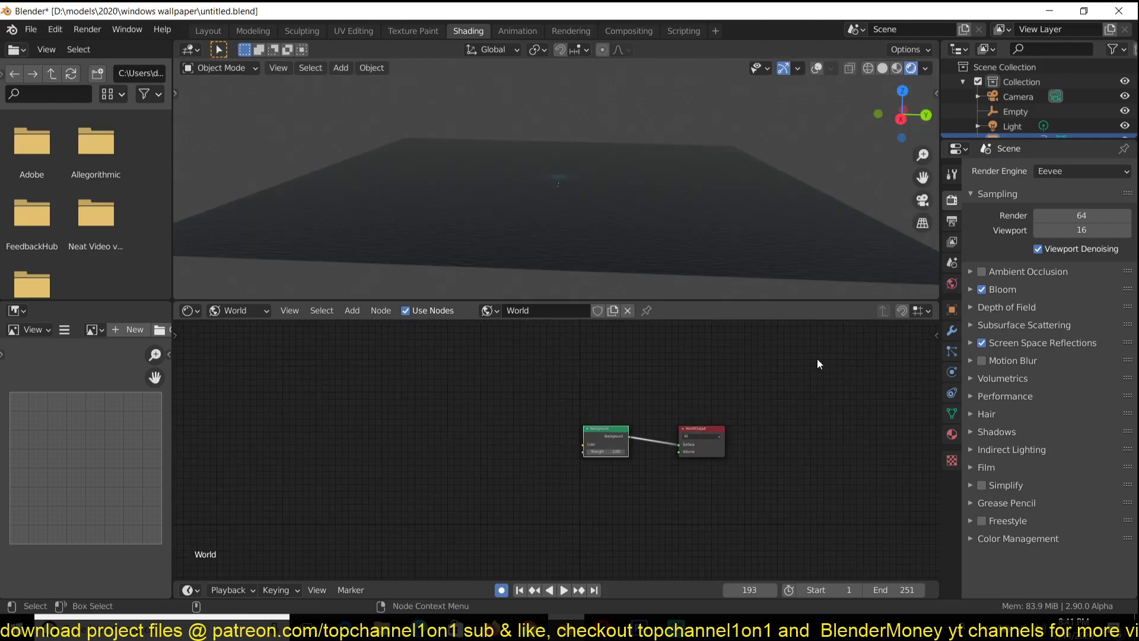
# Feed an Environment Texture loaded with mirror2.jpg from the textures folder into the Background colour
pyautogui.click(951, 284)
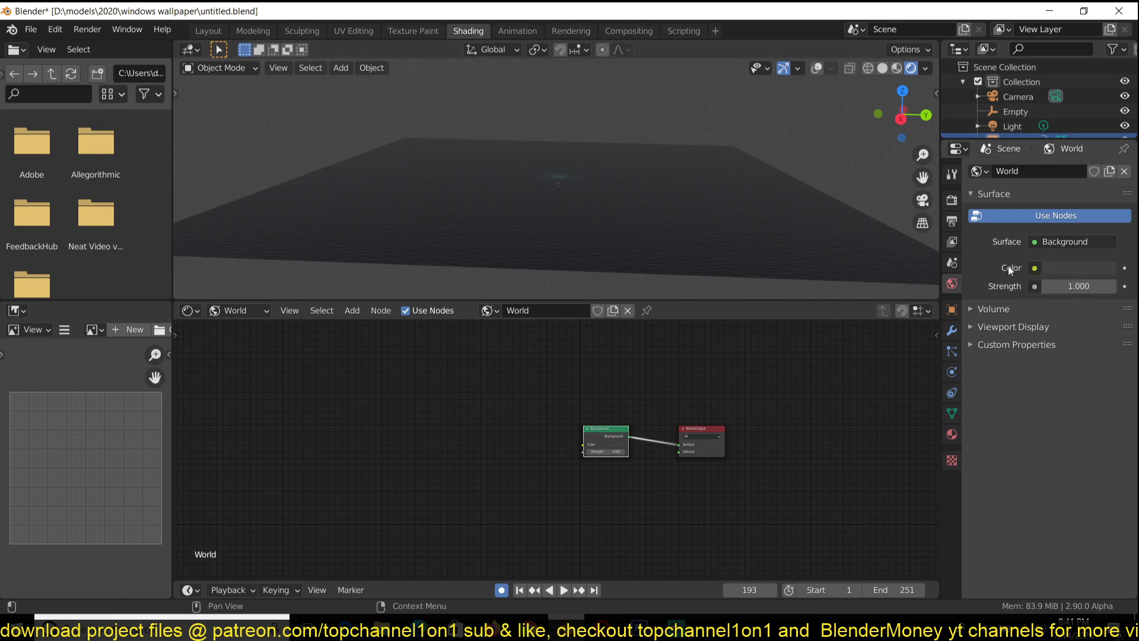
pyautogui.click(1035, 268)
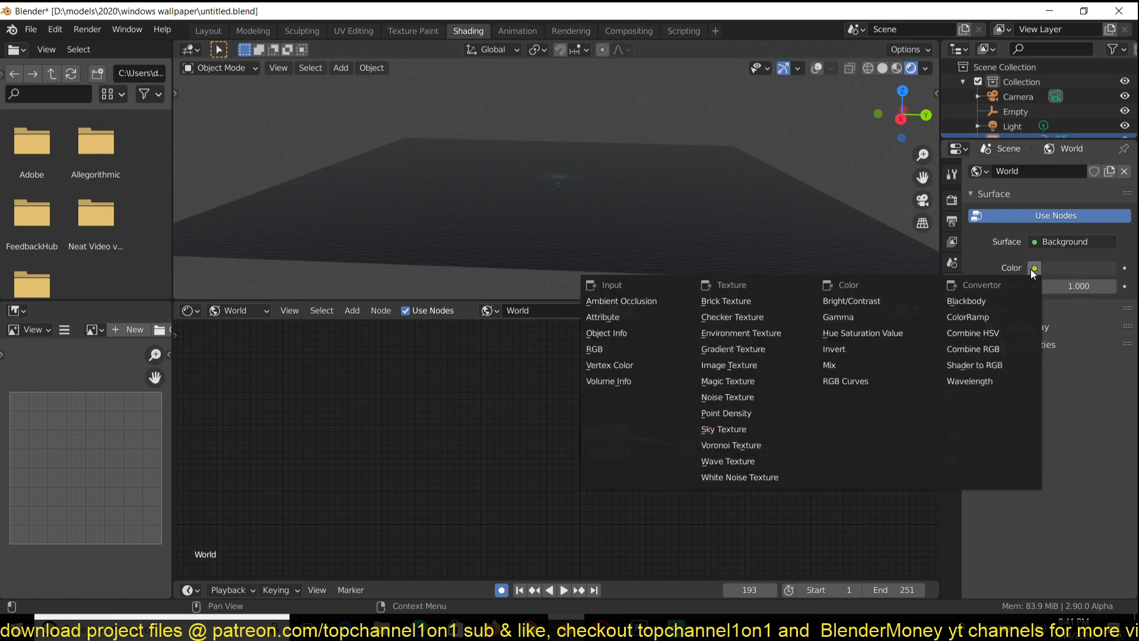
pyautogui.click(724, 332)
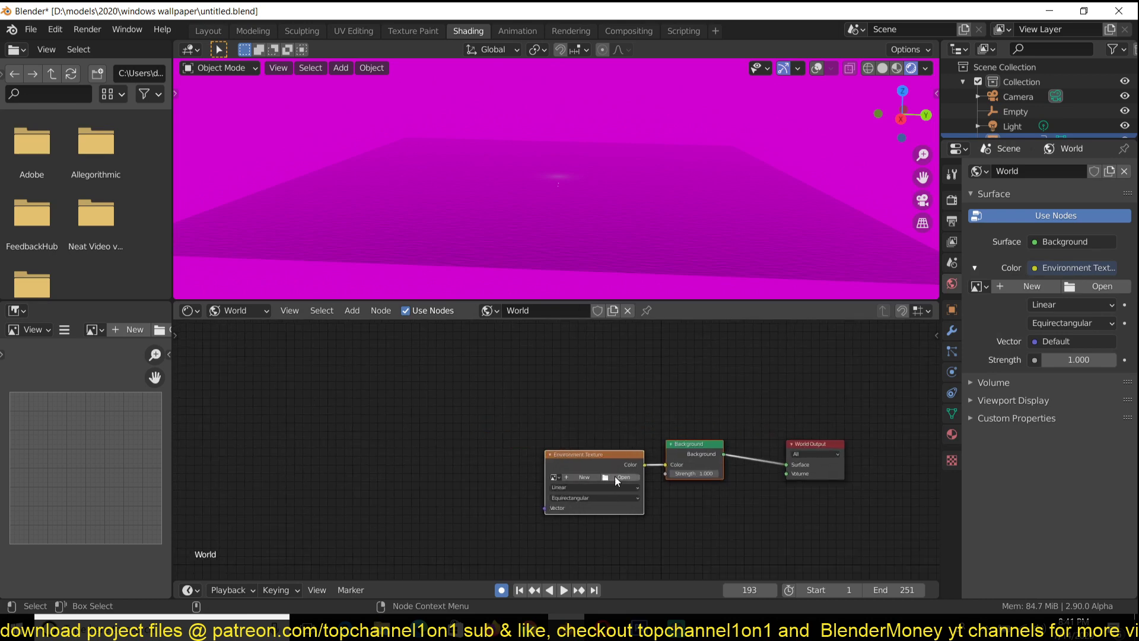
pyautogui.click(620, 477)
pyautogui.click(254, 495)
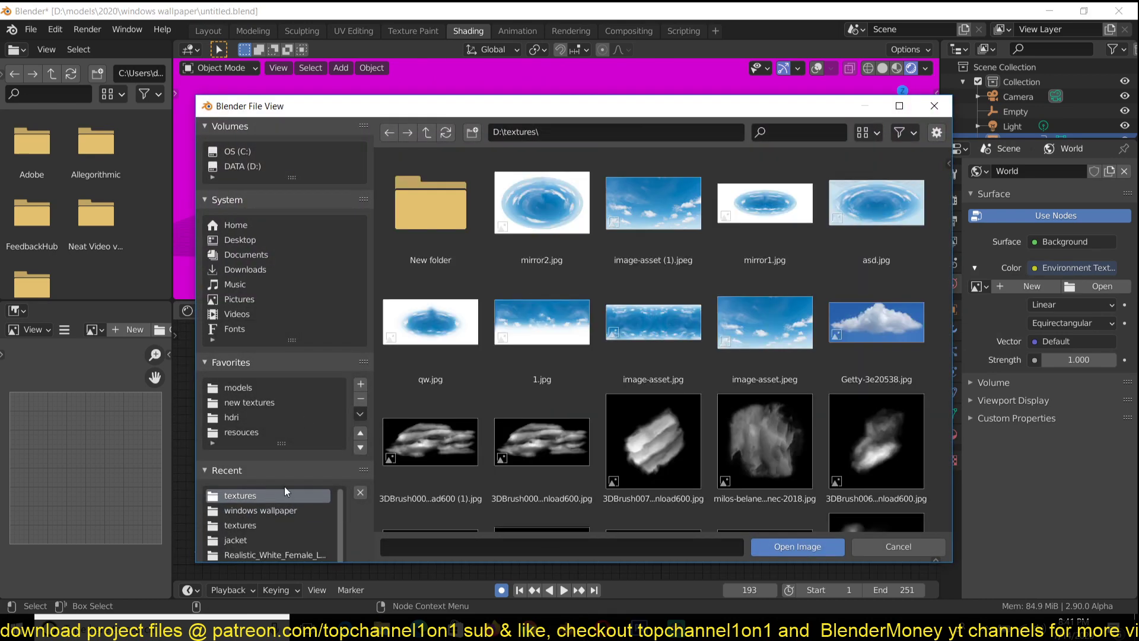
pyautogui.click(545, 236)
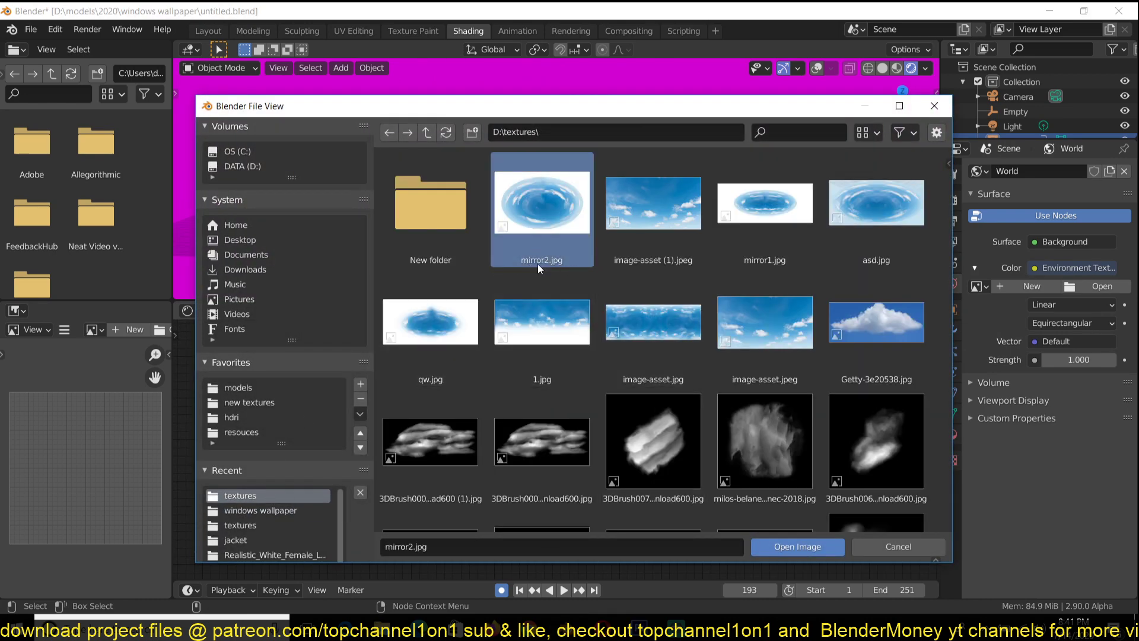
pyautogui.click(778, 547)
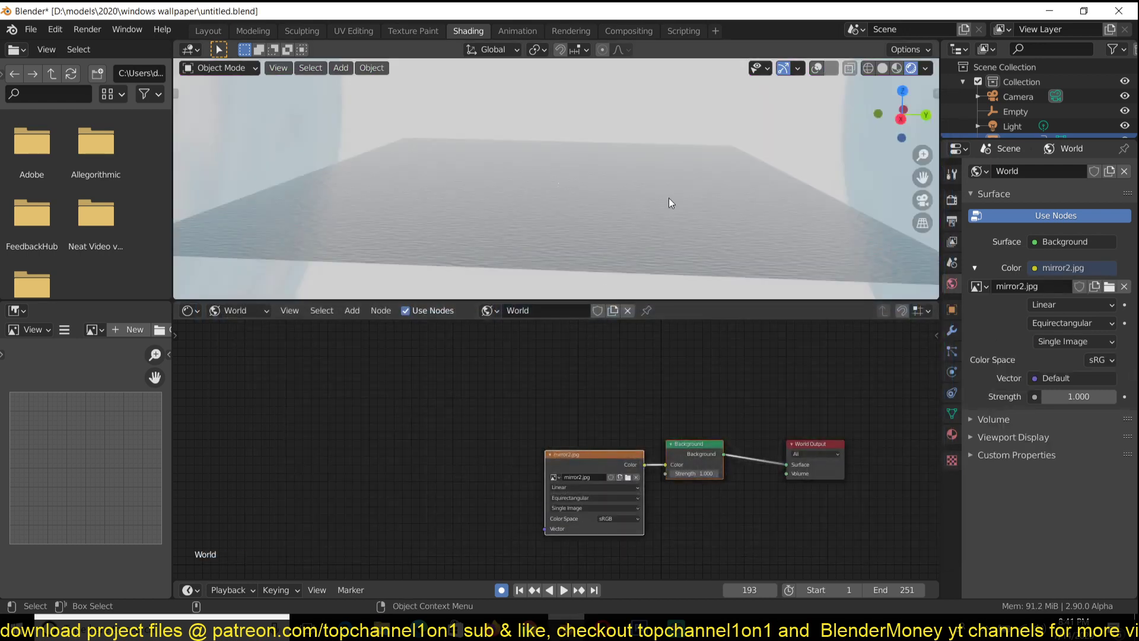
# Set the environment texture's projection to Mirror Ball and inspect the new sky
pyautogui.moveTo(685, 197); pyautogui.dragTo(568, 237, button='middle')
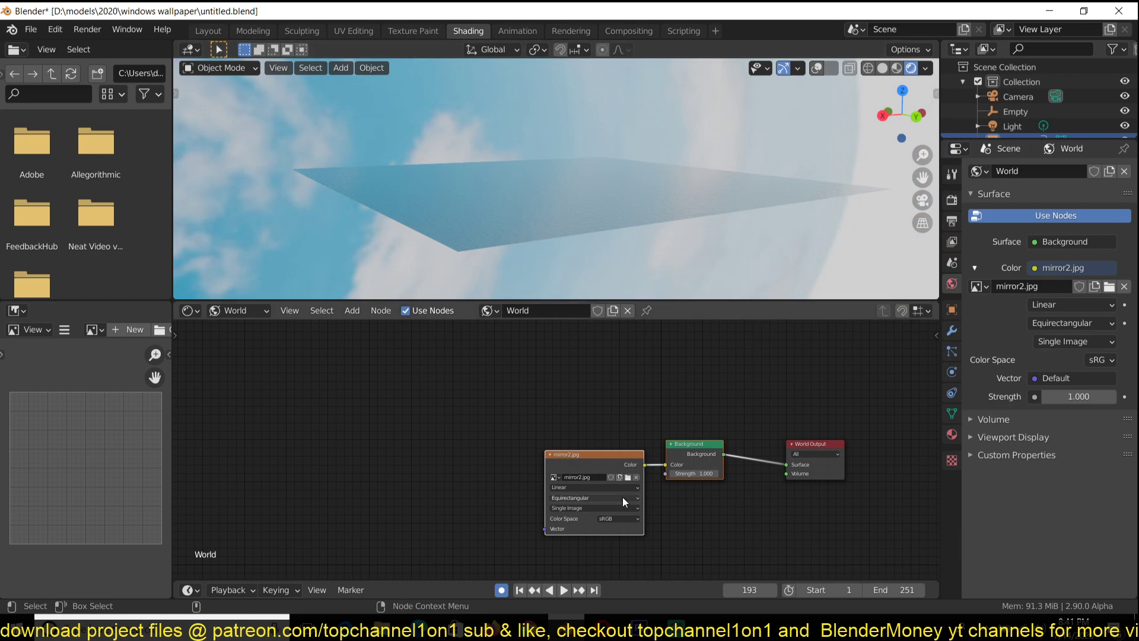
pyautogui.scroll(2, 621, 497)
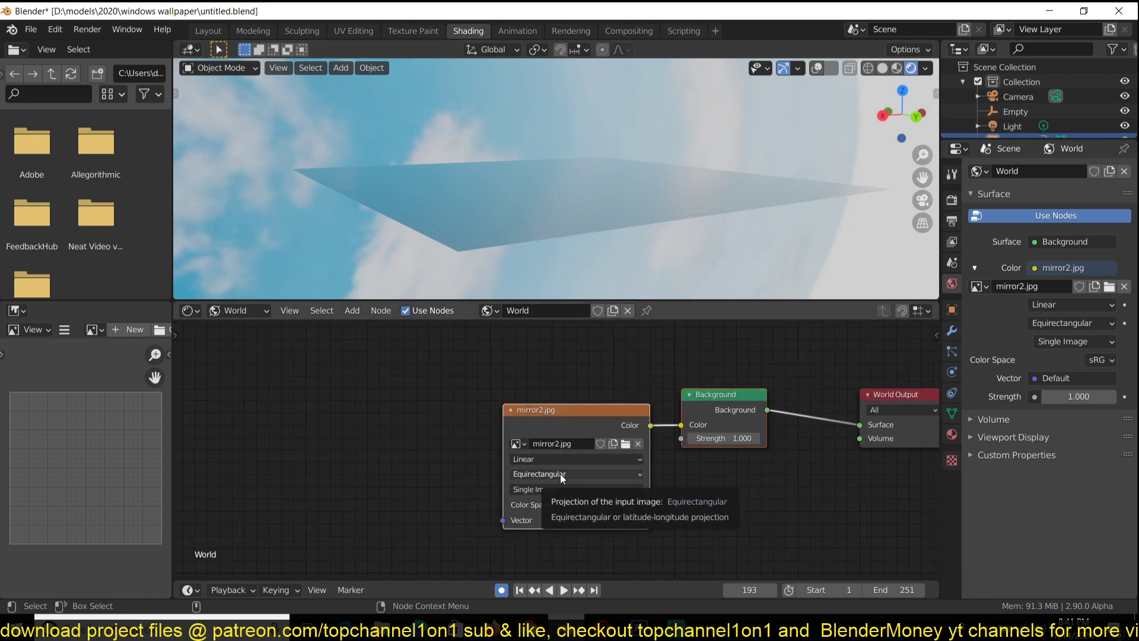
pyautogui.click(579, 474)
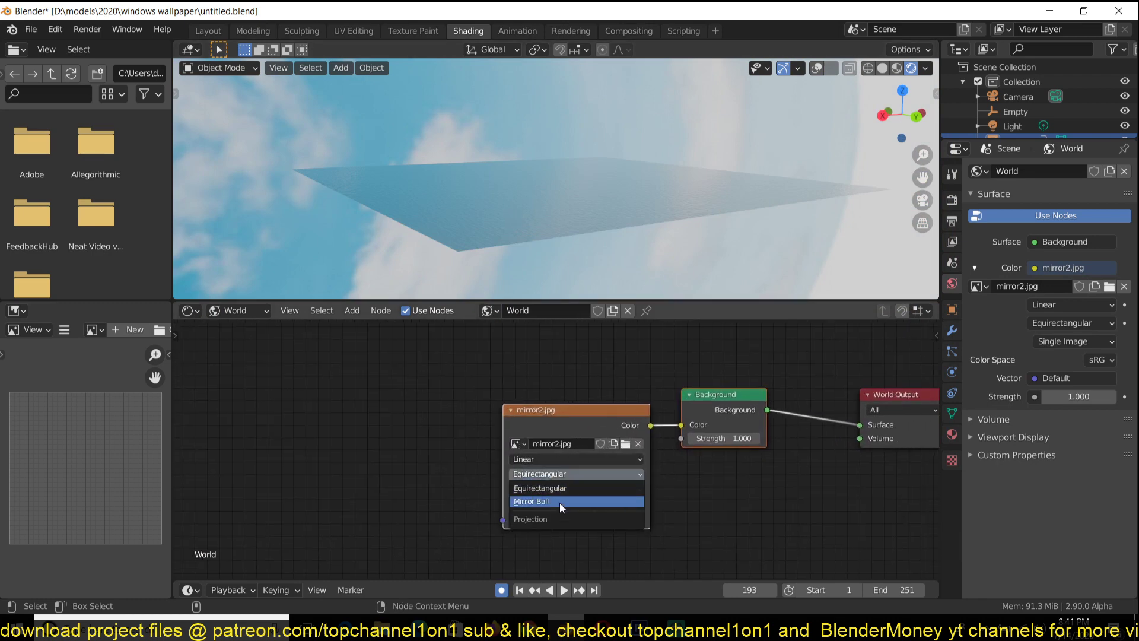
pyautogui.click(560, 502)
pyautogui.moveTo(623, 178); pyautogui.dragTo(427, 249, button='middle')
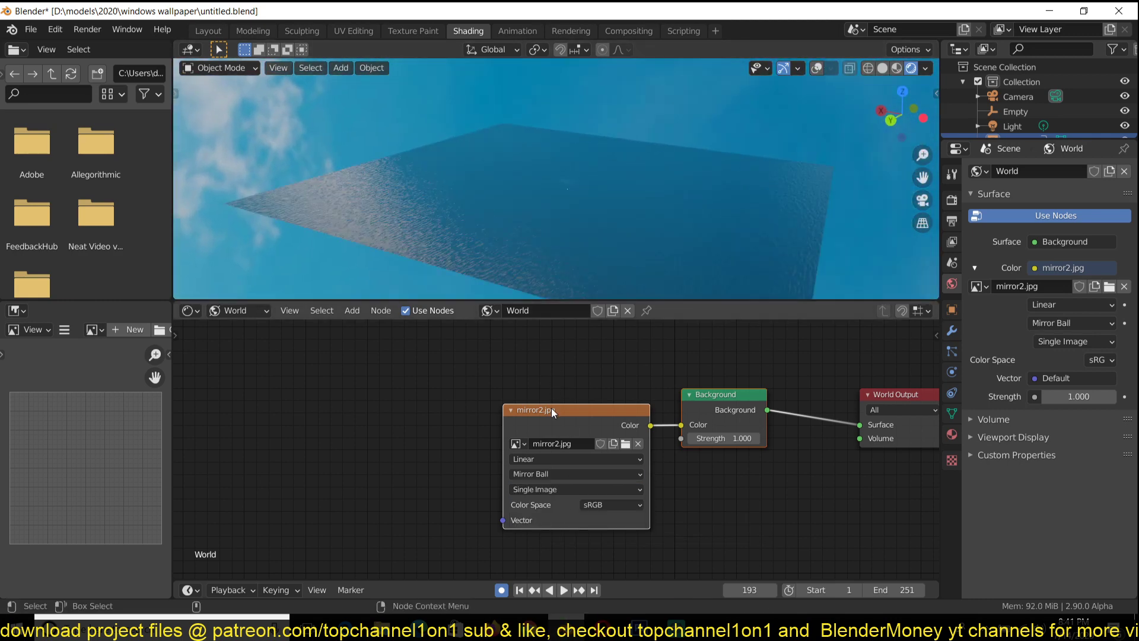
# Add Texture Coordinate and Mapping nodes with Ctrl+T, feeding Object coordinates into the Mapping vector
pyautogui.hotkey('ctrl', 't')
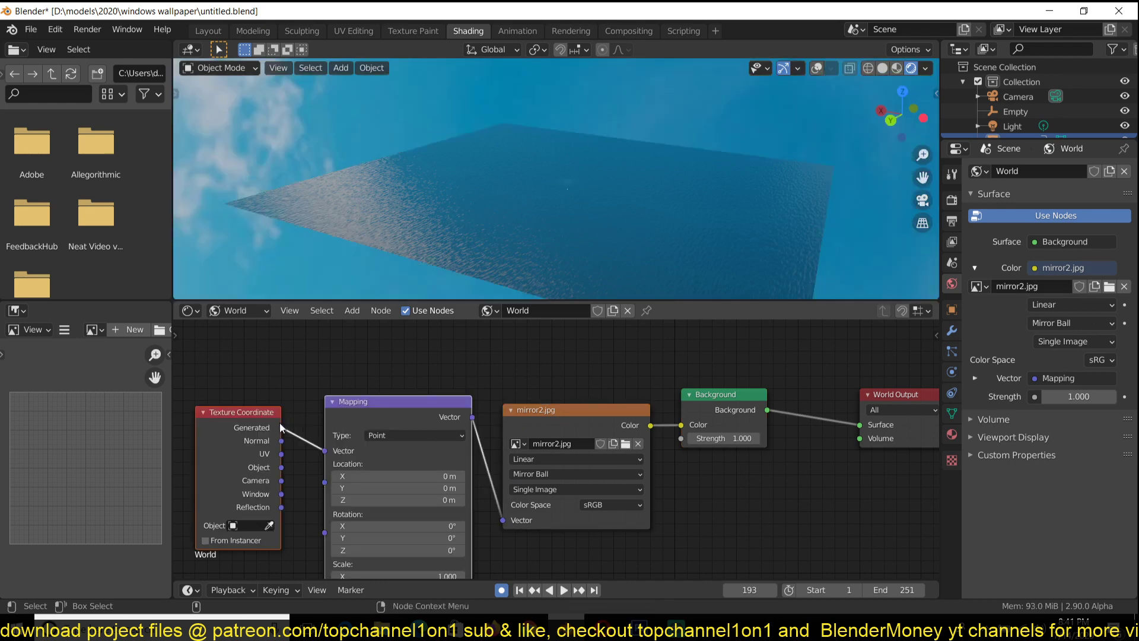
pyautogui.moveTo(292, 426); pyautogui.dragTo(350, 403, button='middle')
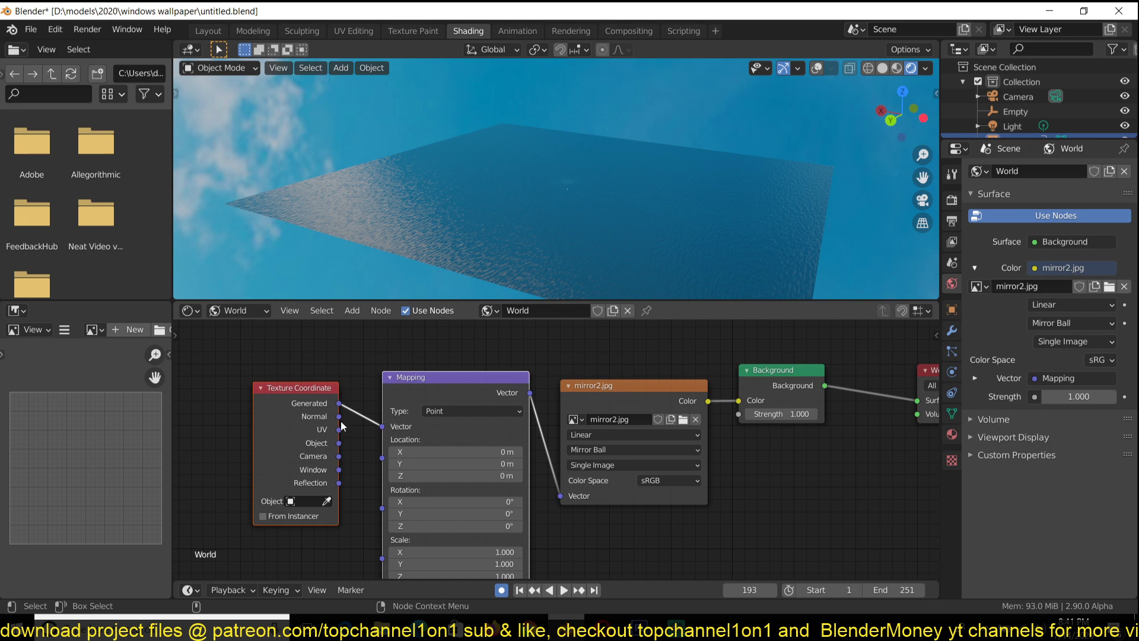
pyautogui.click(294, 421)
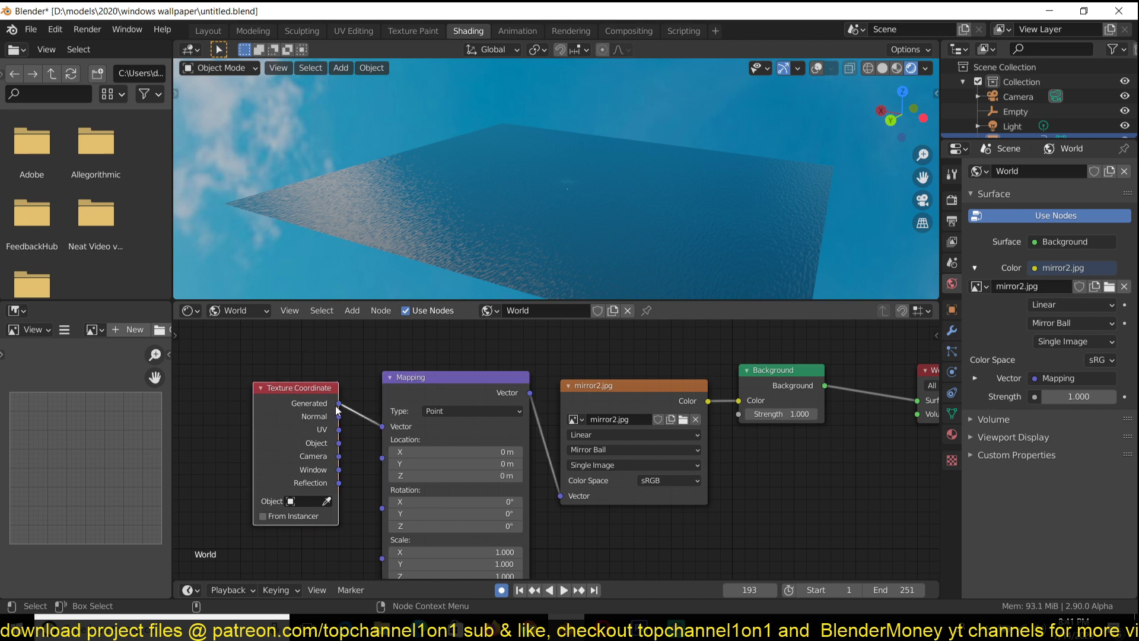
pyautogui.moveTo(339, 443); pyautogui.dragTo(382, 426)
pyautogui.moveTo(596, 273); pyautogui.dragTo(668, 184, button='middle')
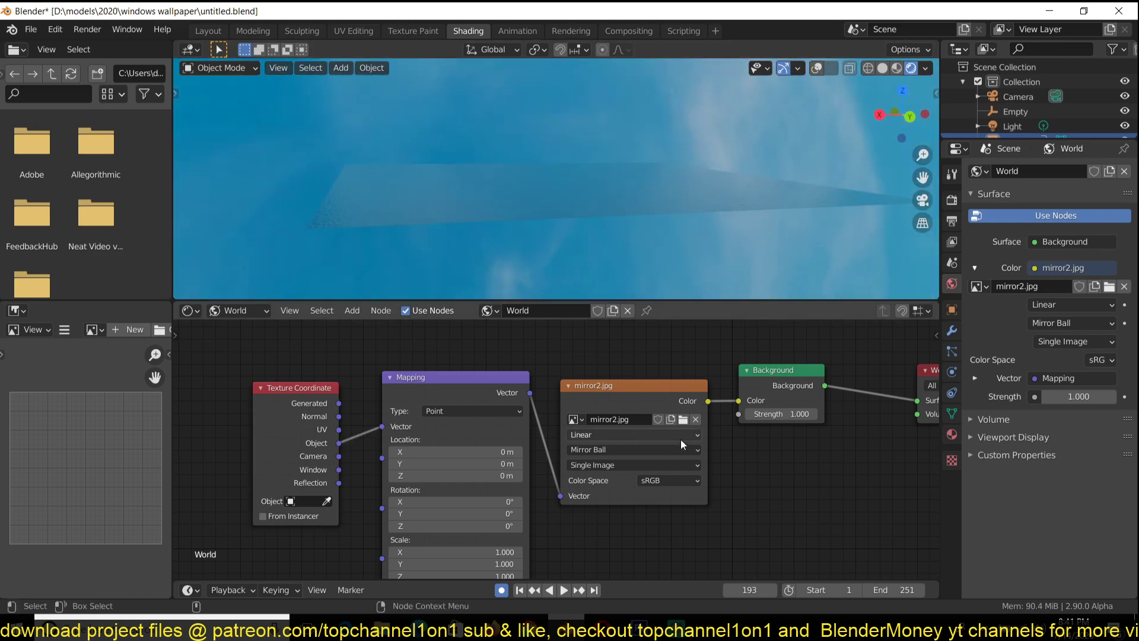
# Set the Mapping rotation X to 90° so the clouds sit above the horizon
pyautogui.moveTo(454, 514); pyautogui.dragTo(521, 513)
pyautogui.hotkey('ctrl', 'z')
pyautogui.moveTo(501, 173); pyautogui.dragTo(314, 165, button='middle')
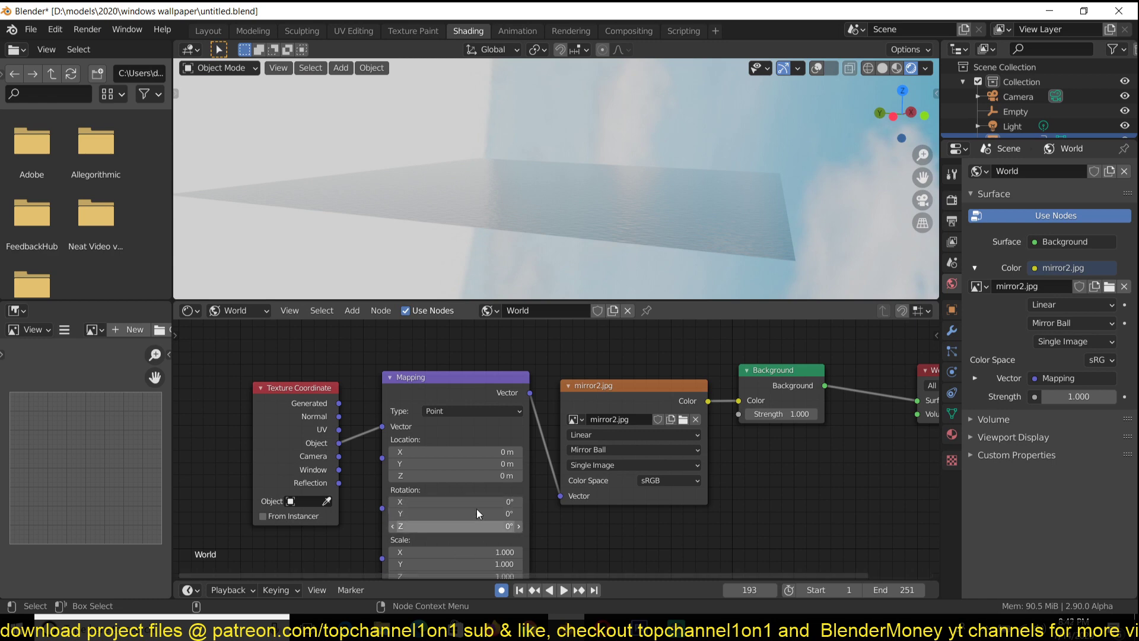
pyautogui.moveTo(480, 501); pyautogui.dragTo(546, 501)
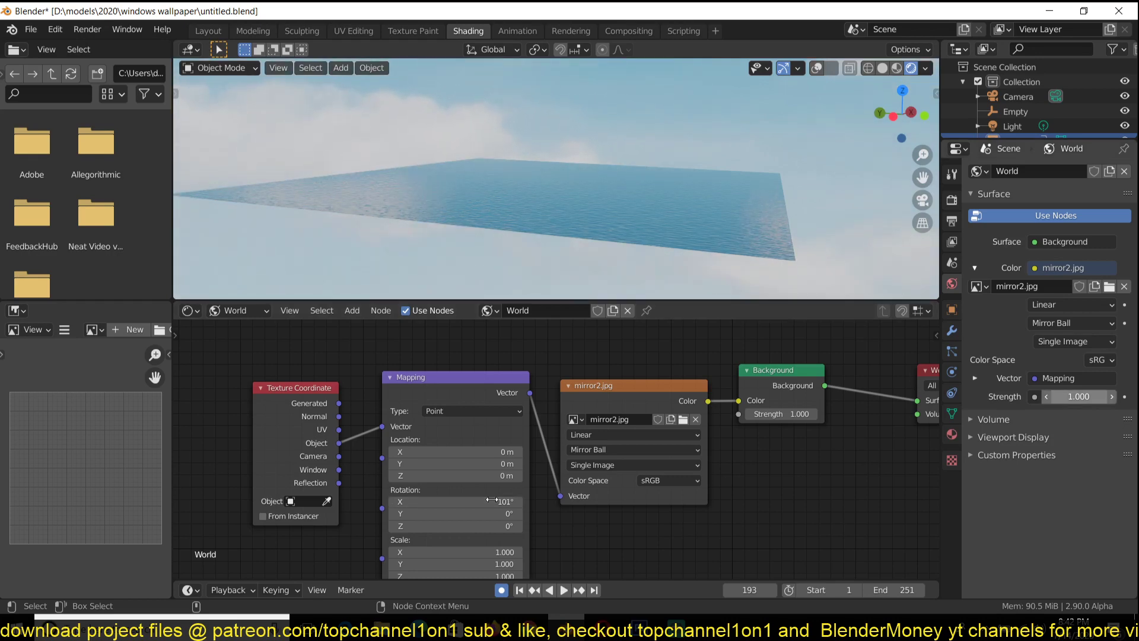
pyautogui.click(492, 501)
pyautogui.write('90')
pyautogui.press('Return')
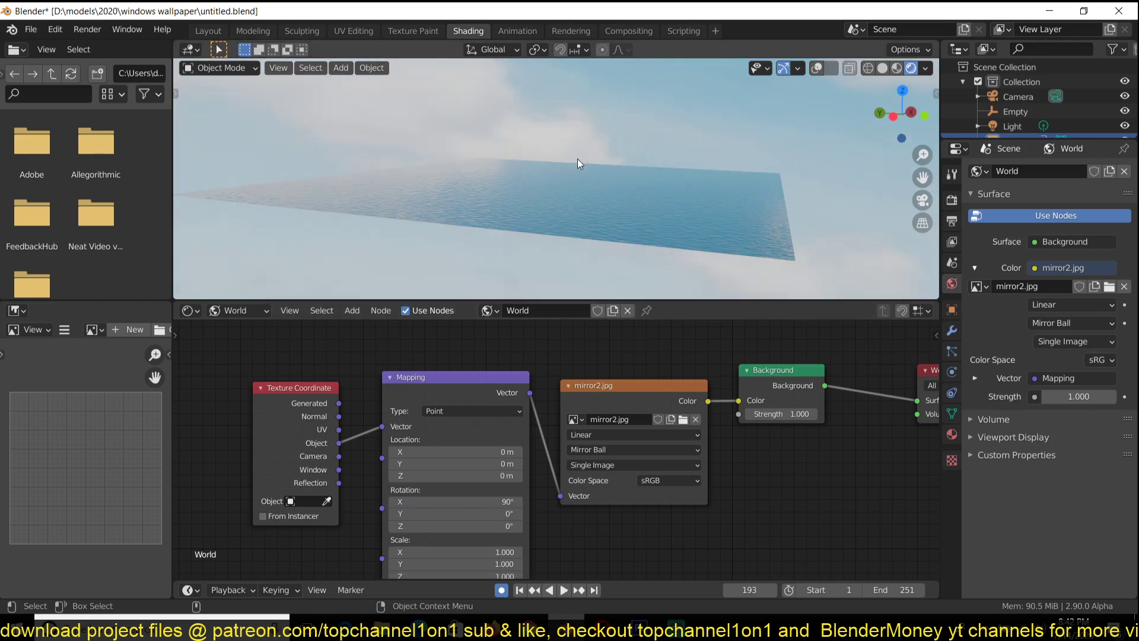
pyautogui.moveTo(580, 163); pyautogui.dragTo(581, 195, button='middle')
pyautogui.press('a')
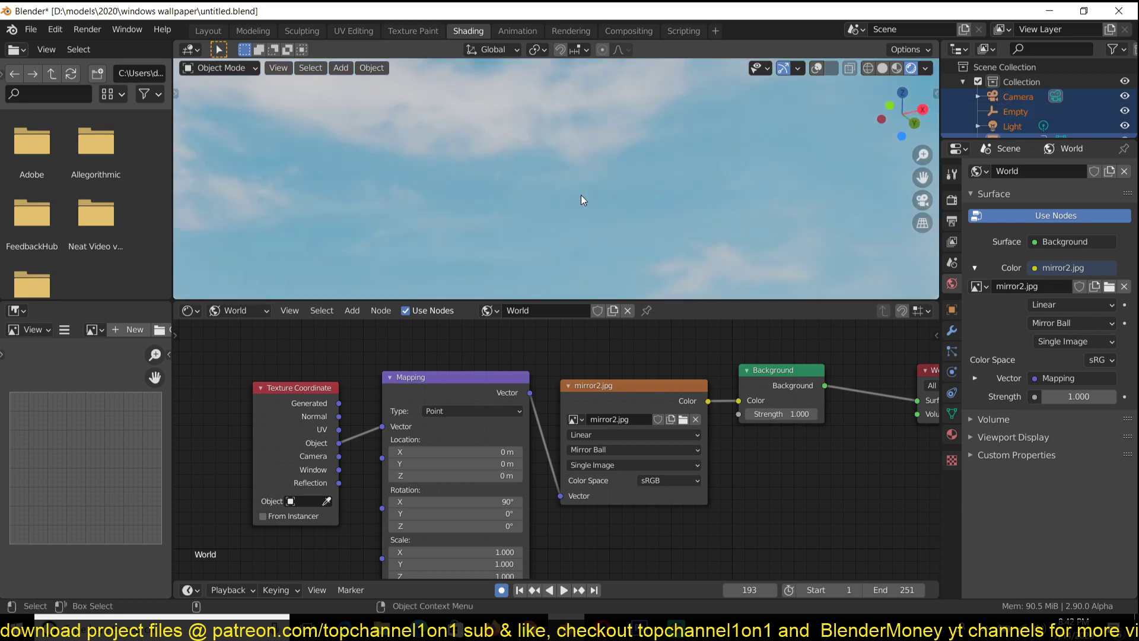
pyautogui.press('KP_Decimal')
pyautogui.click(589, 159)
pyautogui.scroll(3, 591, 151)
pyautogui.click(591, 151)
pyautogui.press('KP_Decimal')
pyautogui.scroll(2, 600, 186)
pyautogui.moveTo(601, 187); pyautogui.dragTo(596, 158, button='middle')
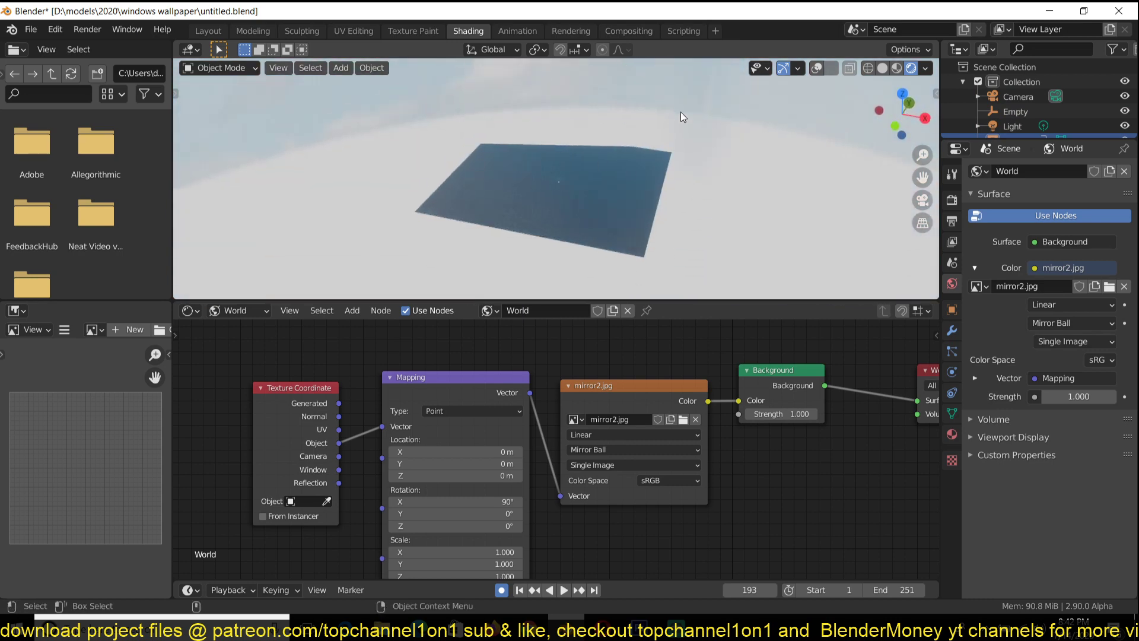
pyautogui.moveTo(666, 113); pyautogui.dragTo(616, 206, button='middle')
pyautogui.moveTo(373, 148); pyautogui.dragTo(483, 133, button='middle')
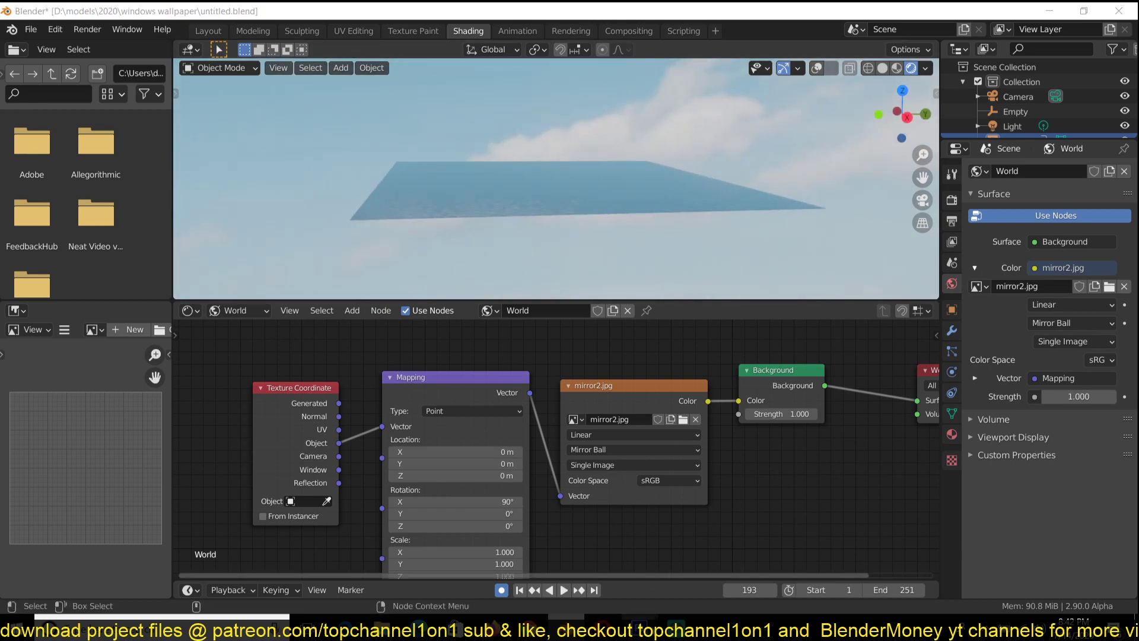
# Delete the mirror-ball Layer 0 copy and make the original Layer 0 sky visible again
pyautogui.moveTo(638, 628)
pyautogui.click(670, 529)
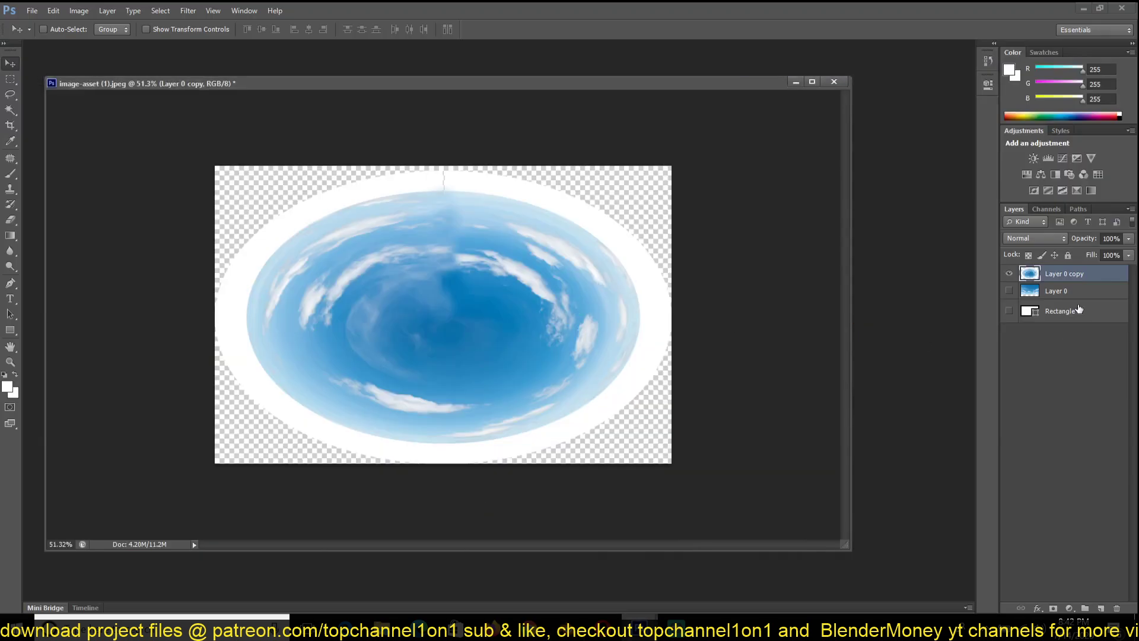
pyautogui.press('Delete')
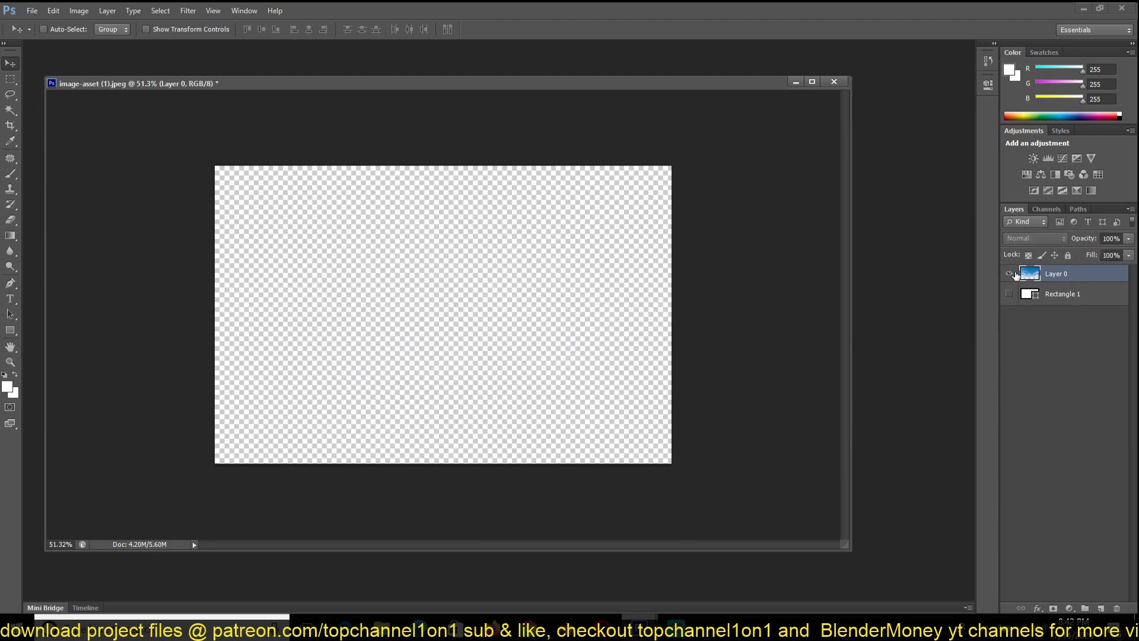
pyautogui.click(1010, 274)
# Drag the crop area's left handle far outward to widen the canvas
pyautogui.keyDown('alt'); pyautogui.scroll(-2, 558, 287); pyautogui.keyUp('alt')
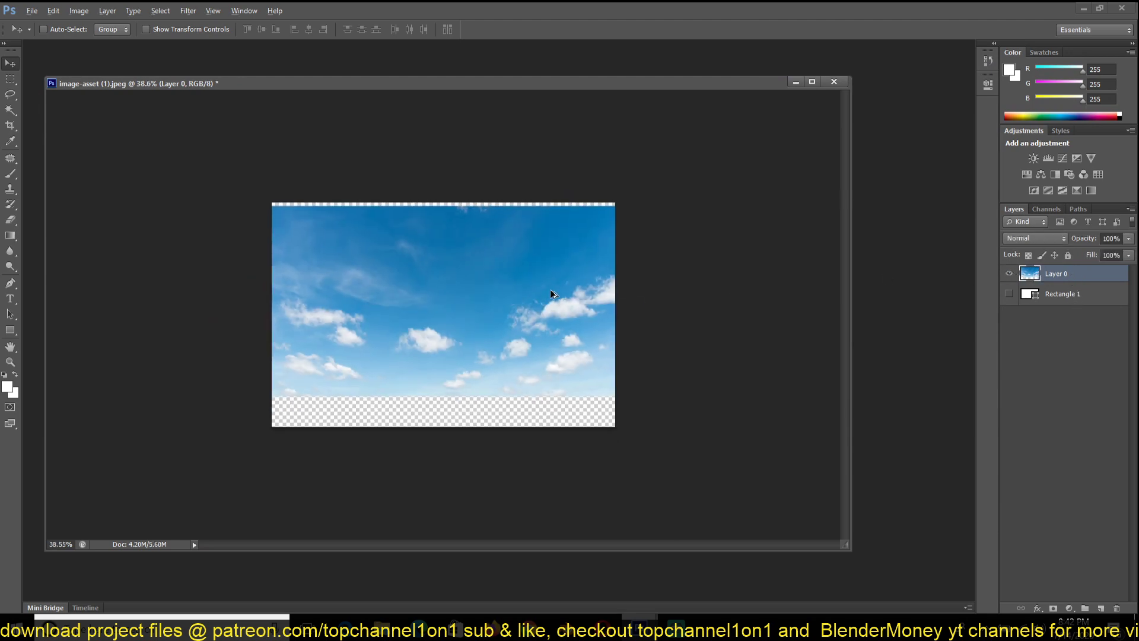
pyautogui.click(14, 126)
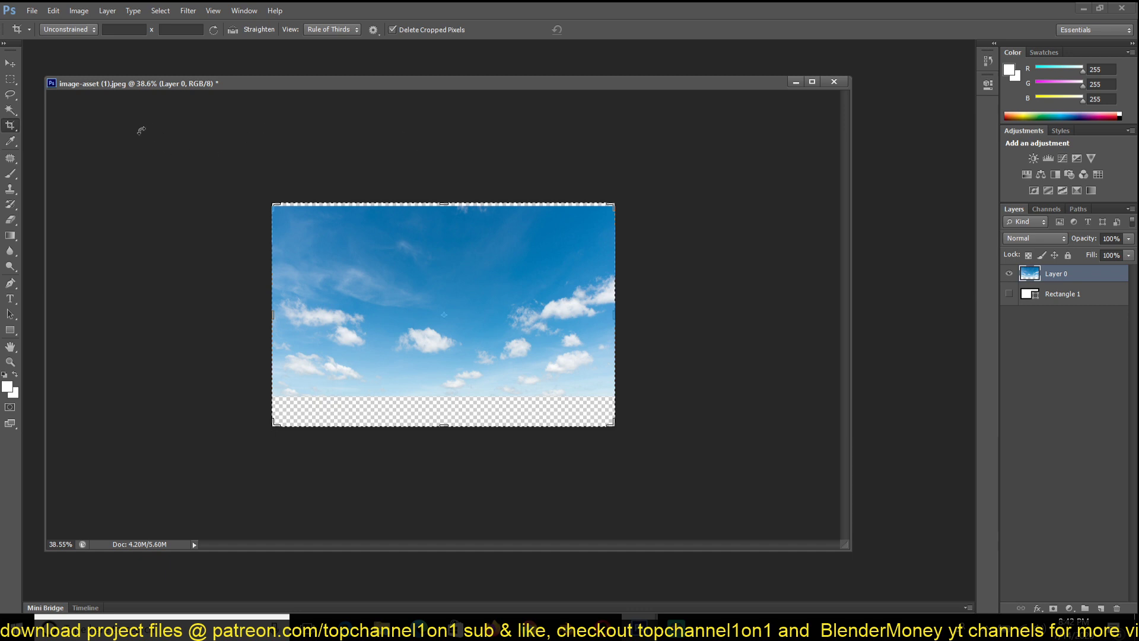
pyautogui.click(10, 64)
pyautogui.keyDown('alt'); pyautogui.scroll(-1, 536, 258); pyautogui.keyUp('alt')
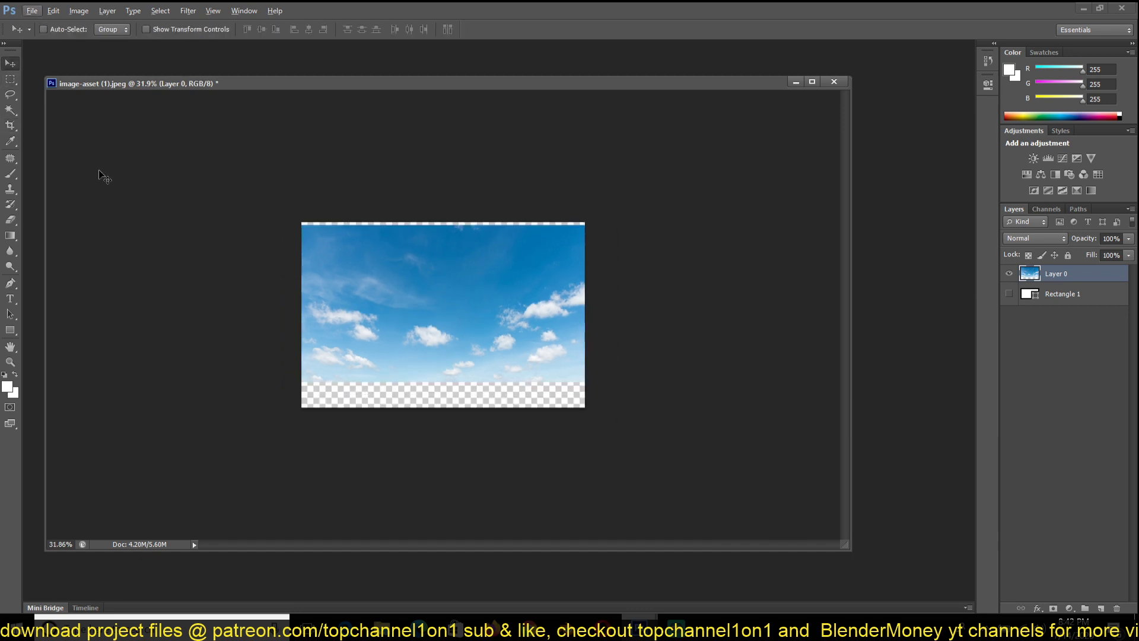
pyautogui.click(11, 125)
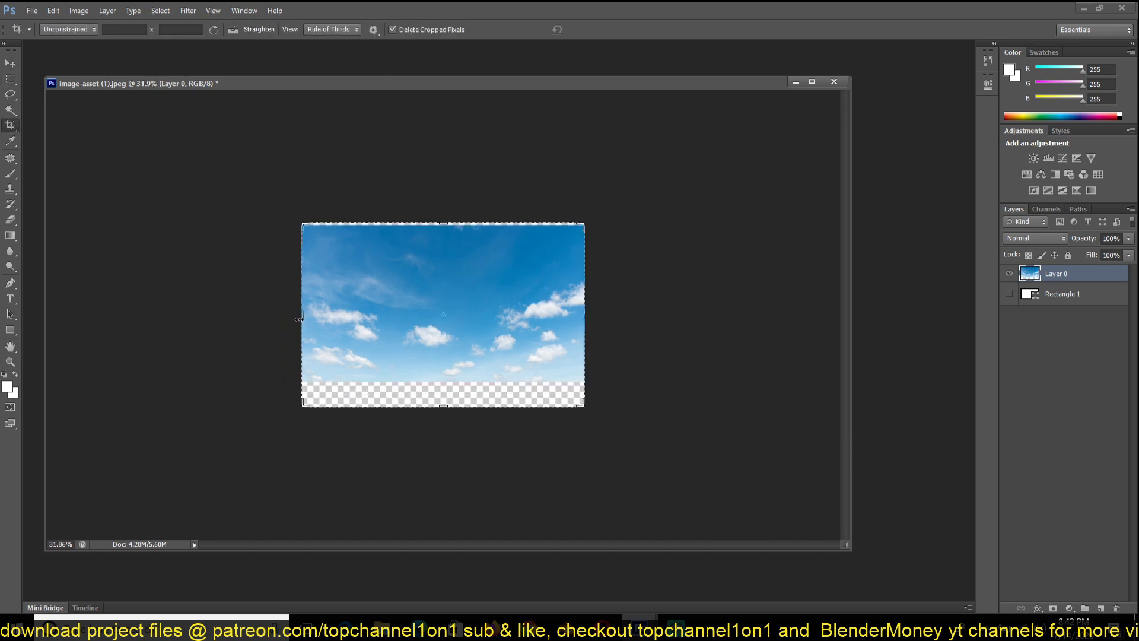
pyautogui.moveTo(299, 319); pyautogui.dragTo(157, 319)
# Apply the wider crop and drag a copy of the sky into the canvas's left half
pyautogui.press('Return')
pyautogui.press('v')
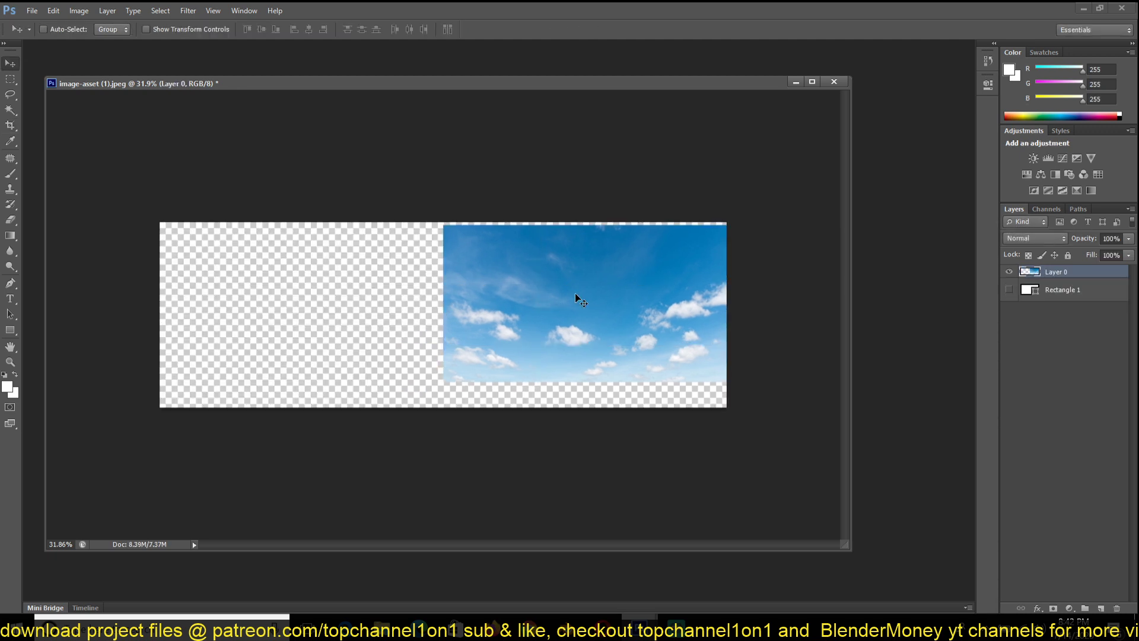
pyautogui.keyDown('alt'); pyautogui.moveTo(587, 294); pyautogui.dragTo(315, 301); pyautogui.keyUp('alt')
# Flip the copied sky layer horizontally
pyautogui.hotkey('ctrl', 't')
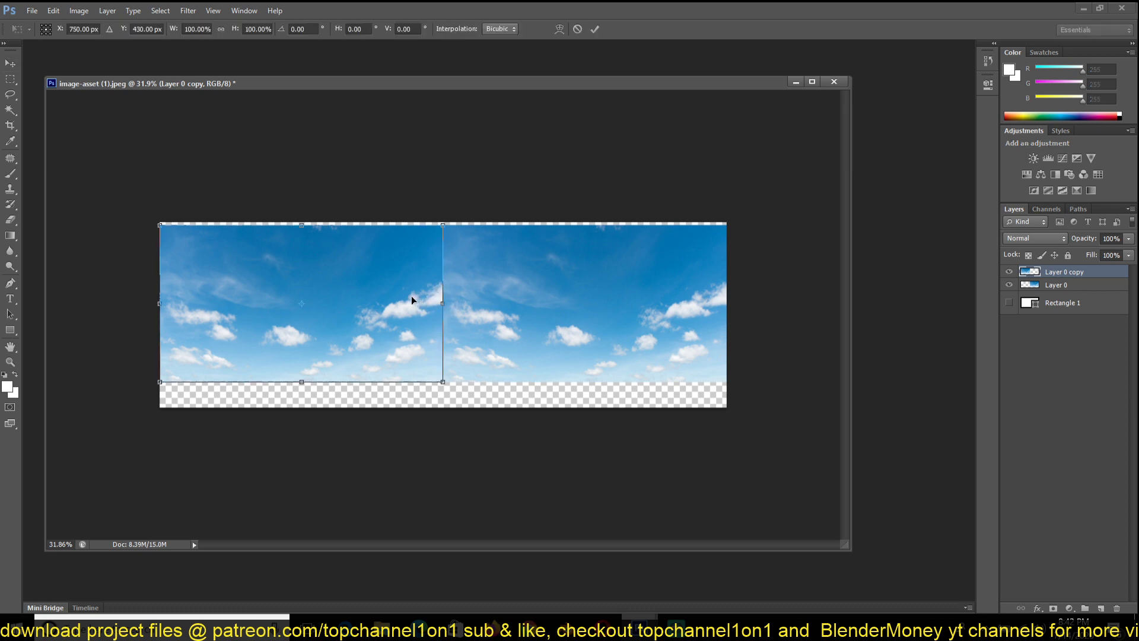
pyautogui.rightClick(412, 299)
pyautogui.click(467, 490)
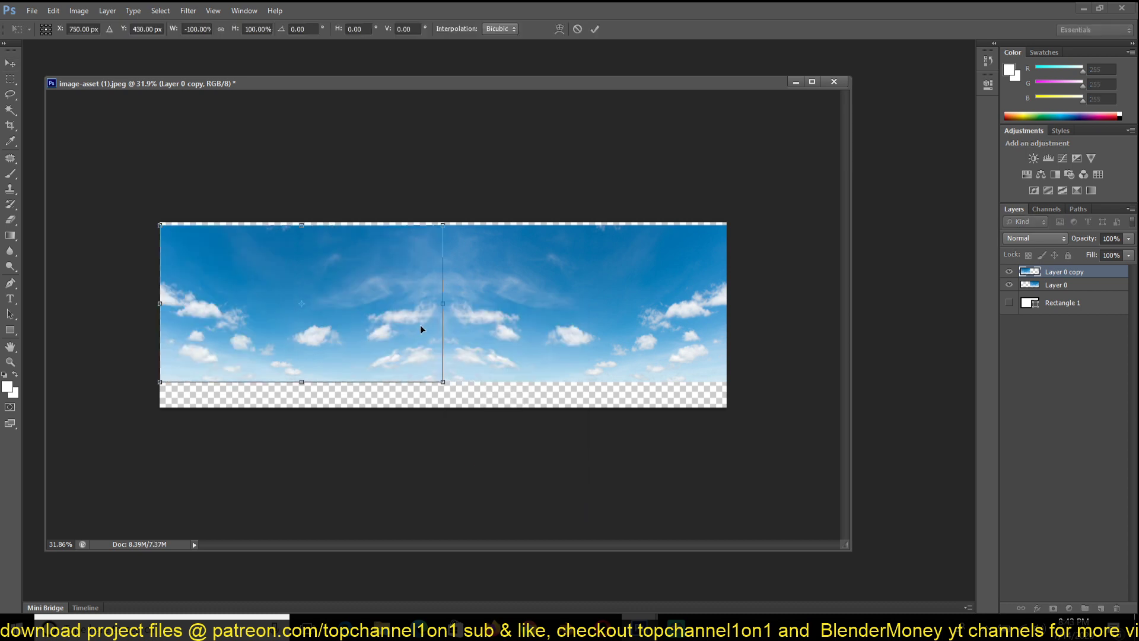
pyautogui.press('Return')
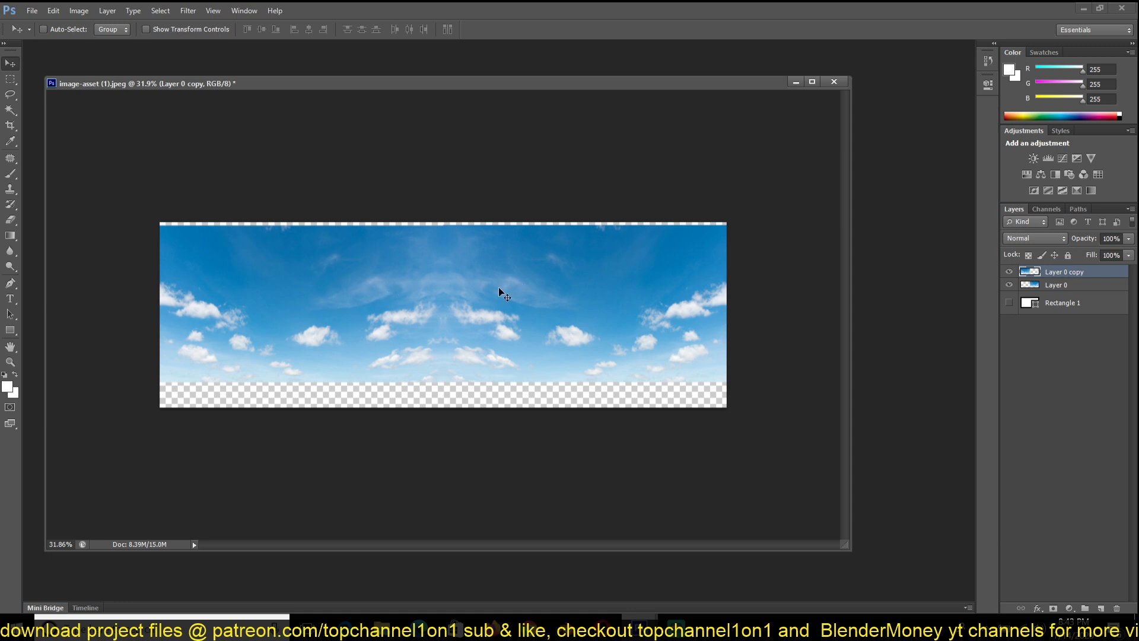
# Realign the mirrored sky and move both sky layers up slightly together
pyautogui.moveTo(502, 289); pyautogui.dragTo(503, 287)
pyautogui.hotkey('ctrl', 'z')
pyautogui.hotkey('ctrl', 'z')
pyautogui.click(351, 312)
pyautogui.click(553, 305)
pyautogui.moveTo(553, 305); pyautogui.dragTo(553, 300)
pyautogui.hotkey('ctrl', 'alt', 'z')
pyautogui.hotkey('ctrl', 'alt', 'z')
pyautogui.keyDown('shift'); pyautogui.click(596, 330); pyautogui.keyUp('shift')
pyautogui.moveTo(596, 330); pyautogui.dragTo(600, 326)
pyautogui.click(742, 377)
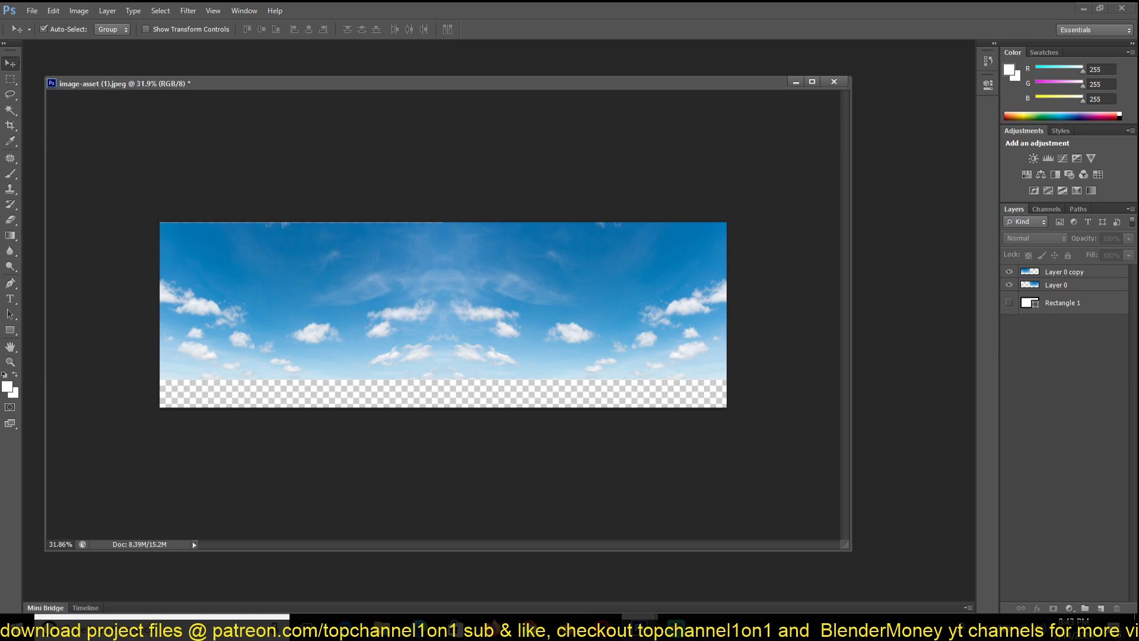
pyautogui.click(529, 628)
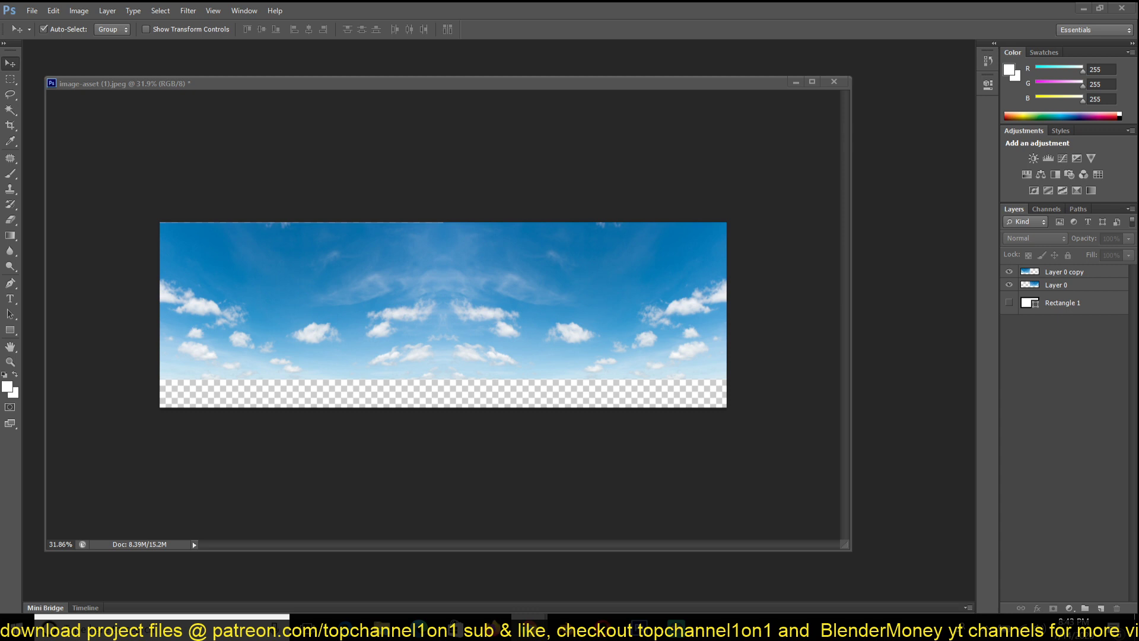
# Place the second cloud photo and scale it down to the panorama's centre
pyautogui.moveTo(361, 410); pyautogui.dragTo(476, 305)
pyautogui.keyDown('alt'); pyautogui.keyDown('shift'); pyautogui.moveTo(581, 223); pyautogui.dragTo(545, 247); pyautogui.keyUp('shift'); pyautogui.keyUp('alt')
pyautogui.moveTo(508, 283)
pyautogui.mouseDown()
pyautogui.moveTo(590, 214)
pyautogui.moveTo(489, 282)
pyautogui.mouseUp()
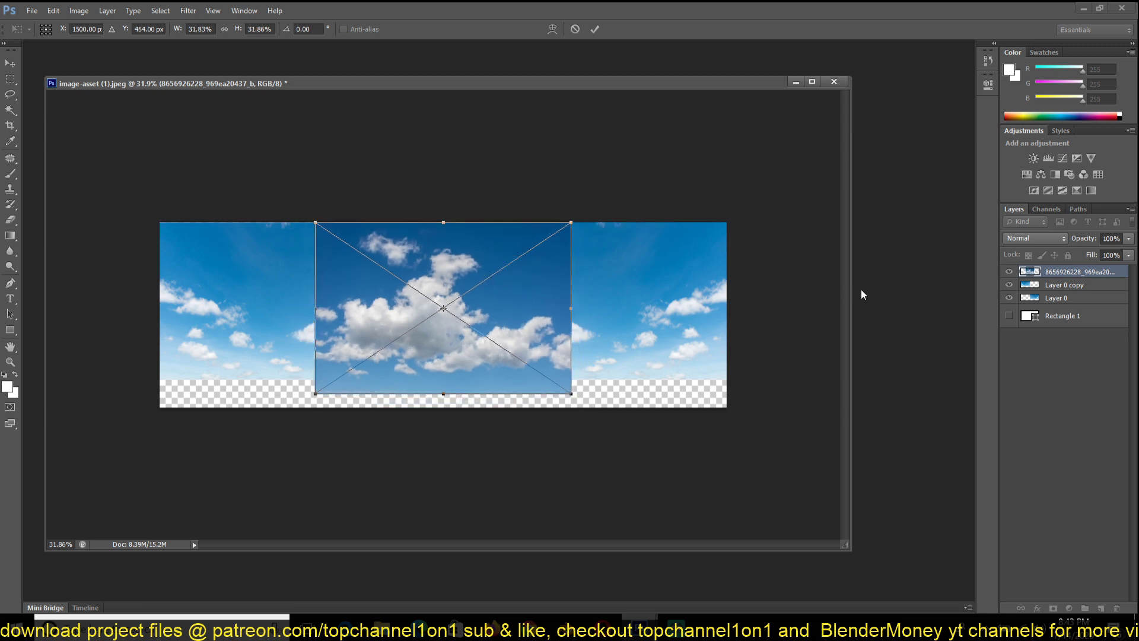
pyautogui.press('Return')
# Set the cloud photo to Screen blending at 75% opacity
pyautogui.click(1044, 239)
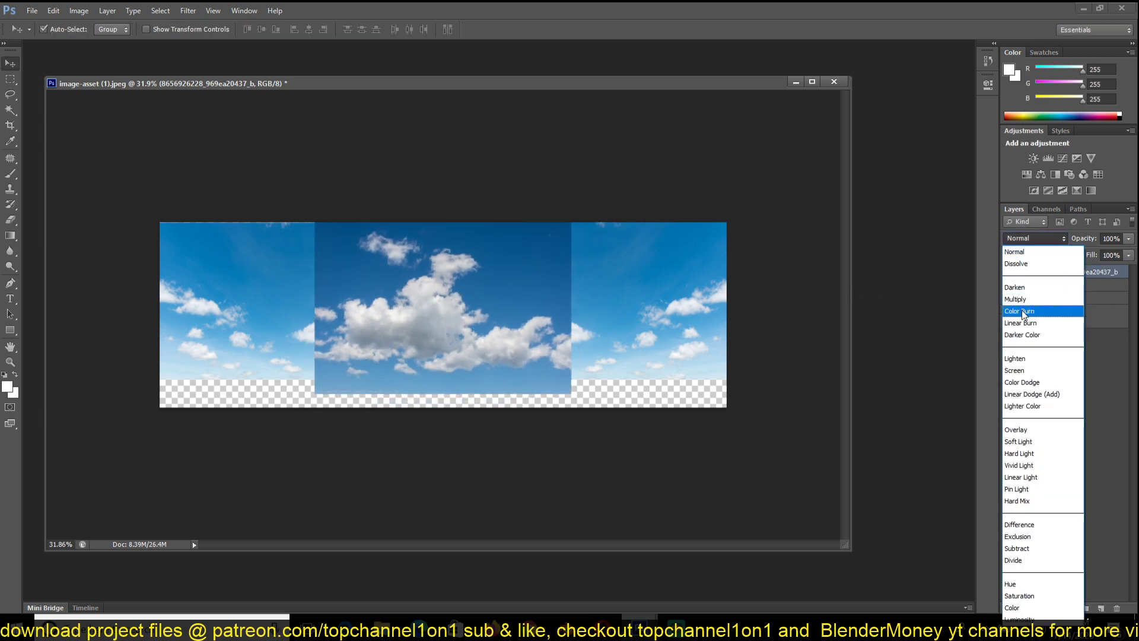
pyautogui.click(1020, 369)
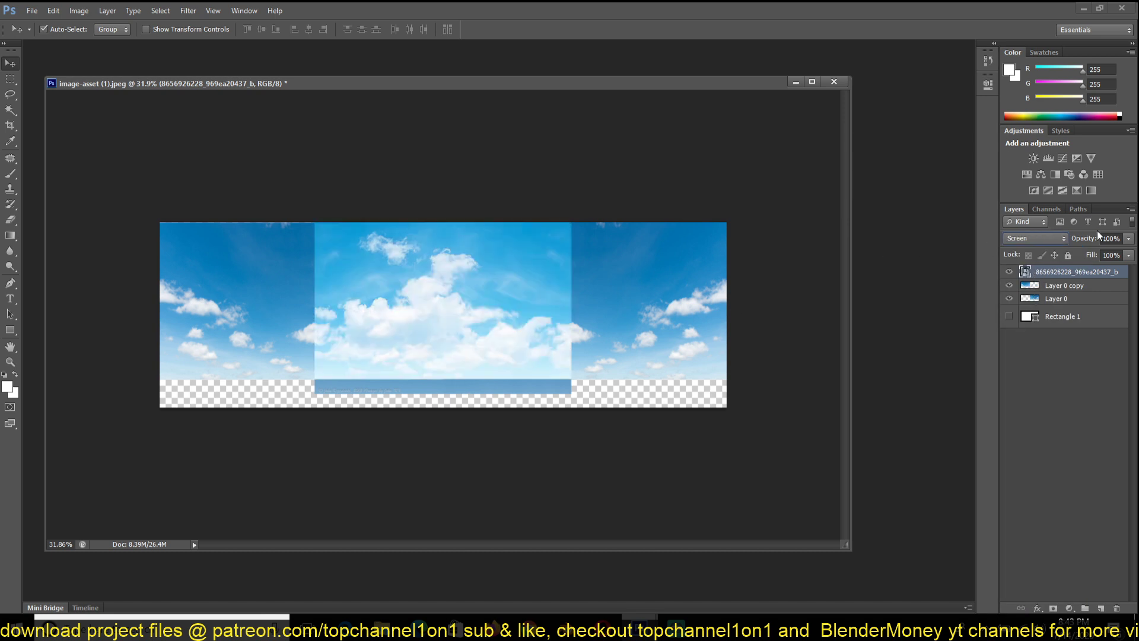
pyautogui.moveTo(1128, 238); pyautogui.dragTo(1113, 256)
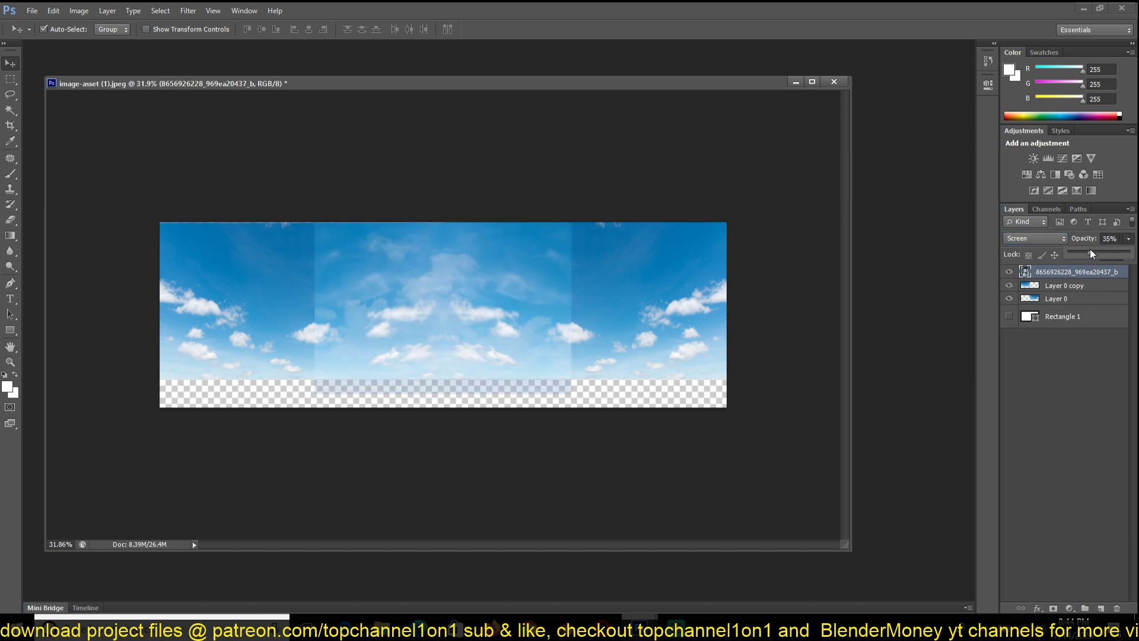
pyautogui.moveTo(1115, 254); pyautogui.dragTo(1116, 254)
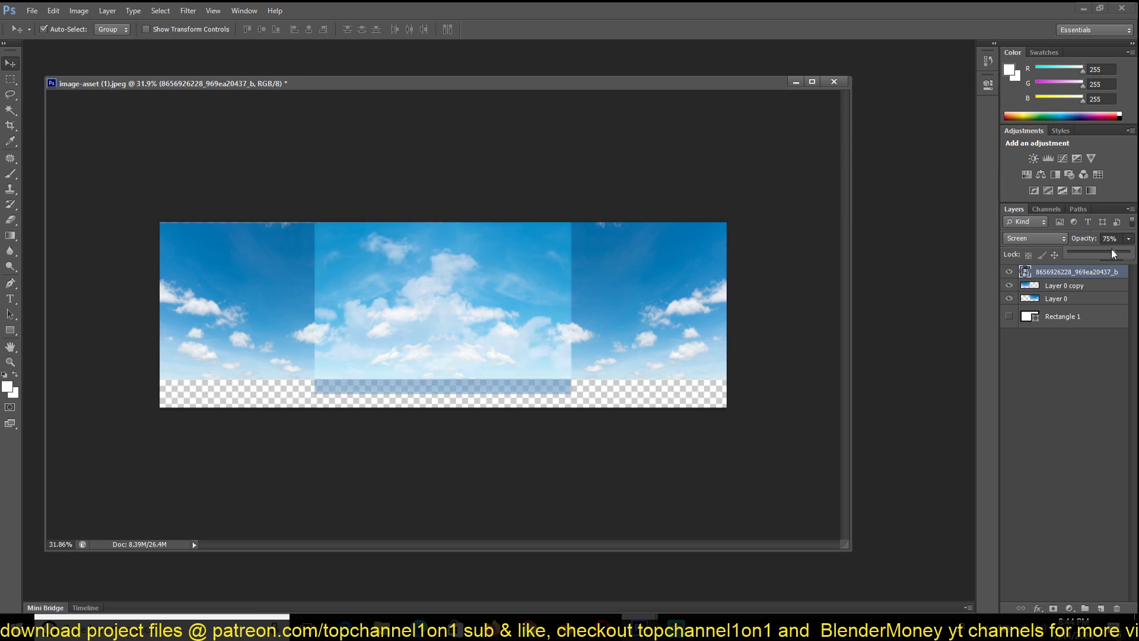
# Try Overlay and Soft Light blending on the cloud photo, then return to Screen
pyautogui.click(1059, 238)
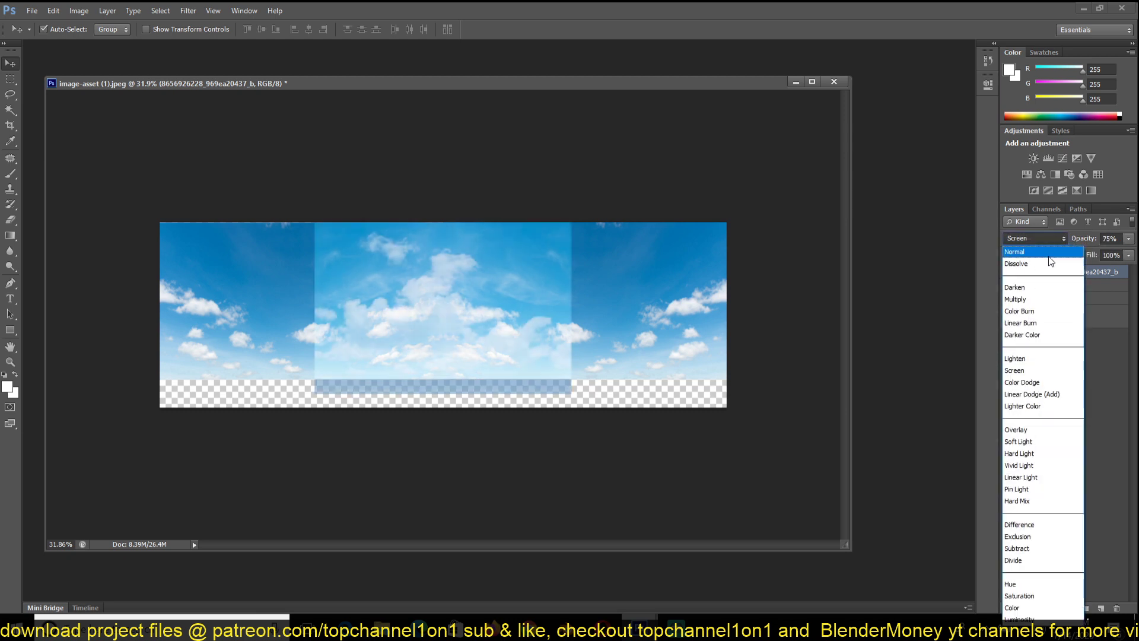
pyautogui.click(1035, 430)
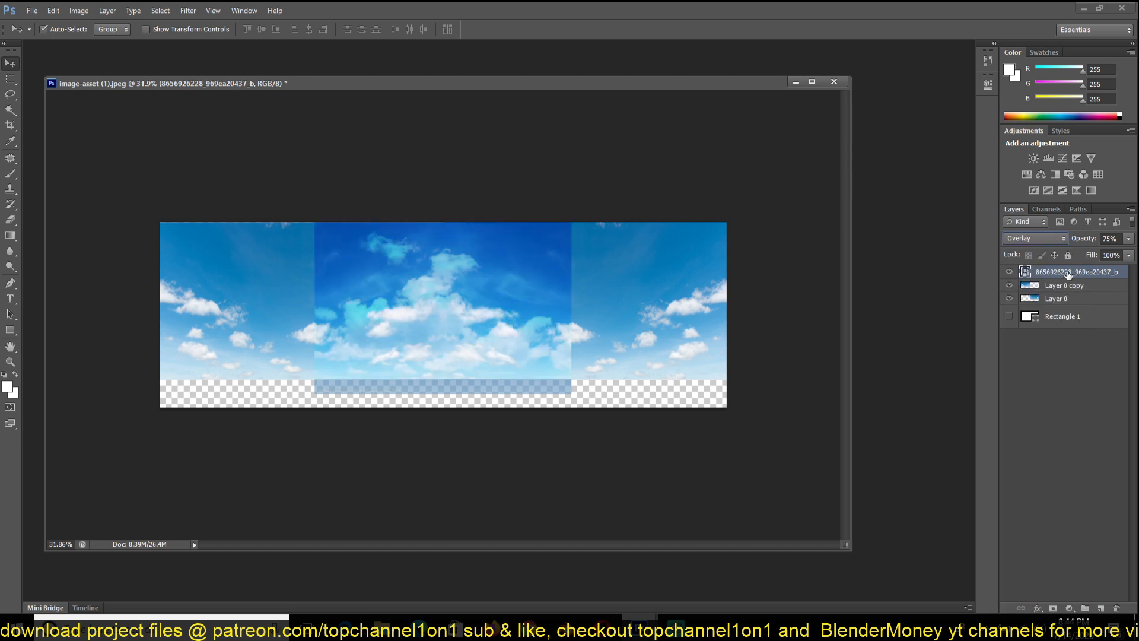
pyautogui.click(1035, 238)
pyautogui.click(1026, 451)
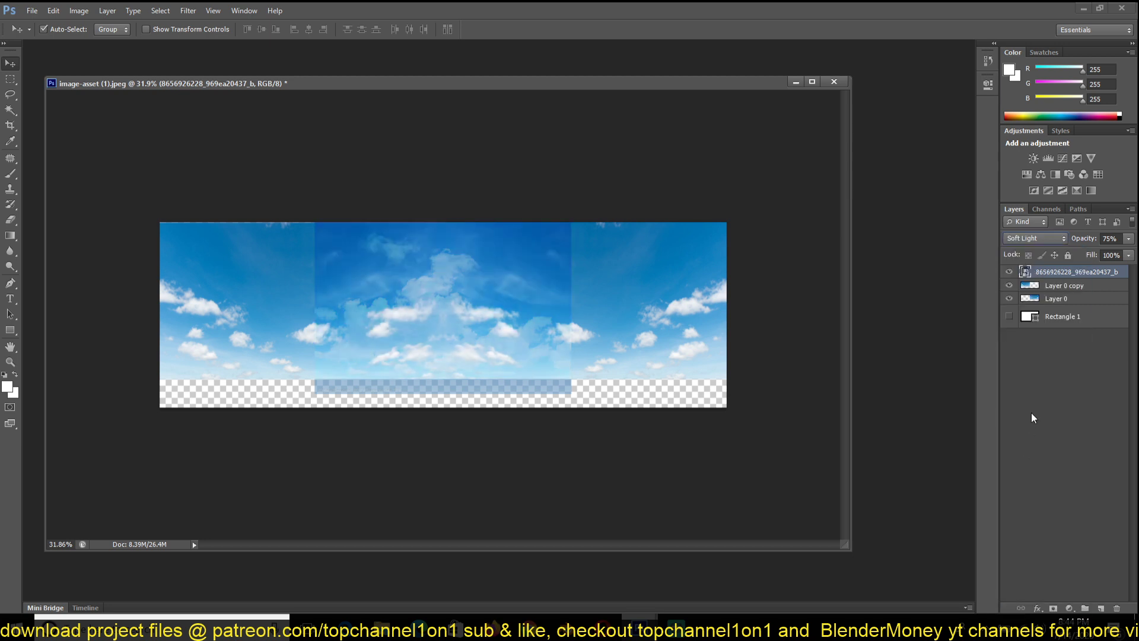
pyautogui.click(1036, 238)
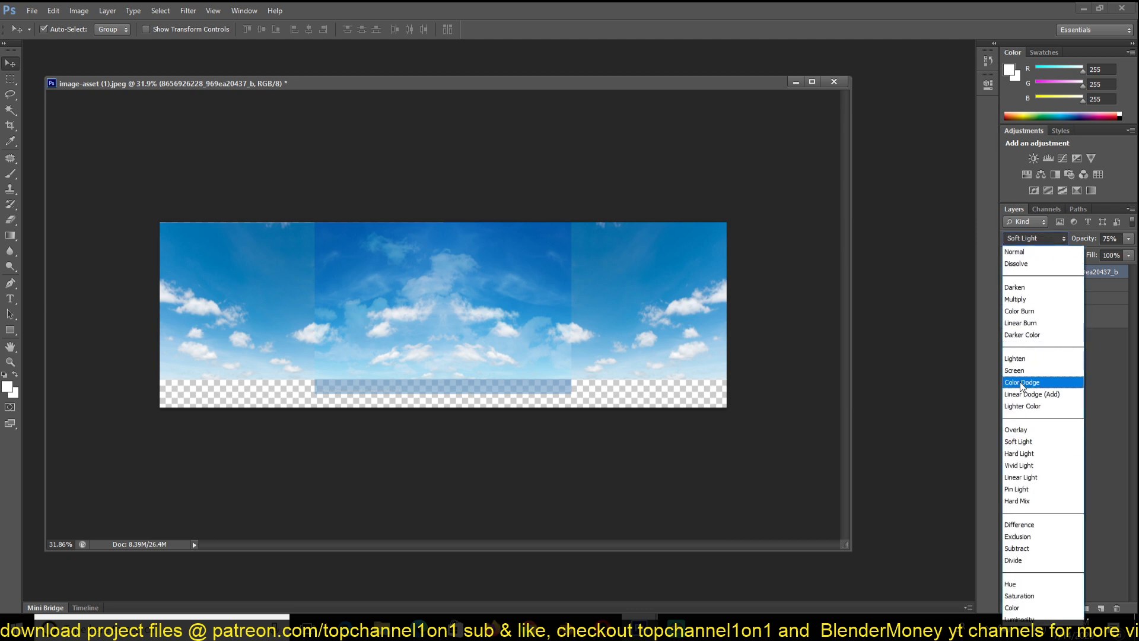
pyautogui.click(1035, 366)
# Adjust the cloud photo's opacity to 65%
pyautogui.click(1129, 239)
pyautogui.moveTo(1117, 253)
pyautogui.mouseDown()
pyautogui.moveTo(1096, 254)
pyautogui.moveTo(1137, 254)
pyautogui.mouseUp()
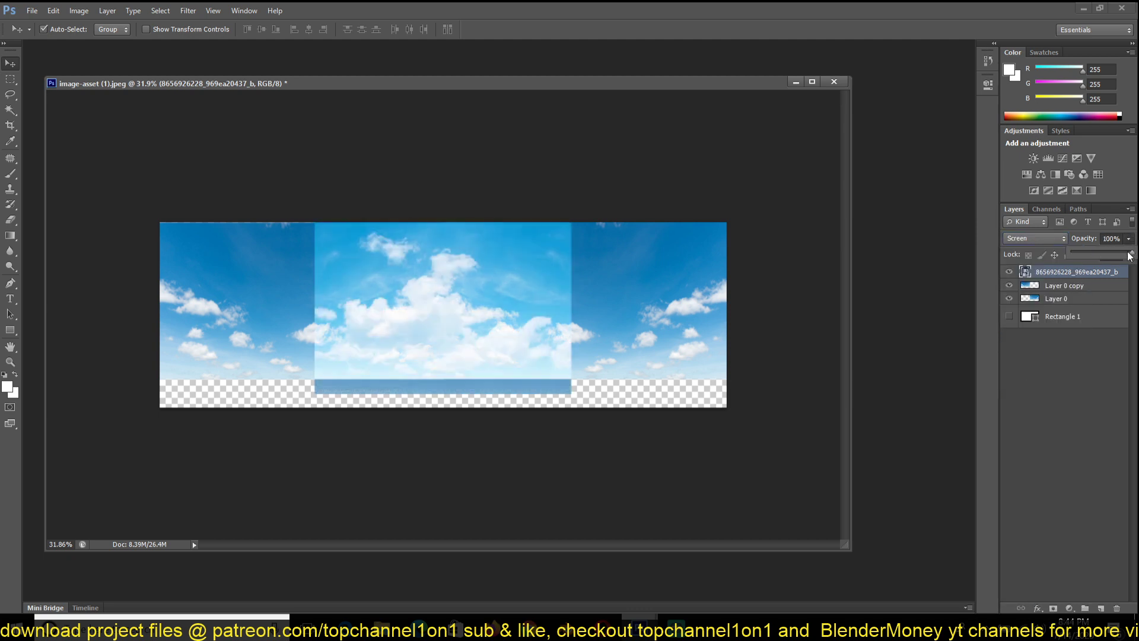
pyautogui.click(1108, 254)
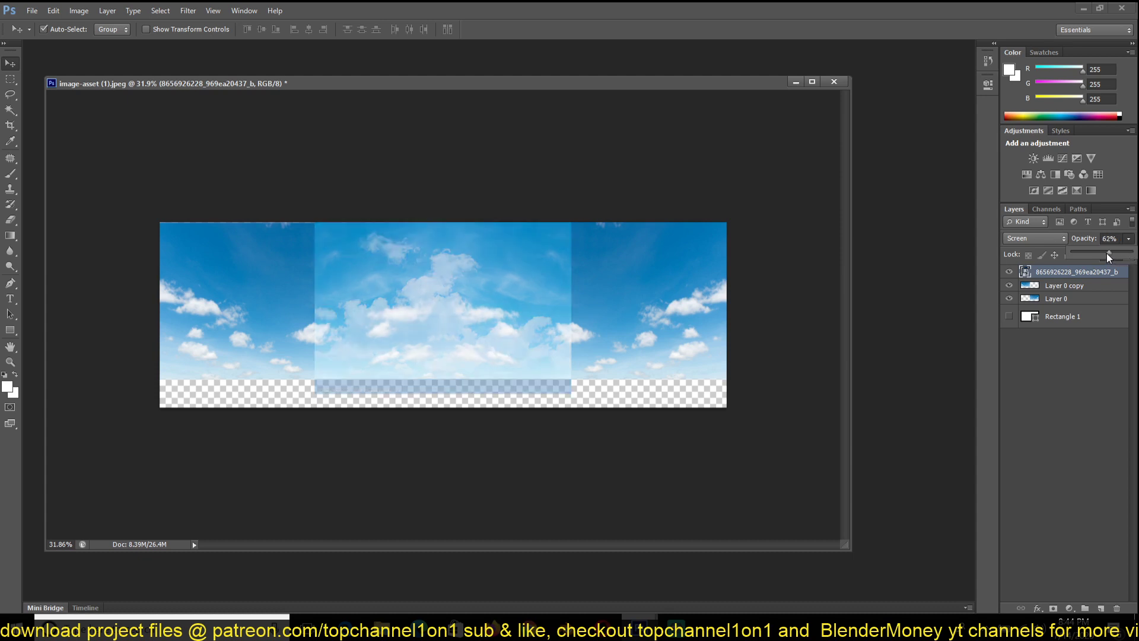
pyautogui.moveTo(1109, 254); pyautogui.dragTo(1111, 254)
# Return the cloud photo to Normal blending and rasterize its layer
pyautogui.click(1057, 241)
pyautogui.click(1035, 243)
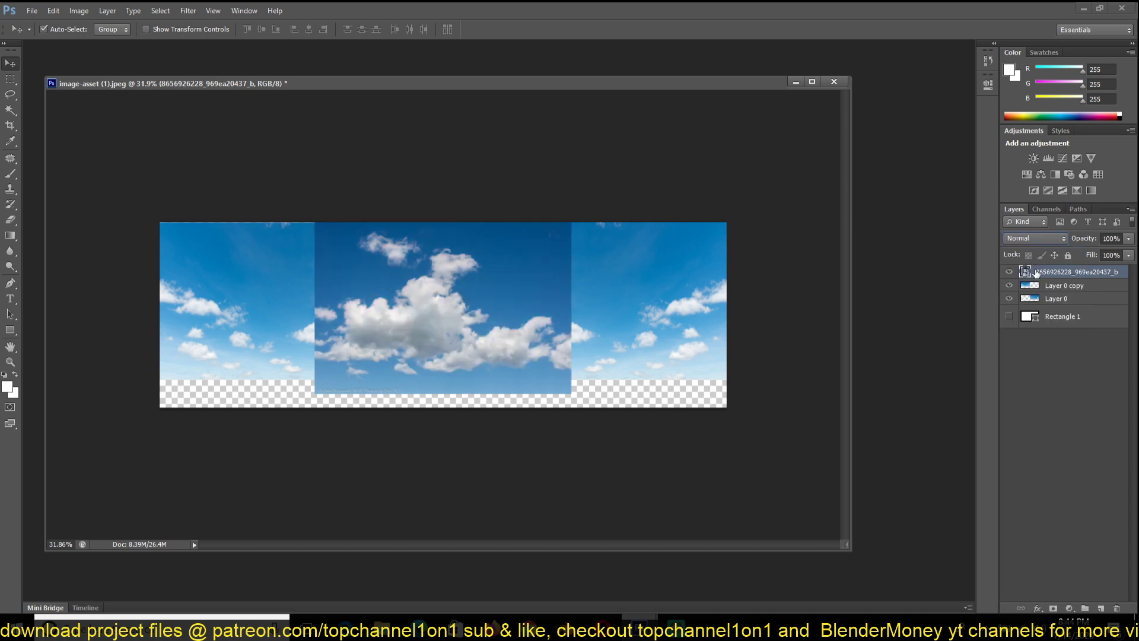
pyautogui.rightClick(1078, 273)
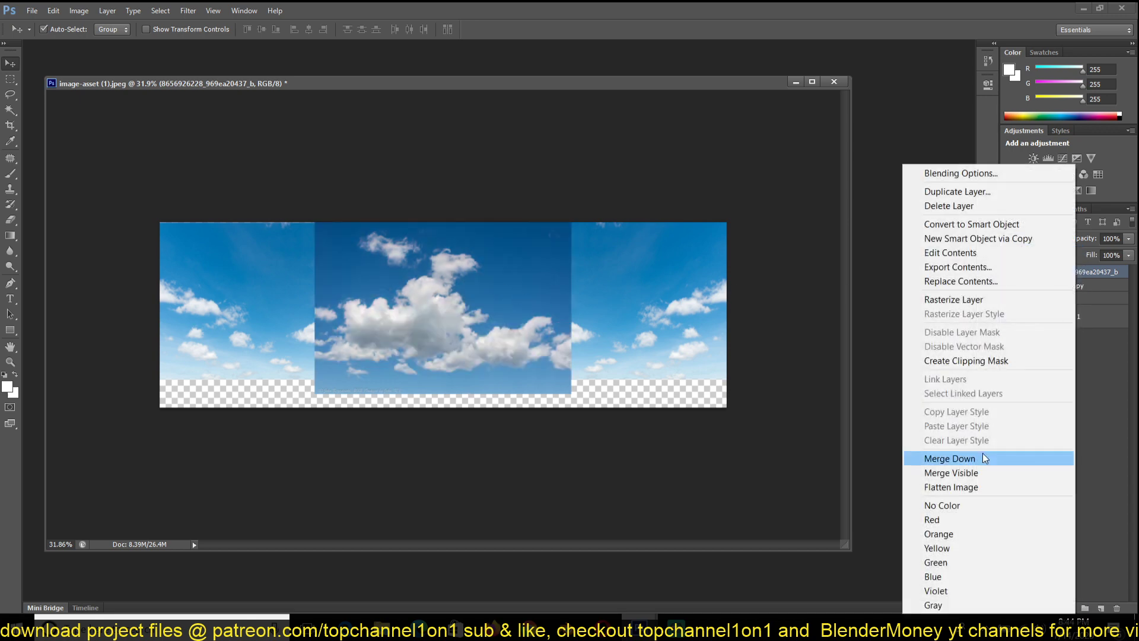
pyautogui.click(986, 300)
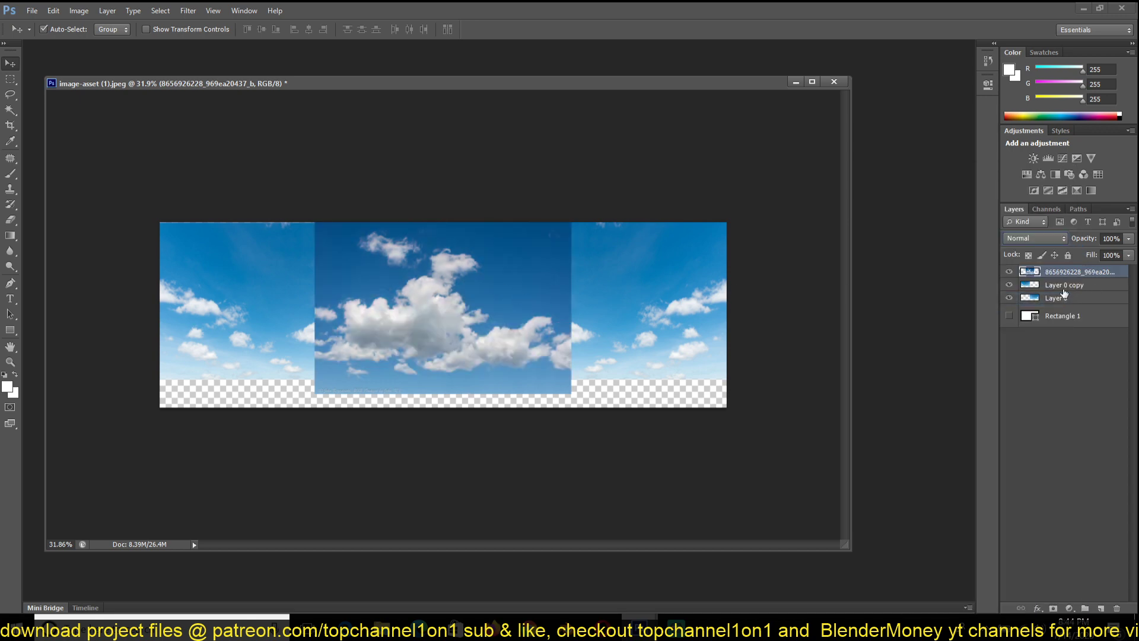
# Brighten the cloud photo's midtones with a Curves adjustment
pyautogui.hotkey('ctrl', 'm')
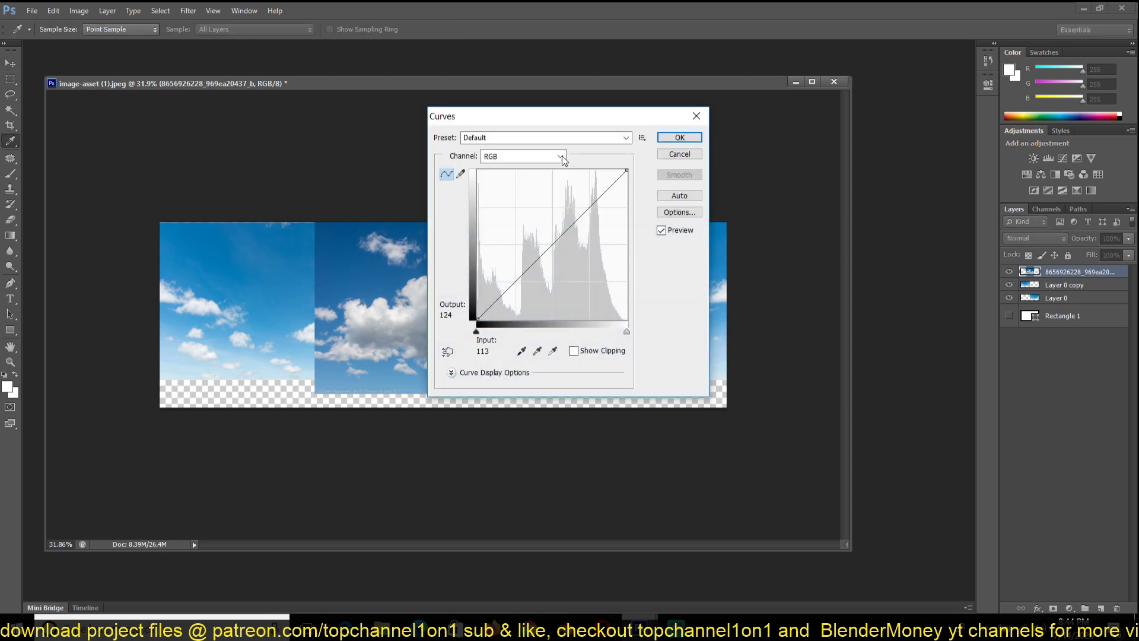
pyautogui.moveTo(575, 115); pyautogui.dragTo(770, 183)
pyautogui.moveTo(740, 317); pyautogui.dragTo(738, 292)
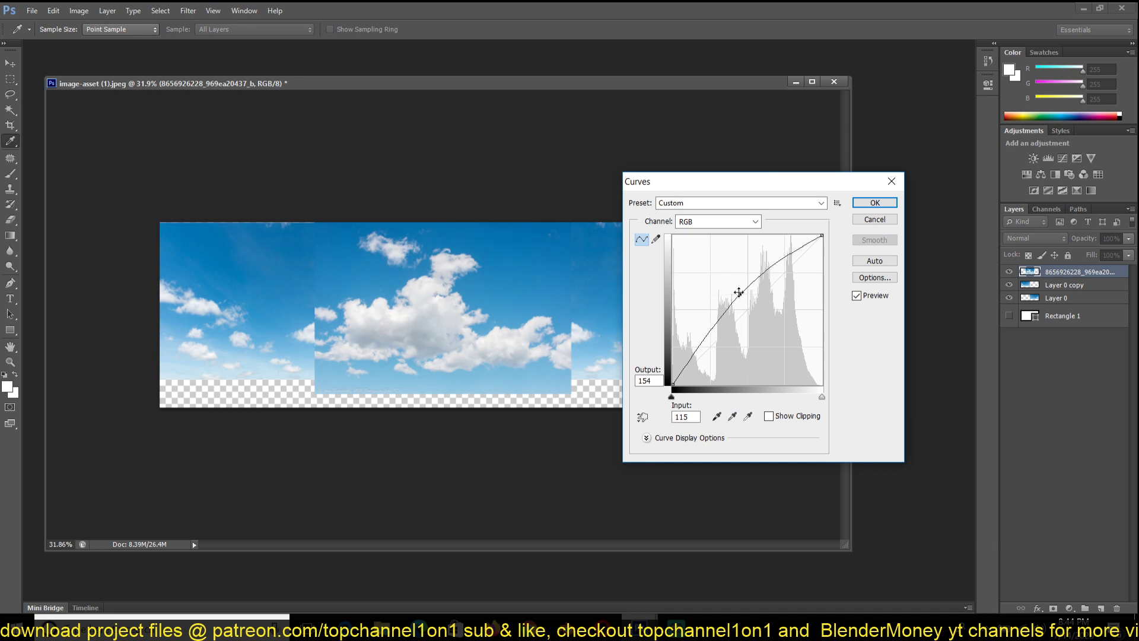
pyautogui.click(856, 205)
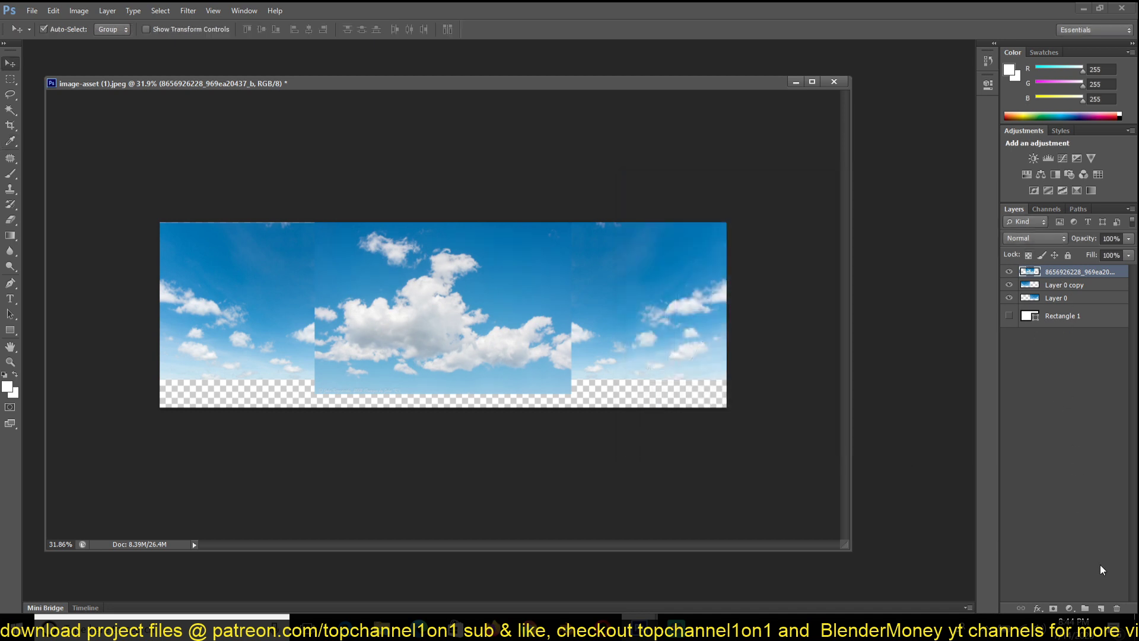
# Add a layer mask and paint black with a 500 px brush over the photo's hard edges
pyautogui.click(1053, 608)
pyautogui.press('d')
pyautogui.press('b')
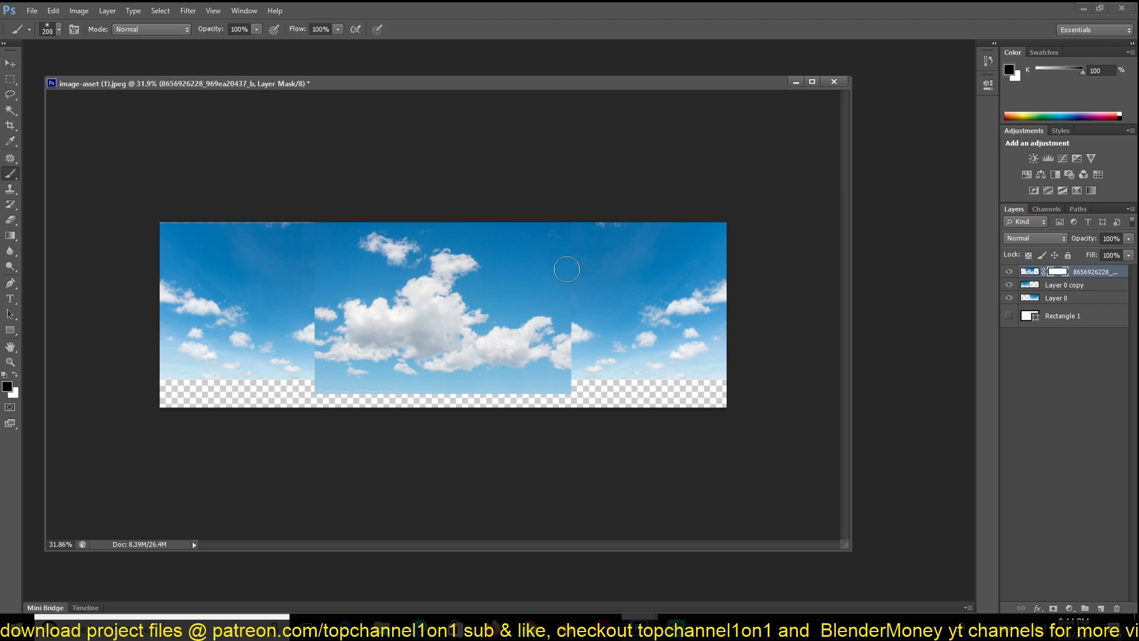
pyautogui.press(']')
pyautogui.press(']')
pyautogui.press(']')
pyautogui.press(']')
pyautogui.press(']')
pyautogui.press(']')
pyautogui.moveTo(535, 274)
pyautogui.mouseDown()
pyautogui.moveTo(508, 223)
pyautogui.moveTo(277, 243)
pyautogui.moveTo(291, 368)
pyautogui.moveTo(315, 399)
pyautogui.moveTo(360, 413)
pyautogui.moveTo(483, 407)
pyautogui.moveTo(590, 381)
pyautogui.moveTo(572, 341)
pyautogui.moveTo(596, 327)
pyautogui.mouseUp()
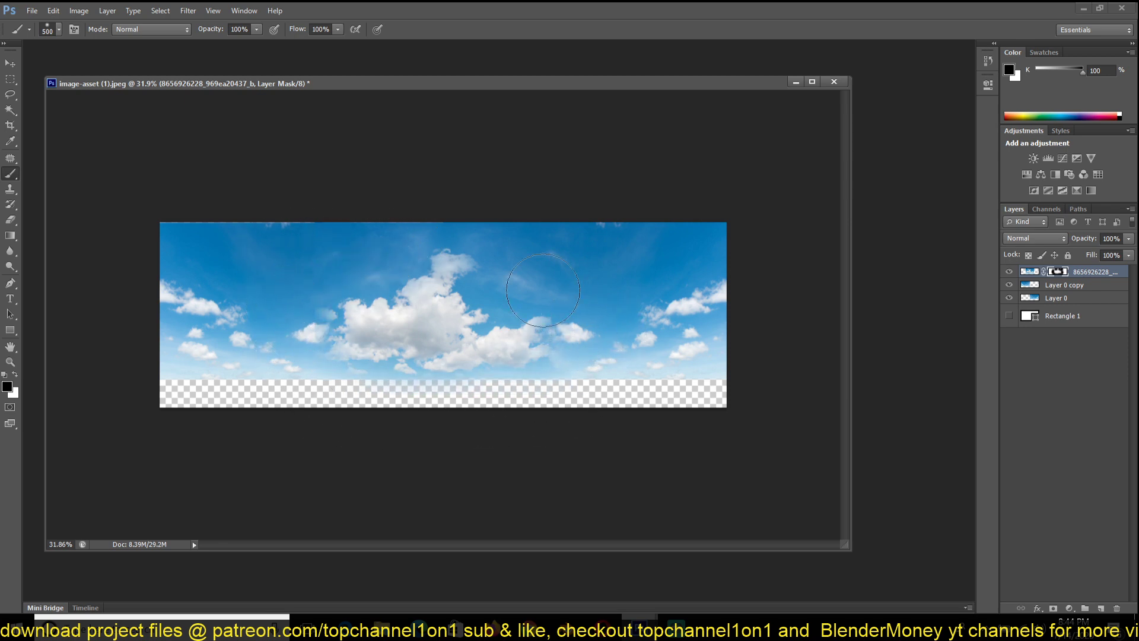
# Show the white Rectangle 1 layer and remove its black outline
pyautogui.press('v')
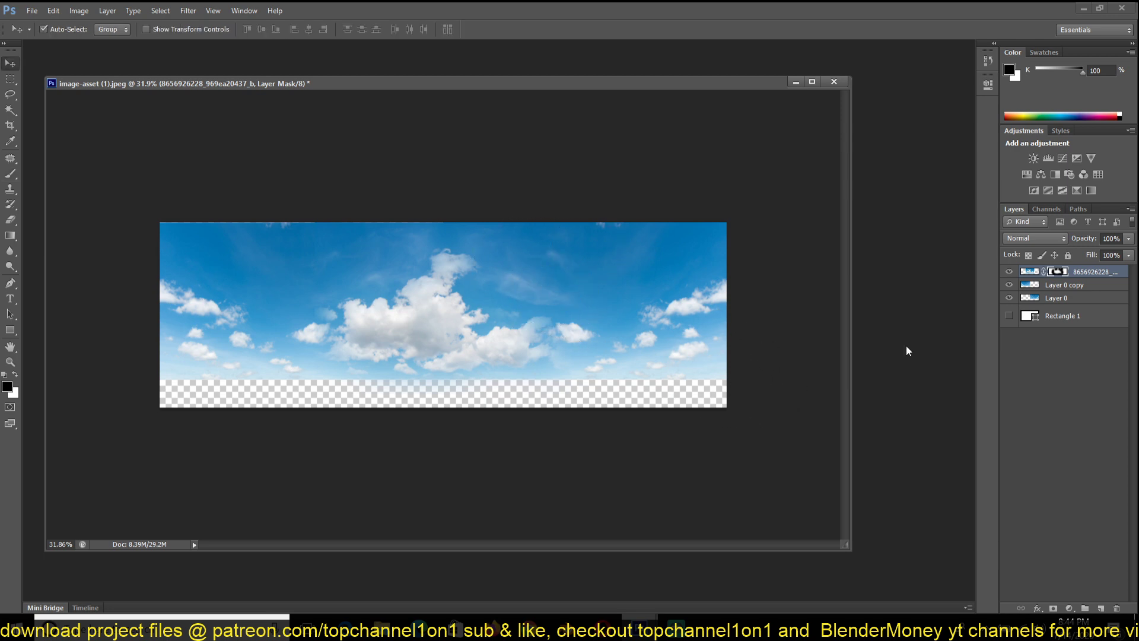
pyautogui.click(1009, 315)
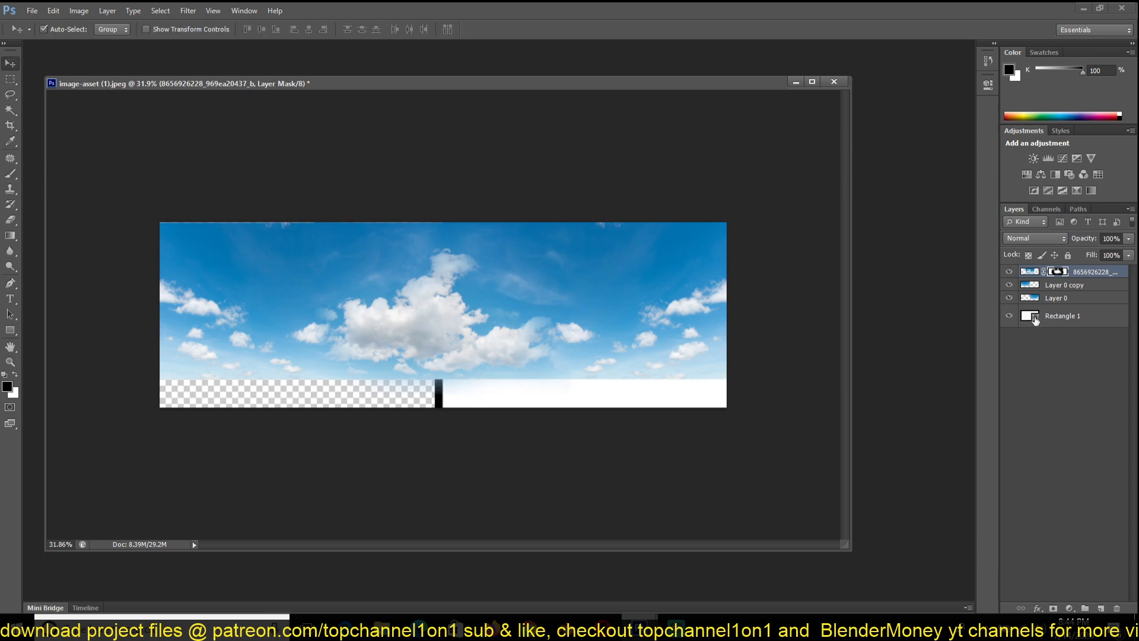
pyautogui.click(1068, 320)
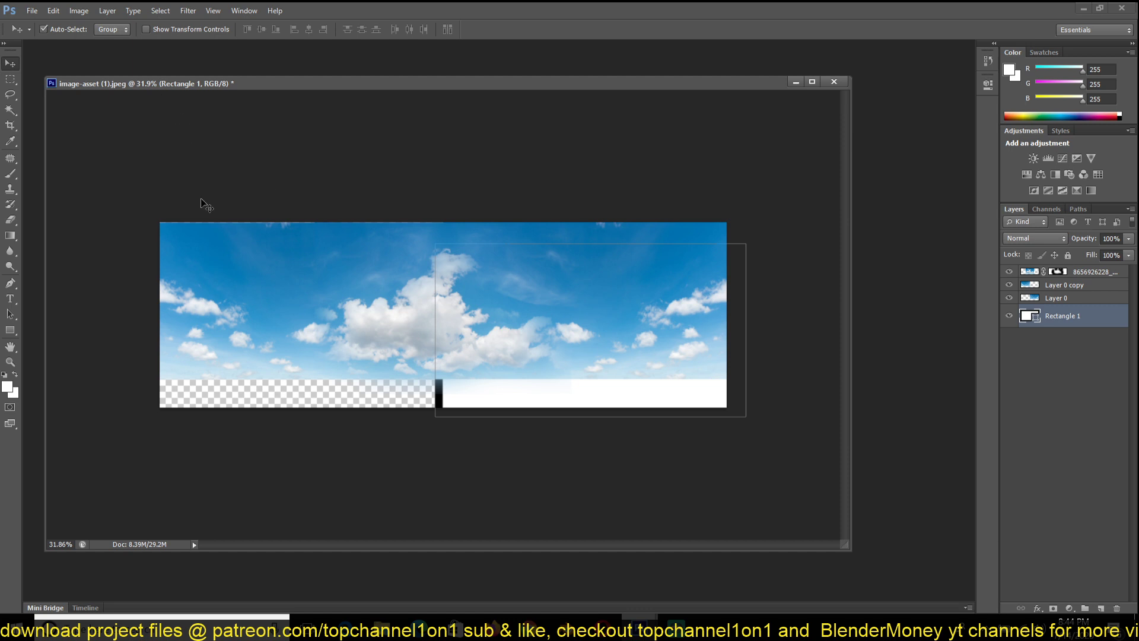
pyautogui.press('a')
pyautogui.click(107, 29)
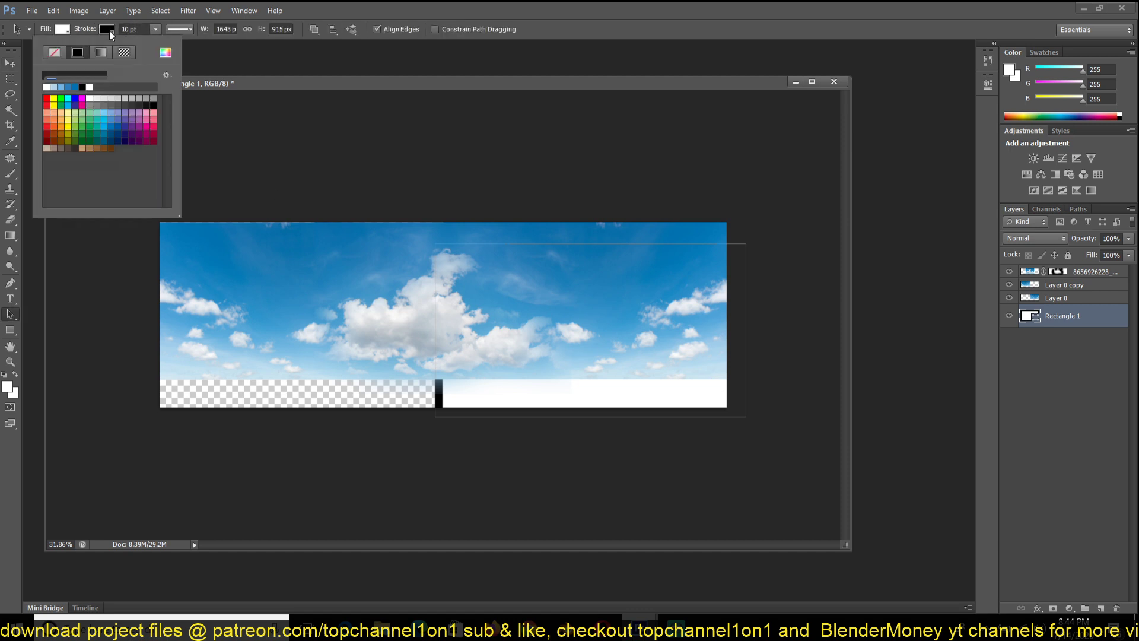
pyautogui.click(63, 53)
pyautogui.click(11, 62)
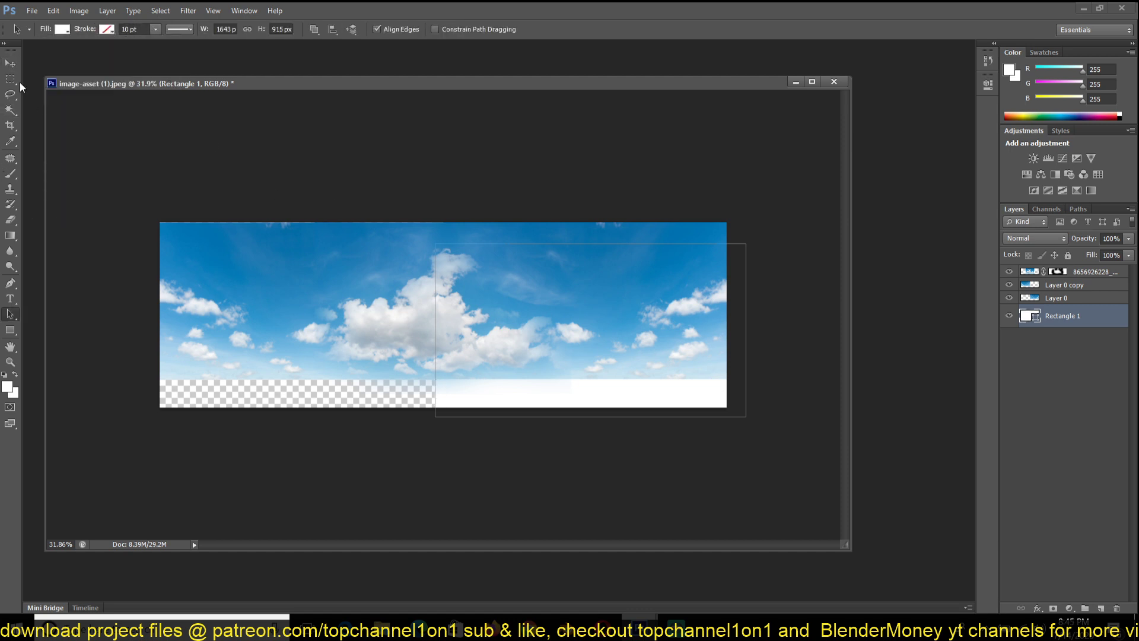
pyautogui.click(11, 65)
# Stretch the white rectangle left to the canvas edge
pyautogui.hotkey('ctrl', 't')
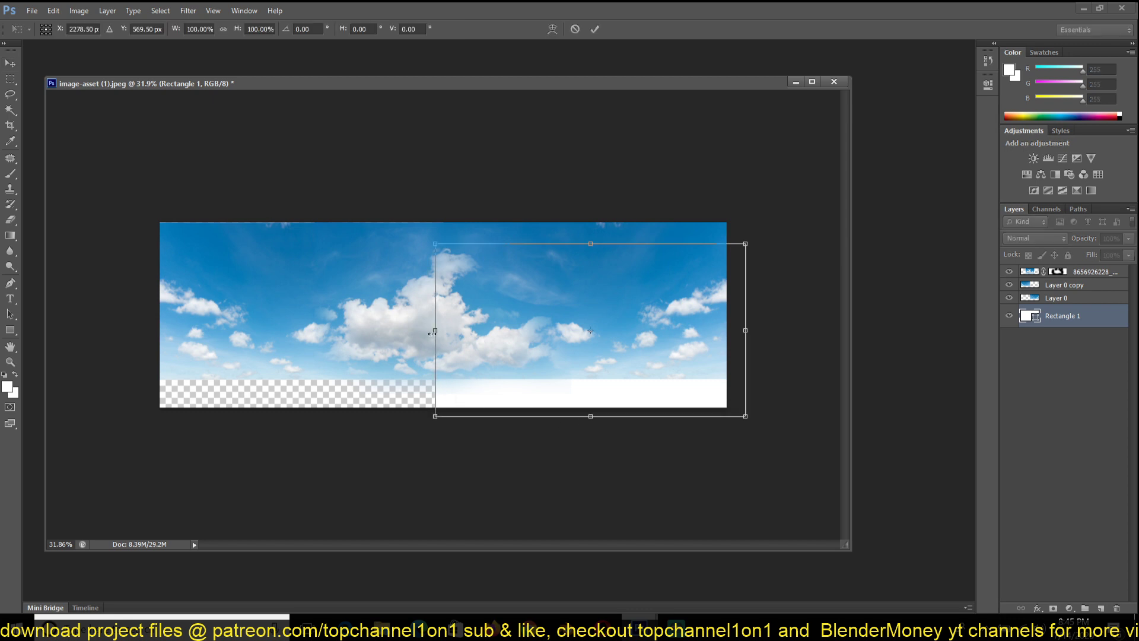
pyautogui.moveTo(431, 333); pyautogui.dragTo(164, 333)
pyautogui.press('Return')
pyautogui.click(764, 377)
pyautogui.click(573, 395)
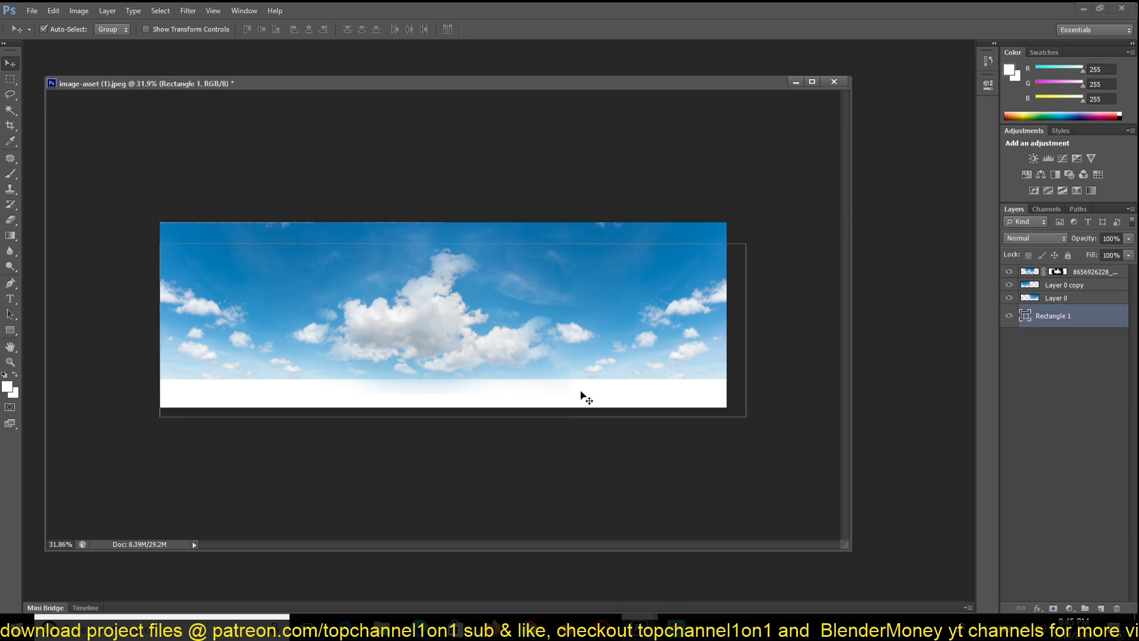
# Stretch the white rectangle up to the top of the image
pyautogui.hotkey('ctrl', 't')
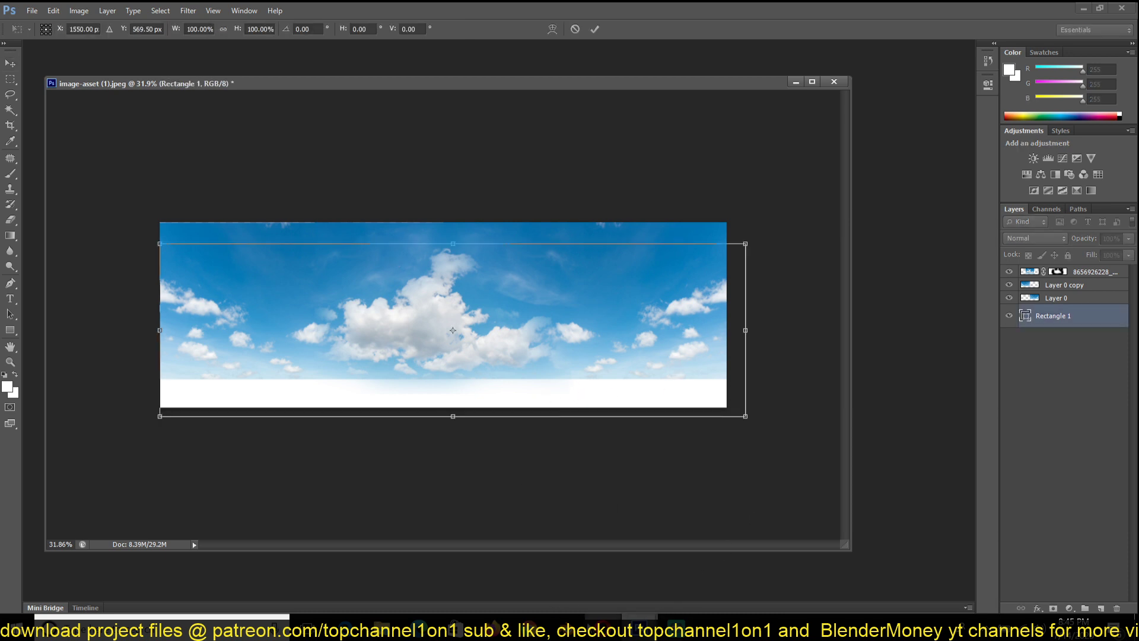
pyautogui.click(567, 625)
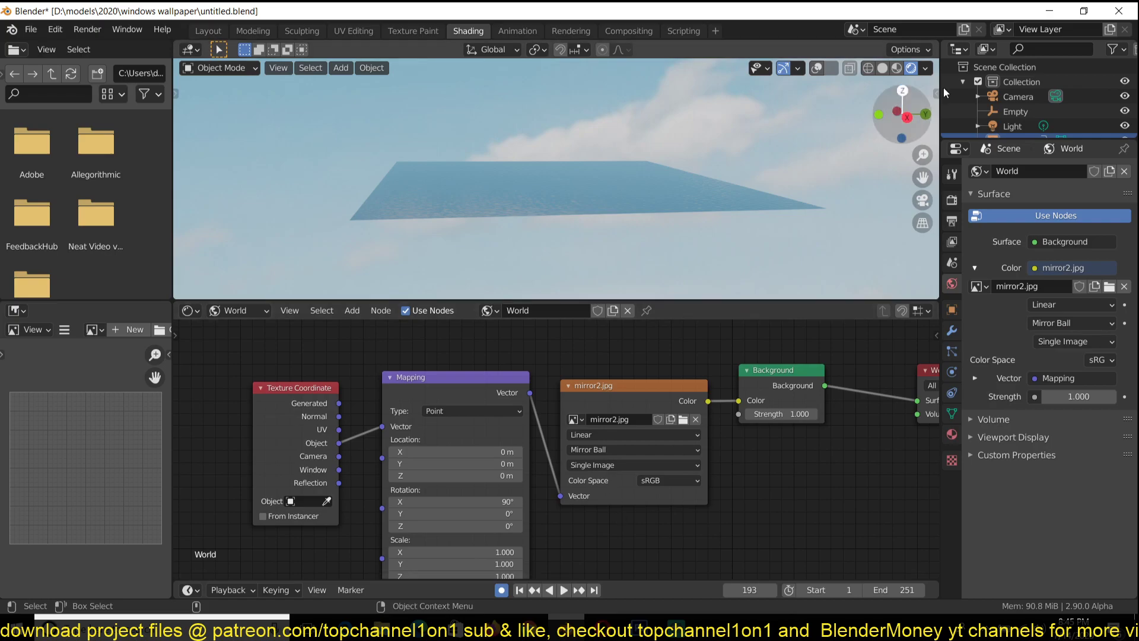
pyautogui.click(1048, 12)
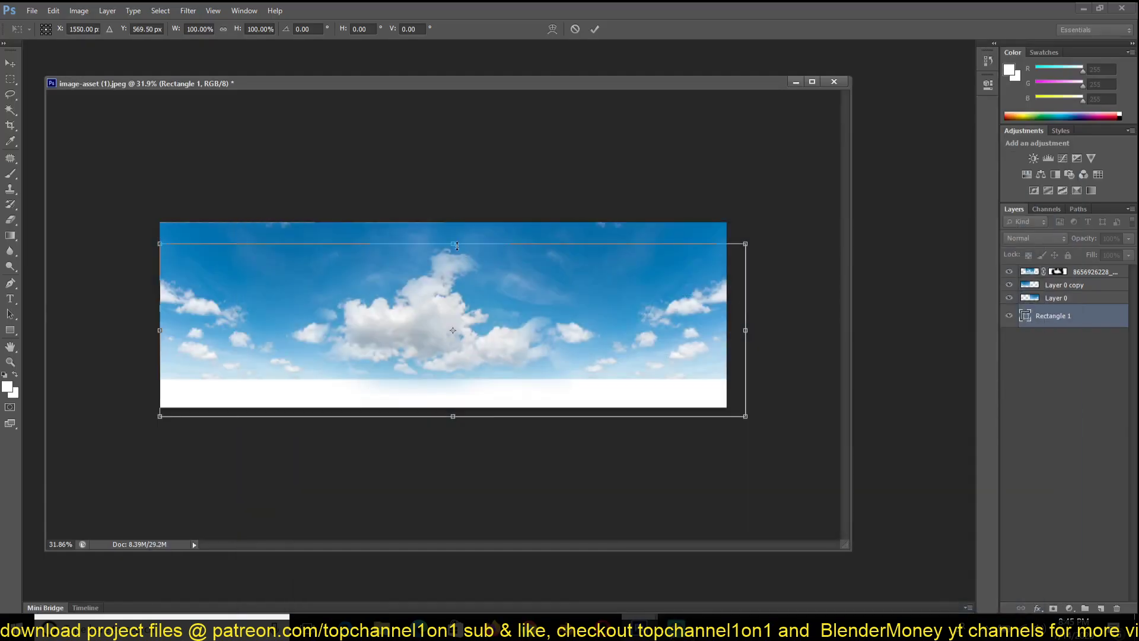
pyautogui.moveTo(457, 245); pyautogui.dragTo(457, 184)
pyautogui.press('Return')
# Extend the canvas upward with a crop and move the three sky layers up
pyautogui.click(10, 125)
pyautogui.press('Return')
pyautogui.press('v')
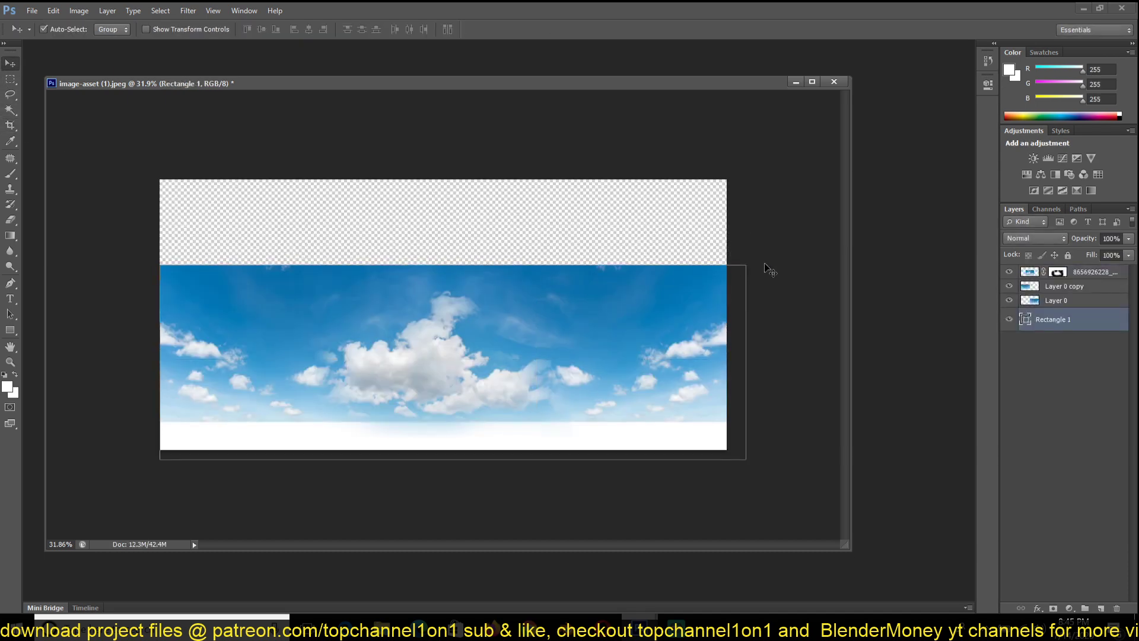
pyautogui.click(800, 261)
pyautogui.click(1097, 302)
pyautogui.keyDown('shift'); pyautogui.click(1101, 273); pyautogui.keyUp('shift')
pyautogui.moveTo(571, 336); pyautogui.dragTo(579, 275)
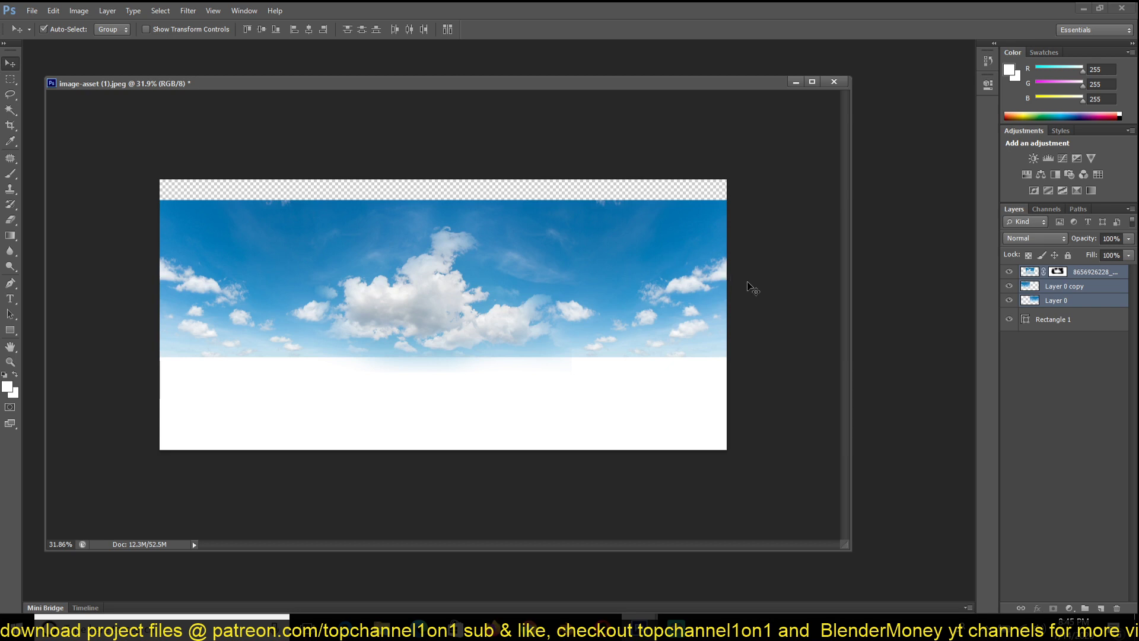
# Crop the transparent strip off the top of the canvas
pyautogui.hotkey('ctrl', 't')
pyautogui.press('Return')
pyautogui.press('c')
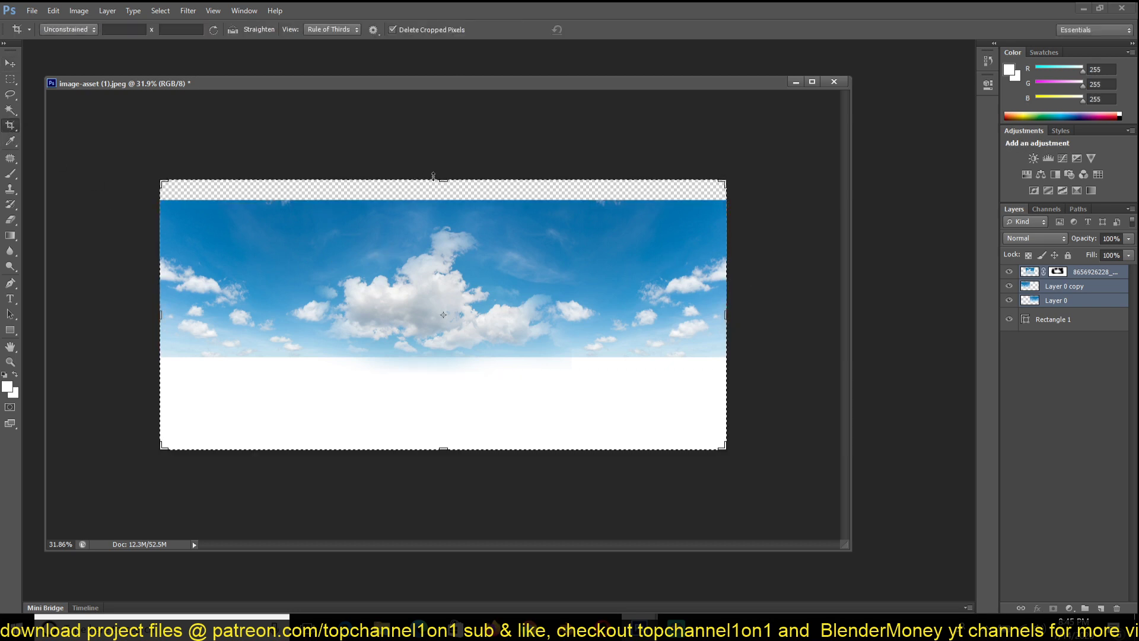
pyautogui.moveTo(434, 176); pyautogui.dragTo(443, 189)
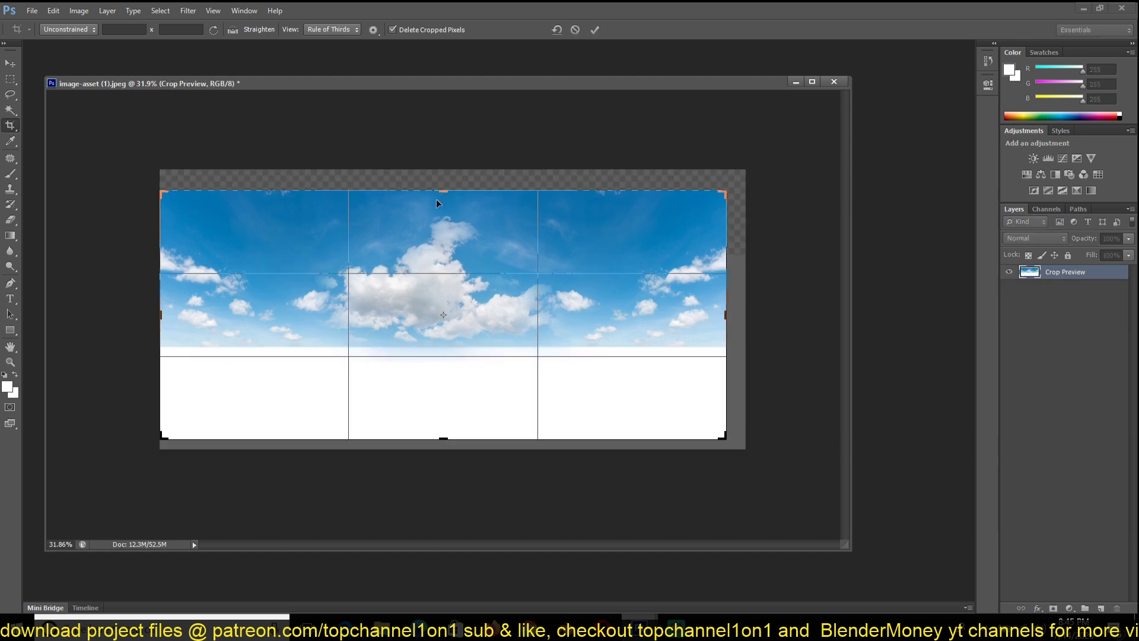
pyautogui.press('Return')
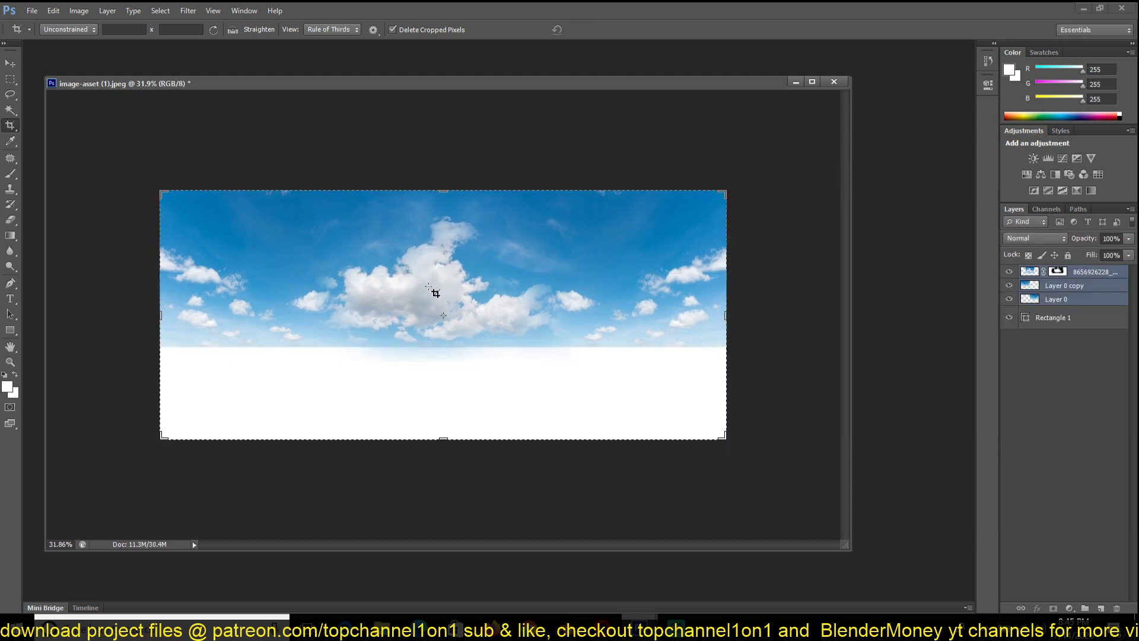
# Duplicate the three sky layers with Ctrl+J, hide the originals, and merge the copies
pyautogui.press('b')
pyautogui.click(1075, 276)
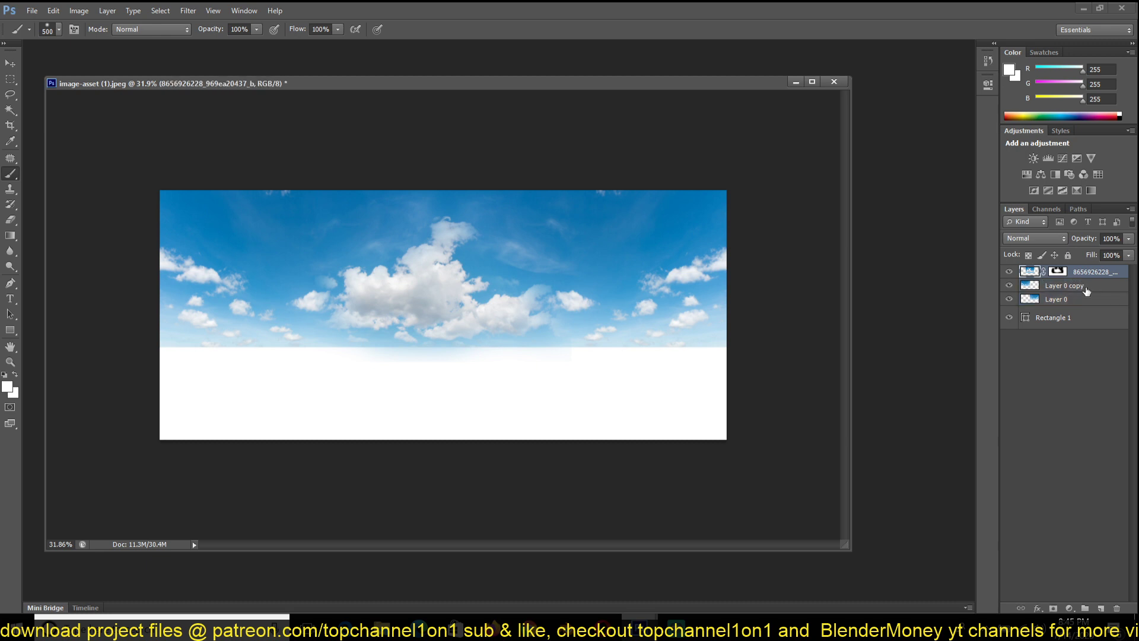
pyautogui.keyDown('shift'); pyautogui.click(1091, 301); pyautogui.keyUp('shift')
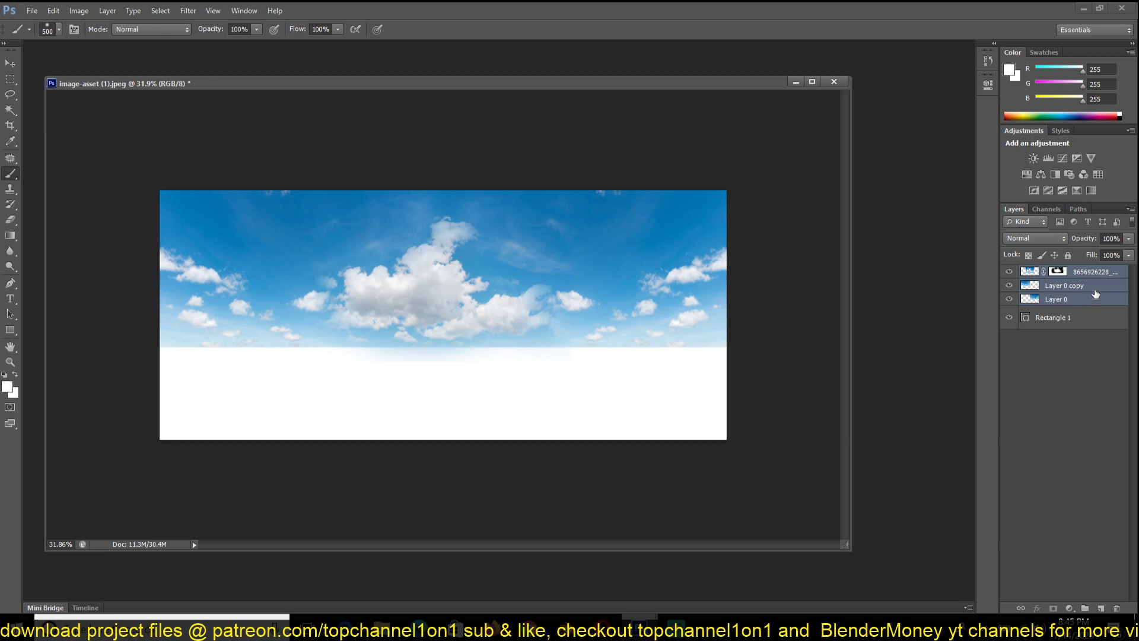
pyautogui.hotkey('ctrl', 'j')
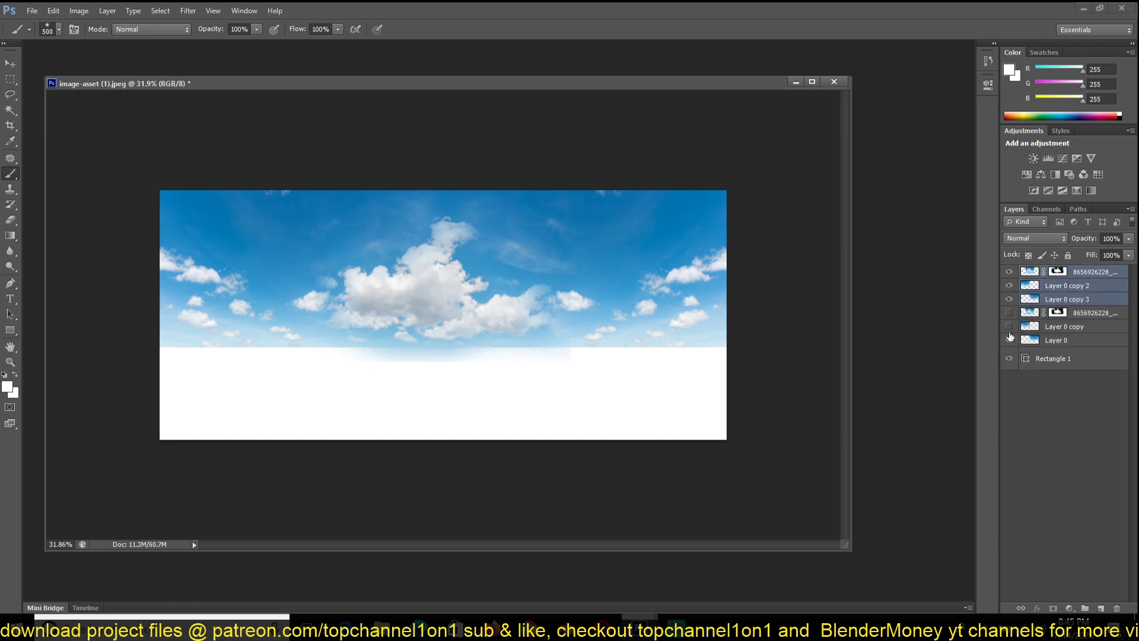
pyautogui.click(1009, 339)
pyautogui.click(1095, 299)
pyautogui.keyDown('shift'); pyautogui.click(1101, 275); pyautogui.keyUp('shift')
pyautogui.hotkey('ctrl', 'e')
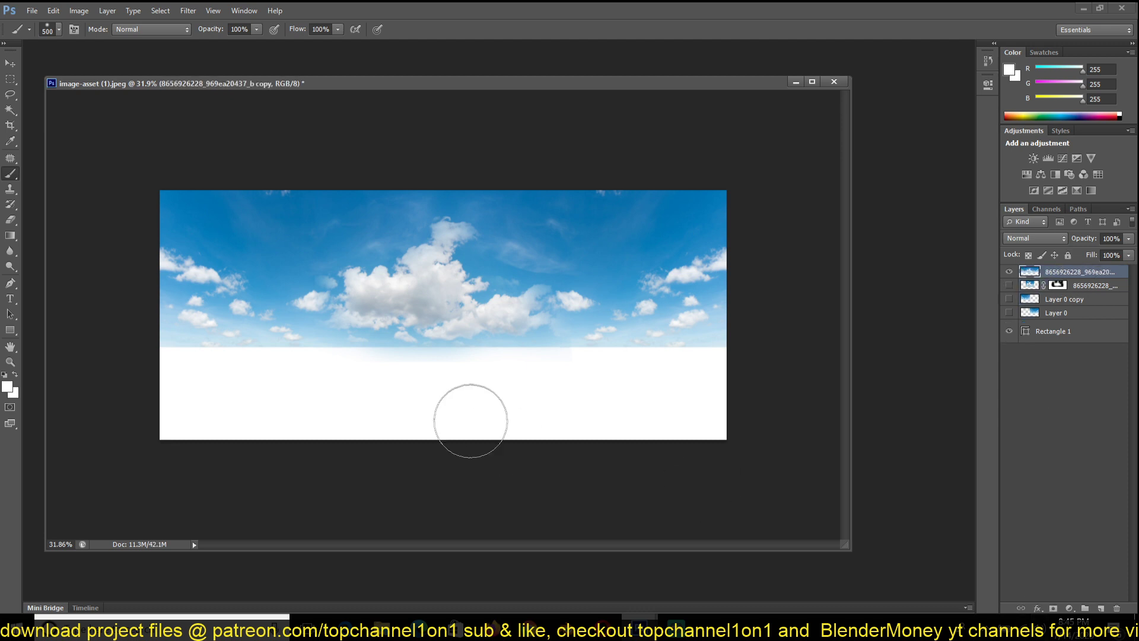
# Add a layer mask to the merged sky and paint black along the horizon with a 400 px brush
pyautogui.click(1068, 610)
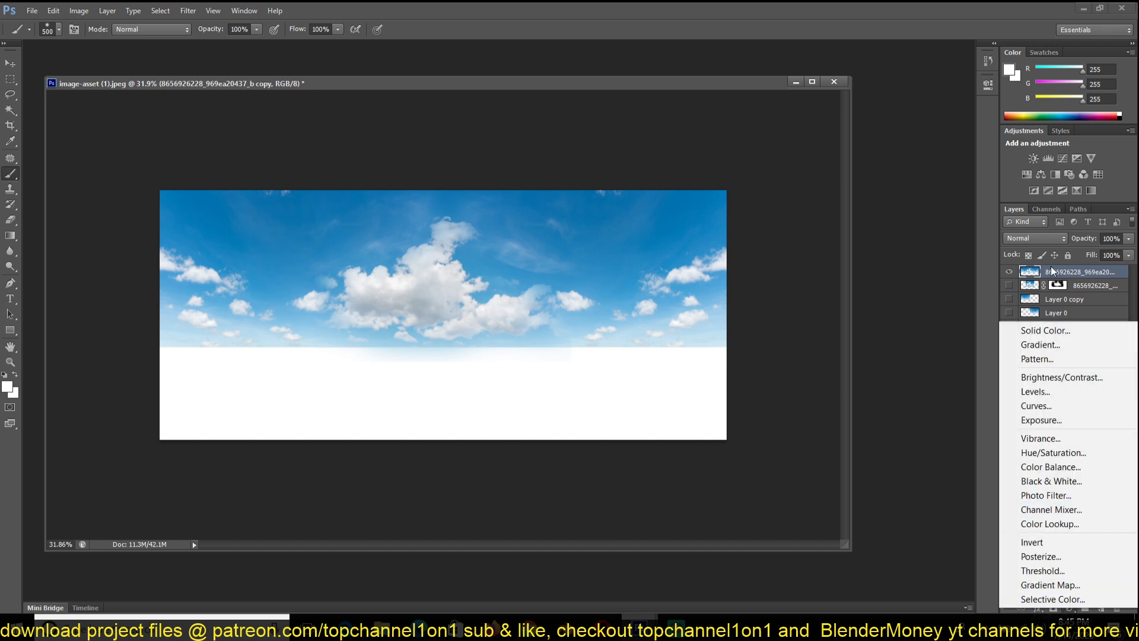
pyautogui.click(1075, 276)
pyautogui.click(1052, 608)
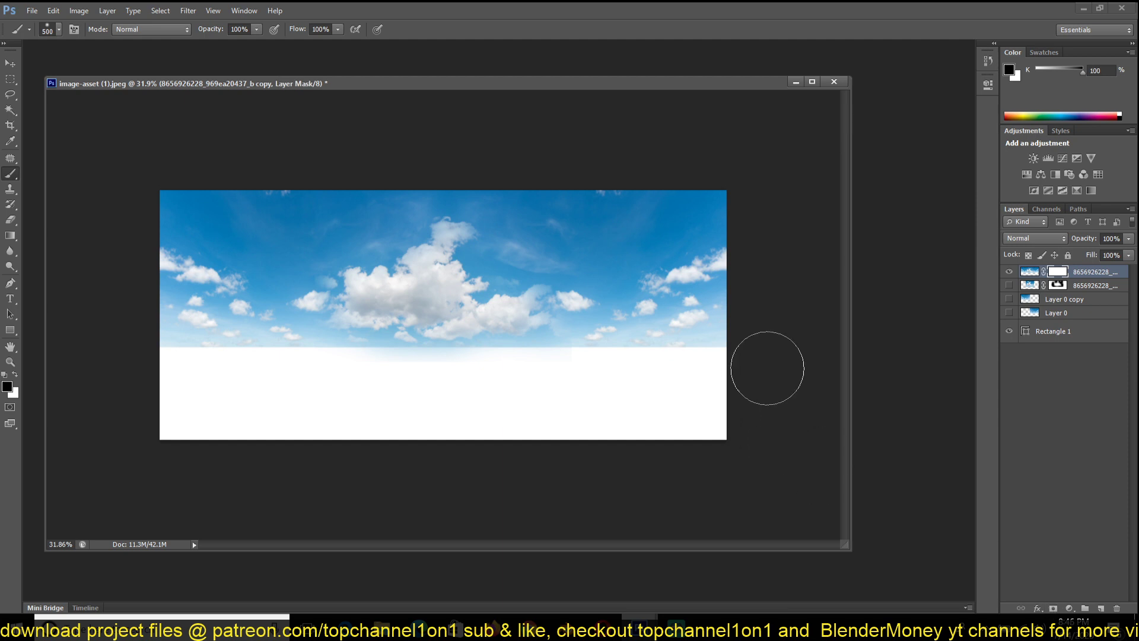
pyautogui.press('[')
pyautogui.keyDown('shift'); pyautogui.click(105, 344); pyautogui.keyUp('shift')
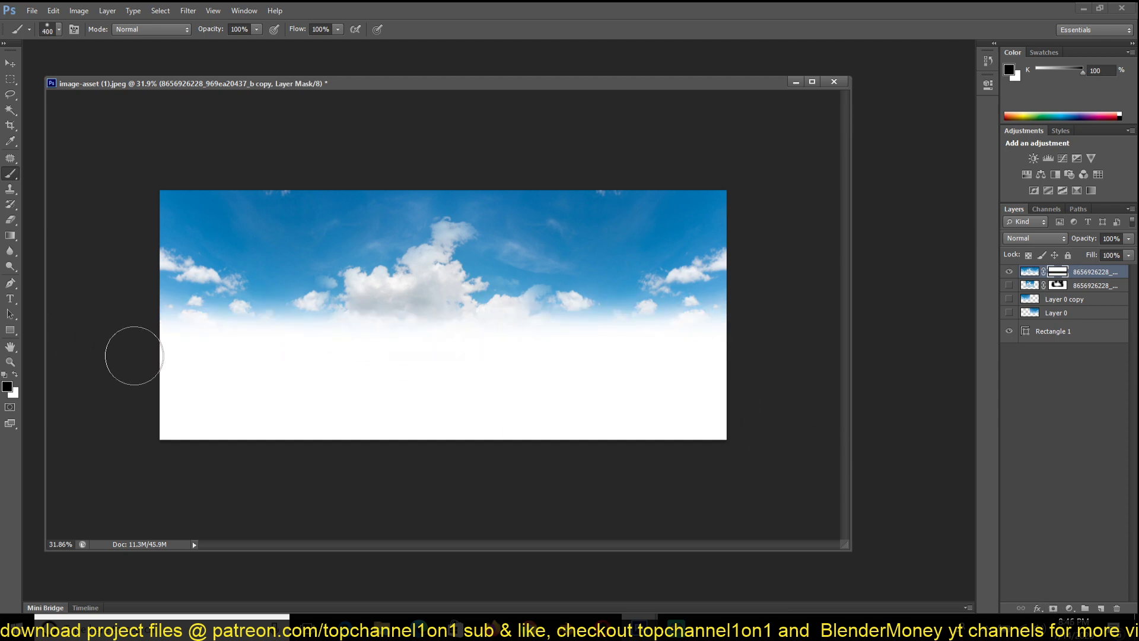
pyautogui.hotkey('ctrl', 'z')
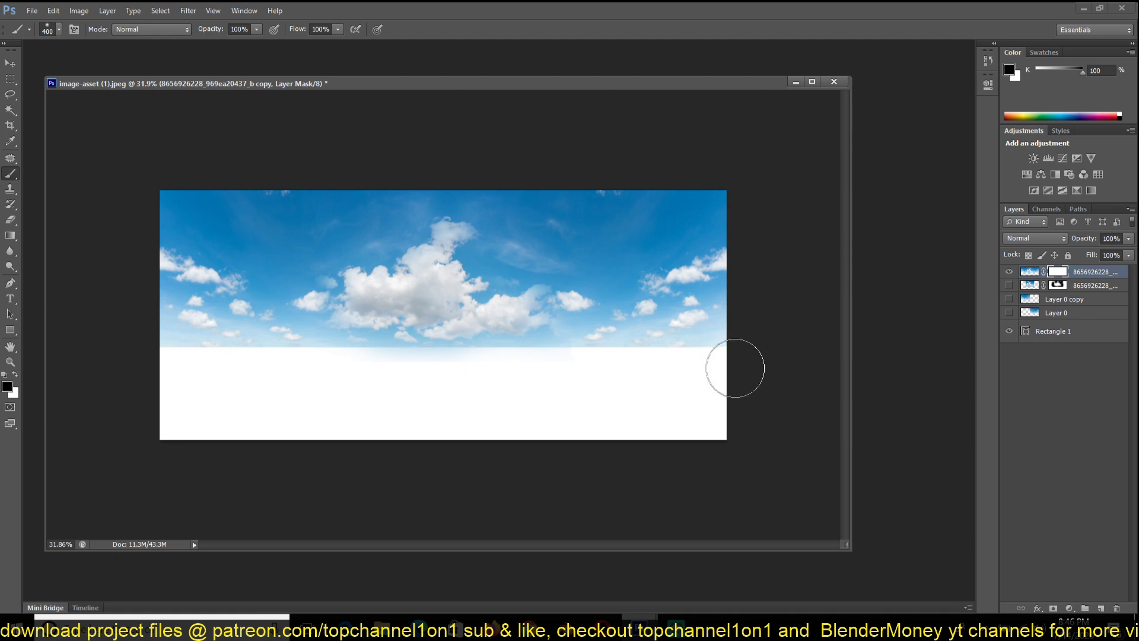
pyautogui.moveTo(732, 368); pyautogui.dragTo(140, 369)
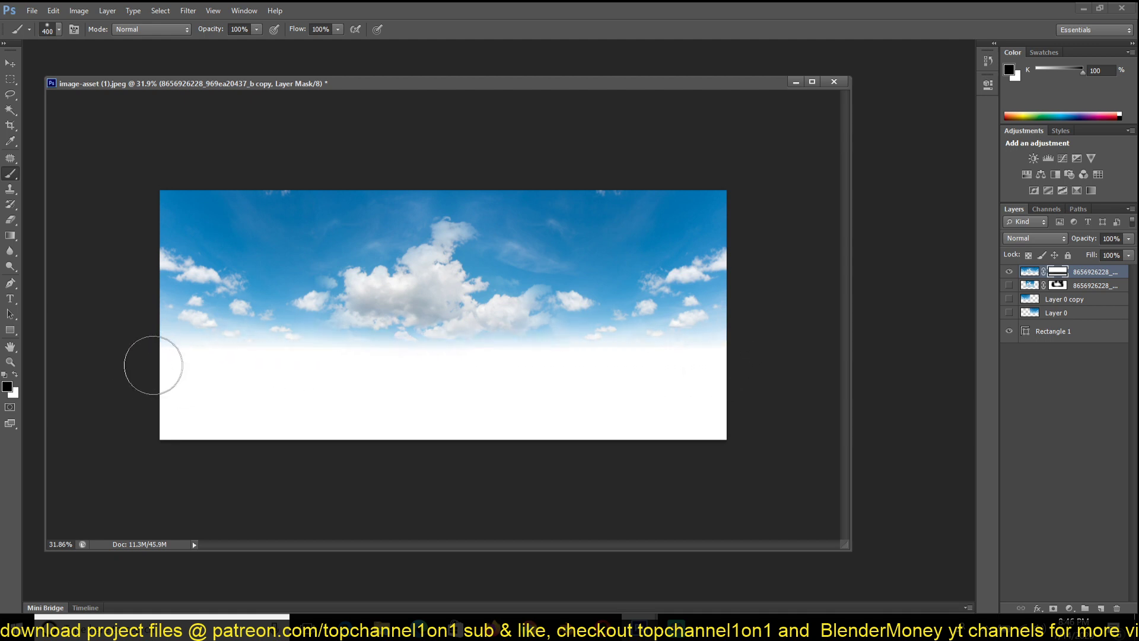
pyautogui.press('v')
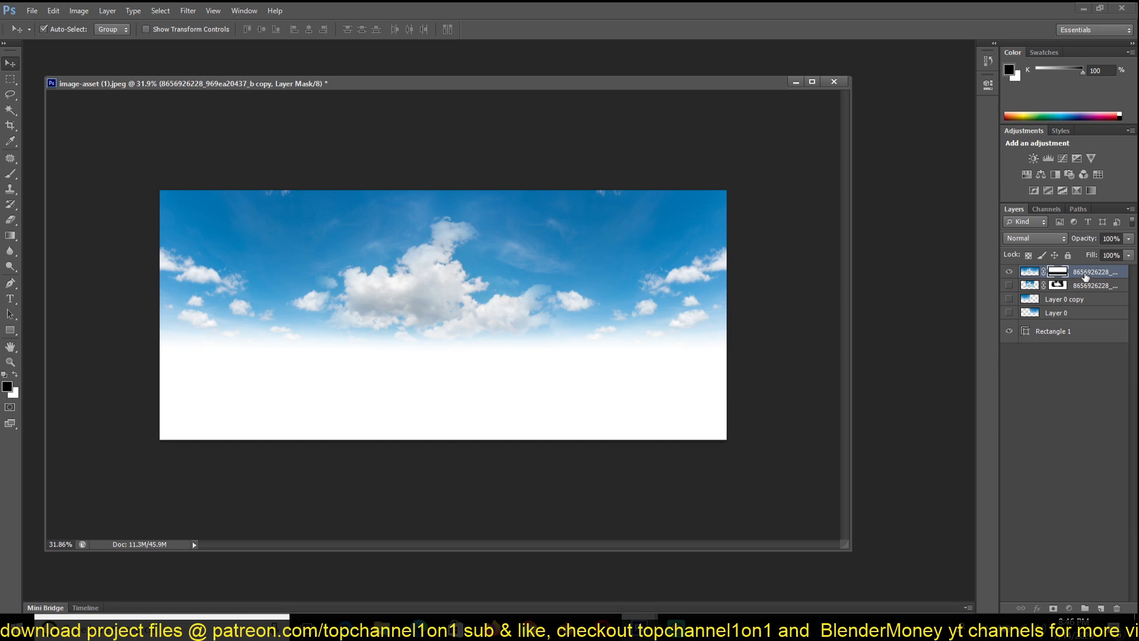
# Duplicate the masked cloud layer and merge the copies into one unmasked layer
pyautogui.hotkey('ctrl', 'j')
pyautogui.keyDown('shift'); pyautogui.click(1088, 286); pyautogui.keyUp('shift')
pyautogui.hotkey('ctrl', 'e')
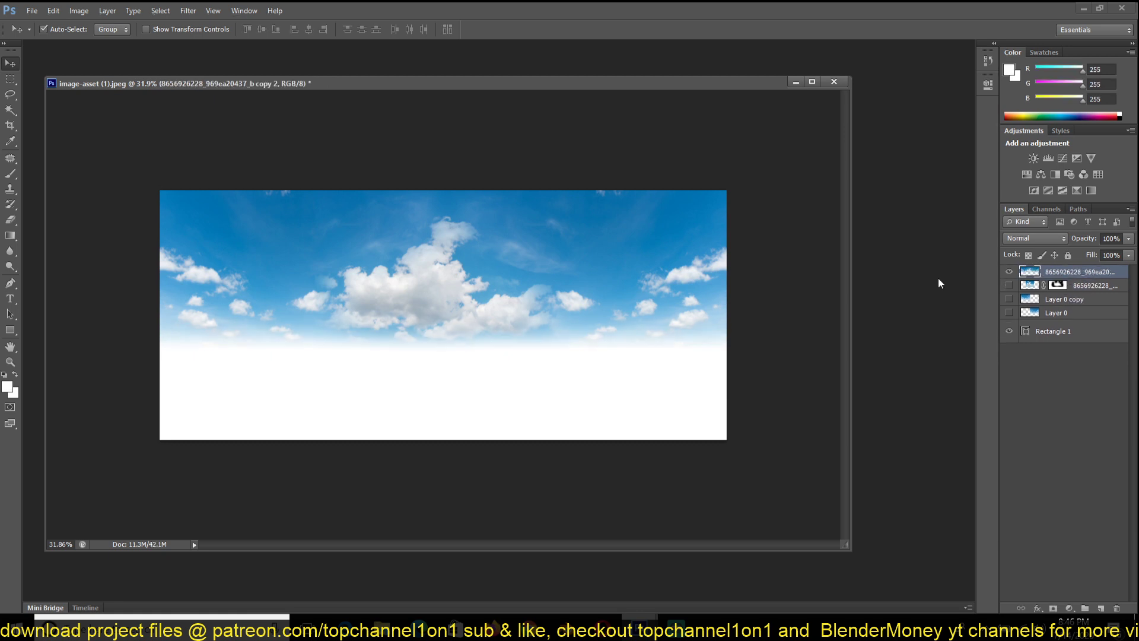
# Apply Polar Coordinates (Rectangular to Polar) to the sky layer and hide Rectangle 1
pyautogui.click(188, 11)
pyautogui.moveTo(350, 174)
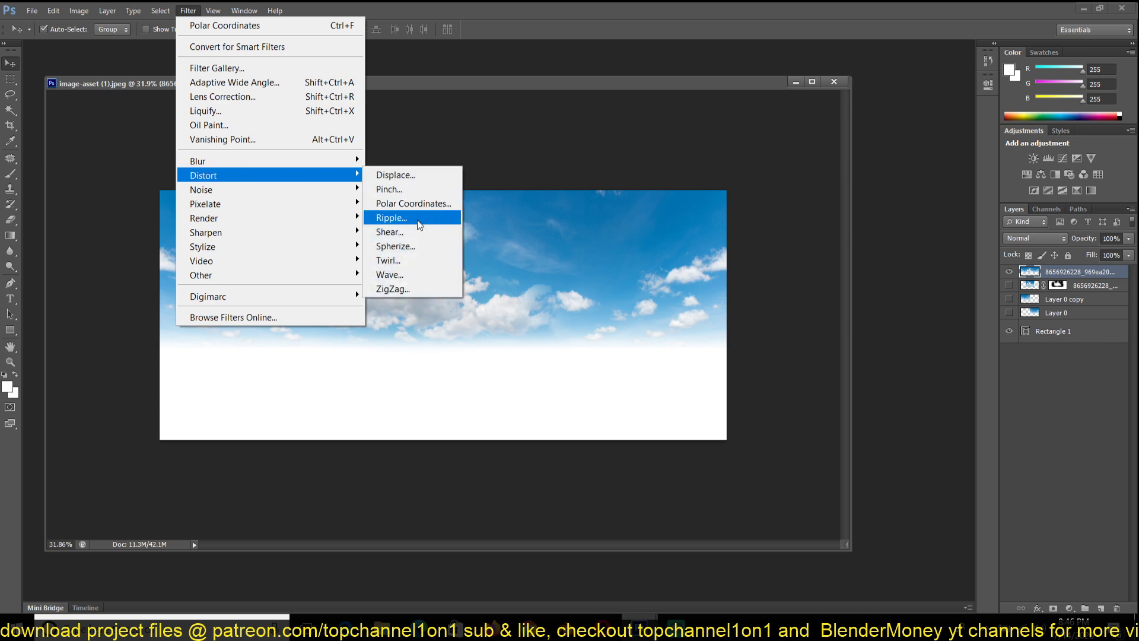
pyautogui.click(409, 204)
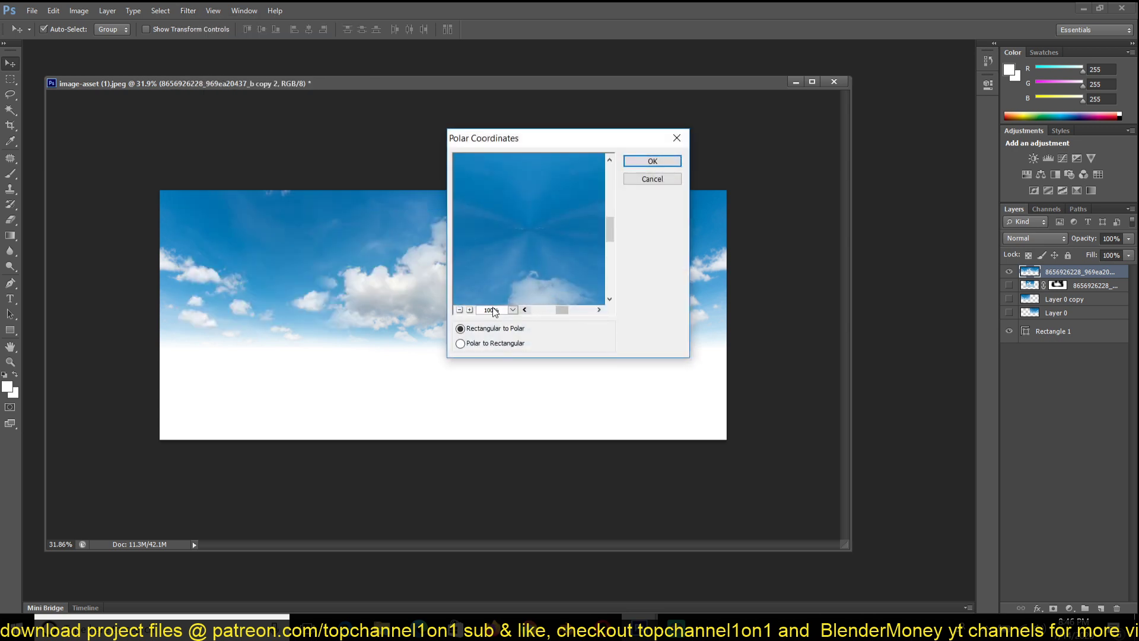
pyautogui.click(459, 309)
pyautogui.click(459, 310)
pyautogui.click(459, 310)
pyautogui.click(459, 310)
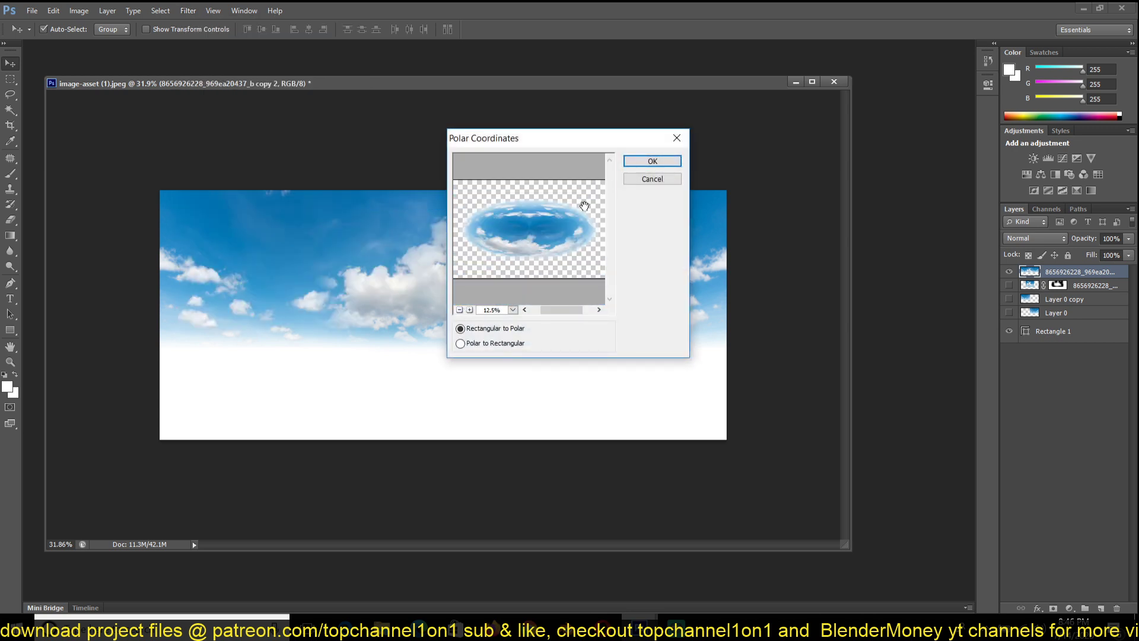
pyautogui.click(648, 165)
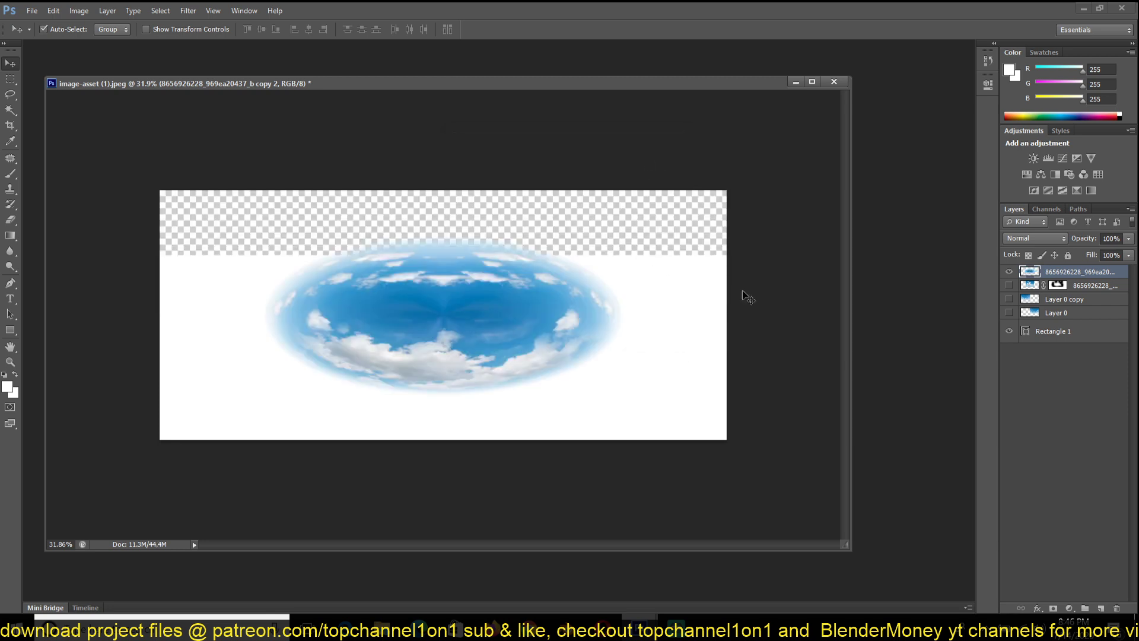
pyautogui.click(1008, 332)
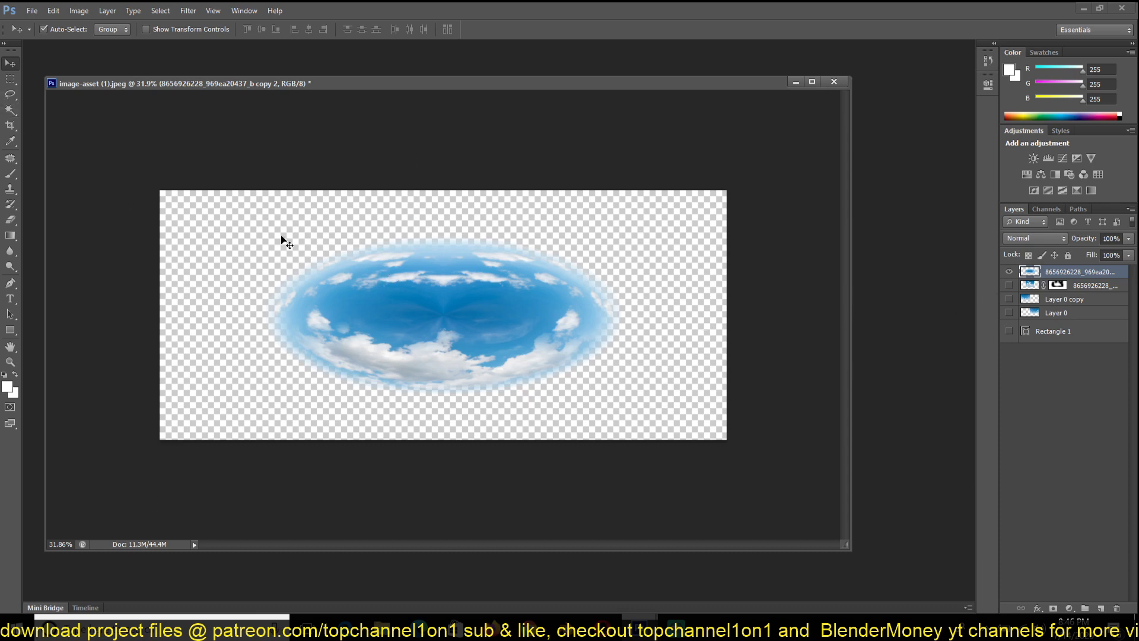
pyautogui.moveTo(401, 84); pyautogui.dragTo(383, 116)
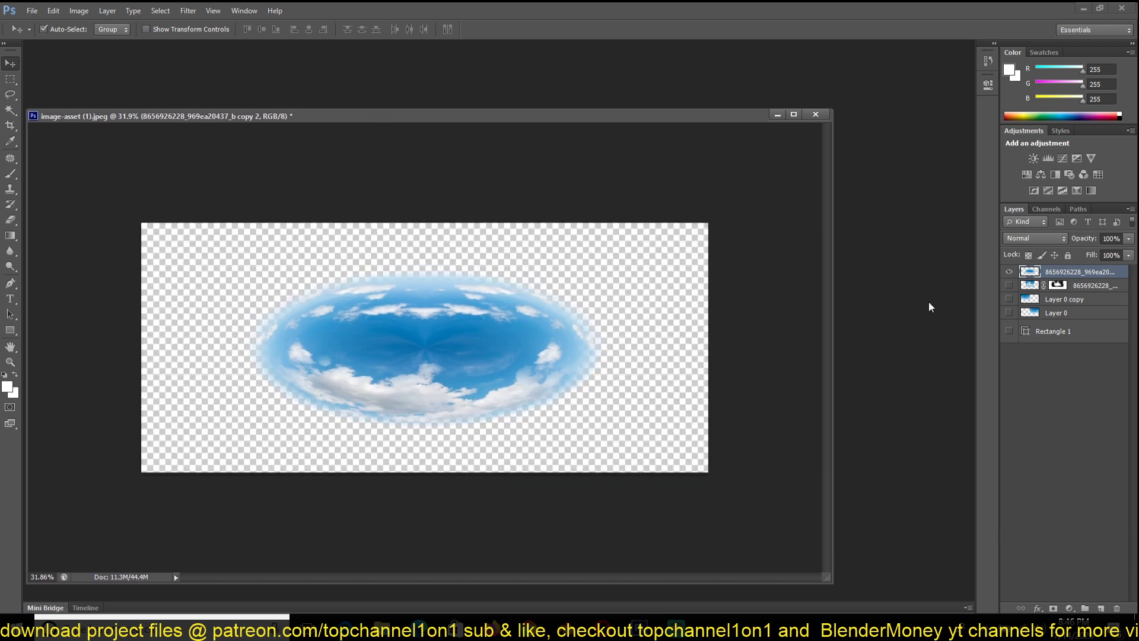
# Duplicate the sky-ball image and float the copy in its own document window
pyautogui.rightClick(464, 126)
pyautogui.click(477, 130)
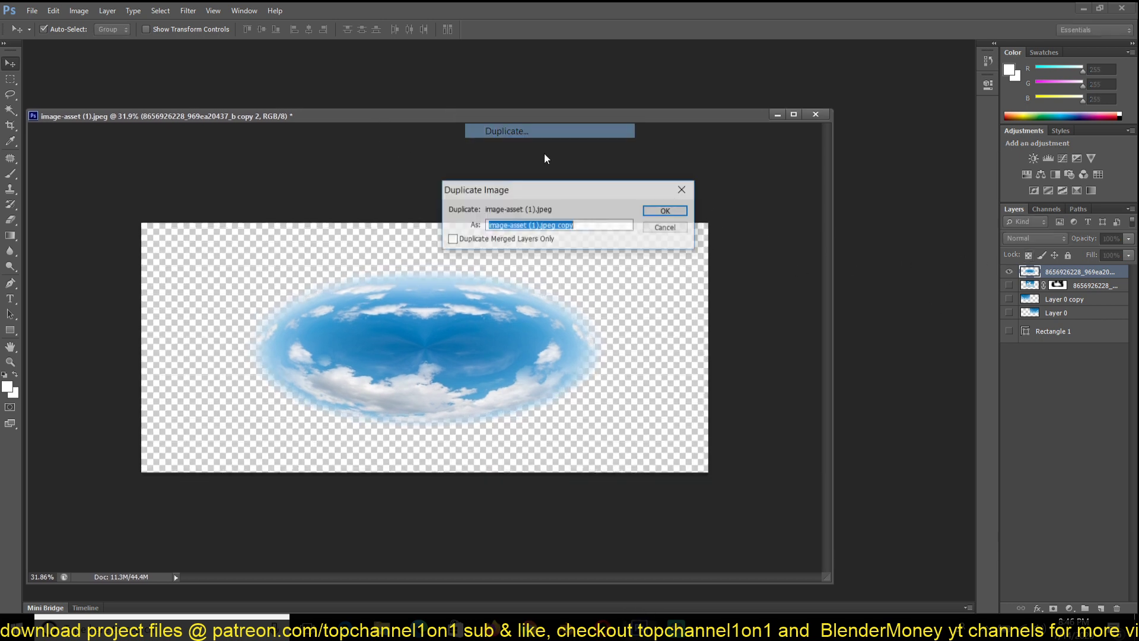
pyautogui.click(663, 213)
pyautogui.click(496, 142)
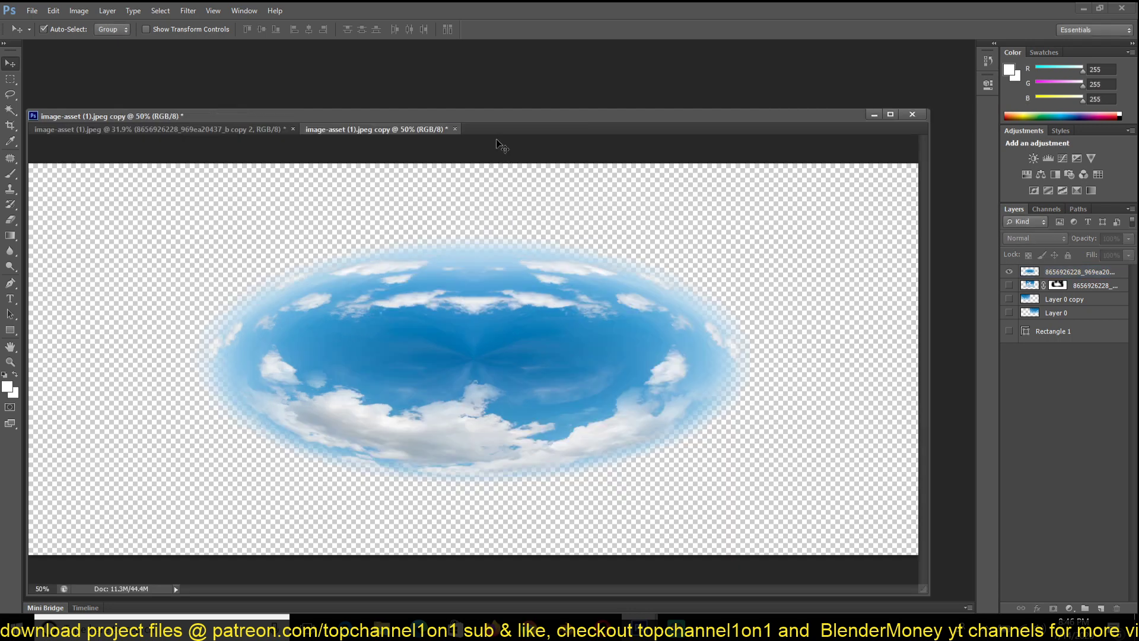
pyautogui.moveTo(431, 152); pyautogui.dragTo(295, 85)
pyautogui.moveTo(1021, 548); pyautogui.dragTo(1001, 574)
pyautogui.keyDown('alt'); pyautogui.scroll(-1, 835, 441); pyautogui.keyUp('alt')
pyautogui.keyDown('alt'); pyautogui.scroll(-2, 836, 446); pyautogui.keyUp('alt')
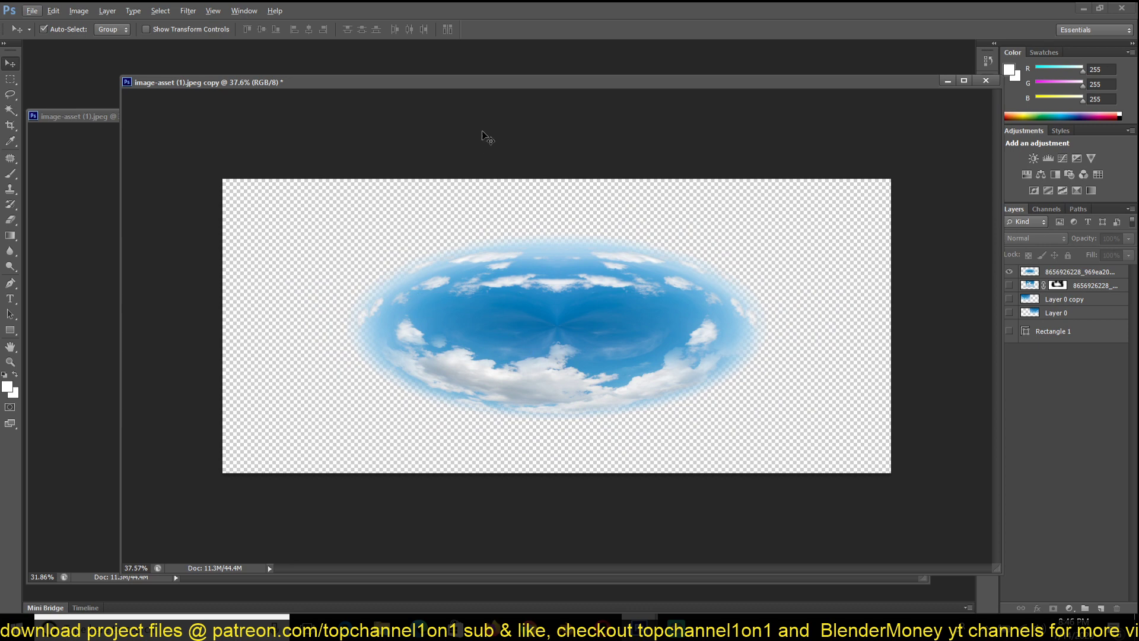
# Resize the image to 3000 × 2500 pixels with proportions unconstrained
pyautogui.rightClick(469, 79)
pyautogui.click(520, 102)
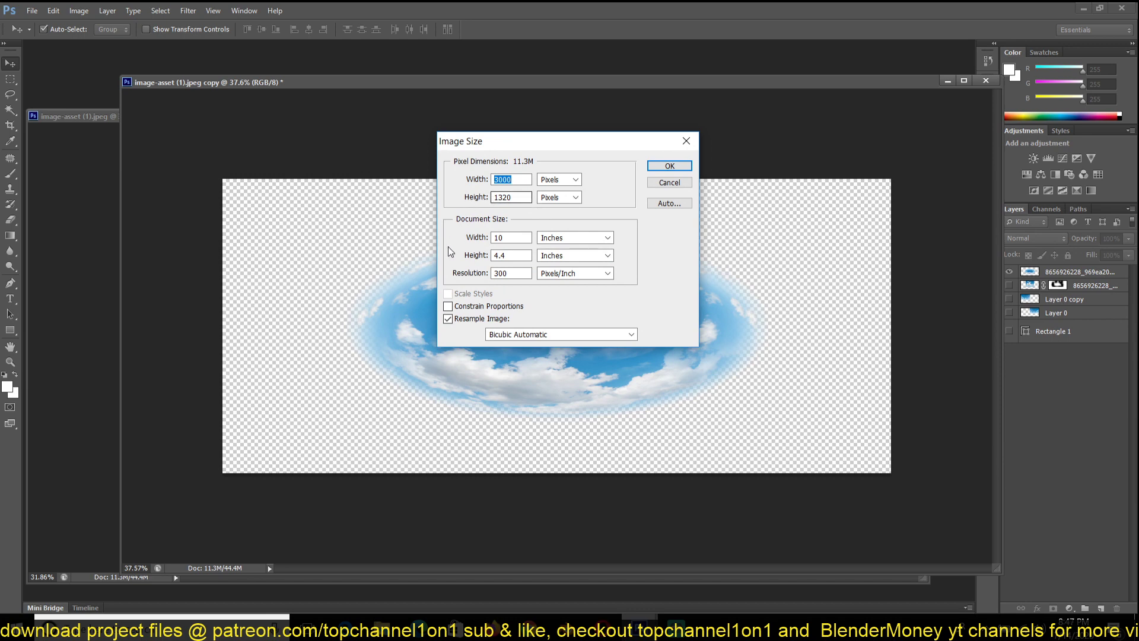
pyautogui.click(449, 306)
pyautogui.click(484, 195)
pyautogui.click(467, 307)
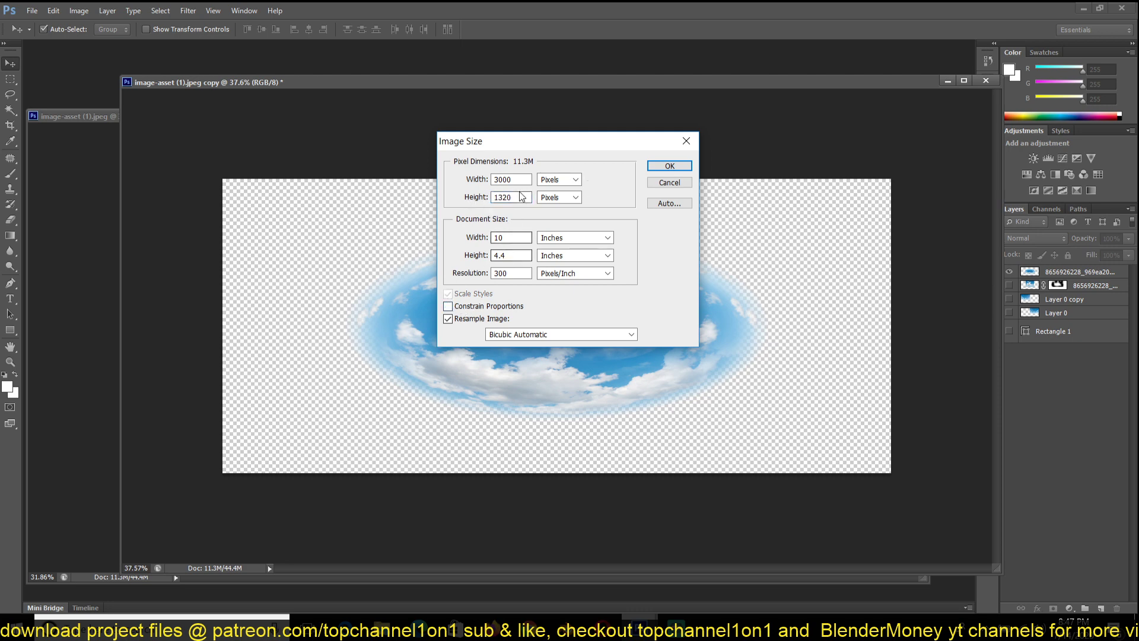
pyautogui.write('2500')
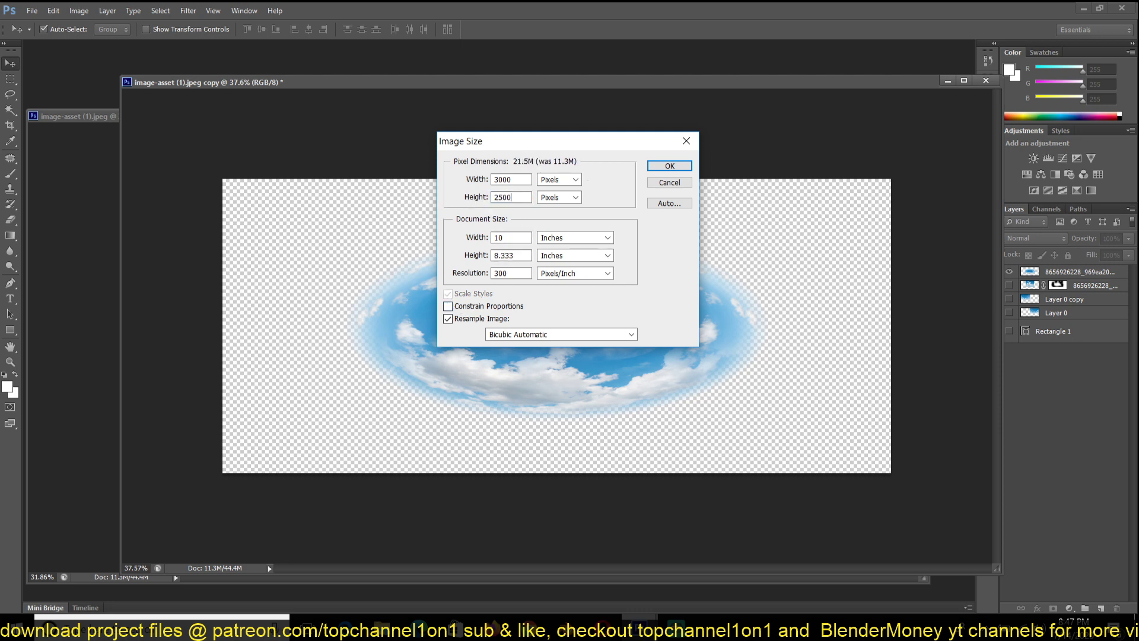
pyautogui.click(662, 169)
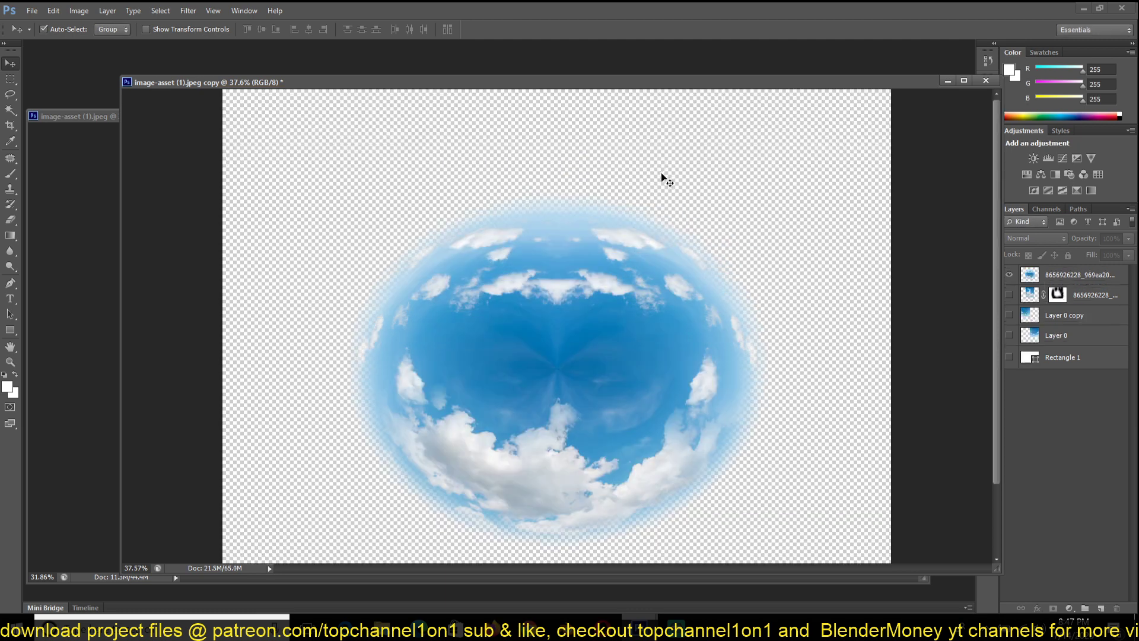
pyautogui.keyDown('alt'); pyautogui.scroll(-4, 630, 250); pyautogui.keyUp('alt')
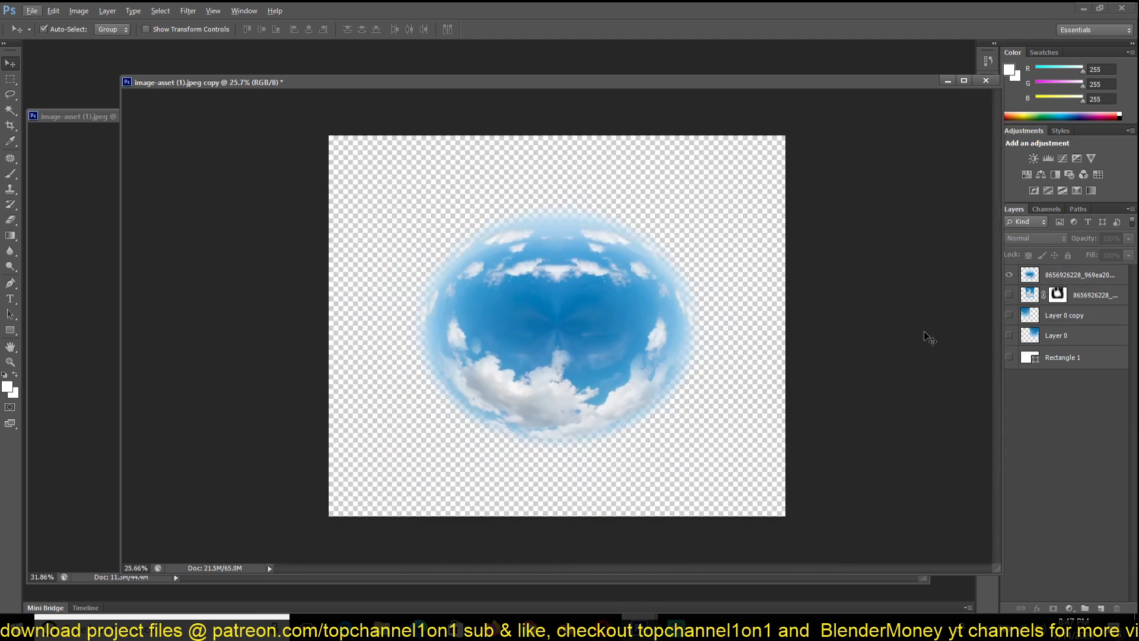
# Show the white Rectangle 1 layer and enlarge it to cover the canvas
pyautogui.click(1009, 358)
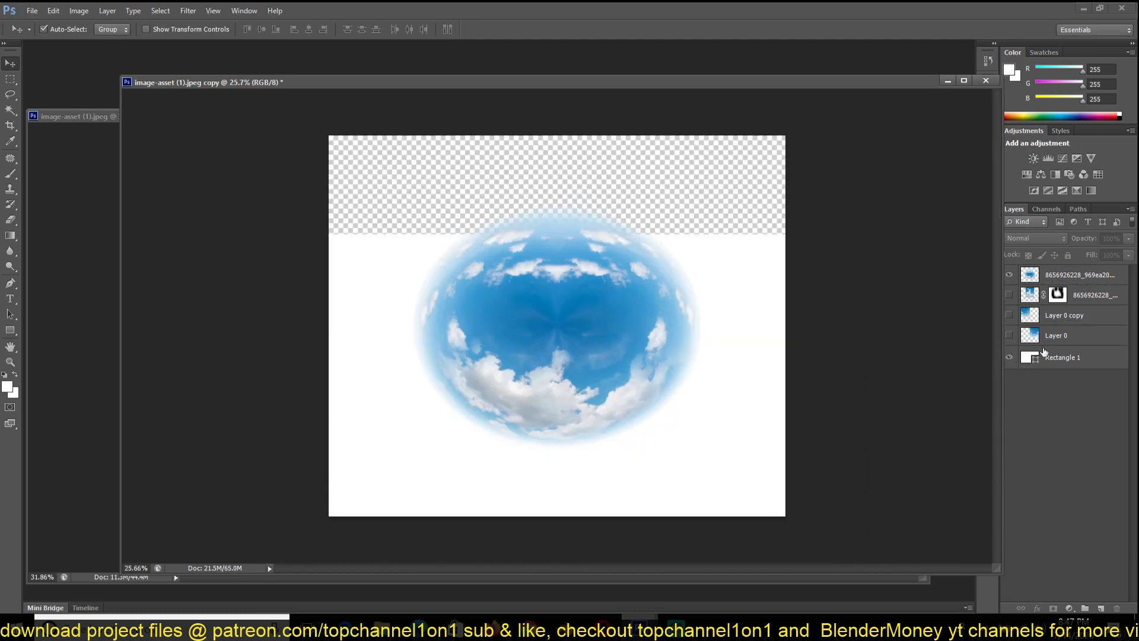
pyautogui.click(1048, 356)
pyautogui.hotkey('ctrl', 't')
pyautogui.moveTo(661, 377); pyautogui.dragTo(688, 335)
pyautogui.moveTo(796, 485); pyautogui.dragTo(863, 506)
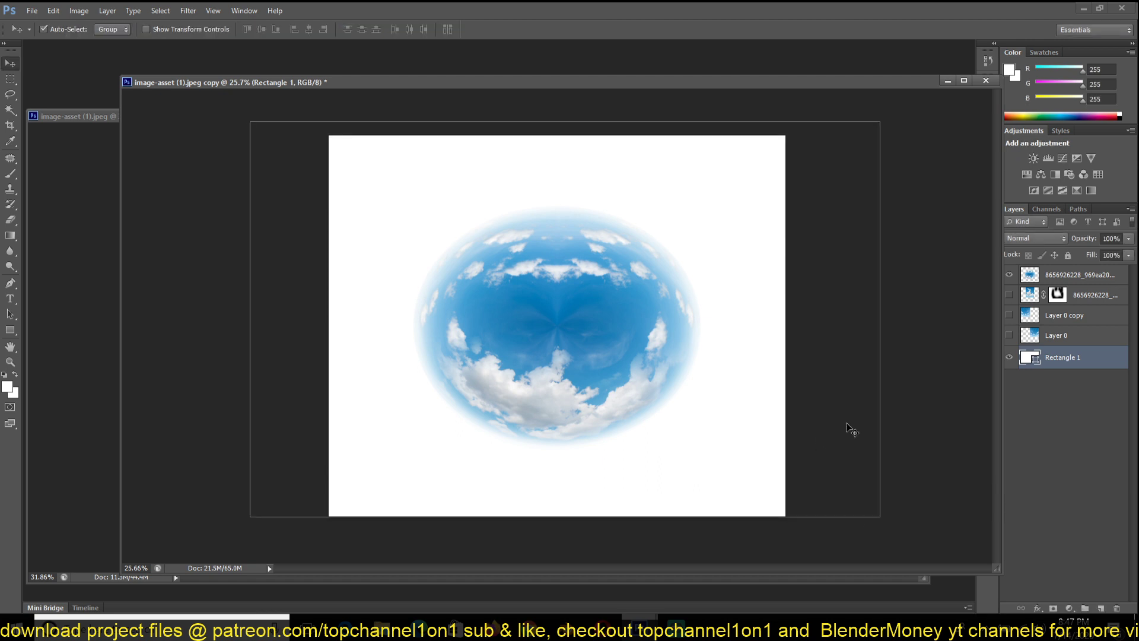
# Commit the rectangle transform and export the image as JPEG mirror2 into the textures folder
pyautogui.click(930, 387)
pyautogui.hotkey('ctrl', 'alt', 'shift', 's')
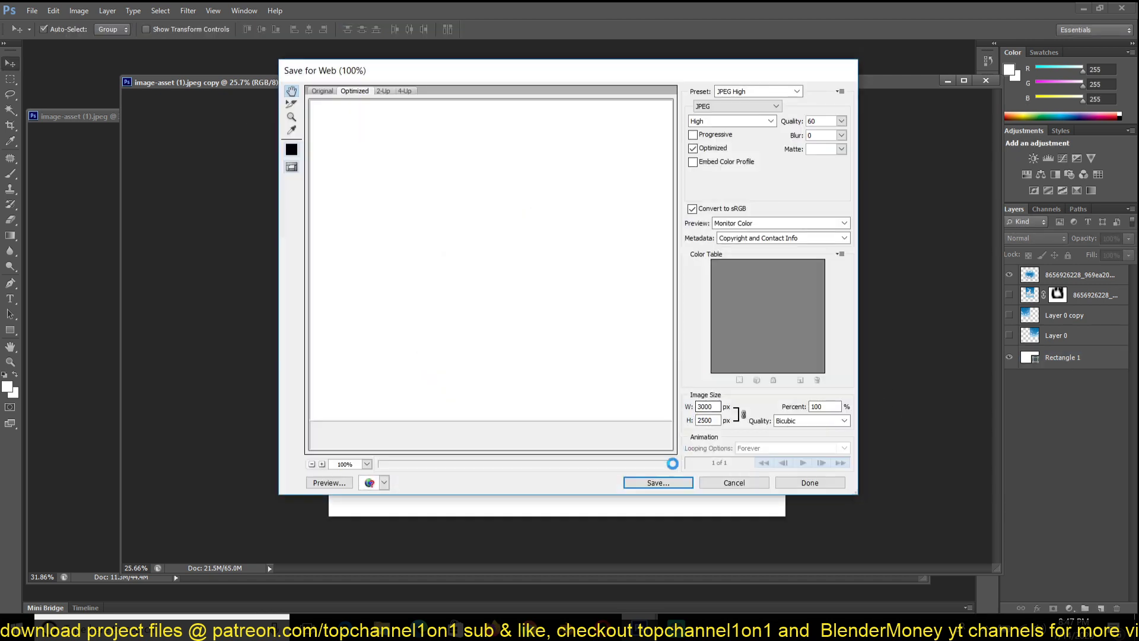
pyautogui.click(657, 483)
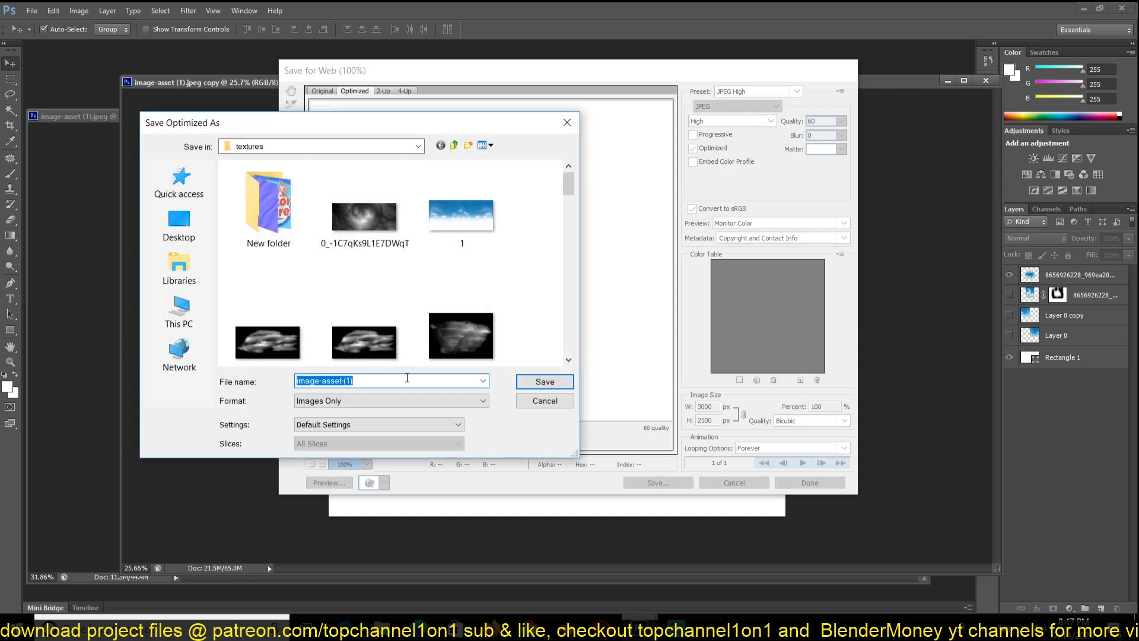
pyautogui.write('mirror3')
pyautogui.click(526, 385)
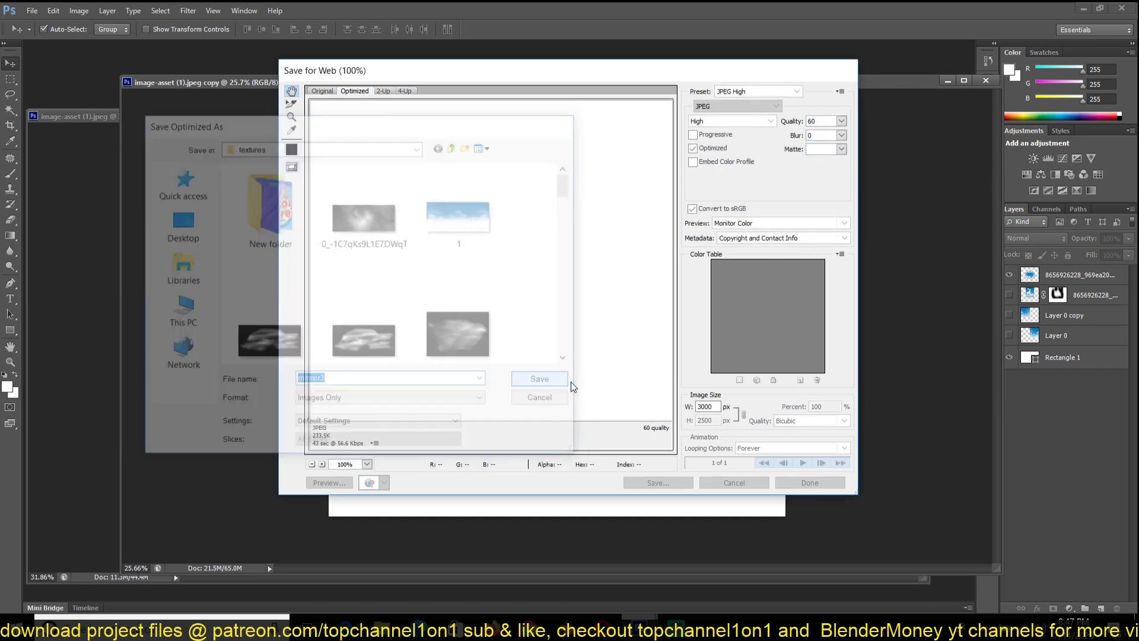
# Load mirrror3.jpg into Blender's world image texture node and orbit to view the sky
pyautogui.click(568, 632)
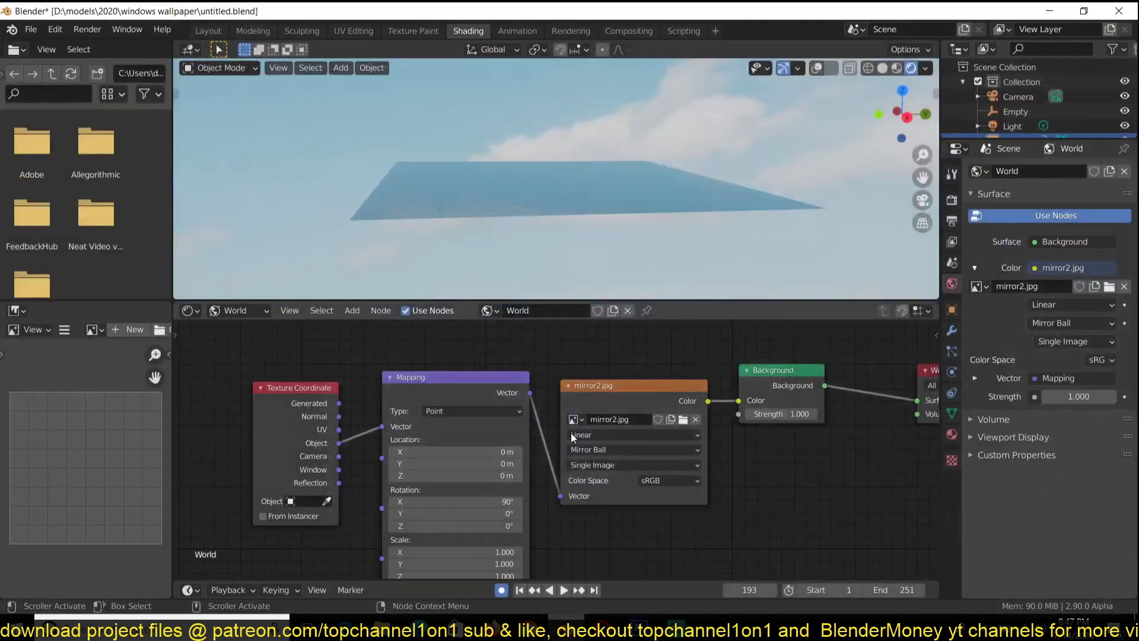
pyautogui.click(681, 422)
pyautogui.click(682, 420)
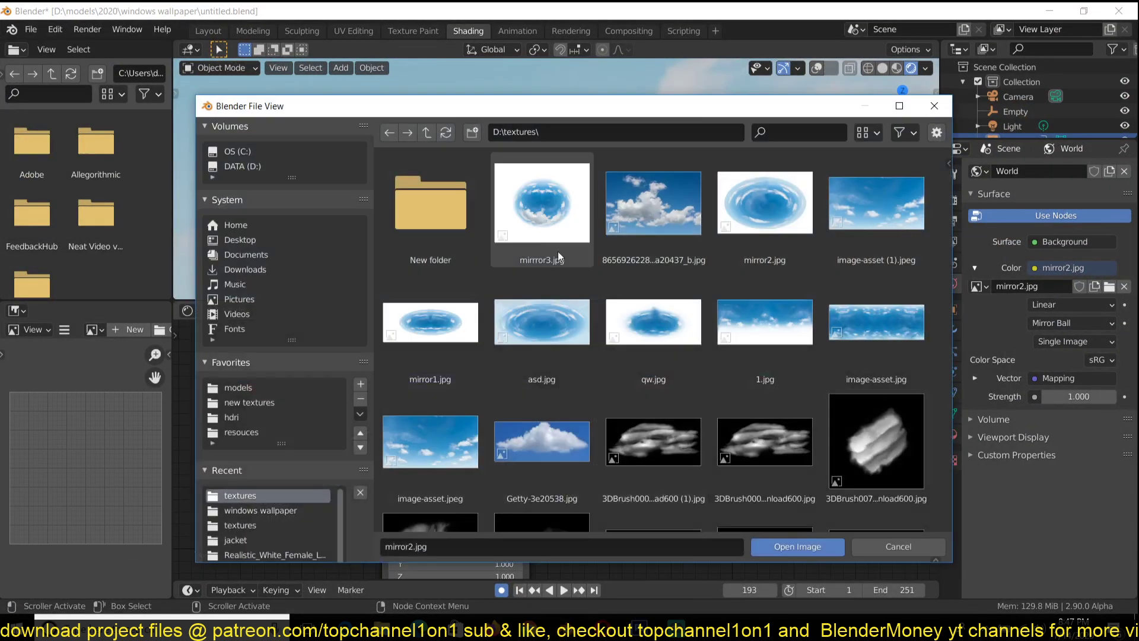
pyautogui.doubleClick(546, 216)
pyautogui.scroll(-4, 624, 218)
pyautogui.moveTo(624, 219); pyautogui.dragTo(621, 130, button='middle')
pyautogui.scroll(2, 531, 178)
pyautogui.scroll(3, 542, 215)
# Enlarge the top sky layer with Free Transform, then cancel the web export and undo
pyautogui.moveTo(657, 606)
pyautogui.click(798, 569)
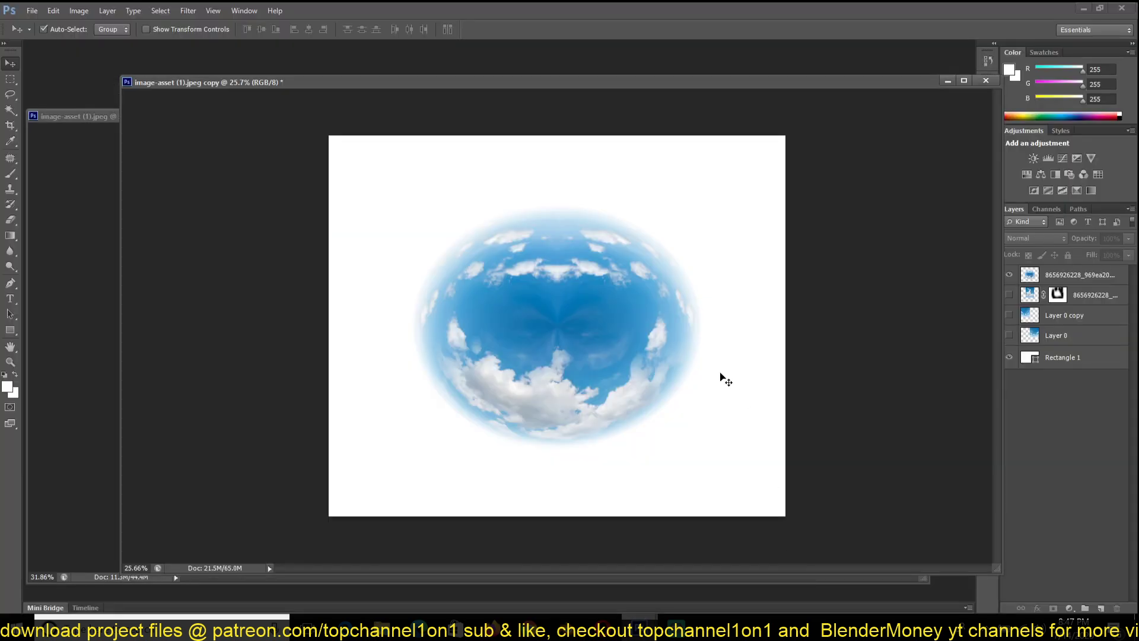
pyautogui.click(1076, 284)
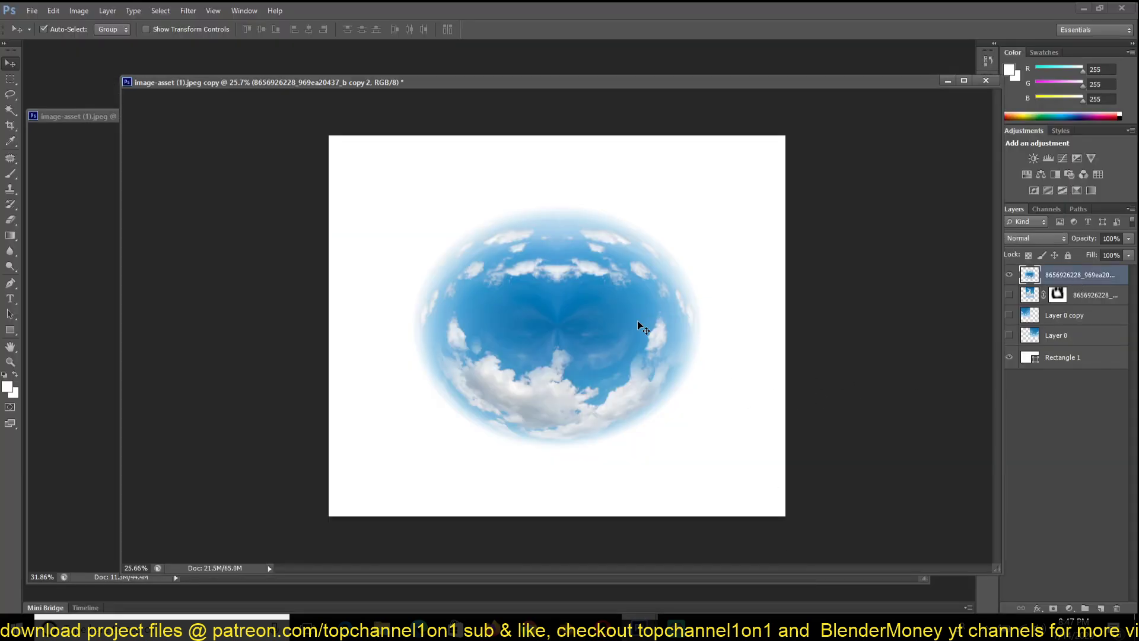
pyautogui.hotkey('ctrl', 't')
pyautogui.keyDown('alt'); pyautogui.keyDown('shift'); pyautogui.moveTo(705, 208); pyautogui.dragTo(767, 153); pyautogui.keyUp('shift'); pyautogui.keyUp('alt')
pyautogui.press('Return')
pyautogui.hotkey('ctrl', 'alt', 'shift', 's')
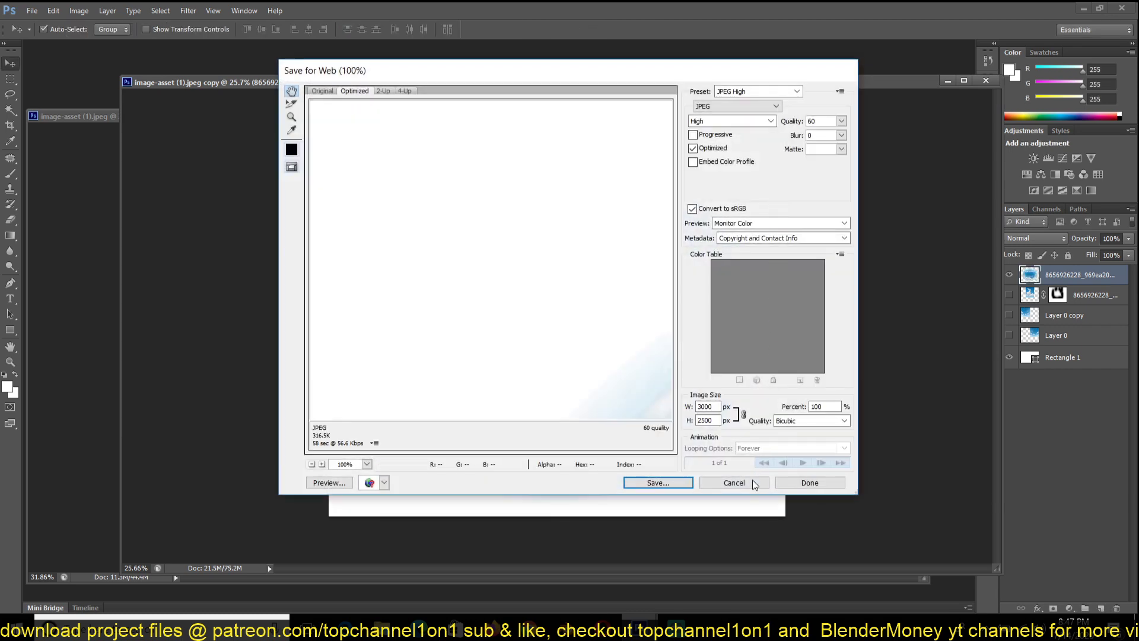
pyautogui.click(737, 481)
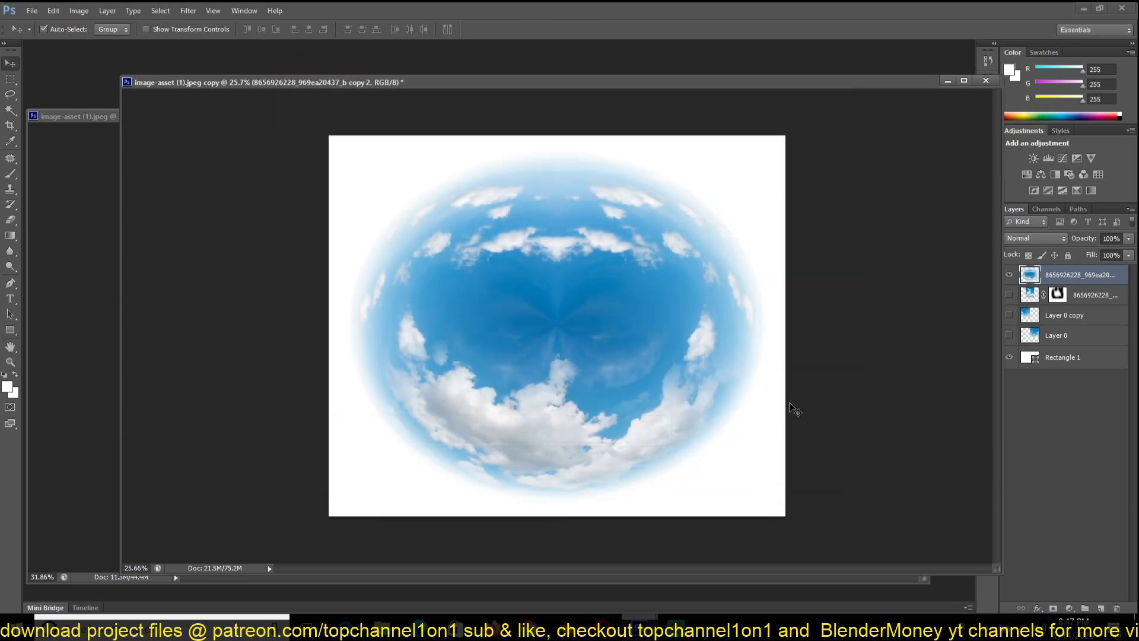
pyautogui.click(854, 288)
pyautogui.hotkey('alt', 'z')
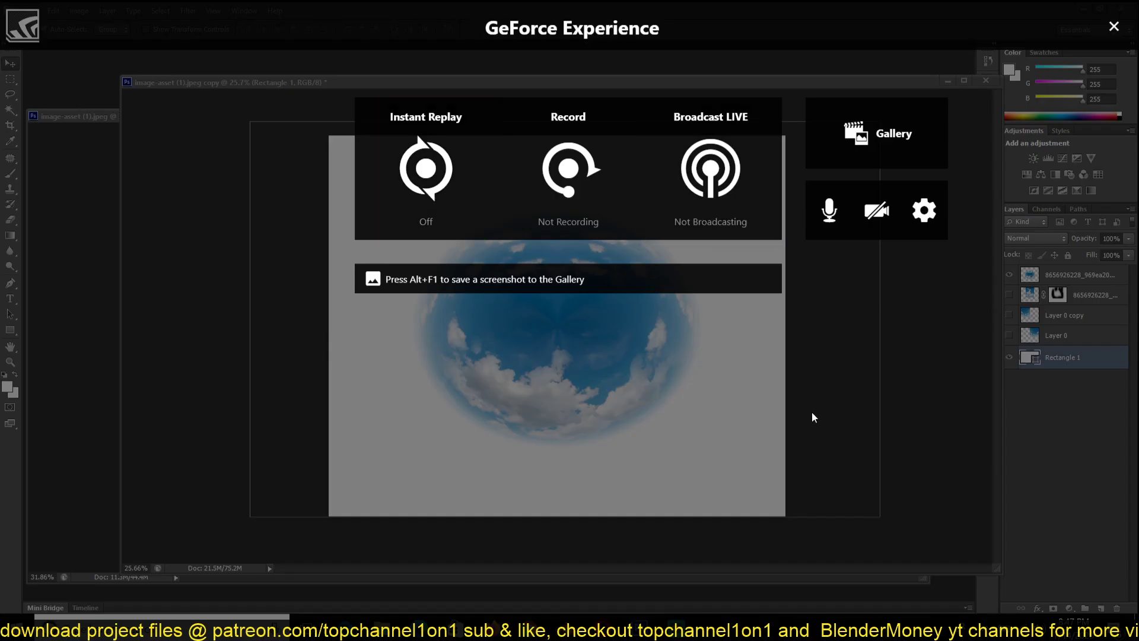
pyautogui.hotkey('alt', 'z')
# Convert the sky layer to a Smart Object and scale it up to about 138%
pyautogui.click(1067, 277)
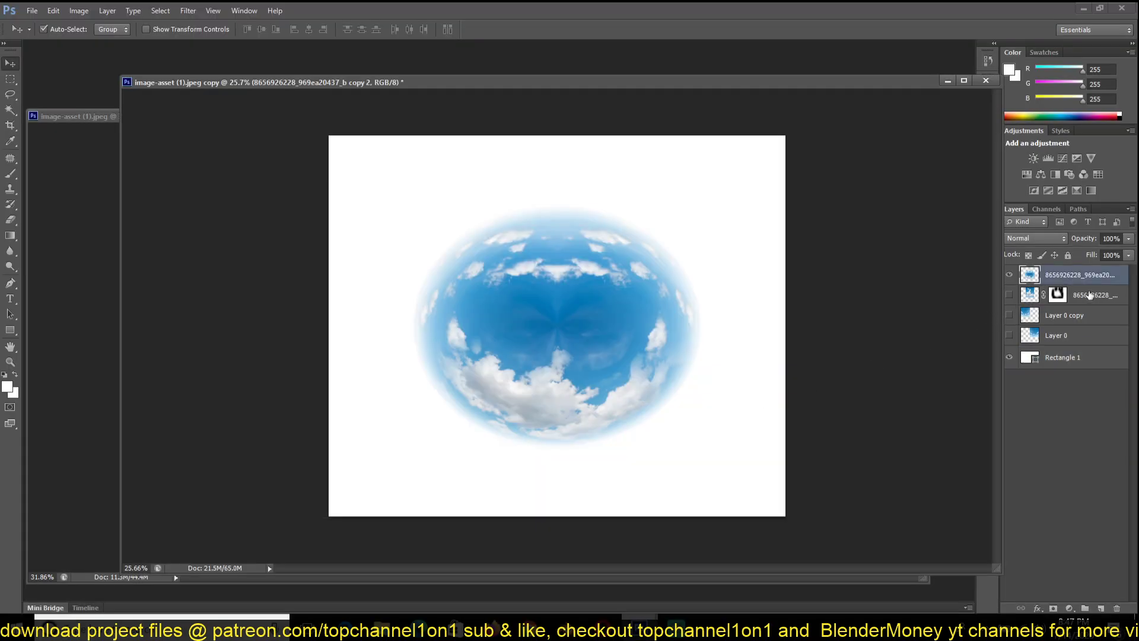
pyautogui.rightClick(1104, 276)
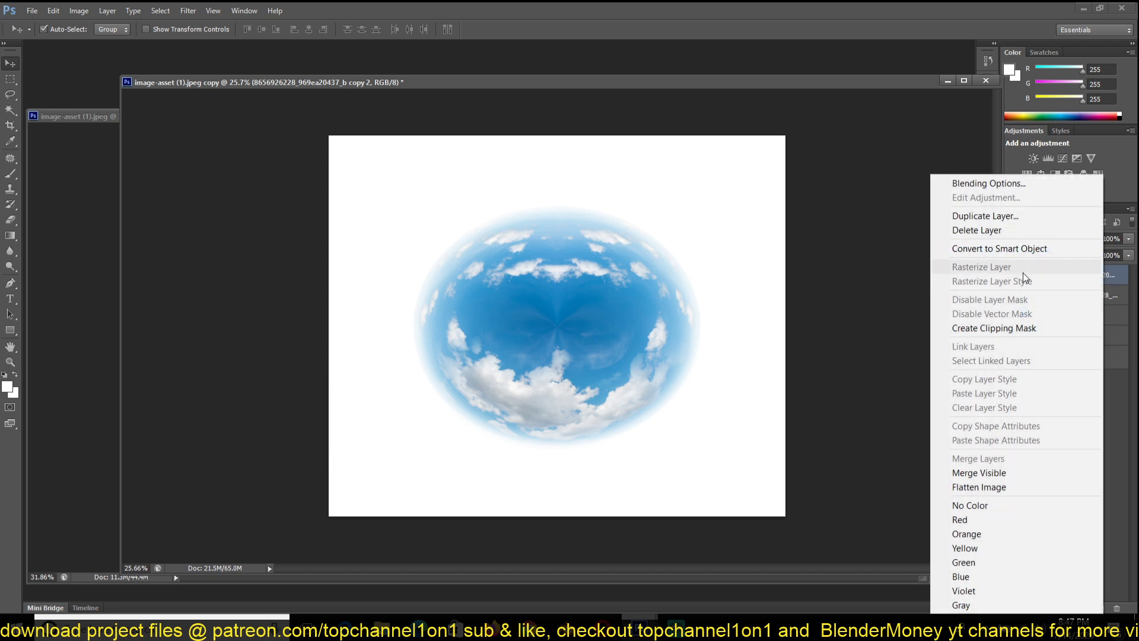
pyautogui.click(1033, 249)
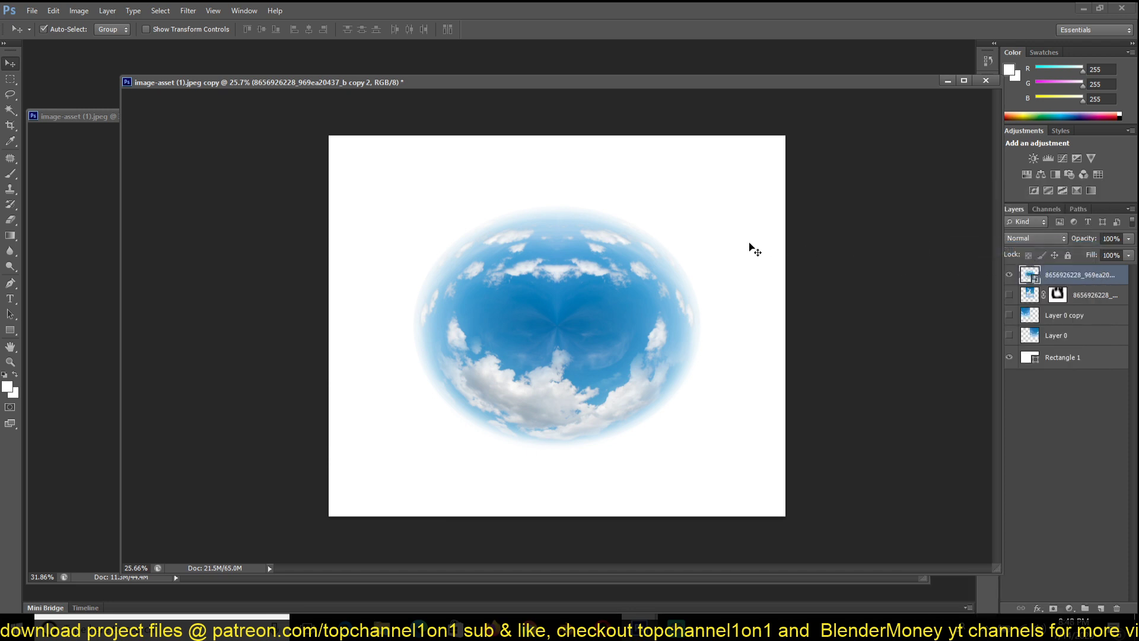
pyautogui.hotkey('ctrl', 't')
pyautogui.keyDown('alt'); pyautogui.keyDown('shift'); pyautogui.moveTo(701, 205); pyautogui.dragTo(777, 157); pyautogui.keyUp('shift'); pyautogui.keyUp('alt')
pyautogui.press('Return')
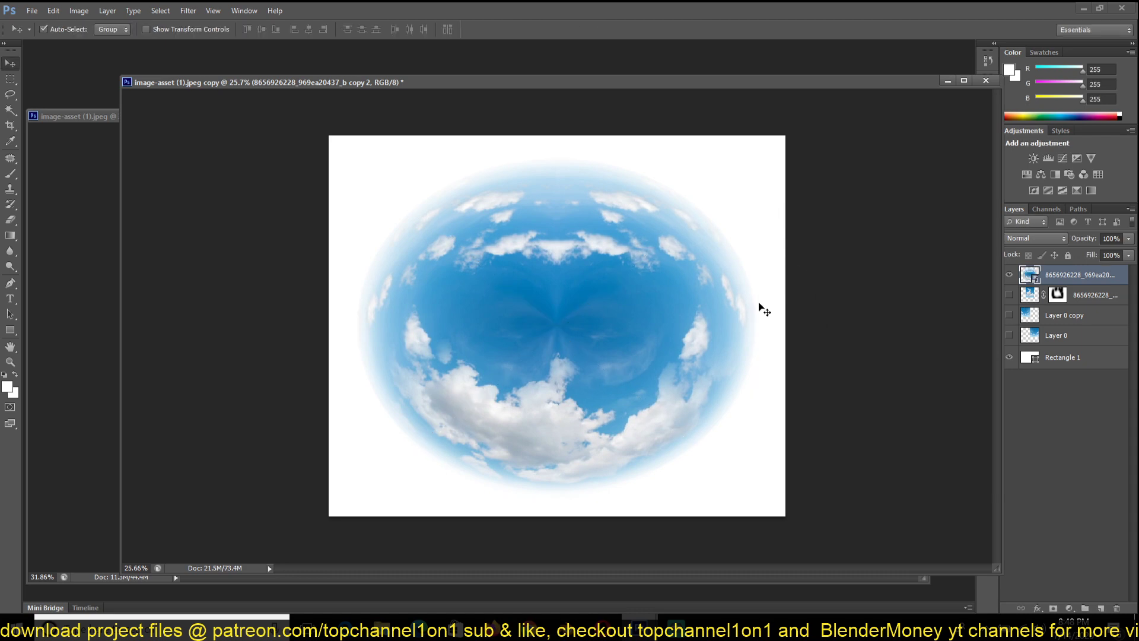
# Export the sky ball via Save for Web as JPEG, replacing mirrror3.jpg
pyautogui.hotkey('ctrl', 'alt', 'shift', 's')
pyautogui.click(658, 482)
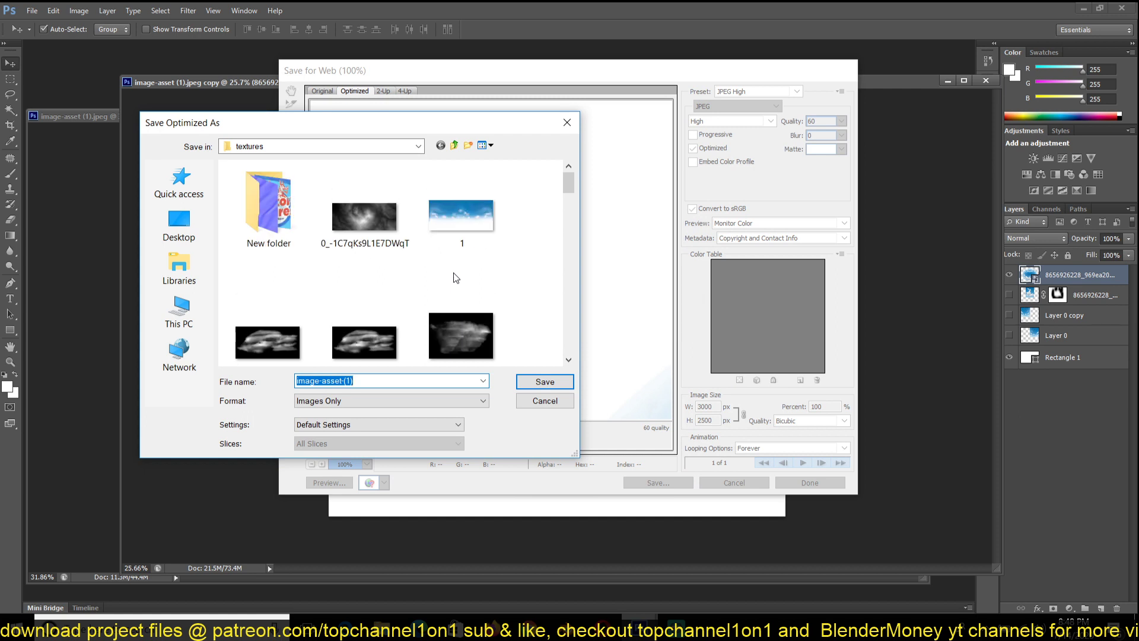
pyautogui.write('mi')
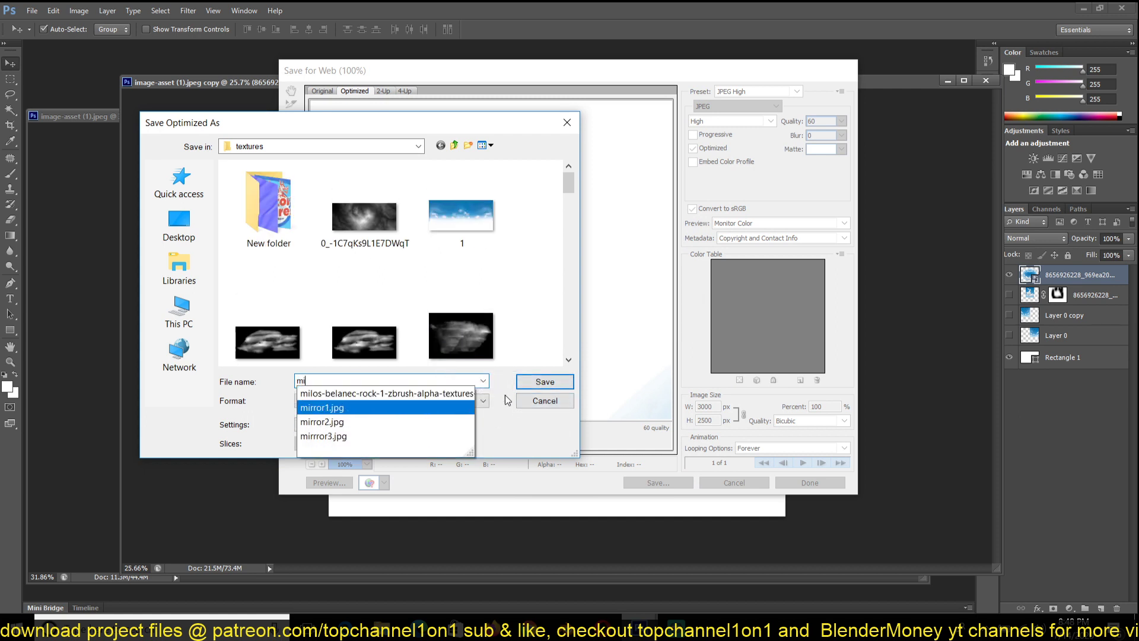
pyautogui.click(380, 435)
pyautogui.click(541, 386)
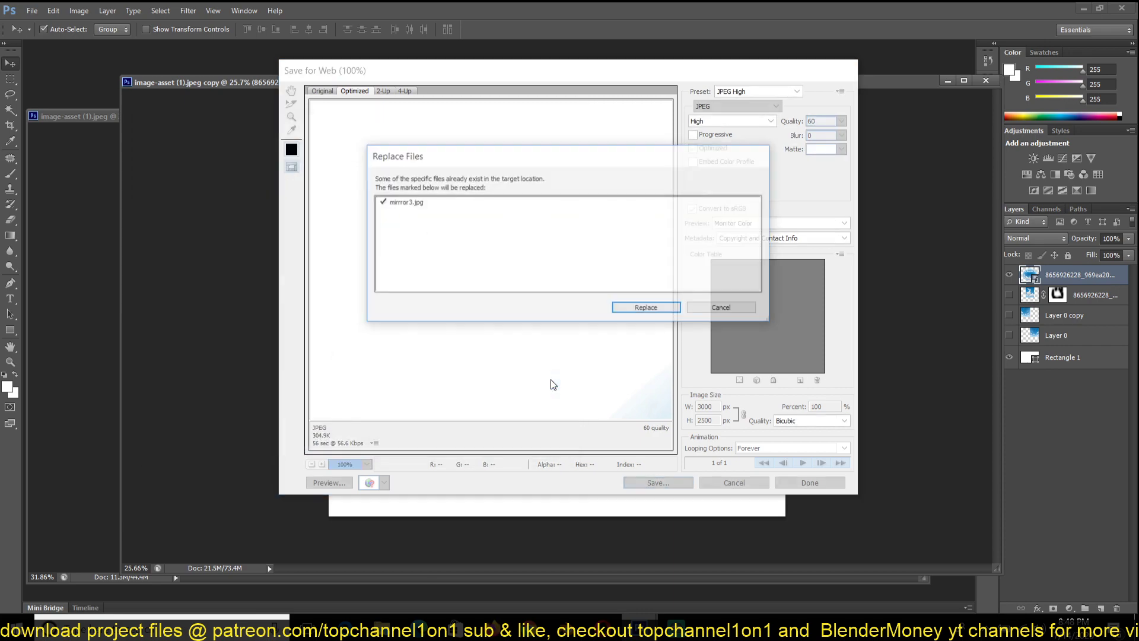
pyautogui.click(641, 310)
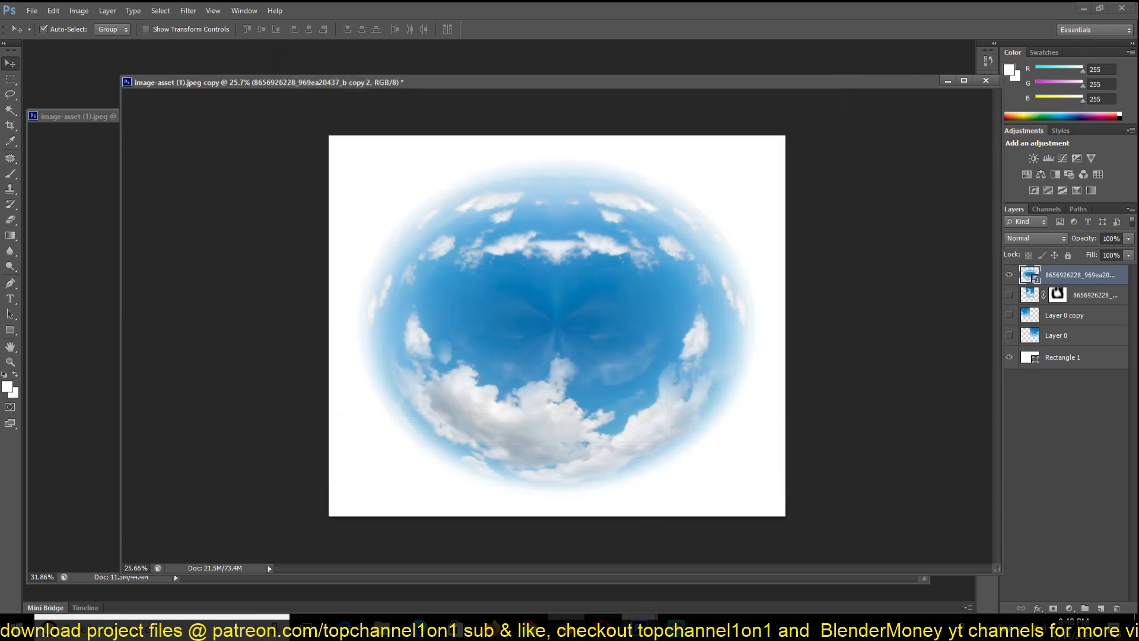
# Reload the mirrror3.jpg texture in Blender with Alt+R and orbit to check the enlarged clouds
pyautogui.click(566, 628)
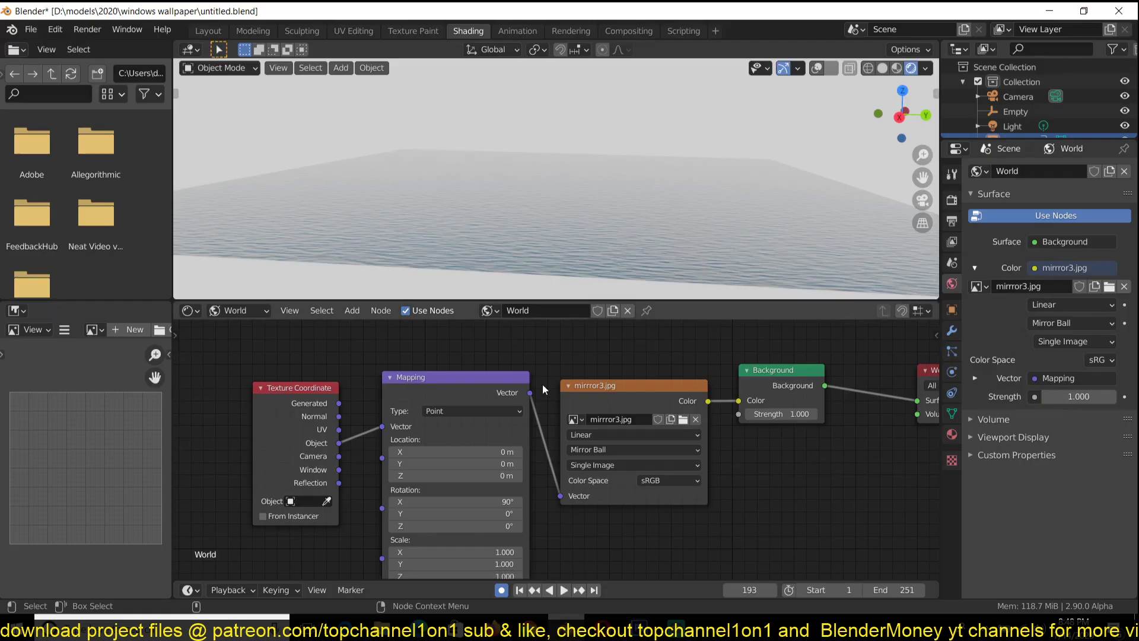
pyautogui.click(625, 388)
pyautogui.hotkey('alt', 'r')
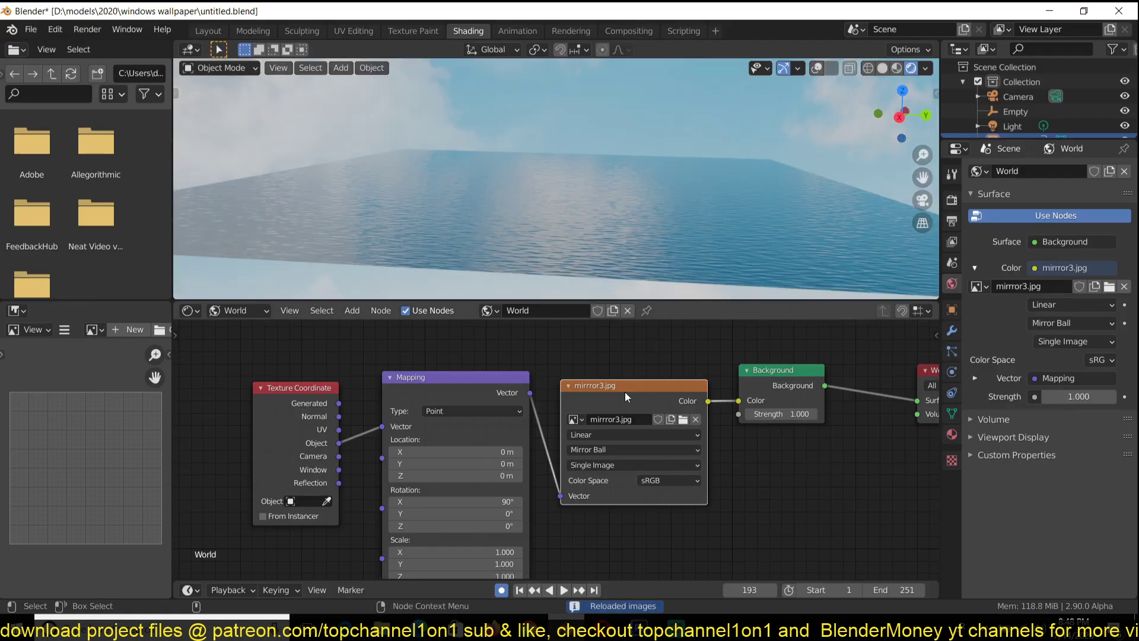
pyautogui.moveTo(647, 275); pyautogui.dragTo(797, 283, button='middle')
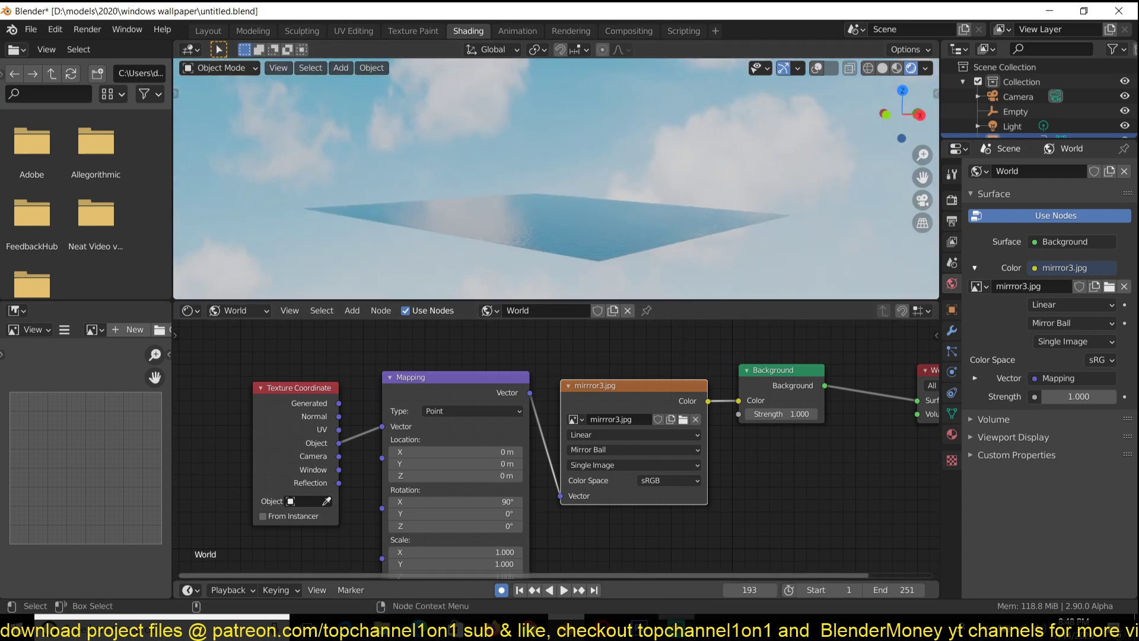
pyautogui.click(800, 564)
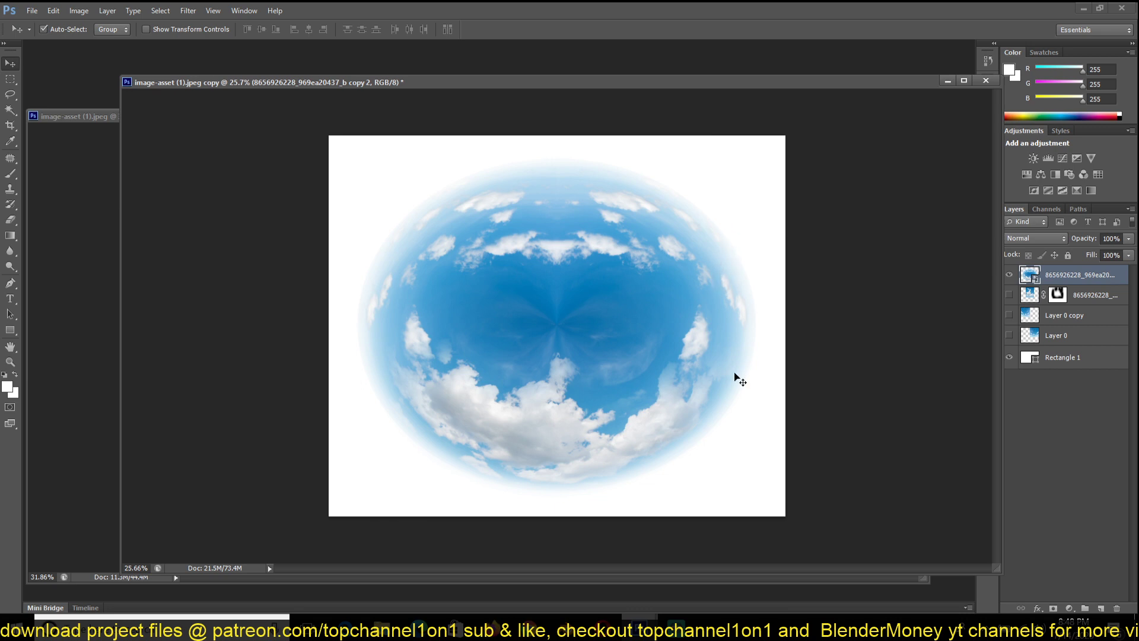
# Orbit Blender's viewport to inspect the cloud sky around the ocean, then return to Photoshop
pyautogui.click(762, 574)
pyautogui.moveTo(670, 620)
pyautogui.click(737, 584)
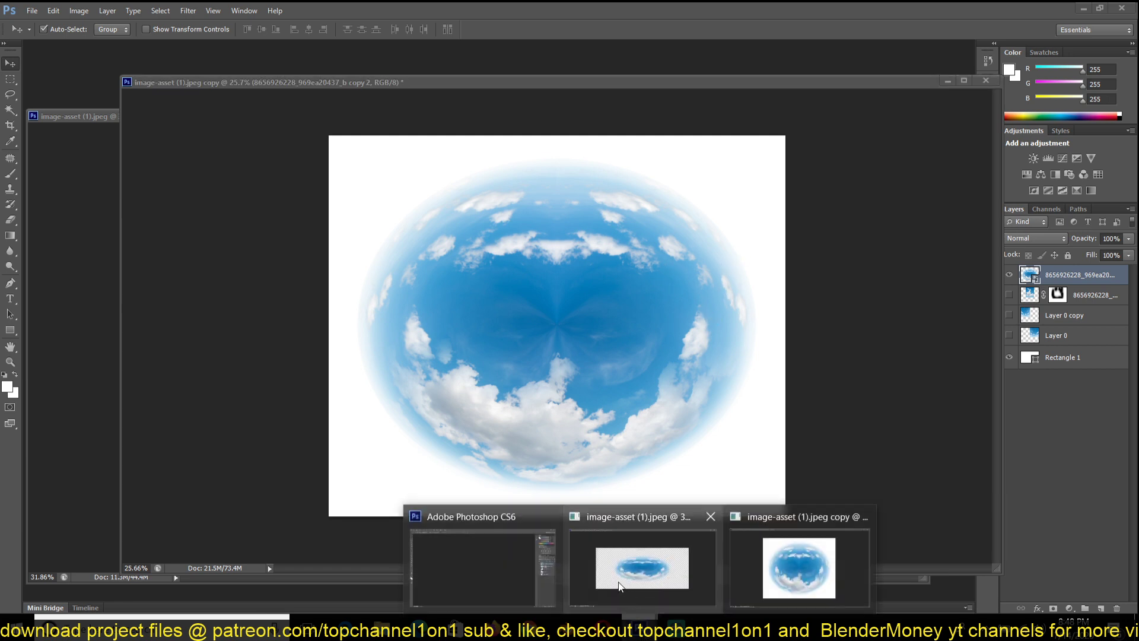
pyautogui.click(566, 624)
pyautogui.moveTo(678, 295); pyautogui.dragTo(722, 216, button='middle')
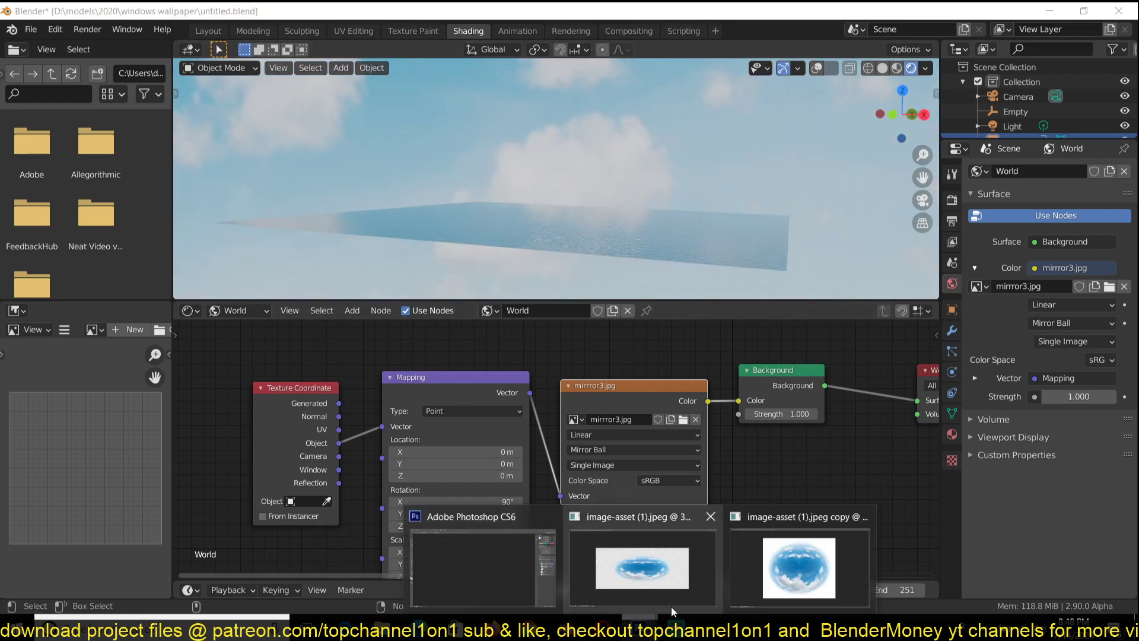
pyautogui.click(780, 586)
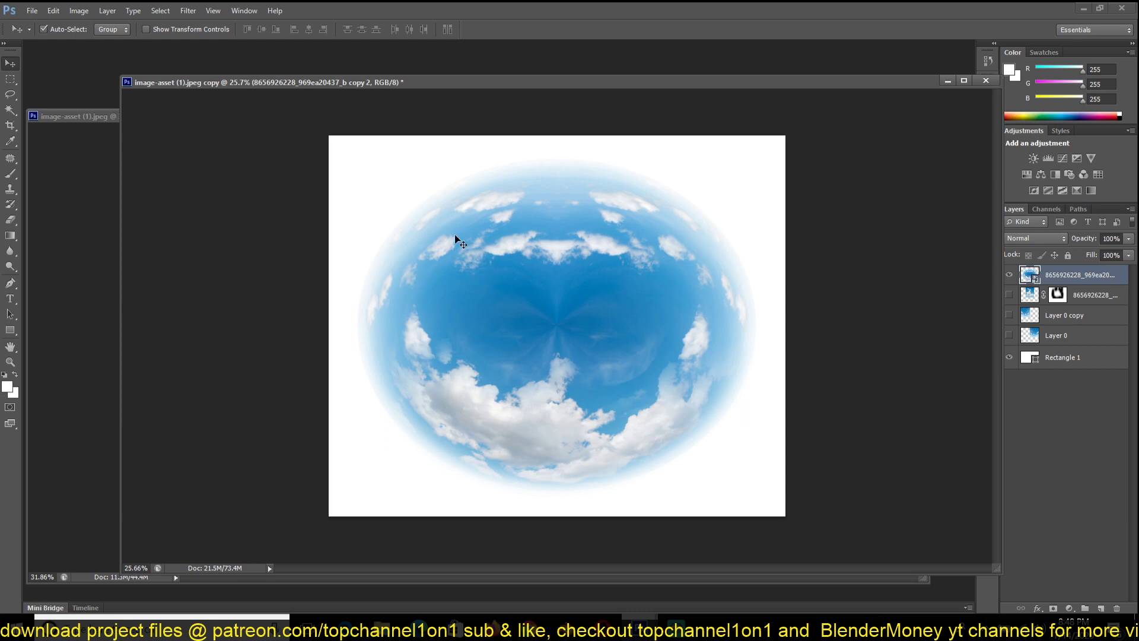
# In image-asset (1).jpeg, hide the ellipse layer and show the cloud, Layer 0, Layer 0 copy and Rectangle 1 layers
pyautogui.click(116, 247)
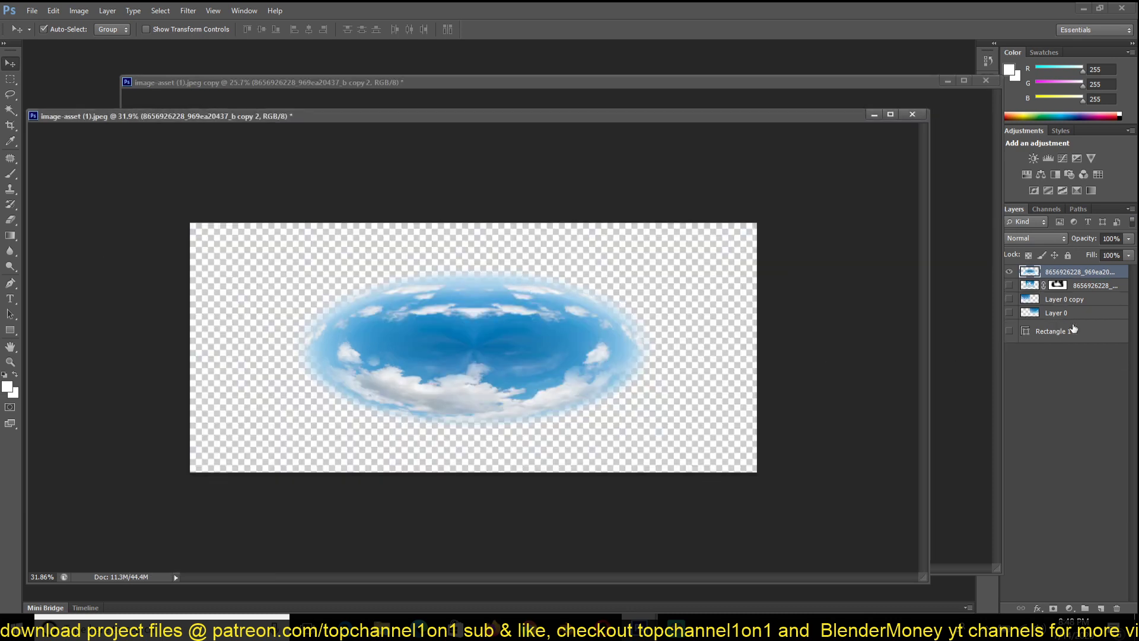
pyautogui.click(1008, 272)
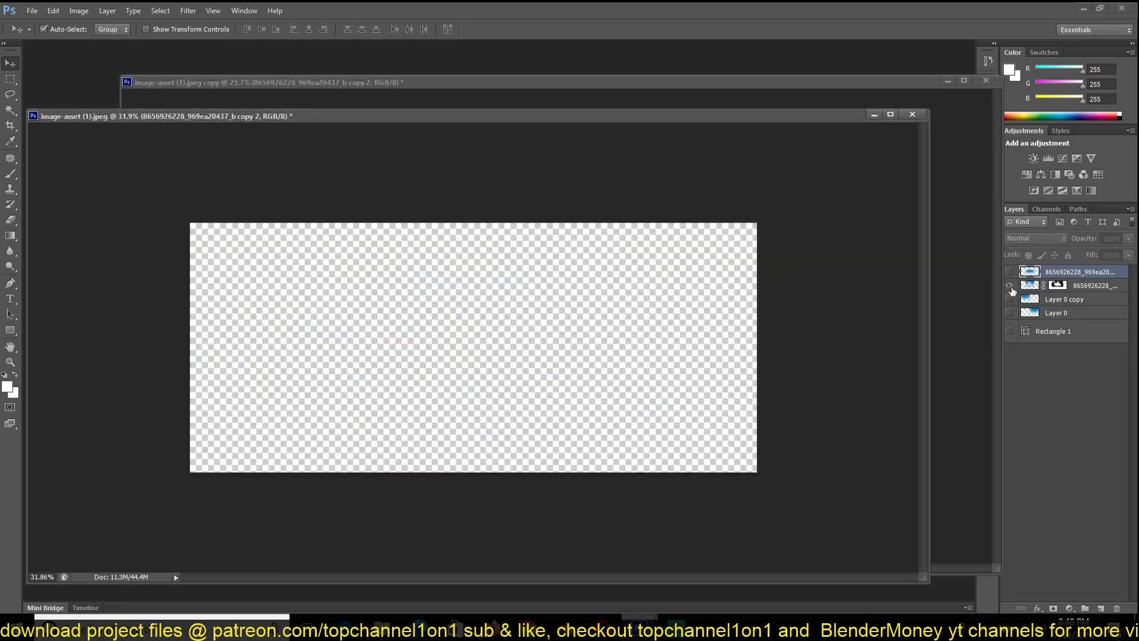
pyautogui.click(1009, 285)
pyautogui.click(1009, 300)
pyautogui.click(1010, 314)
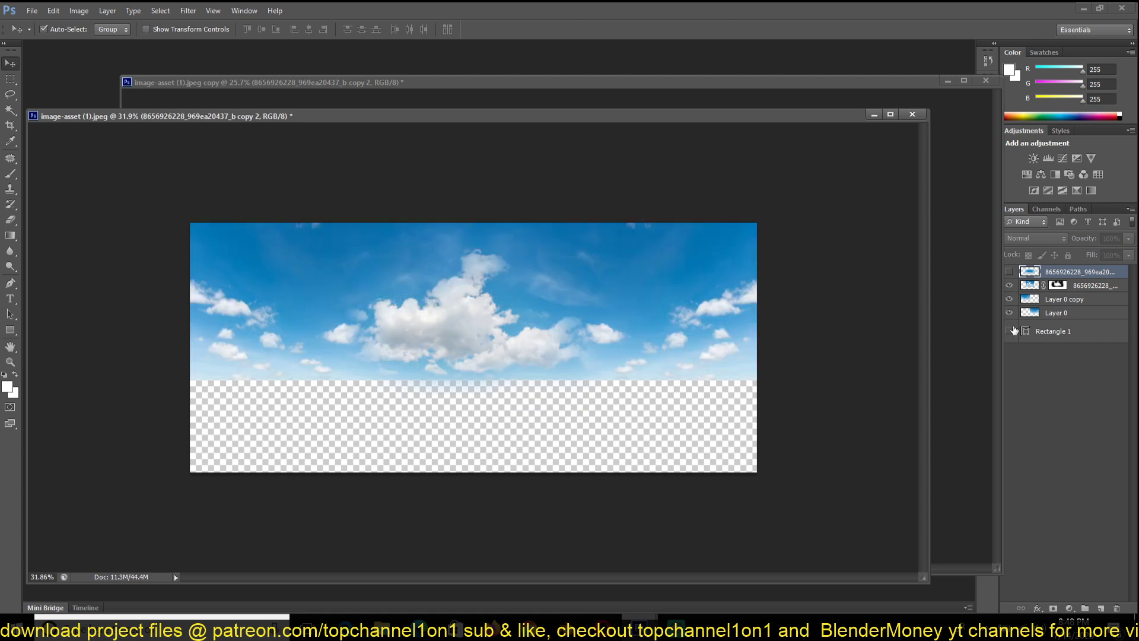
pyautogui.click(1010, 331)
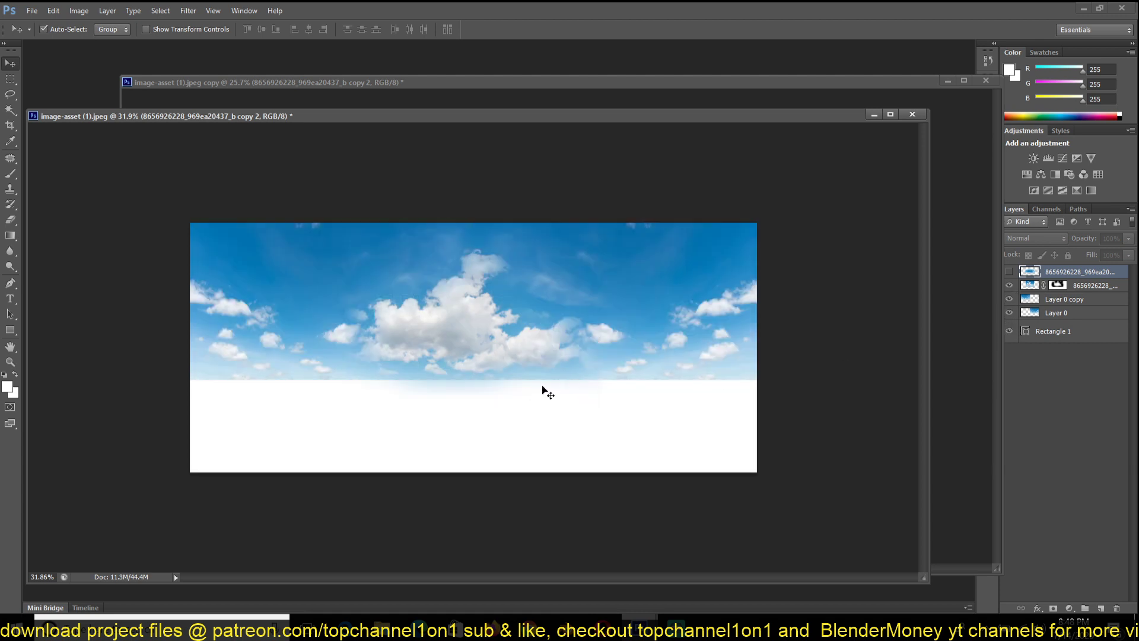
# Duplicate the three sky layers, hide the original Layer 0, merge the copies, and place a Rectangle 1 copy beneath
pyautogui.click(1072, 311)
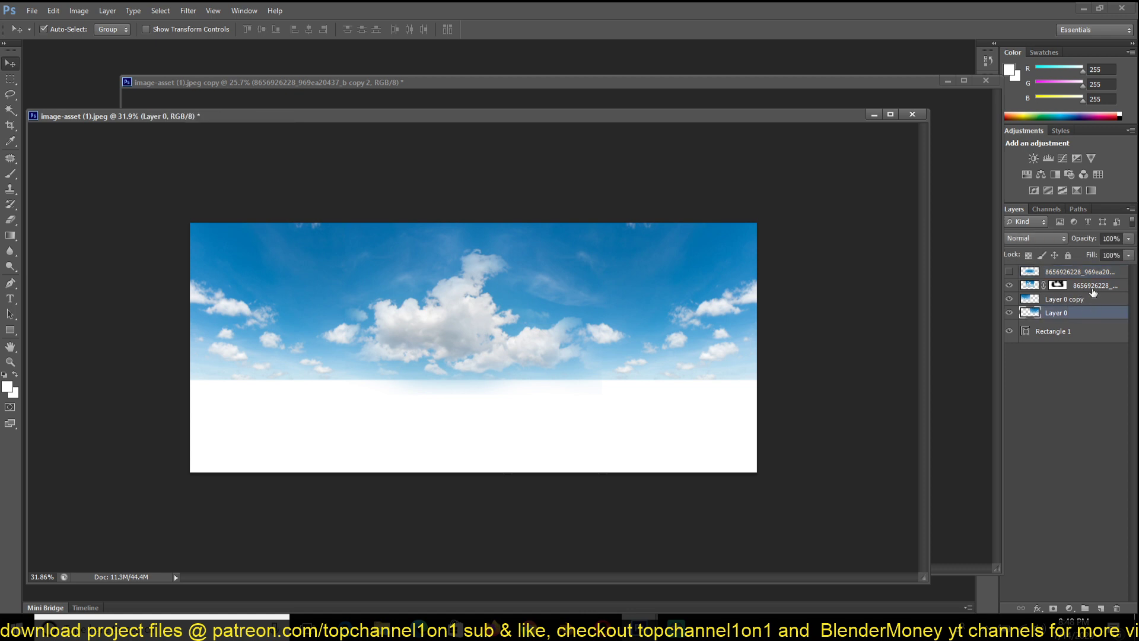
pyautogui.keyDown('shift'); pyautogui.click(1093, 288); pyautogui.keyUp('shift')
pyautogui.hotkey('ctrl', 'j')
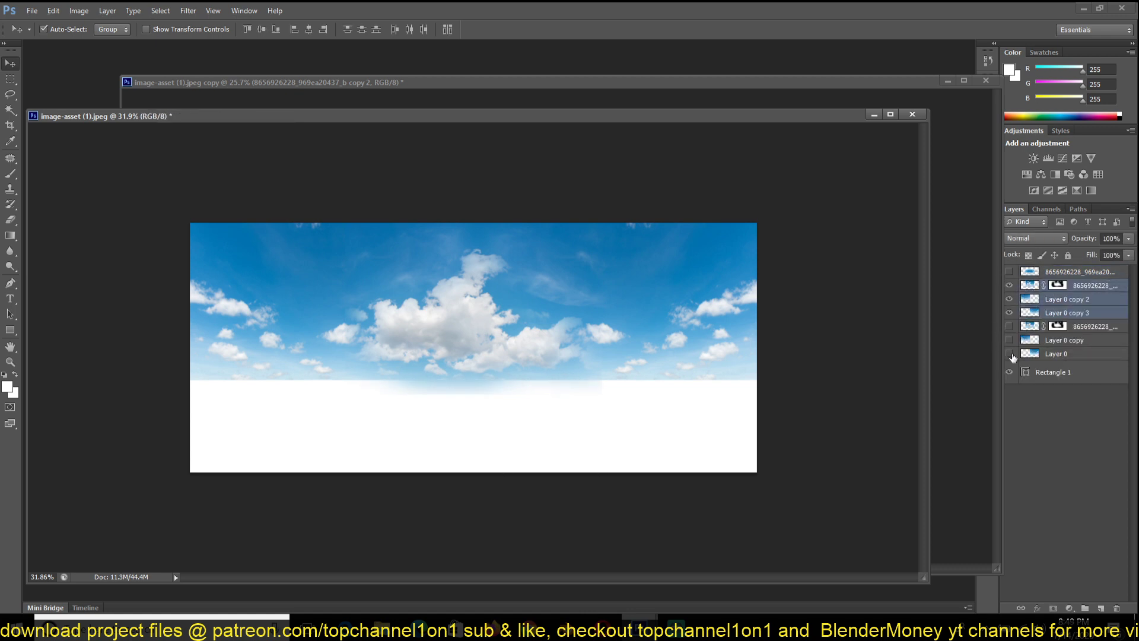
pyautogui.click(1011, 355)
pyautogui.hotkey('ctrl', 'e')
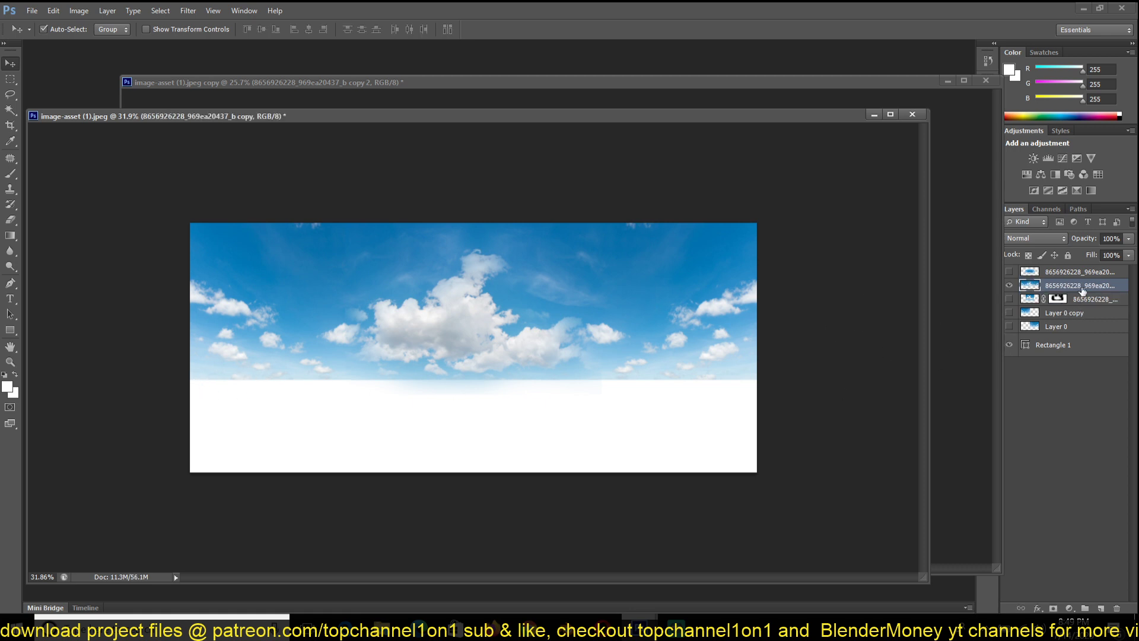
pyautogui.moveTo(1063, 355); pyautogui.dragTo(1043, 296)
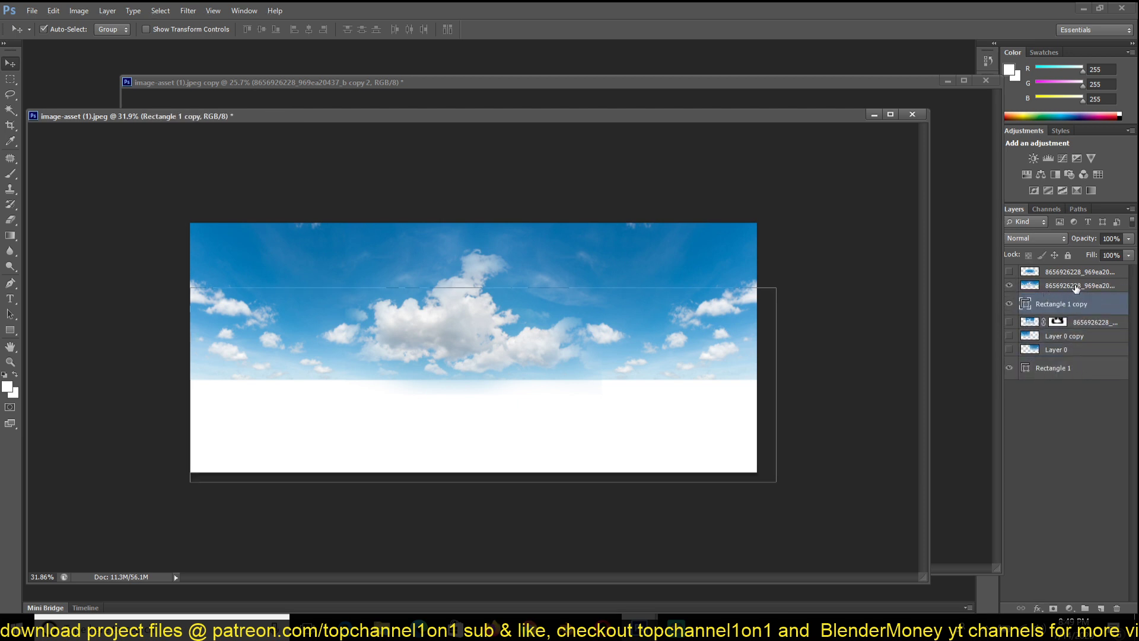
# Combine the merged sky and white rectangle copy into one Smart Object
pyautogui.keyDown('ctrl'); pyautogui.click(1067, 286); pyautogui.keyUp('ctrl')
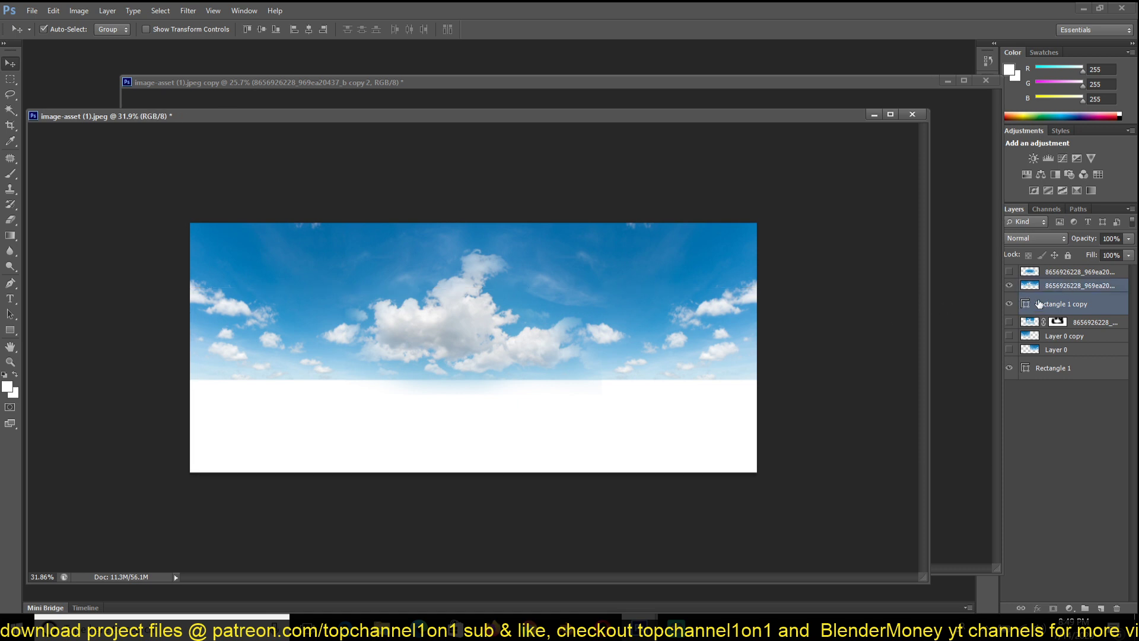
pyautogui.rightClick(1062, 313)
pyautogui.click(954, 250)
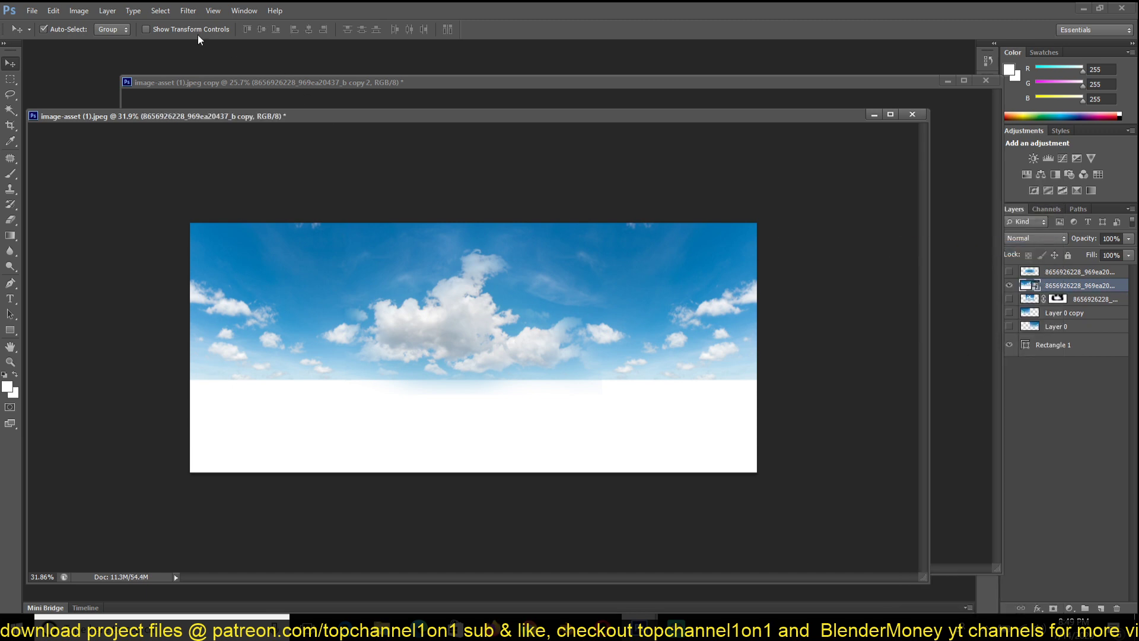
# Apply Distort > Polar Coordinates (rectangular to polar) to the smart object
pyautogui.click(188, 12)
pyautogui.click(187, 17)
pyautogui.click(184, 15)
pyautogui.moveTo(252, 177)
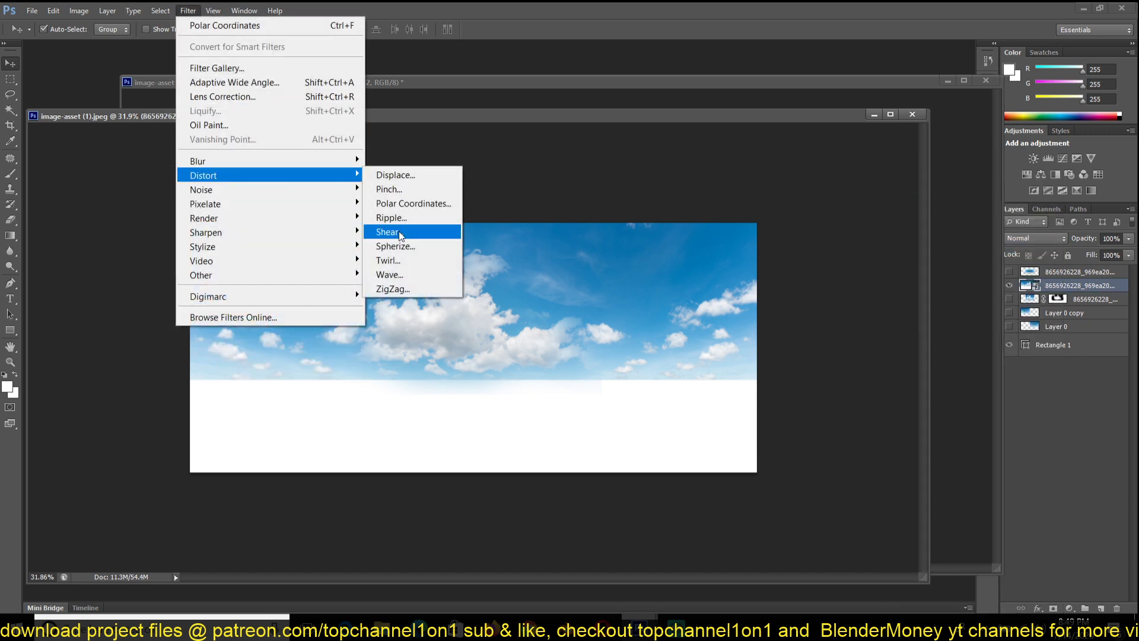
pyautogui.click(419, 204)
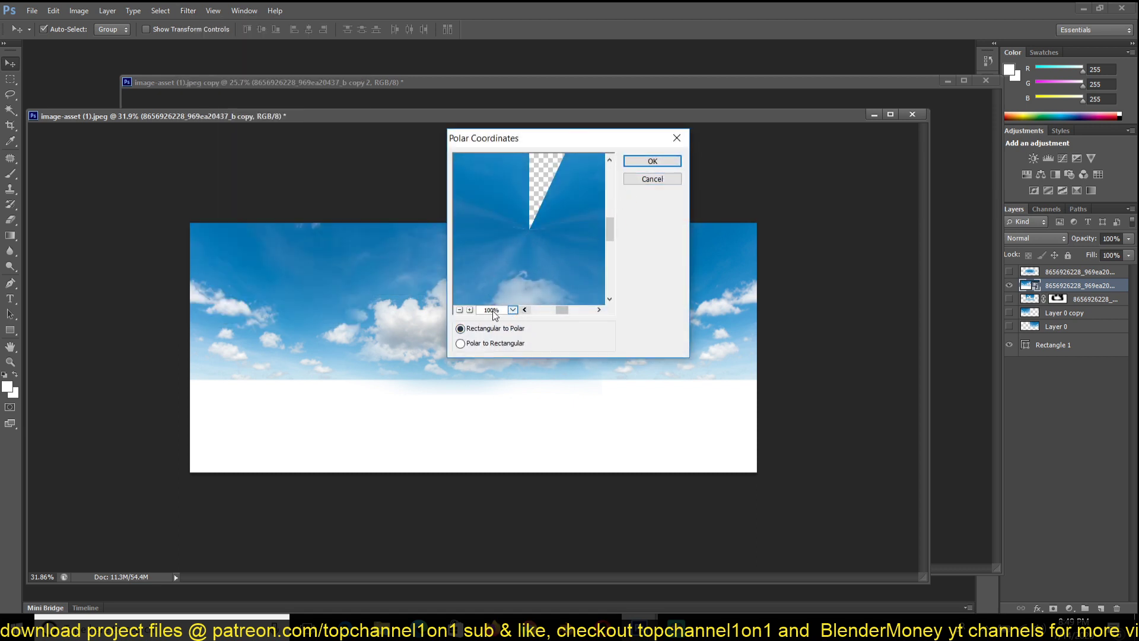
pyautogui.click(652, 161)
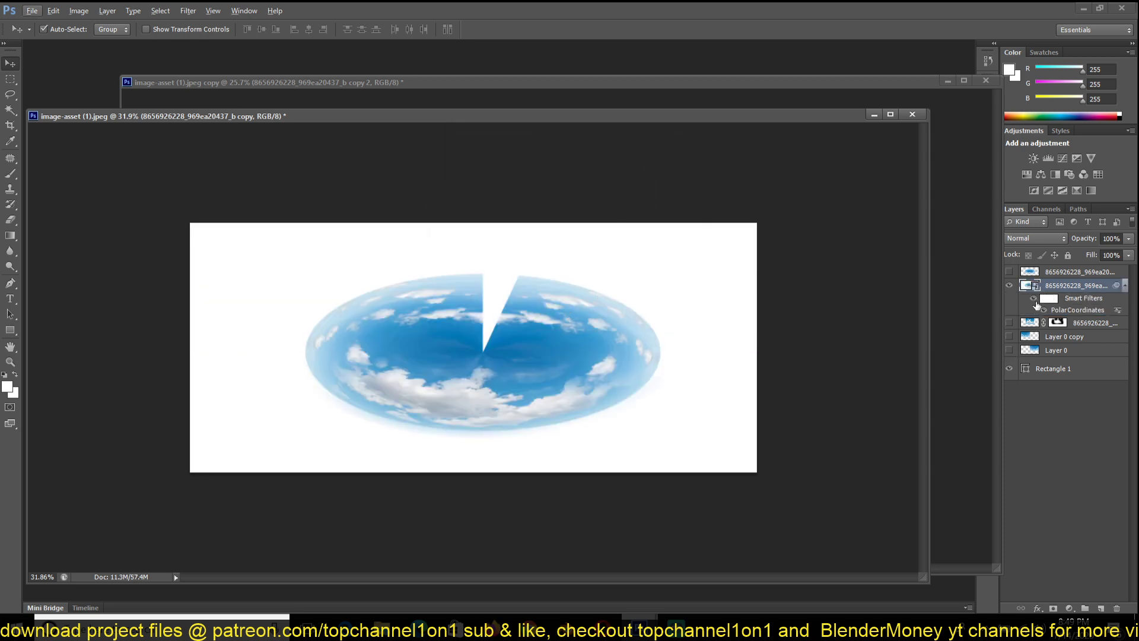
pyautogui.doubleClick(1063, 310)
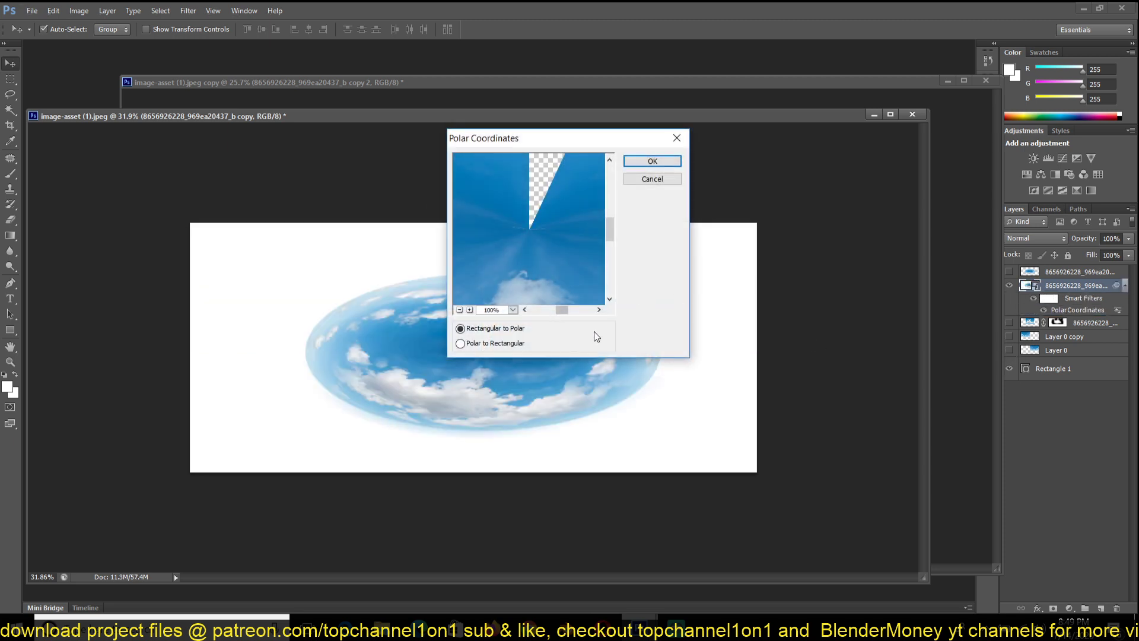
# Inside the smart object, stretch the sky to the canvas's right edge and save to update the ellipse
pyautogui.click(650, 181)
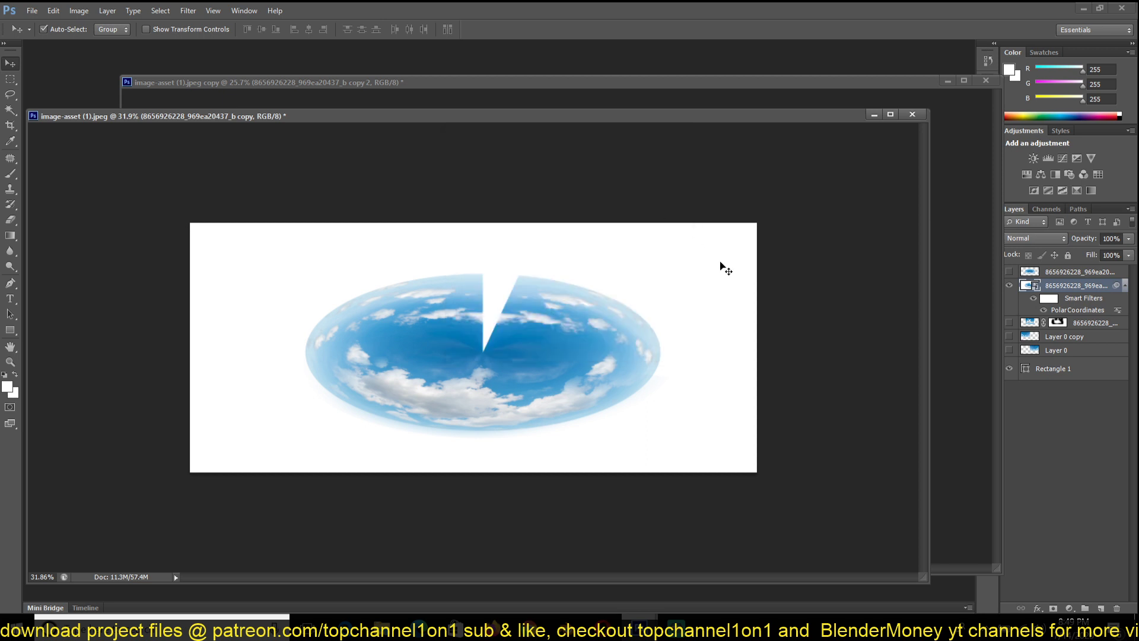
pyautogui.doubleClick(1032, 287)
pyautogui.press('Return')
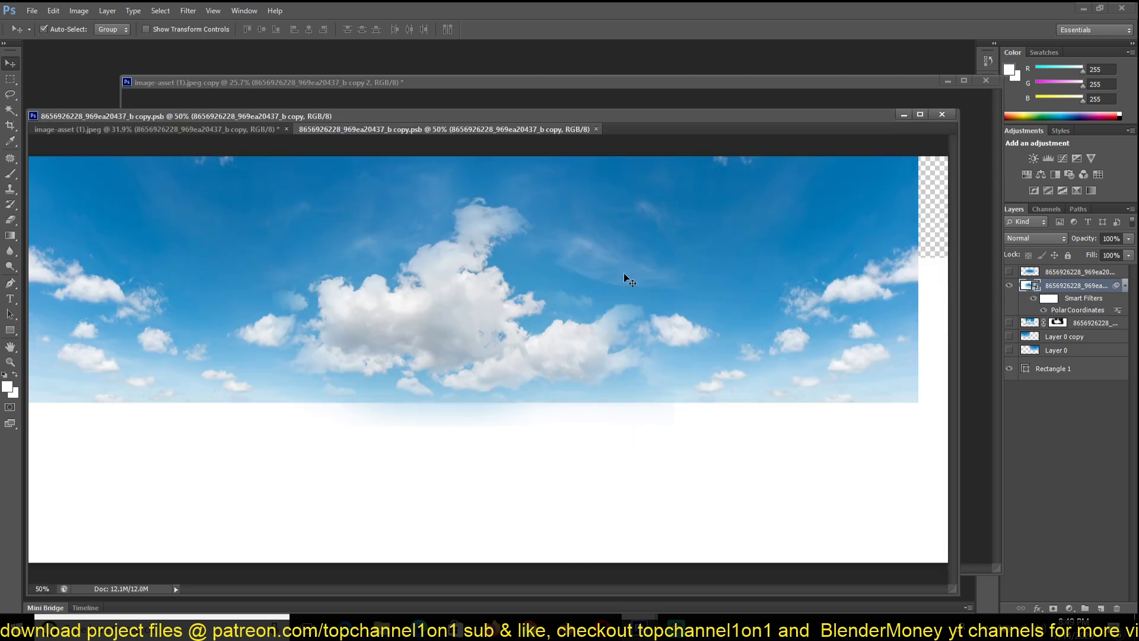
pyautogui.keyDown('alt'); pyautogui.scroll(-3, 581, 310); pyautogui.keyUp('alt')
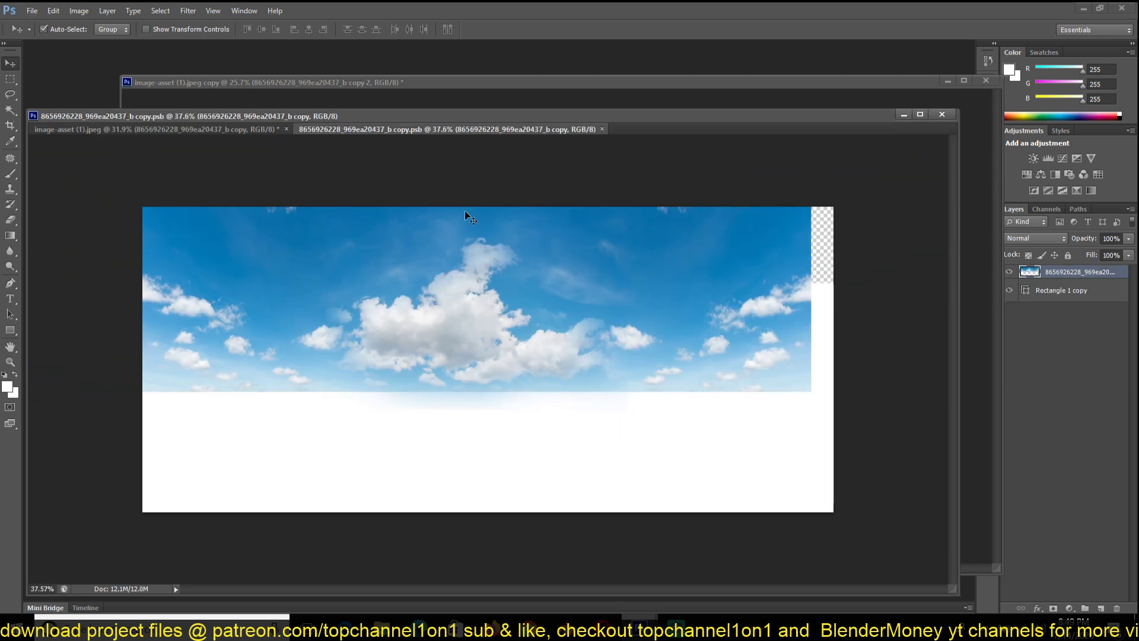
pyautogui.click(244, 130)
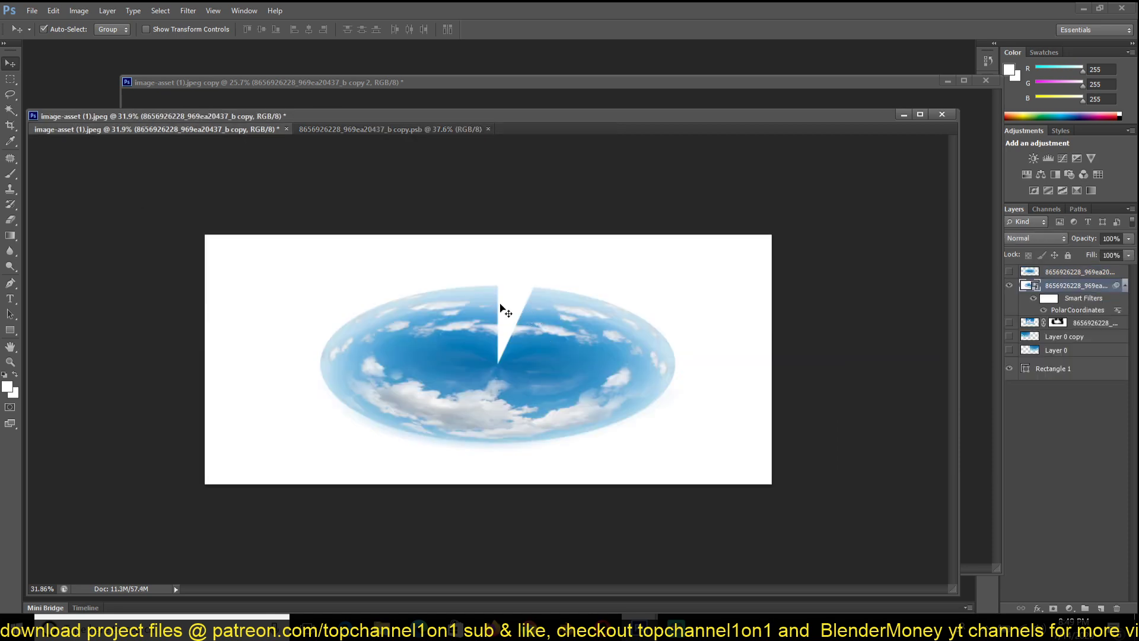
pyautogui.click(451, 129)
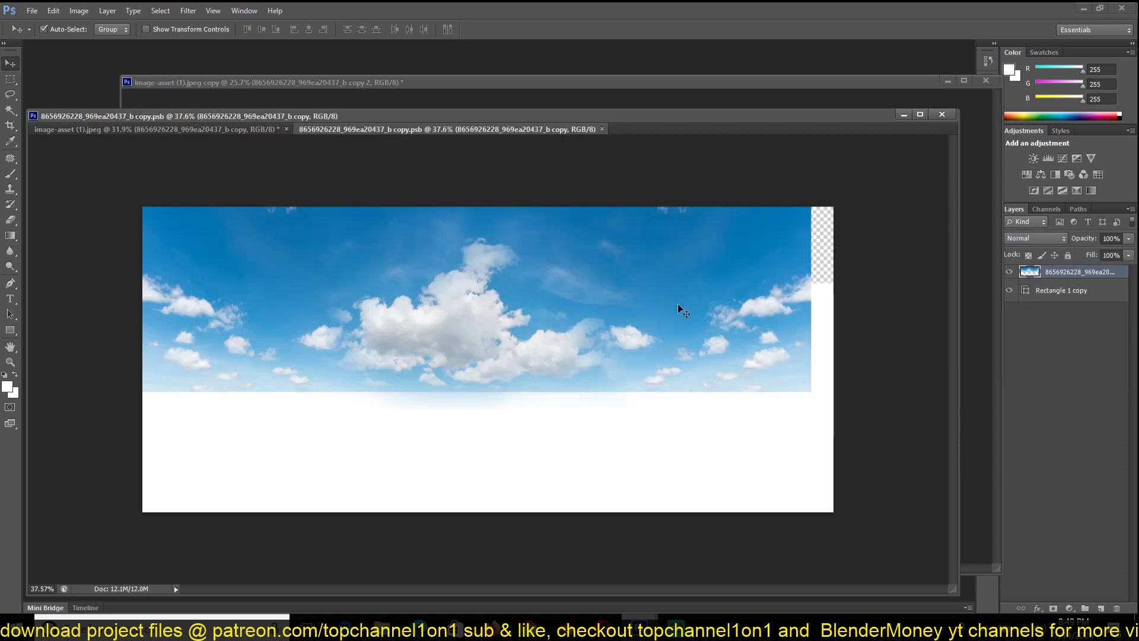
pyautogui.hotkey('ctrl', 't')
pyautogui.moveTo(811, 409); pyautogui.dragTo(834, 412)
pyautogui.press('Return')
pyautogui.hotkey('ctrl', 's')
# Stretch the smart-object sky about 108% taller and save, enlarging the polar ellipse
pyautogui.click(227, 130)
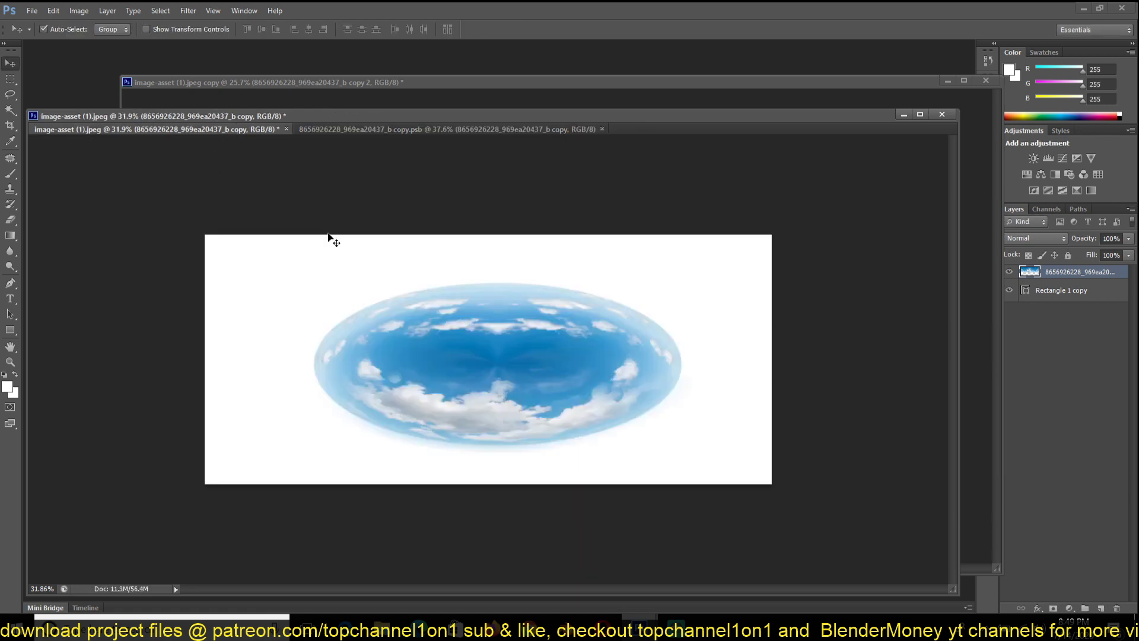
pyautogui.hotkey('ctrl', 'shift', 's')
pyautogui.click(752, 338)
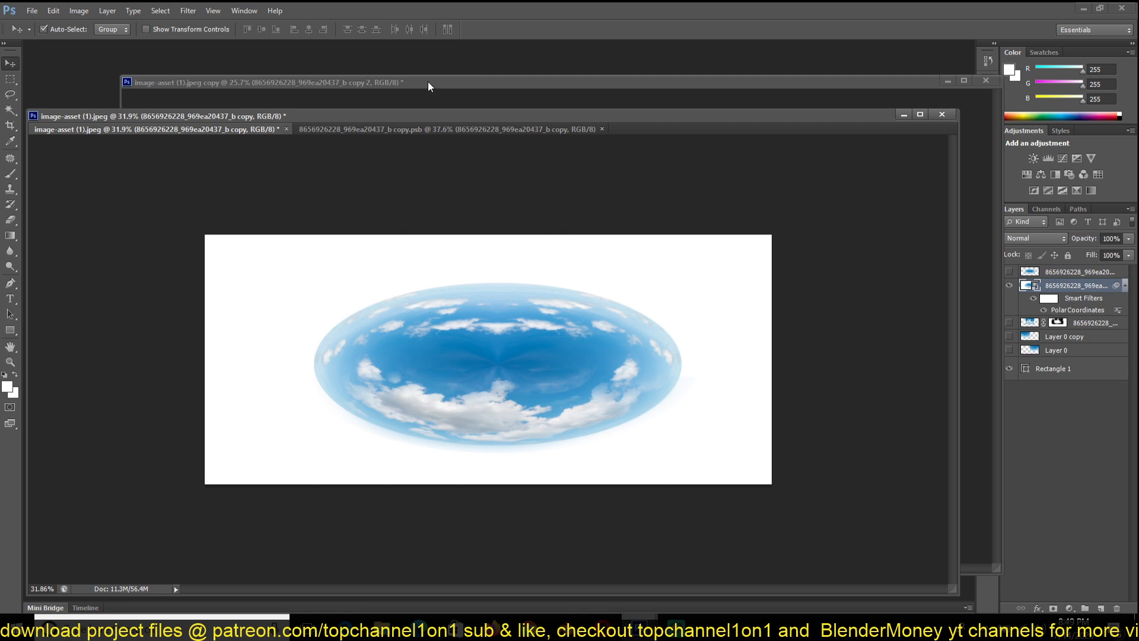
pyautogui.click(417, 130)
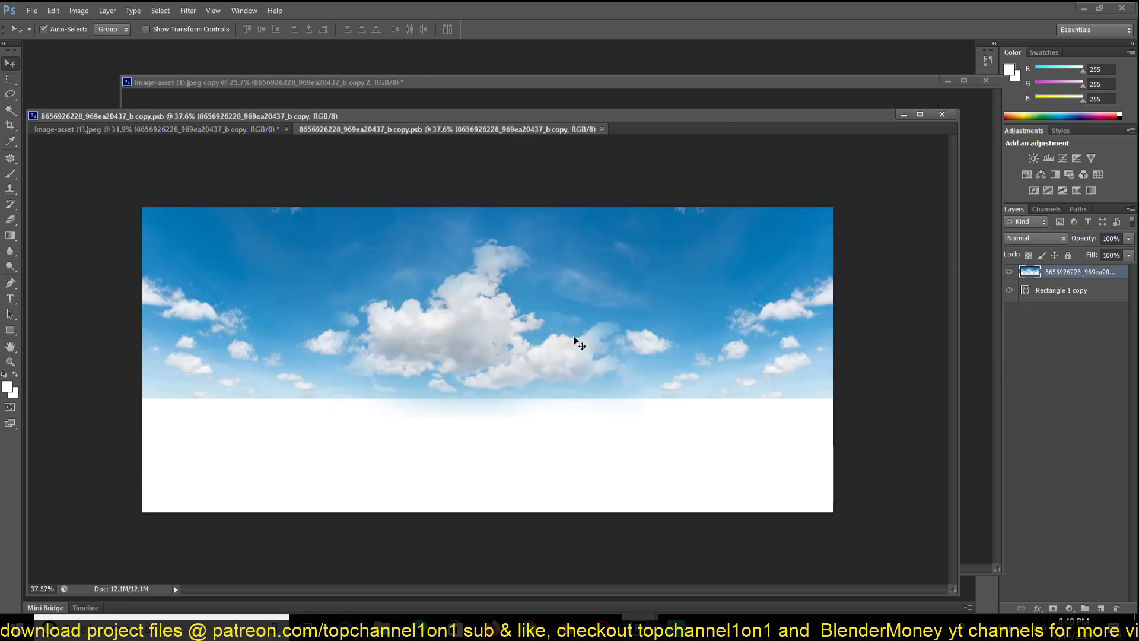
pyautogui.moveTo(575, 339); pyautogui.dragTo(578, 344)
pyautogui.hotkey('ctrl', 't')
pyautogui.moveTo(491, 413); pyautogui.dragTo(496, 451)
pyautogui.press('Return')
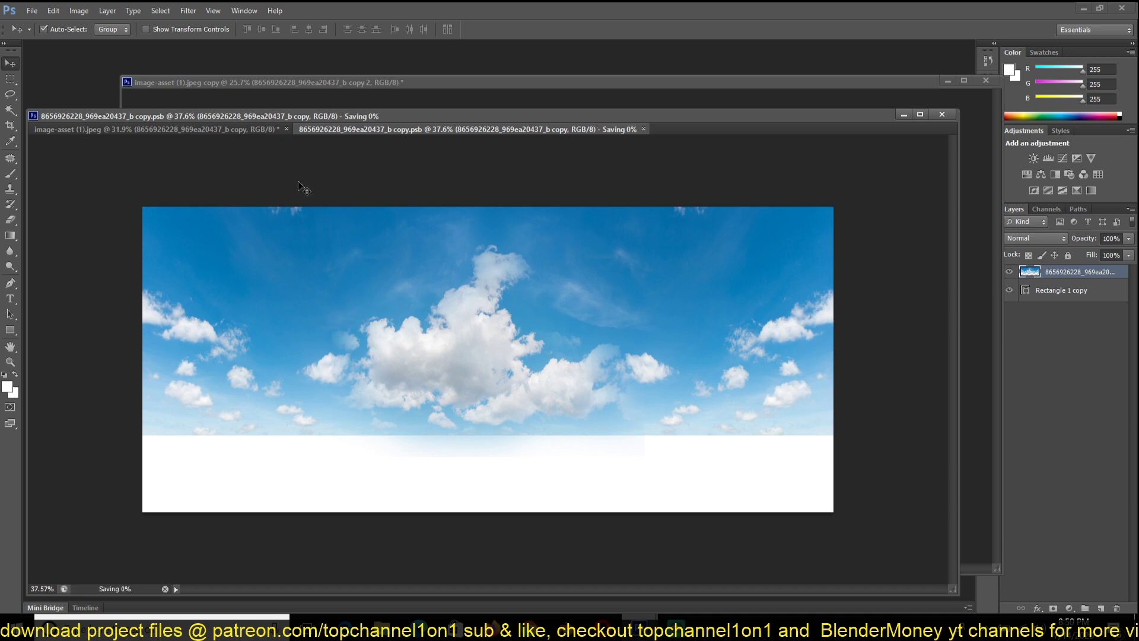
pyautogui.click(258, 130)
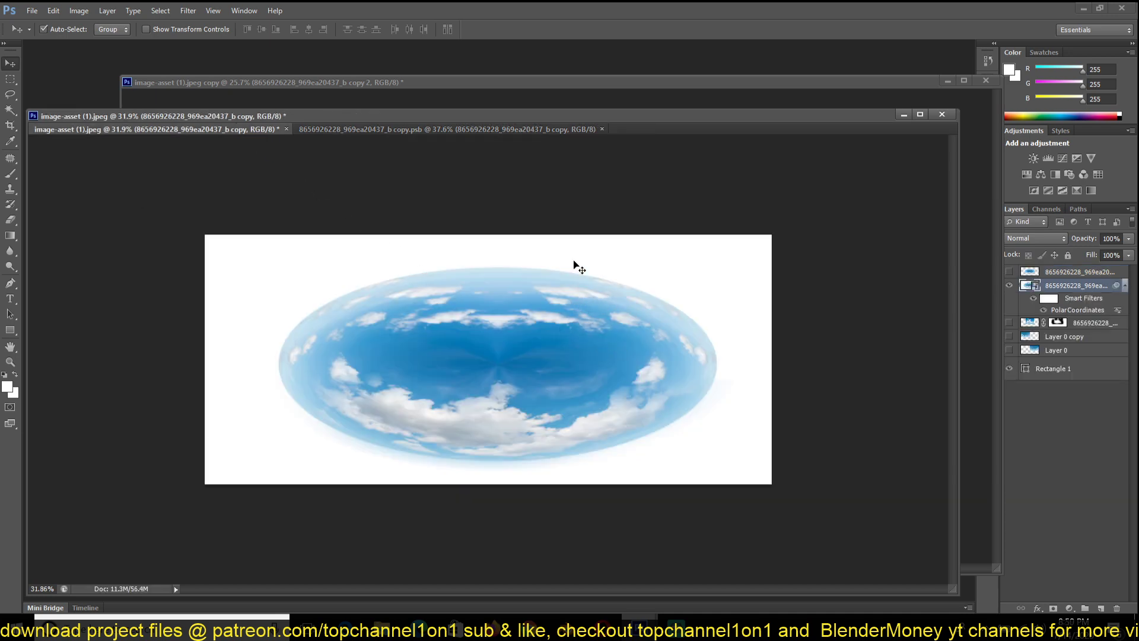
pyautogui.click(457, 129)
pyautogui.click(233, 128)
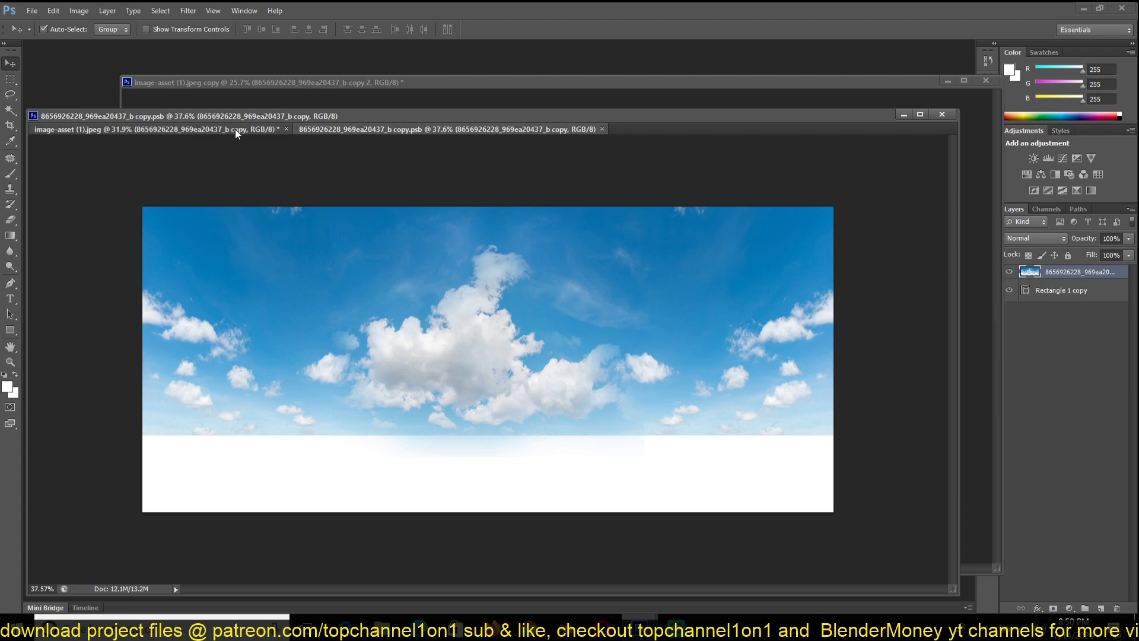
# Export the elliptical sky via Save for Web as JPEG, replacing the existing 1.jpg
pyautogui.hotkey('ctrl', 'alt', 'shift', 's')
pyautogui.click(657, 483)
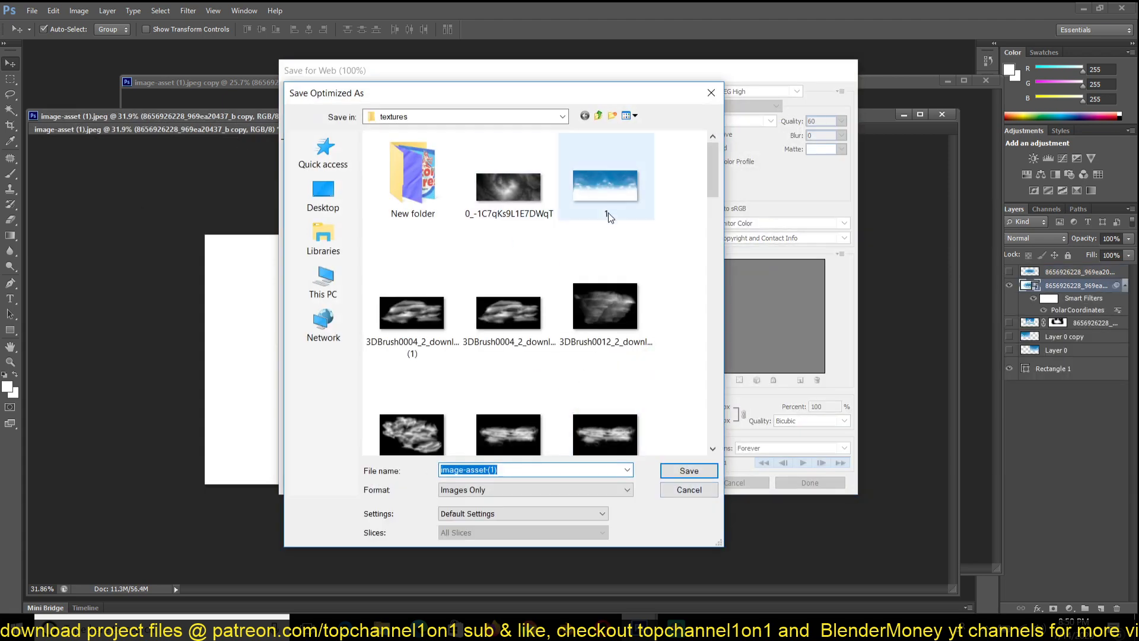
pyautogui.doubleClick(614, 210)
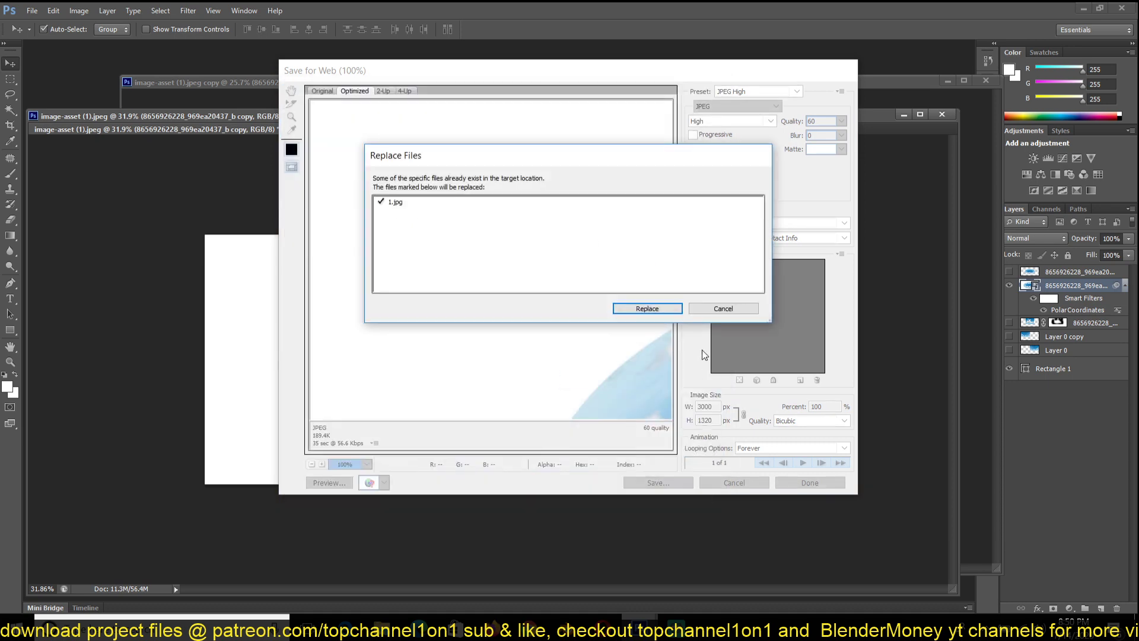
pyautogui.click(671, 313)
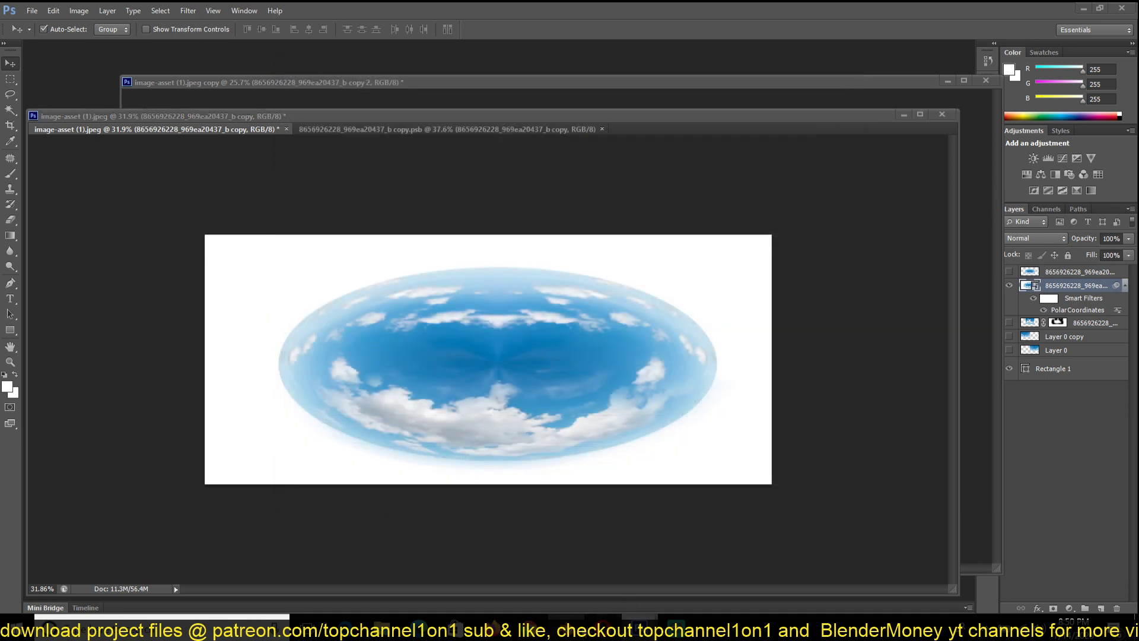
pyautogui.hotkey('alt', 'Tab')
# Load 1.jpg from D:\textures into the world's mirror-ball image texture node
pyautogui.click(683, 419)
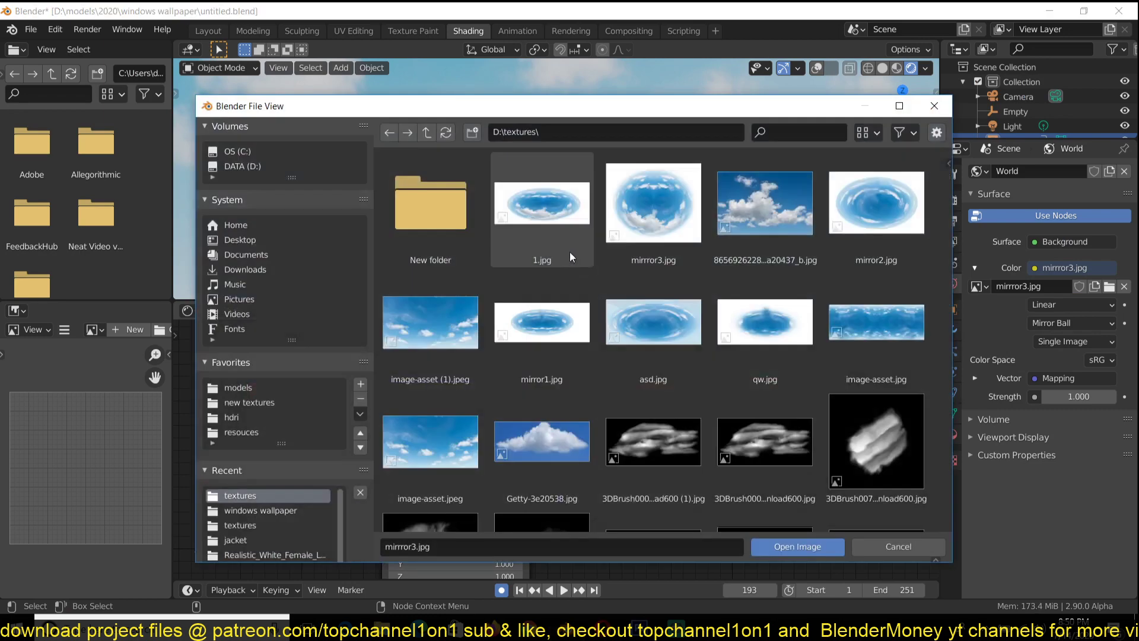
pyautogui.click(561, 222)
pyautogui.doubleClick(561, 222)
# Orbit the viewport from the camera view to inspect the new cloudy sky
pyautogui.moveTo(584, 255); pyautogui.dragTo(648, 236, button='middle')
pyautogui.press('KP_0')
pyautogui.scroll(1, 648, 236)
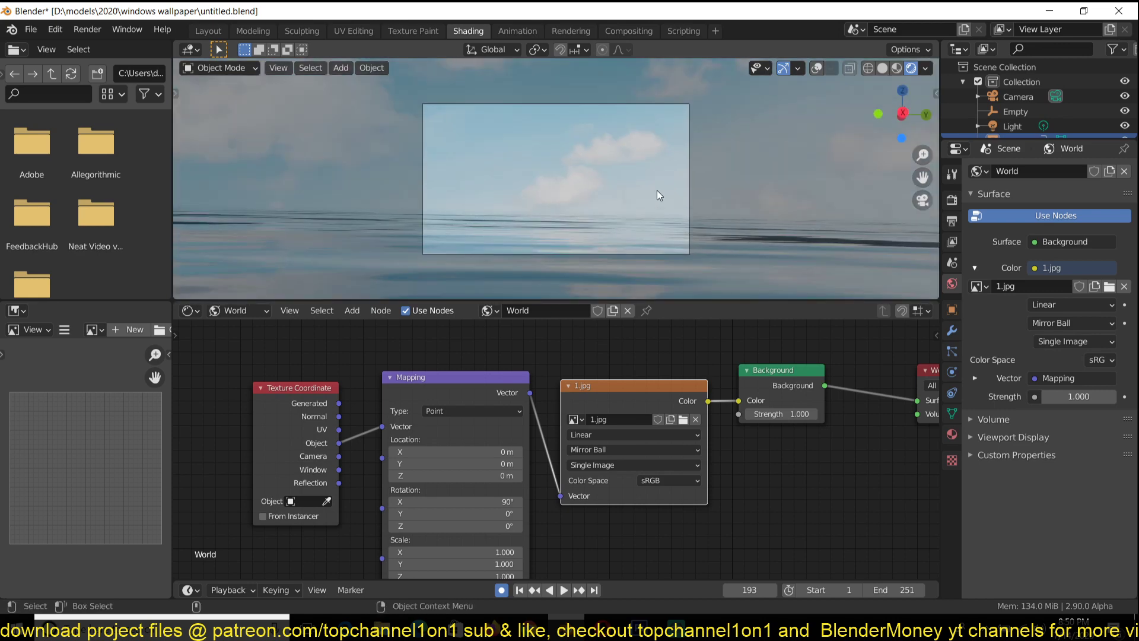
pyautogui.scroll(1, 657, 189)
pyautogui.click(718, 108)
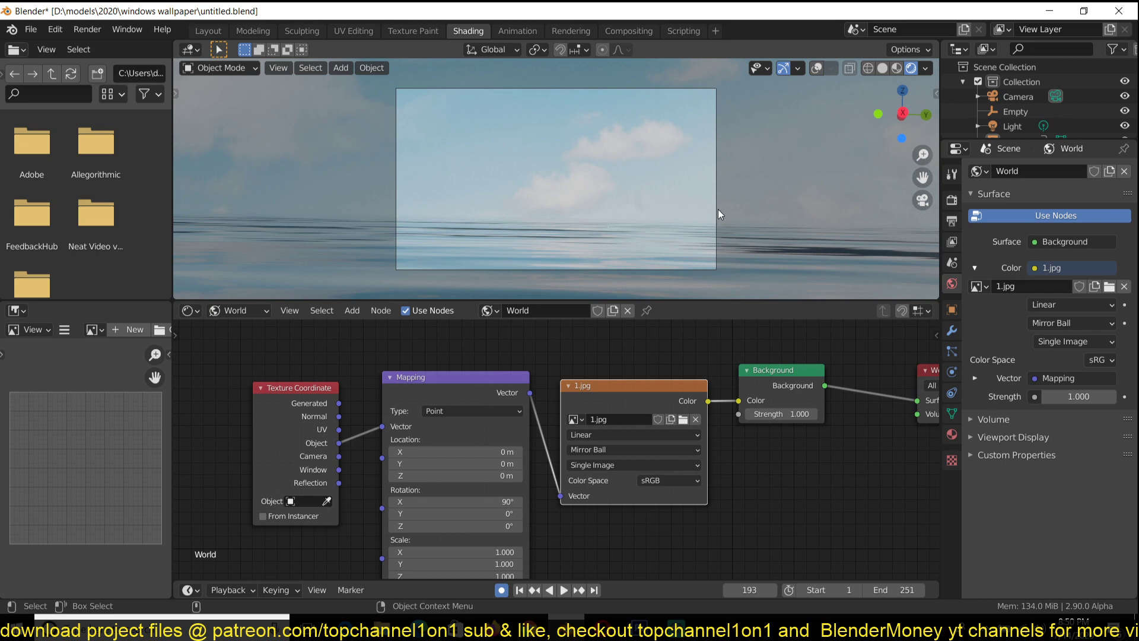
pyautogui.moveTo(717, 217); pyautogui.dragTo(753, 180, button='middle')
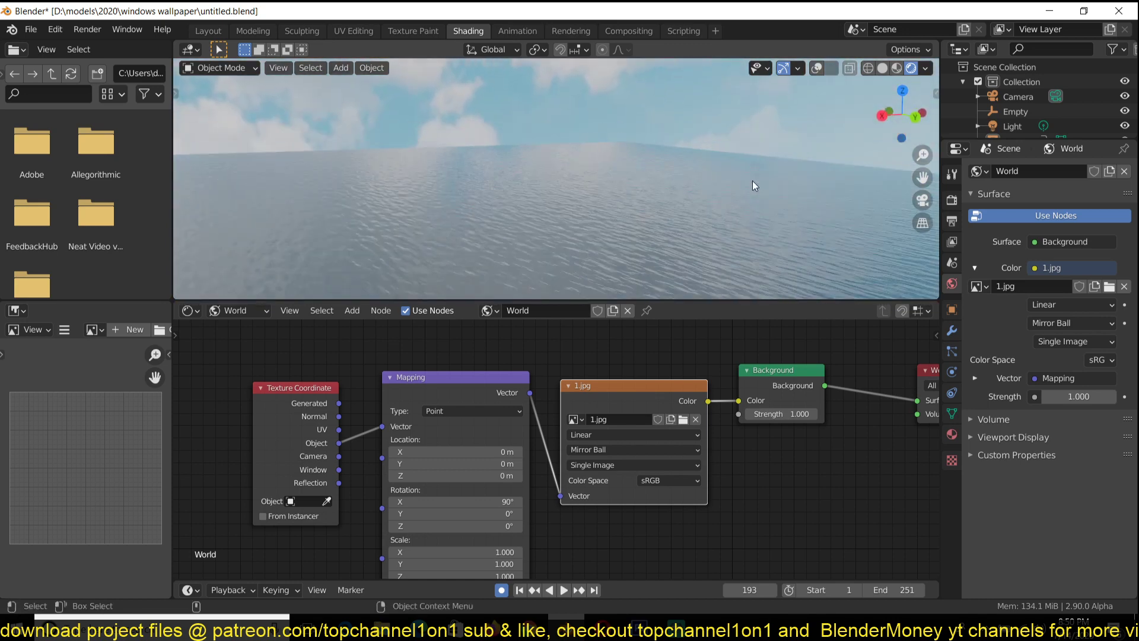
pyautogui.moveTo(663, 229); pyautogui.dragTo(753, 196, button='middle')
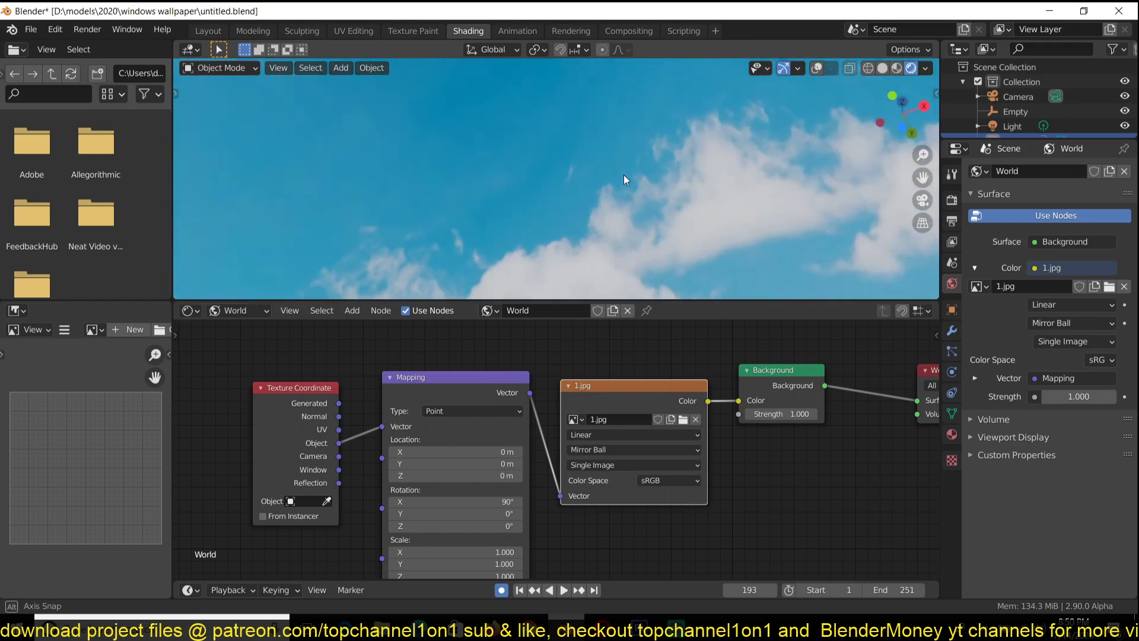
pyautogui.moveTo(619, 176); pyautogui.dragTo(369, 155, button='middle')
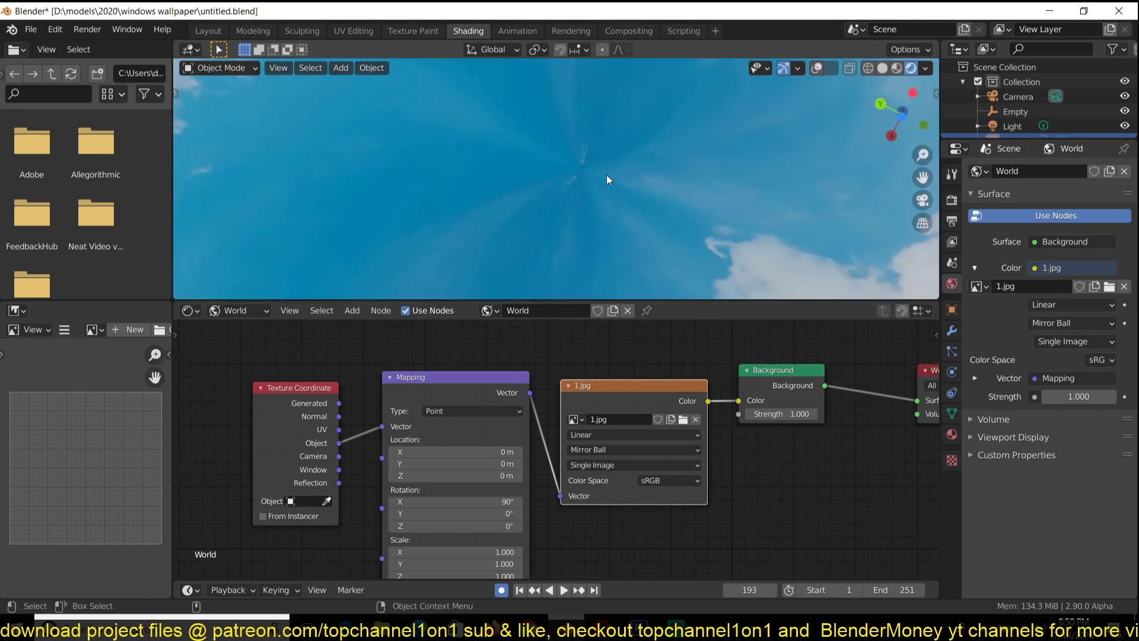
pyautogui.moveTo(569, 169); pyautogui.dragTo(682, 240, button='middle')
# Move the Texture Coordinate and Mapping nodes further left in the node editor
pyautogui.scroll(-1, 610, 382)
pyautogui.moveTo(610, 382); pyautogui.dragTo(610, 402, button='middle')
pyautogui.moveTo(608, 391); pyautogui.dragTo(360, 444)
pyautogui.click(491, 389)
pyautogui.moveTo(499, 391); pyautogui.dragTo(273, 454)
# Duplicate the 1.jpg image node above the original and load mirror2.jpg into the copy
pyautogui.click(624, 419)
pyautogui.moveTo(628, 441); pyautogui.dragTo(624, 479, button='middle')
pyautogui.hotkey('shift', 'd')
pyautogui.click(636, 379)
pyautogui.click(641, 381)
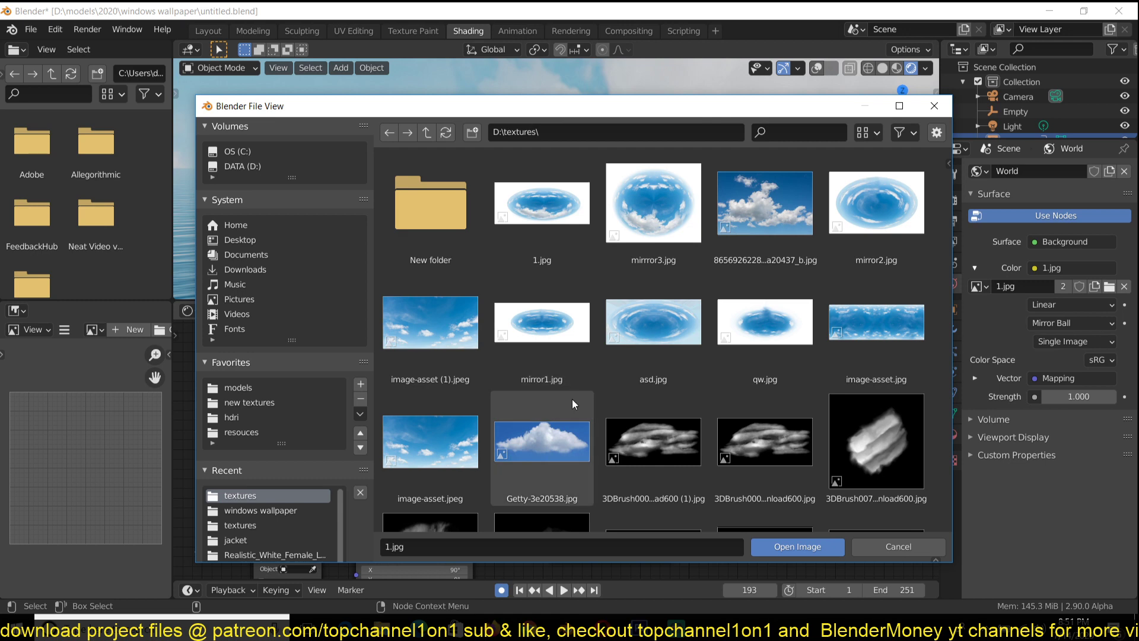
pyautogui.doubleClick(857, 232)
# Preview mirror2.jpg alone as the world sky in the viewport
pyautogui.keyDown('ctrl'); pyautogui.keyDown('shift'); pyautogui.click(628, 362); pyautogui.keyUp('shift'); pyautogui.keyUp('ctrl')
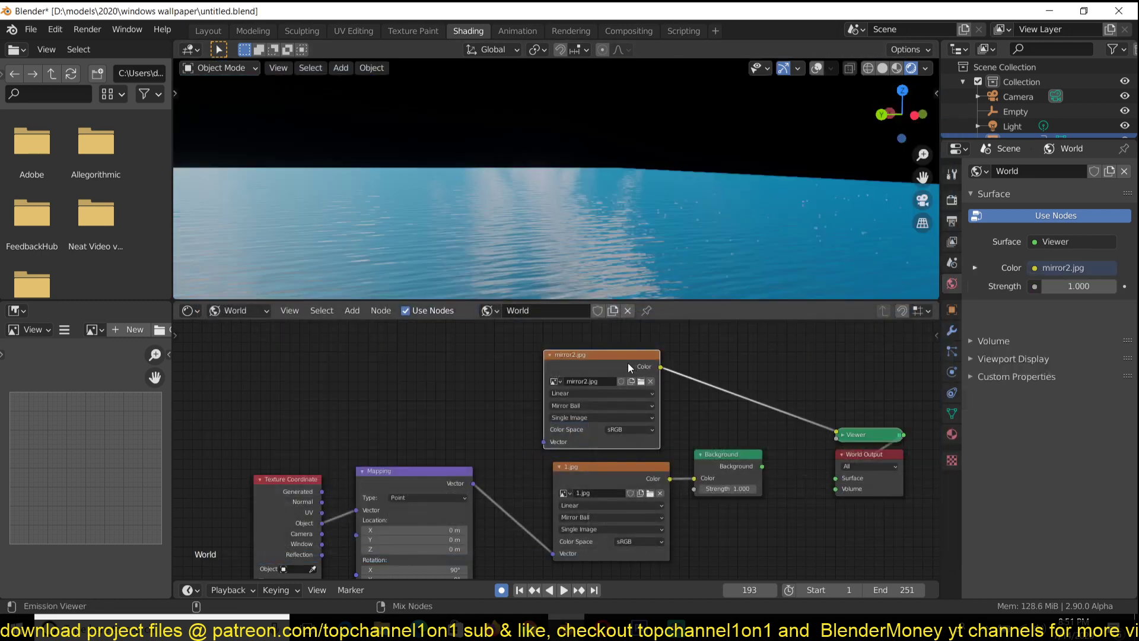
pyautogui.scroll(-3, 631, 187)
pyautogui.moveTo(631, 187); pyautogui.dragTo(614, 229, button='middle')
pyautogui.scroll(1, 532, 447)
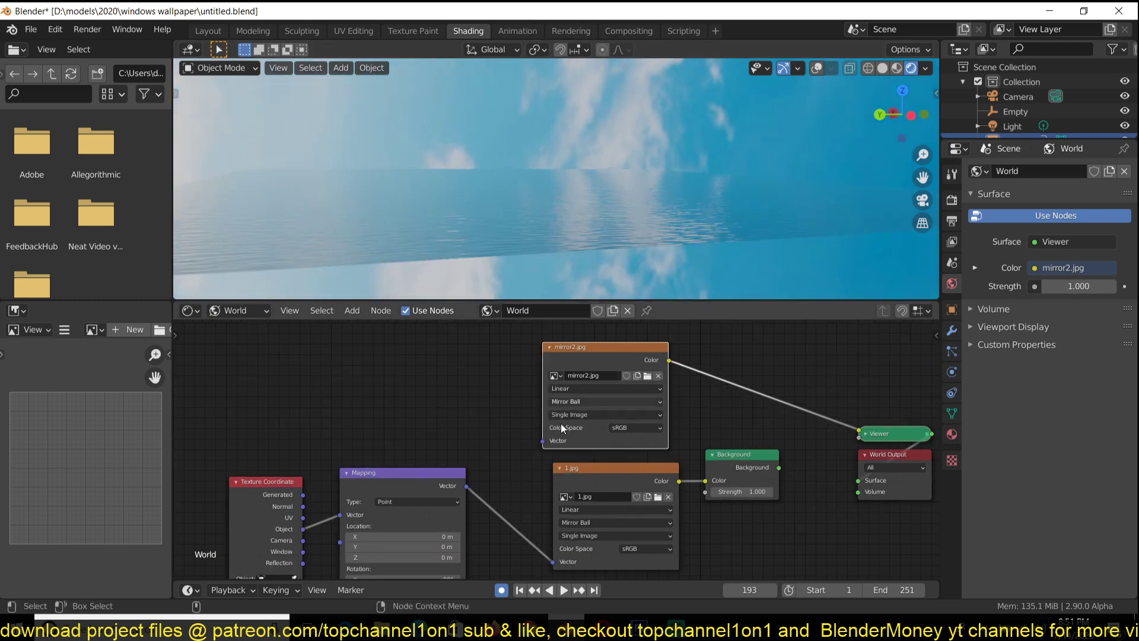
pyautogui.moveTo(510, 448); pyautogui.dragTo(588, 419, button='middle')
pyautogui.scroll(-1, 569, 434)
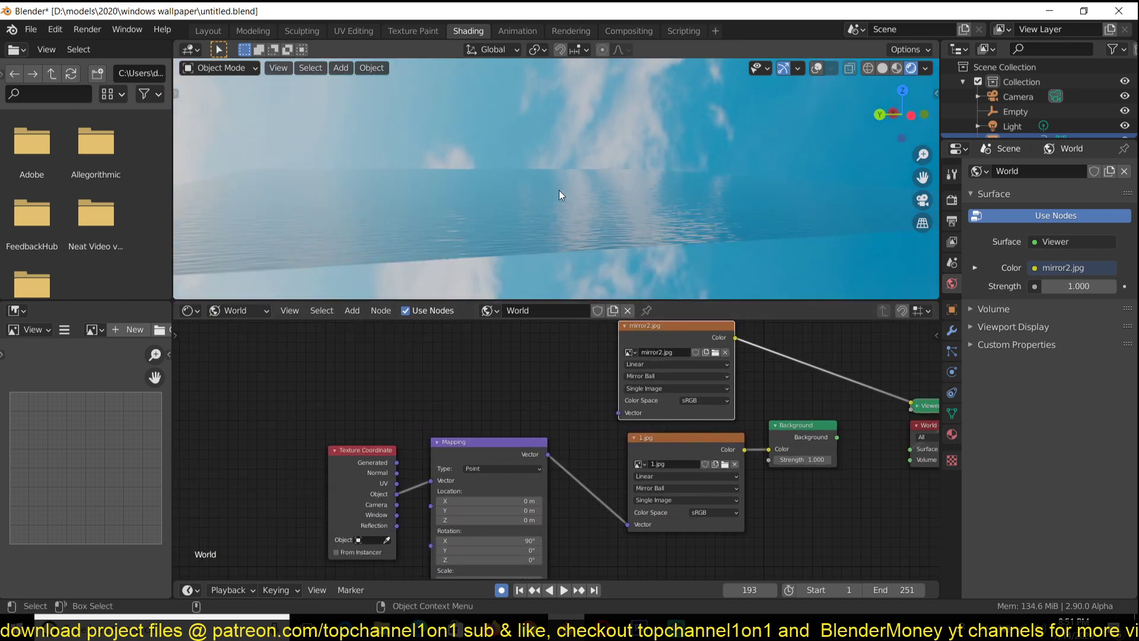
# Duplicate Texture Coordinate and Mapping, linking the new Mapping to mirror2.jpg's Vector input
pyautogui.moveTo(319, 413); pyautogui.dragTo(511, 506)
pyautogui.moveTo(484, 501); pyautogui.dragTo(495, 549, button='middle')
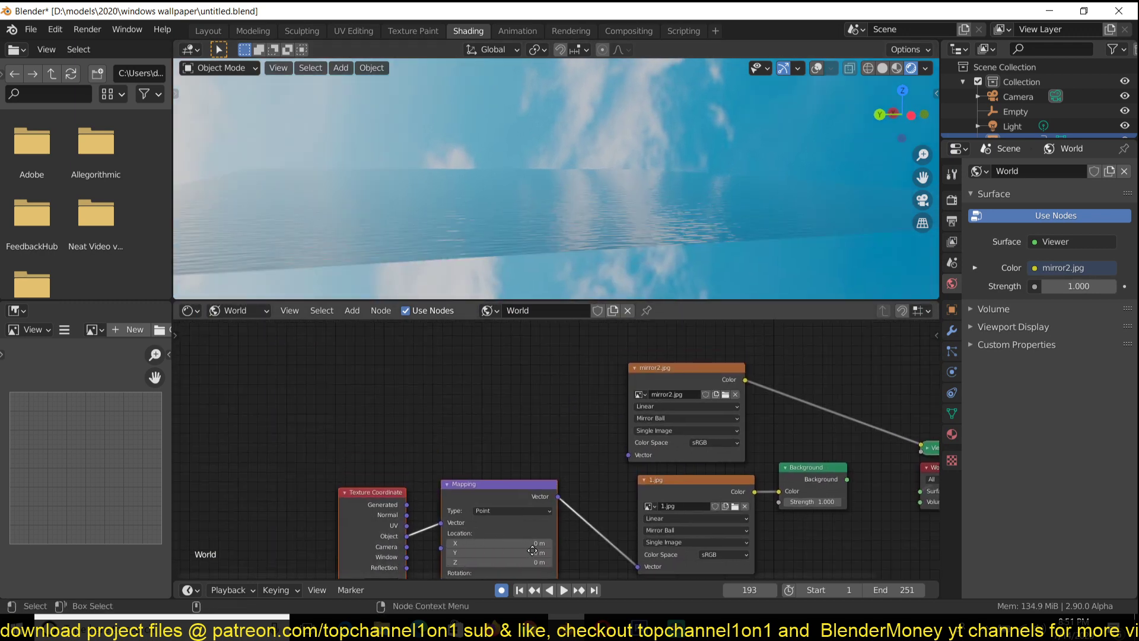
pyautogui.hotkey('shift', 'd')
pyautogui.click(433, 363)
pyautogui.moveTo(548, 404); pyautogui.dragTo(547, 428, button='middle')
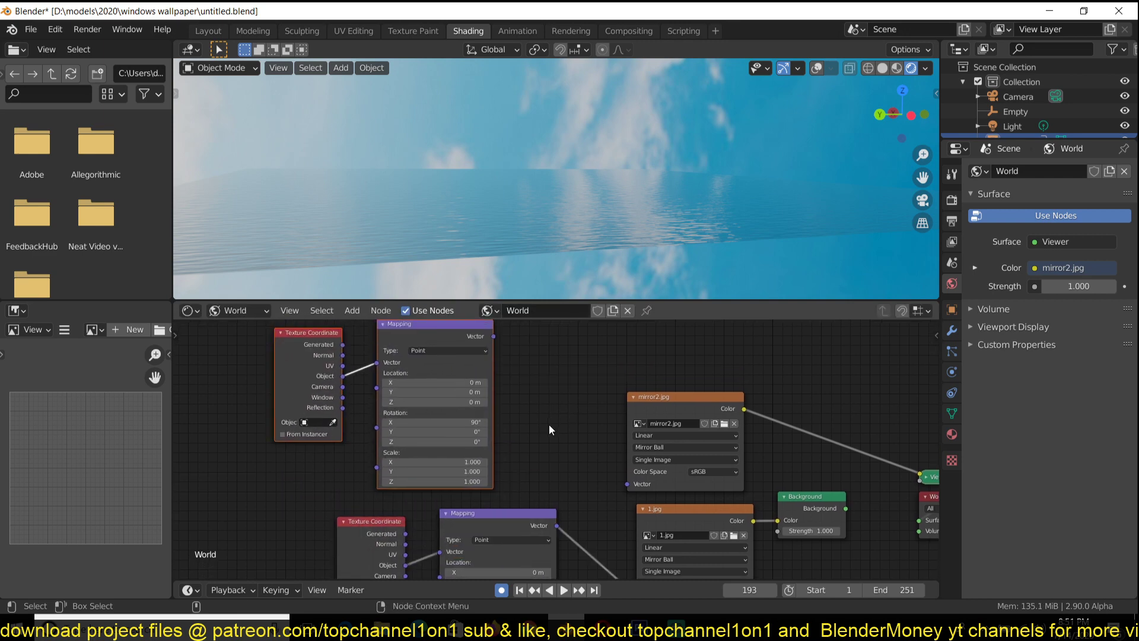
pyautogui.moveTo(493, 336); pyautogui.dragTo(585, 435)
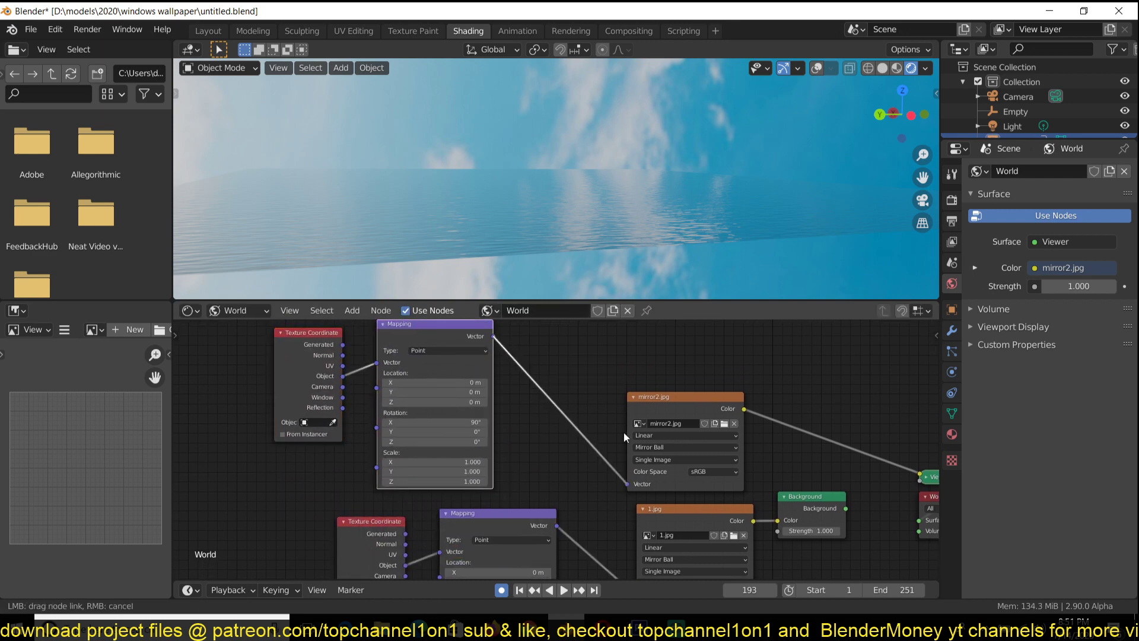
pyautogui.moveTo(624, 482); pyautogui.dragTo(624, 484)
# Switch the viewport preview between 1.jpg and mirror2.jpg to compare the two skies
pyautogui.scroll(-2, 668, 471)
pyautogui.moveTo(668, 472); pyautogui.dragTo(638, 490, button='middle')
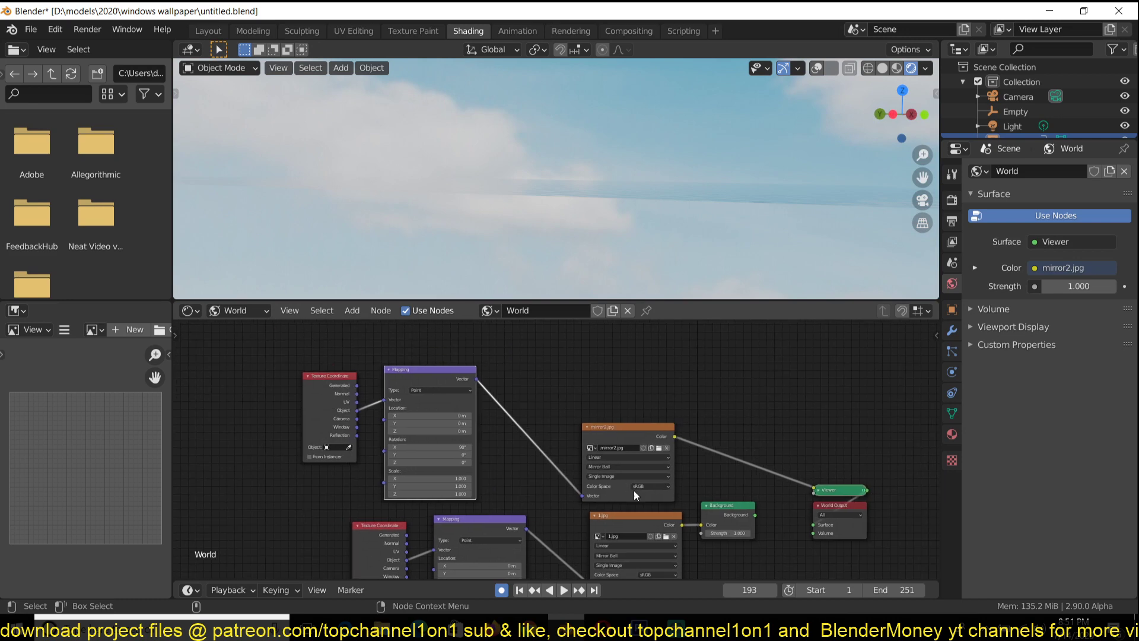
pyautogui.keyDown('ctrl'); pyautogui.keyDown('shift'); pyautogui.click(647, 518); pyautogui.keyUp('shift'); pyautogui.keyUp('ctrl')
pyautogui.keyDown('ctrl'); pyautogui.keyDown('shift'); pyautogui.click(663, 434); pyautogui.keyUp('shift'); pyautogui.keyUp('ctrl')
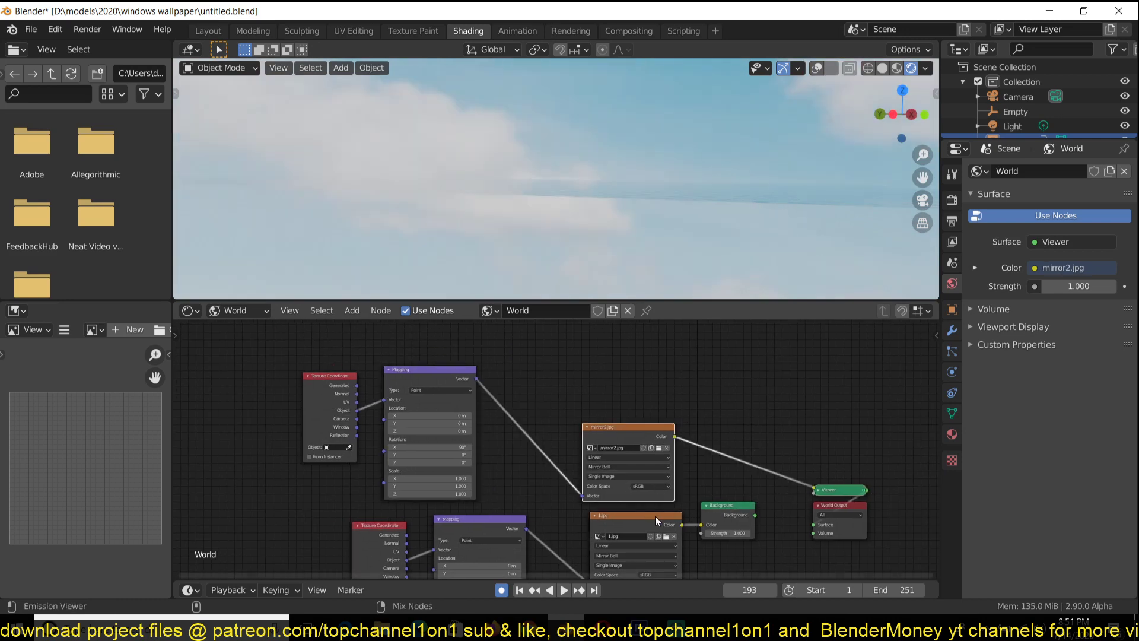
pyautogui.keyDown('ctrl'); pyautogui.keyDown('shift'); pyautogui.click(655, 514); pyautogui.keyUp('shift'); pyautogui.keyUp('ctrl')
pyautogui.keyDown('ctrl'); pyautogui.keyDown('shift'); pyautogui.click(659, 433); pyautogui.keyUp('shift'); pyautogui.keyUp('ctrl')
pyautogui.keyDown('ctrl'); pyautogui.keyDown('shift'); pyautogui.click(651, 514); pyautogui.keyUp('shift'); pyautogui.keyUp('ctrl')
pyautogui.moveTo(608, 216); pyautogui.dragTo(633, 241, button='middle')
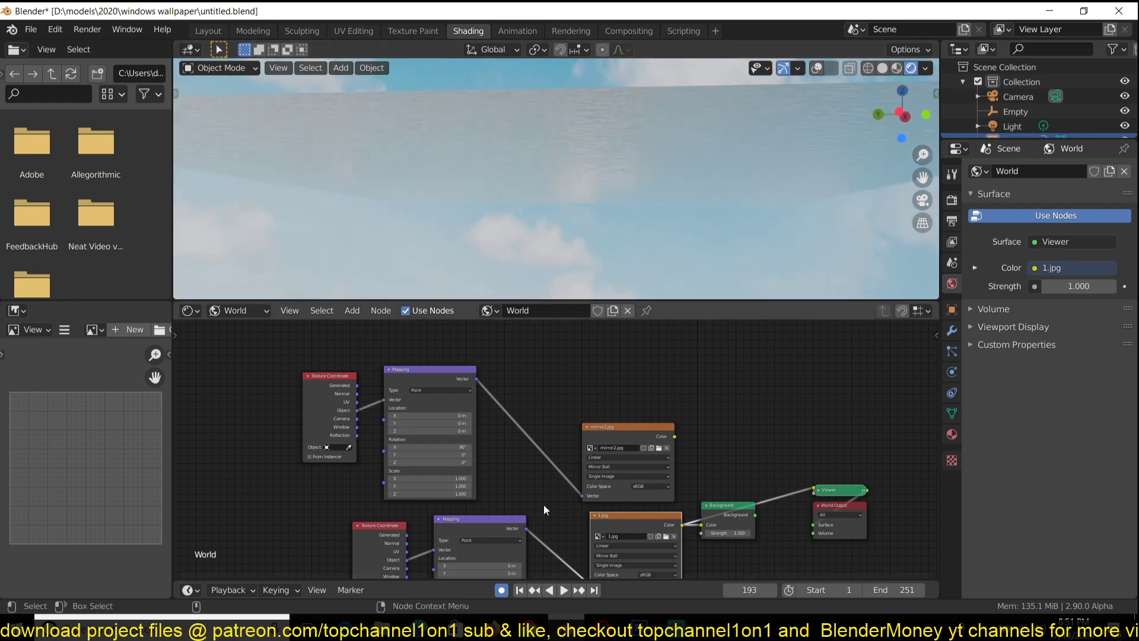
pyautogui.moveTo(547, 504); pyautogui.dragTo(571, 467, button='middle')
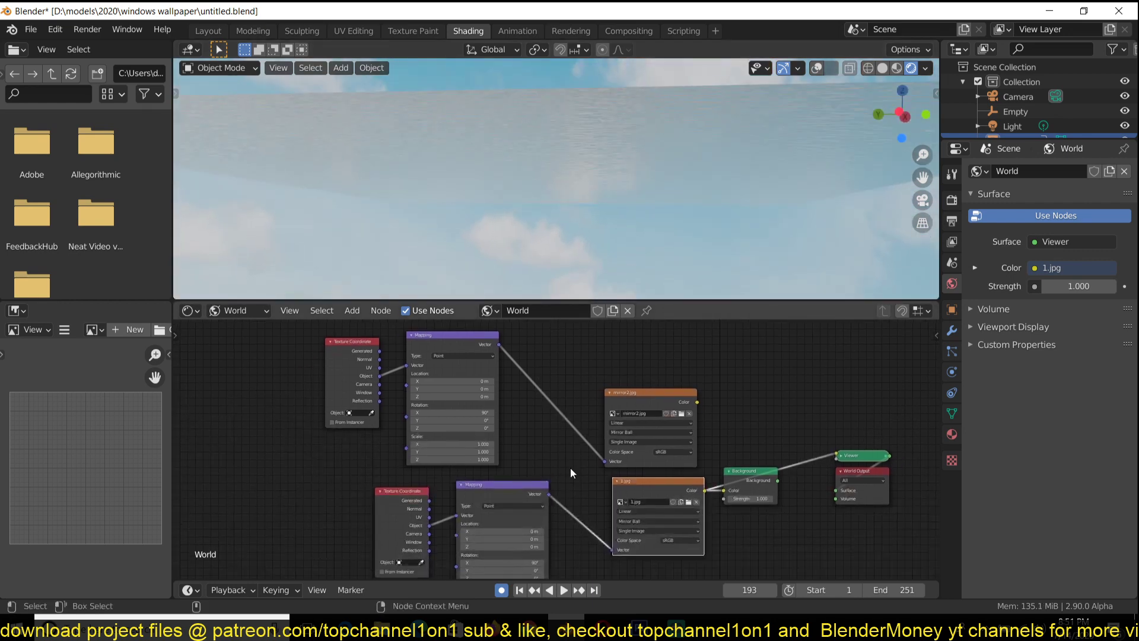
pyautogui.keyDown('ctrl'); pyautogui.keyDown('shift'); pyautogui.click(670, 415); pyautogui.keyUp('shift'); pyautogui.keyUp('ctrl')
pyautogui.keyDown('ctrl'); pyautogui.keyDown('shift'); pyautogui.click(668, 482); pyautogui.keyUp('shift'); pyautogui.keyUp('ctrl')
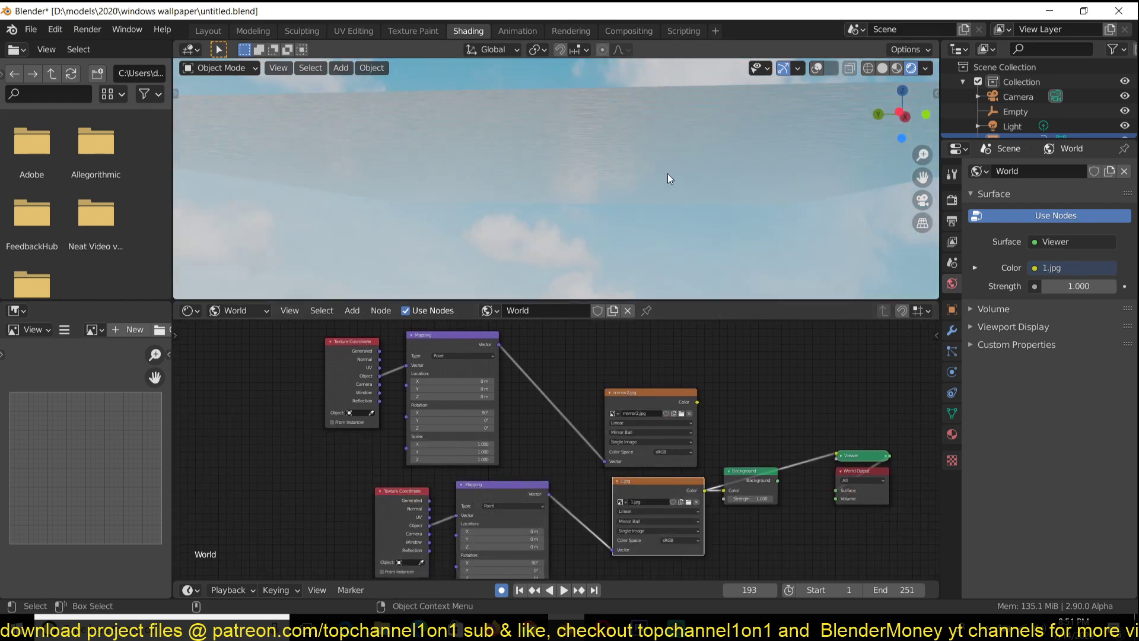
pyautogui.moveTo(667, 174); pyautogui.dragTo(667, 251, button='middle')
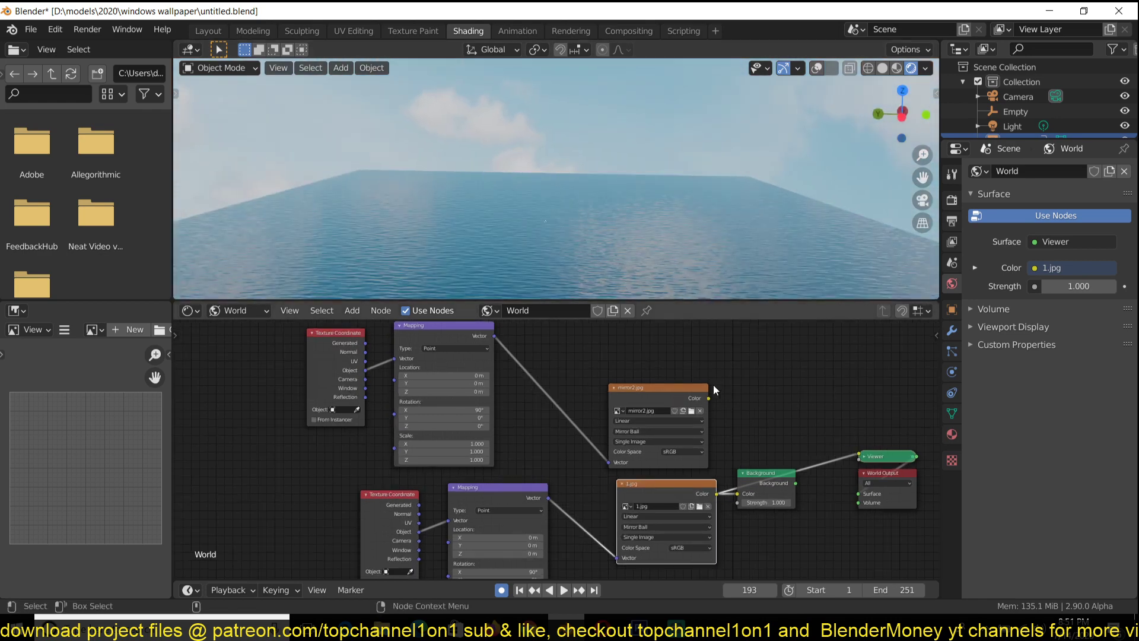
# Rearrange the Background, 1.jpg and mirror2.jpg nodes to make room for a mix
pyautogui.moveTo(712, 386); pyautogui.dragTo(537, 408, button='middle')
pyautogui.moveTo(580, 495); pyautogui.dragTo(692, 415)
pyautogui.moveTo(503, 506); pyautogui.dragTo(493, 503)
pyautogui.moveTo(496, 465); pyautogui.dragTo(483, 423)
pyautogui.moveTo(482, 506); pyautogui.dragTo(460, 494)
# Add a Mix node combining 1.jpg and mirror2.jpg (into Color2), with blend mode Add
pyautogui.keyDown('ctrl'); pyautogui.keyDown('shift'); pyautogui.moveTo(466, 504); pyautogui.dragTo(470, 432, button='right'); pyautogui.keyUp('shift'); pyautogui.keyUp('ctrl')
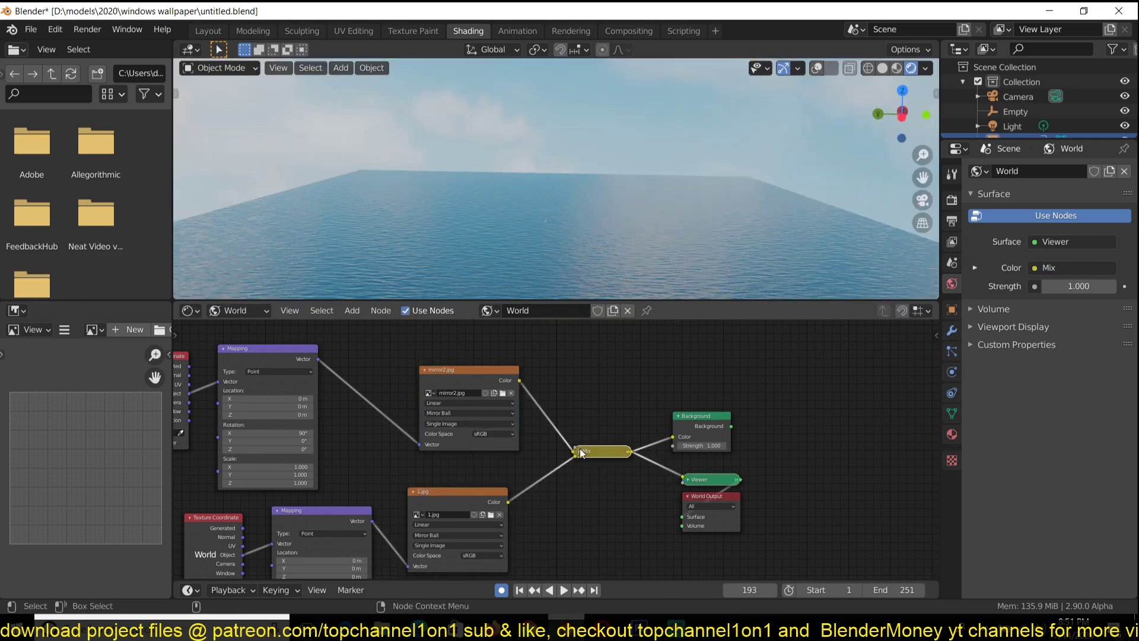
pyautogui.scroll(3, 606, 490)
pyautogui.moveTo(605, 483); pyautogui.dragTo(598, 449, button='middle')
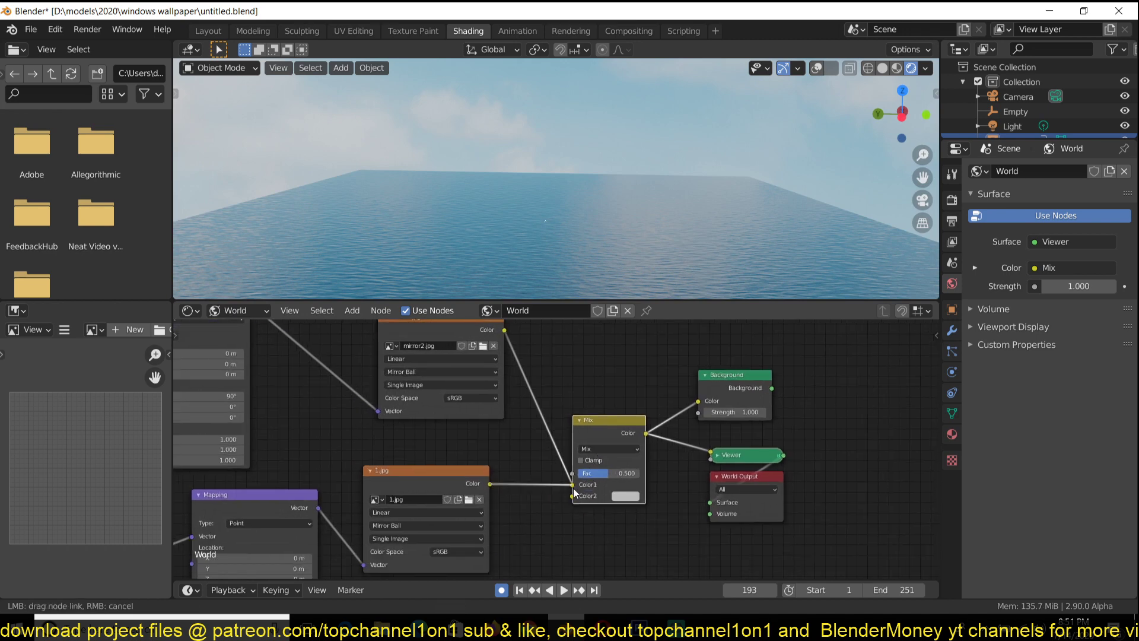
pyautogui.moveTo(574, 491); pyautogui.dragTo(572, 496)
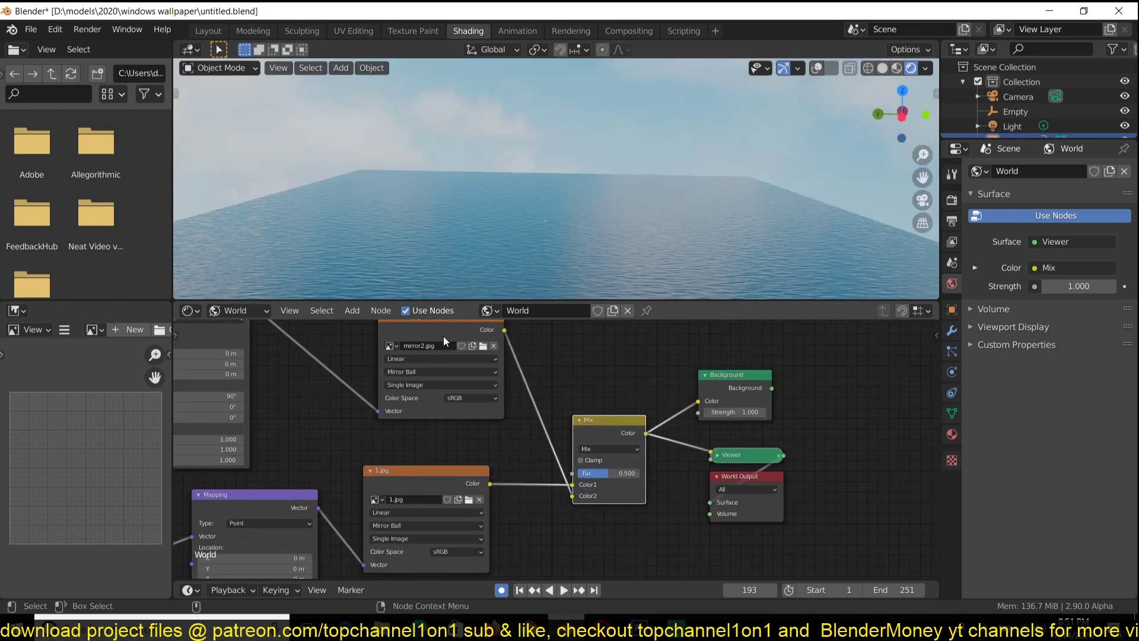
pyautogui.click(619, 449)
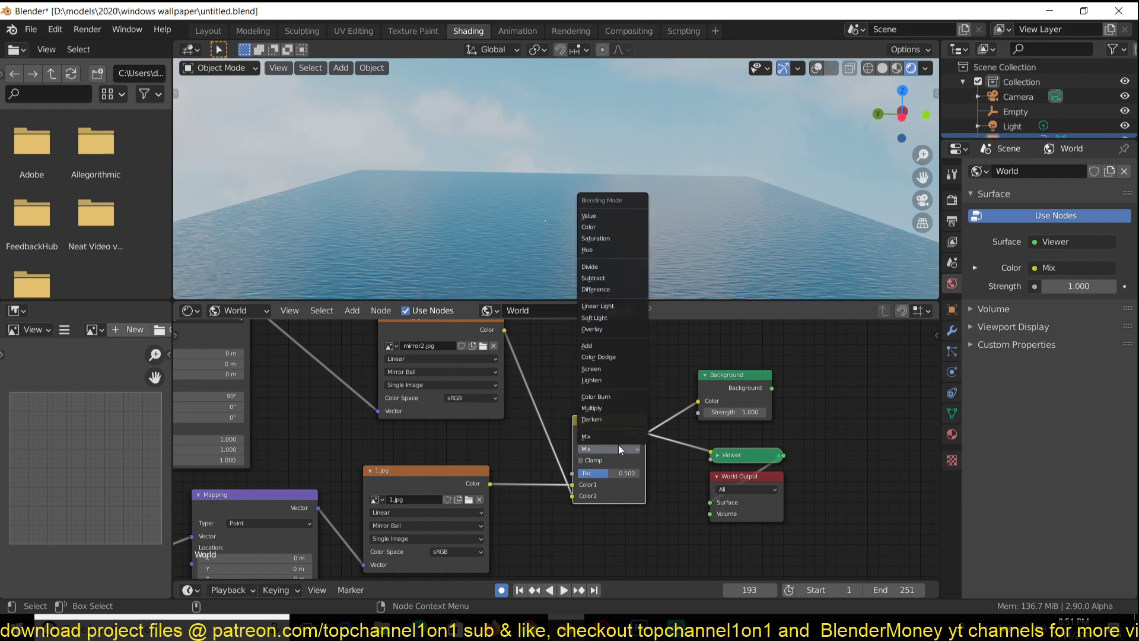
pyautogui.click(618, 347)
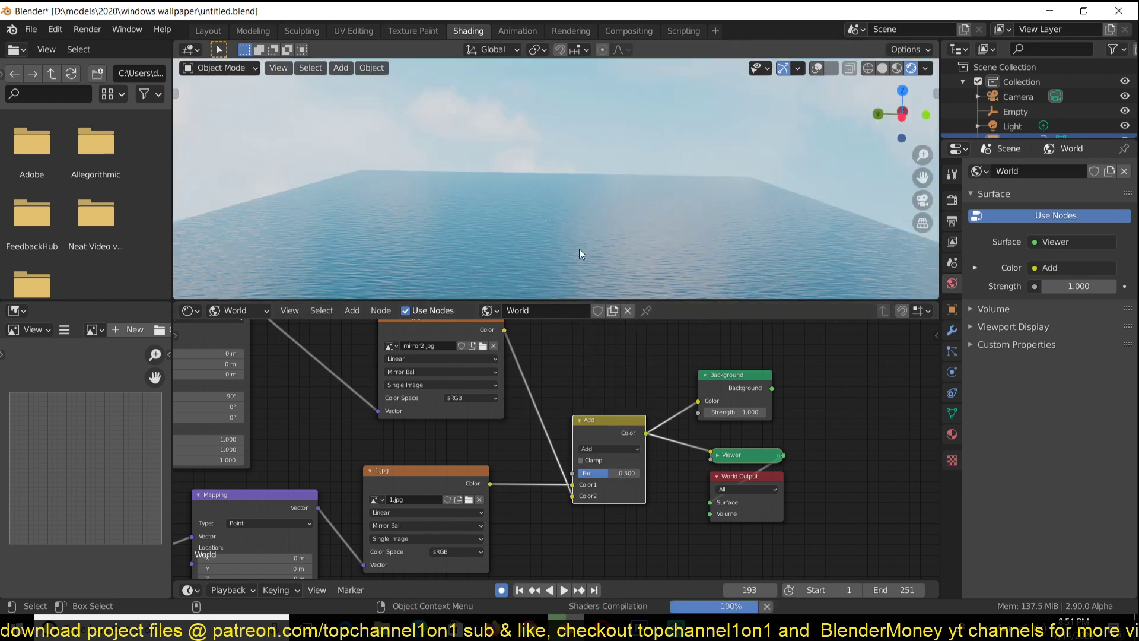
pyautogui.moveTo(508, 389); pyautogui.dragTo(732, 461, button='middle')
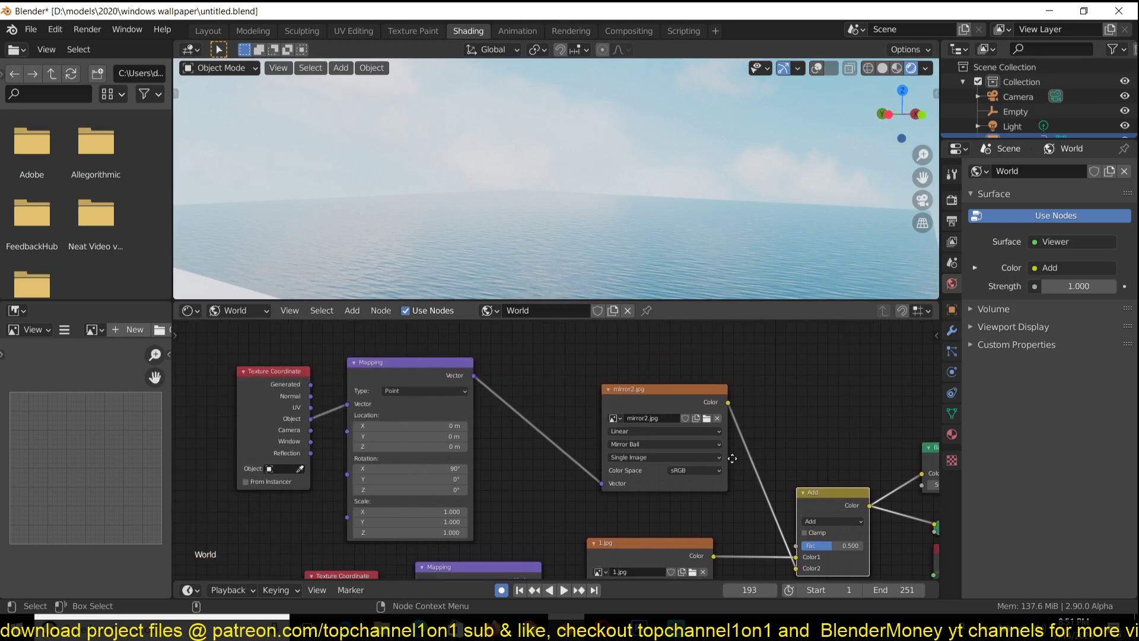
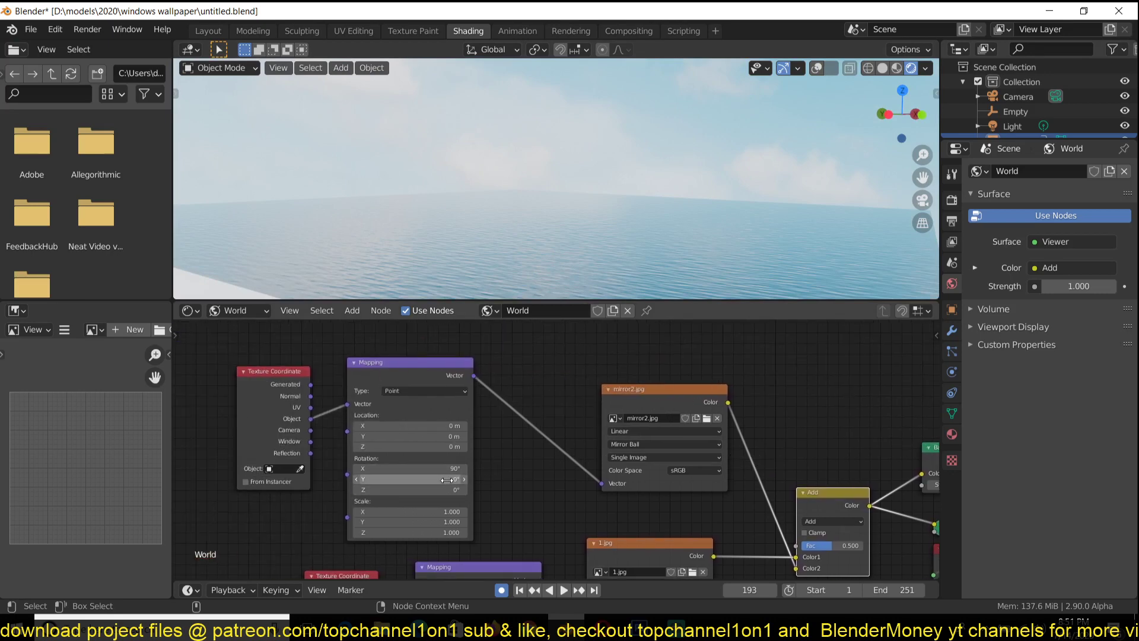
# Try rotating the mirror-ball sky around Y, cancel it, and frame the whole world node graph
pyautogui.moveTo(409, 479); pyautogui.dragTo(470, 479)
pyautogui.press('Escape')
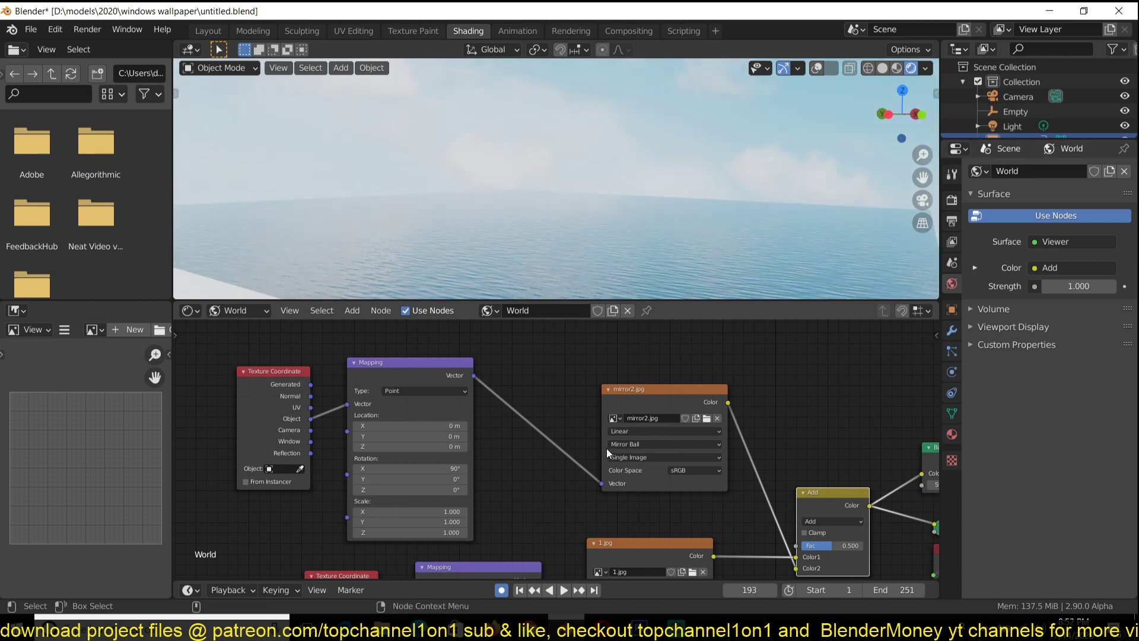
pyautogui.scroll(-2, 707, 427)
pyautogui.moveTo(707, 426); pyautogui.dragTo(705, 400, button='middle')
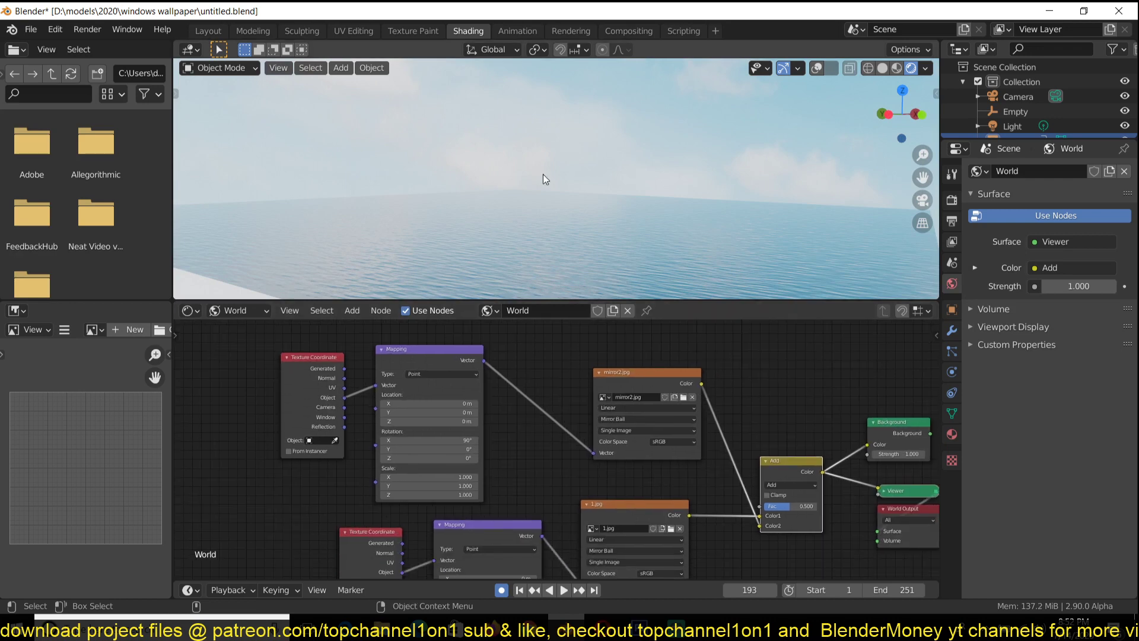
# Split the node editor and turn the lower area into a Timeline
pyautogui.moveTo(936, 305); pyautogui.dragTo(812, 485)
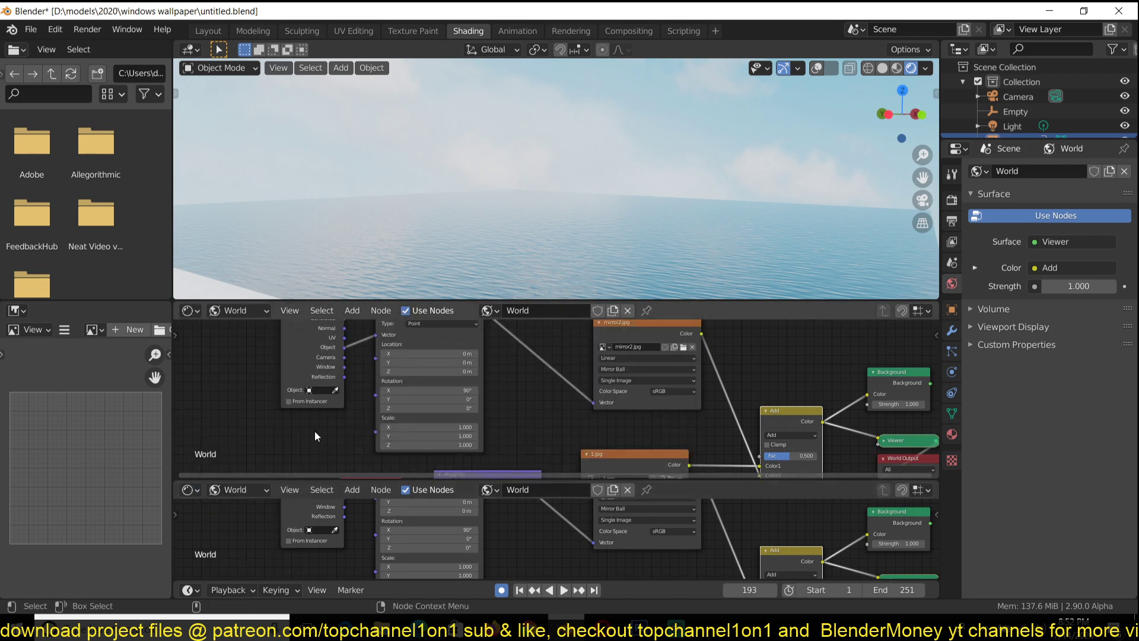
pyautogui.click(190, 490)
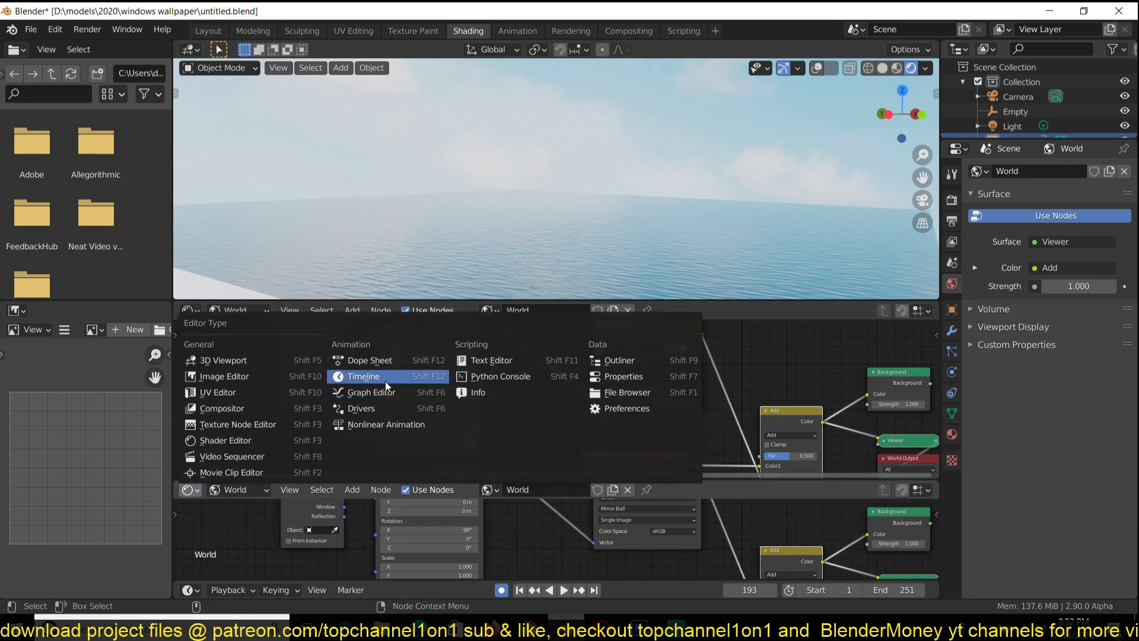
pyautogui.click(364, 376)
pyautogui.moveTo(481, 383); pyautogui.dragTo(518, 408, button='middle')
pyautogui.scroll(-3, 493, 362)
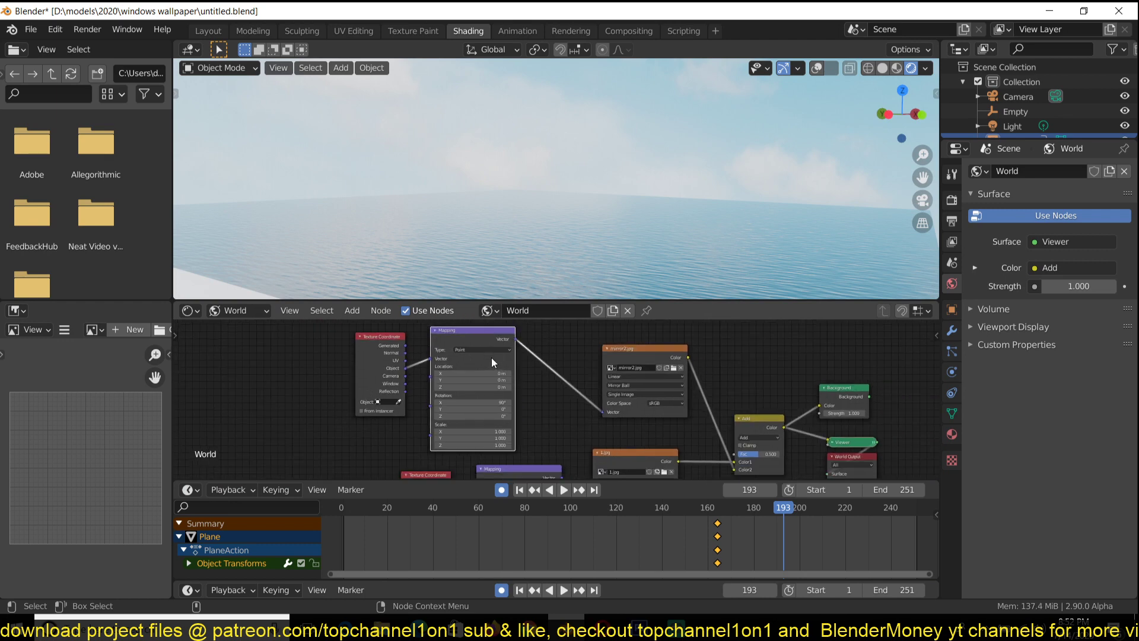
pyautogui.scroll(2, 494, 365)
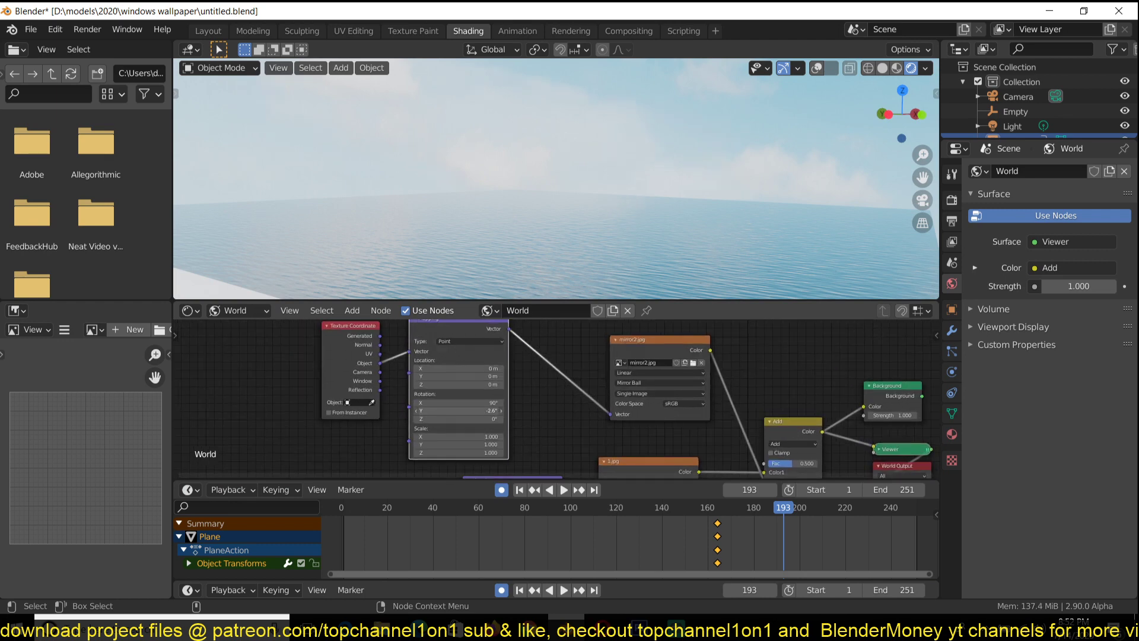
# Reset the sky rotation to 0°, delete the Plane's keyframes, and key the Mapping rotation at frame 0
pyautogui.hotkey('ctrl', 'z')
pyautogui.press('x')
pyautogui.click(690, 538)
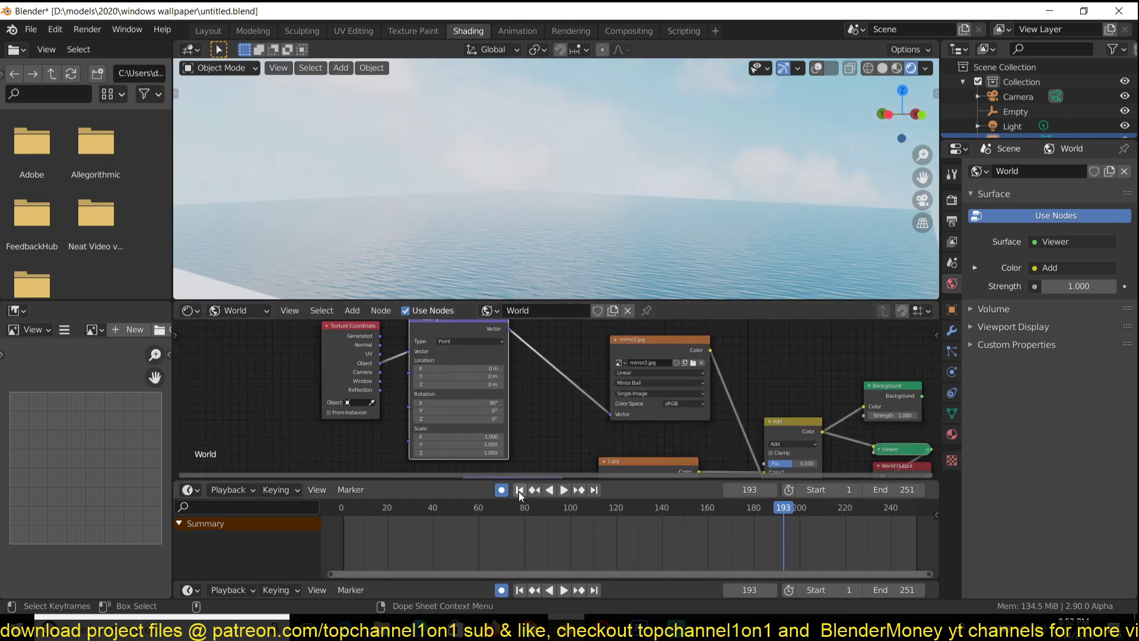
pyautogui.click(342, 508)
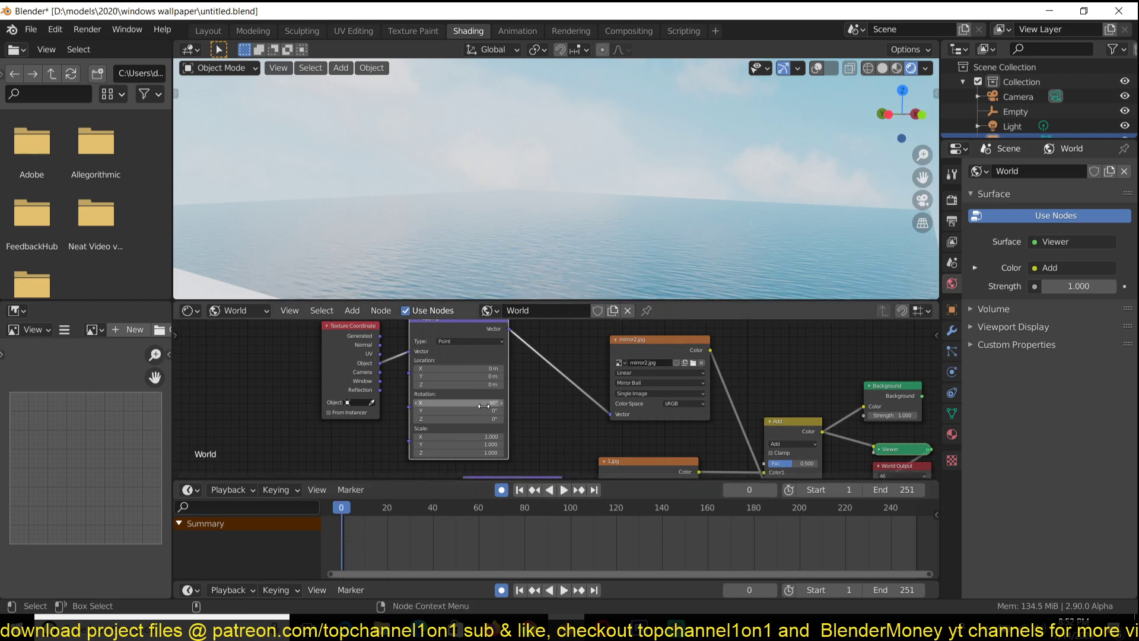
pyautogui.press('i')
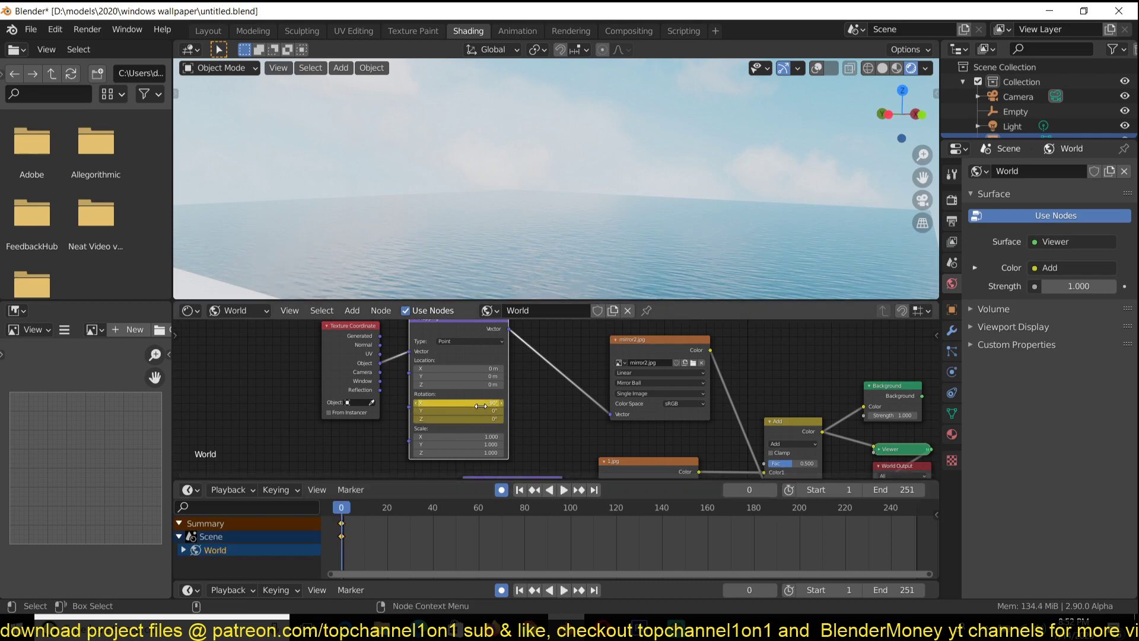
# At frame 251, rotate the sky texture around Y and preview the playback
pyautogui.rightClick(917, 532)
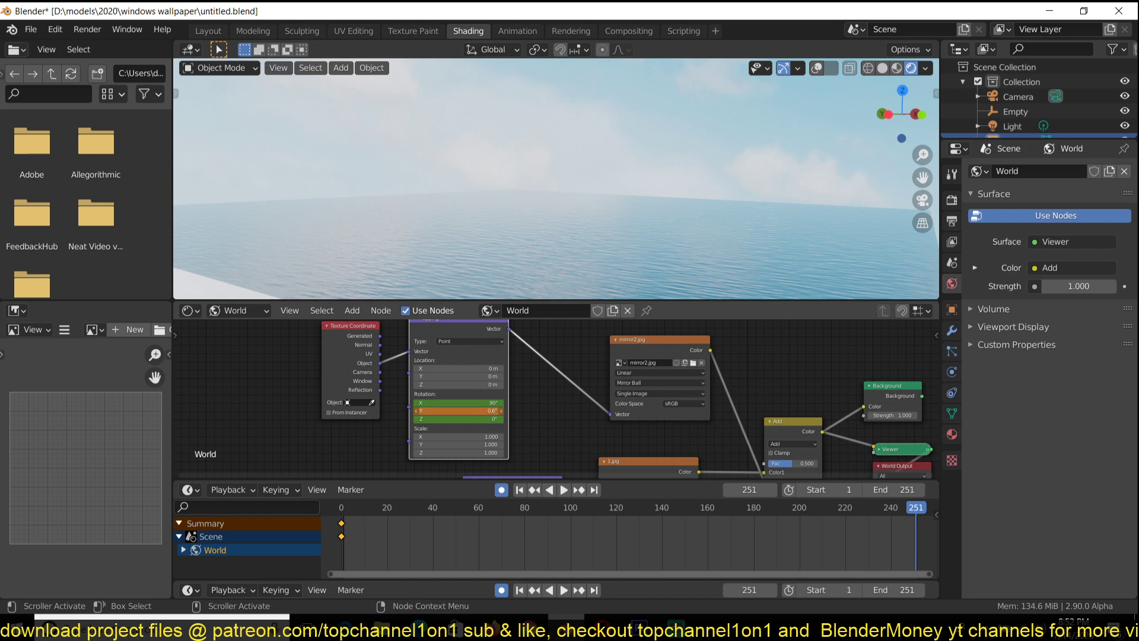
pyautogui.moveTo(458, 410); pyautogui.dragTo(416, 410)
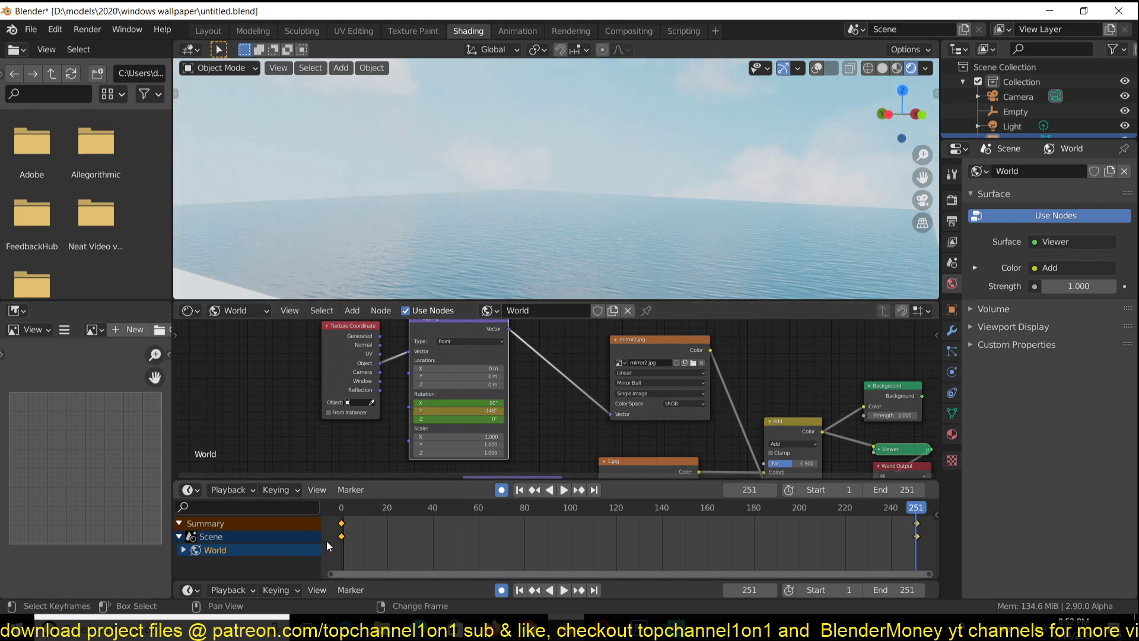
pyautogui.press('space')
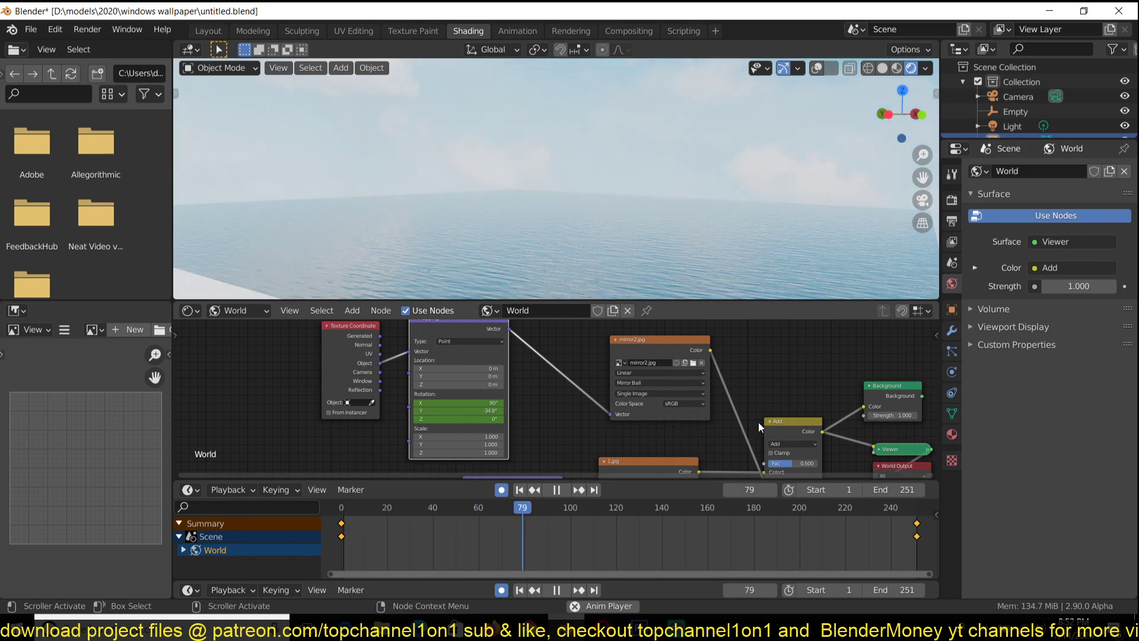
pyautogui.press('space')
# Set the rotation keys to Vector handles for constant speed and replay to check
pyautogui.press('v')
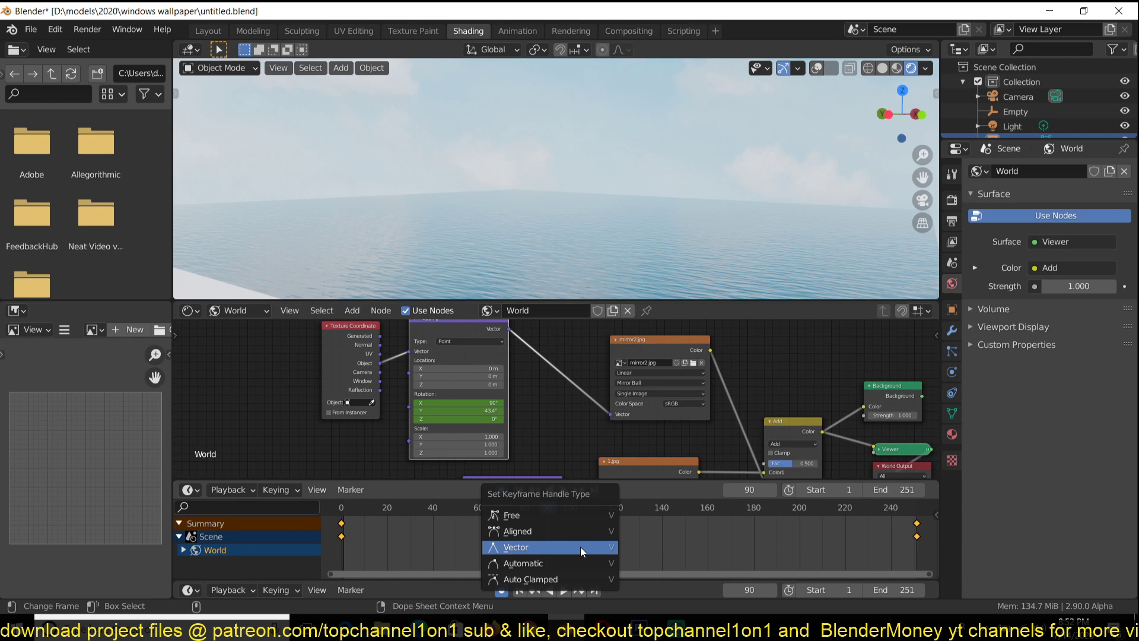
pyautogui.click(580, 546)
pyautogui.press('space')
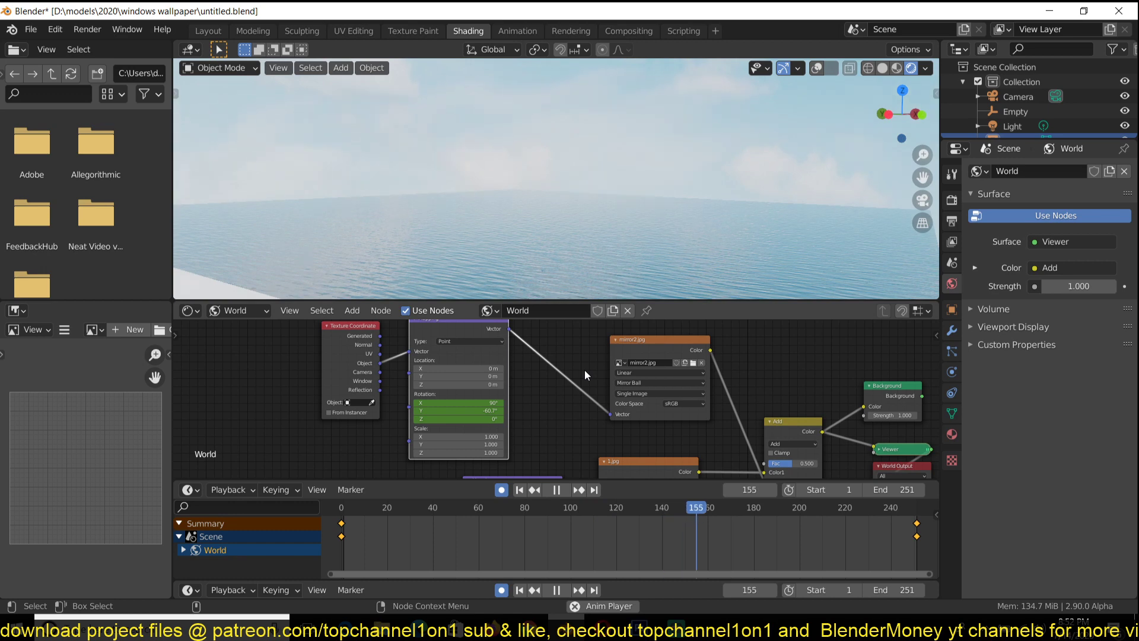
pyautogui.press('space')
pyautogui.moveTo(767, 391); pyautogui.dragTo(620, 365, button='middle')
# Switch the mix node from Add to Overlay and raise Fac to 1.000, previewing the playback
pyautogui.click(629, 411)
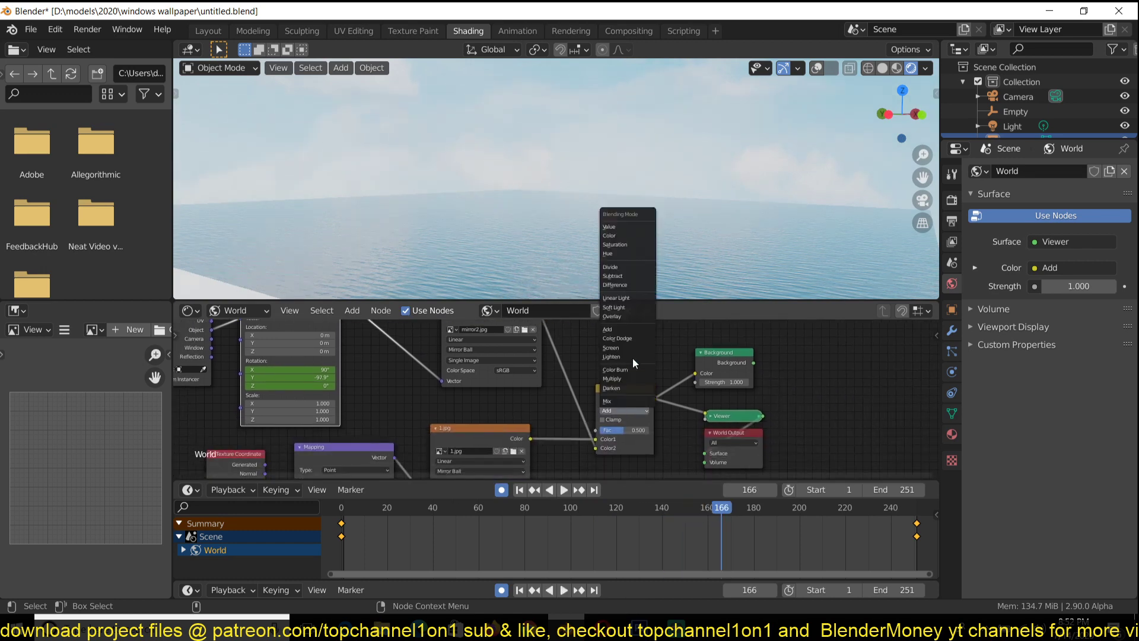
pyautogui.click(637, 315)
pyautogui.press('space')
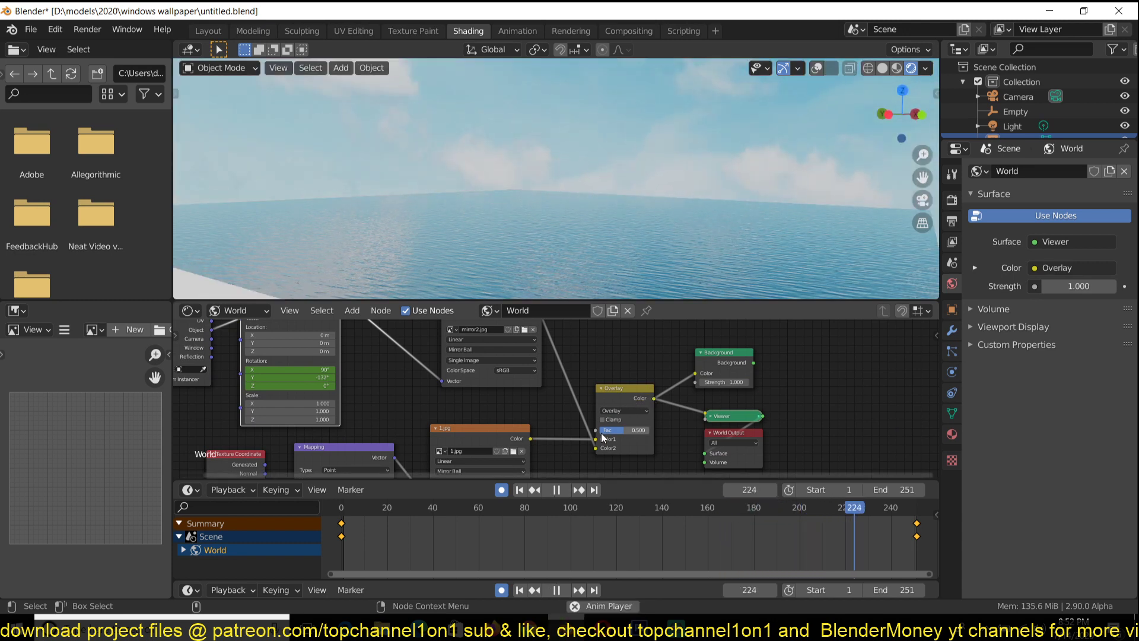
pyautogui.press('space')
pyautogui.moveTo(618, 431); pyautogui.dragTo(648, 431)
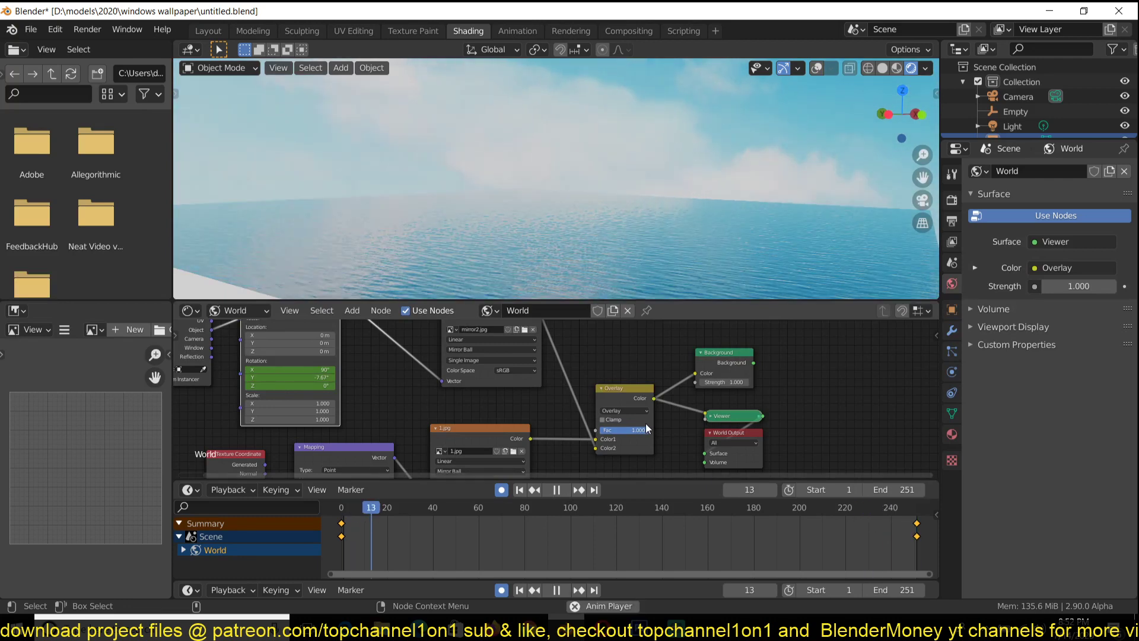
pyautogui.press('space')
# Move the 1.jpg texture node to the right of its Mapping node
pyautogui.moveTo(633, 434); pyautogui.dragTo(860, 371, button='middle')
pyautogui.moveTo(725, 440)
pyautogui.mouseDown()
pyautogui.moveTo(425, 441)
pyautogui.moveTo(742, 443)
pyautogui.mouseUp()
pyautogui.moveTo(661, 435); pyautogui.dragTo(703, 396, button='middle')
# Key the 1.jpg Mapping Y rotation at frames 0 and 251, then play to preview both layers
pyautogui.click(342, 534)
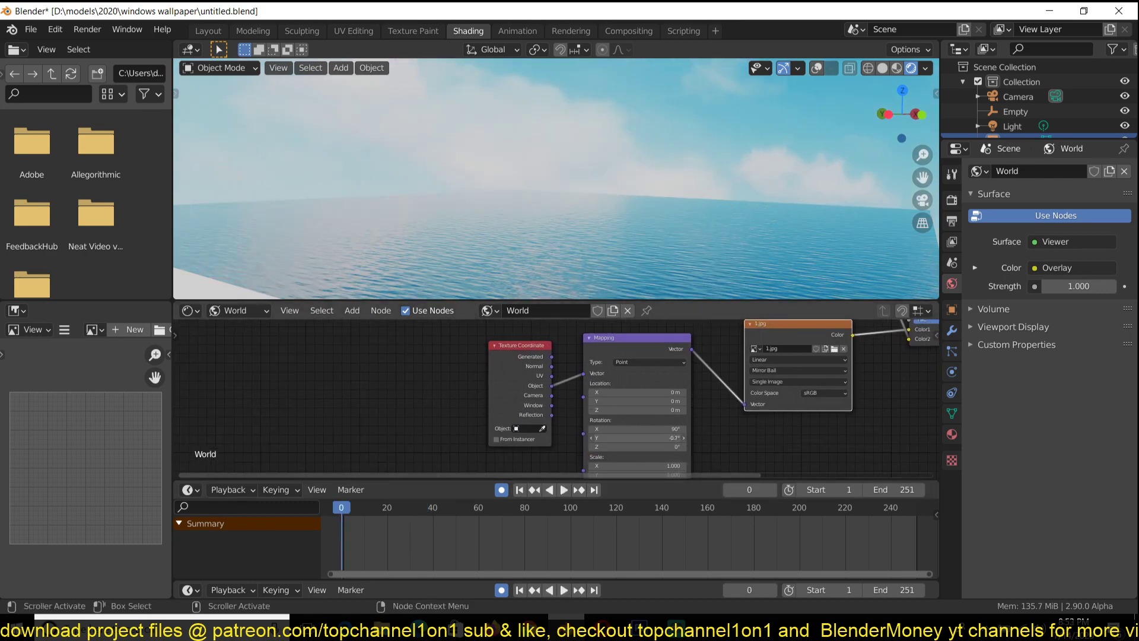
pyautogui.press('i')
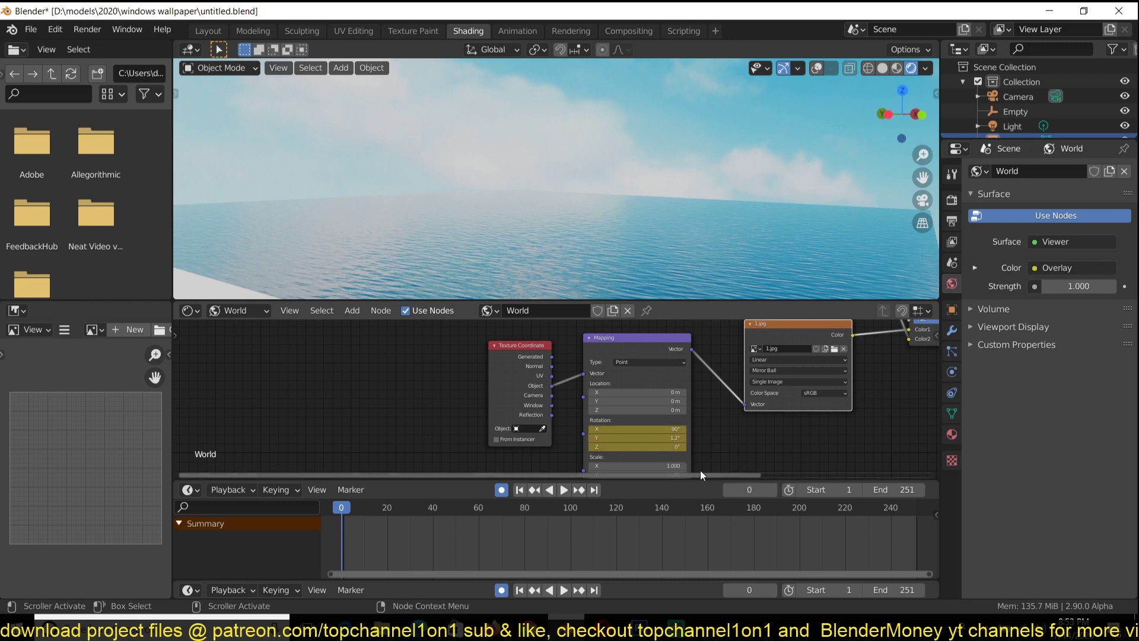
pyautogui.click(914, 536)
pyautogui.moveTo(664, 438); pyautogui.dragTo(623, 438)
pyautogui.press('i')
pyautogui.press('space')
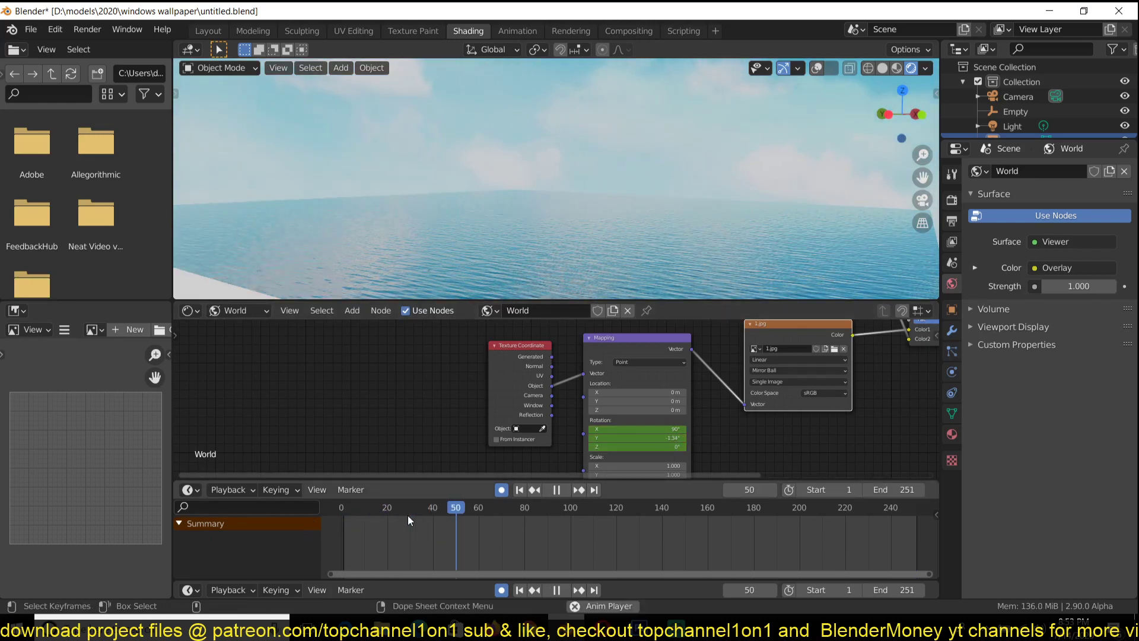
pyautogui.press('space')
pyautogui.moveTo(597, 363); pyautogui.dragTo(545, 463, button='middle')
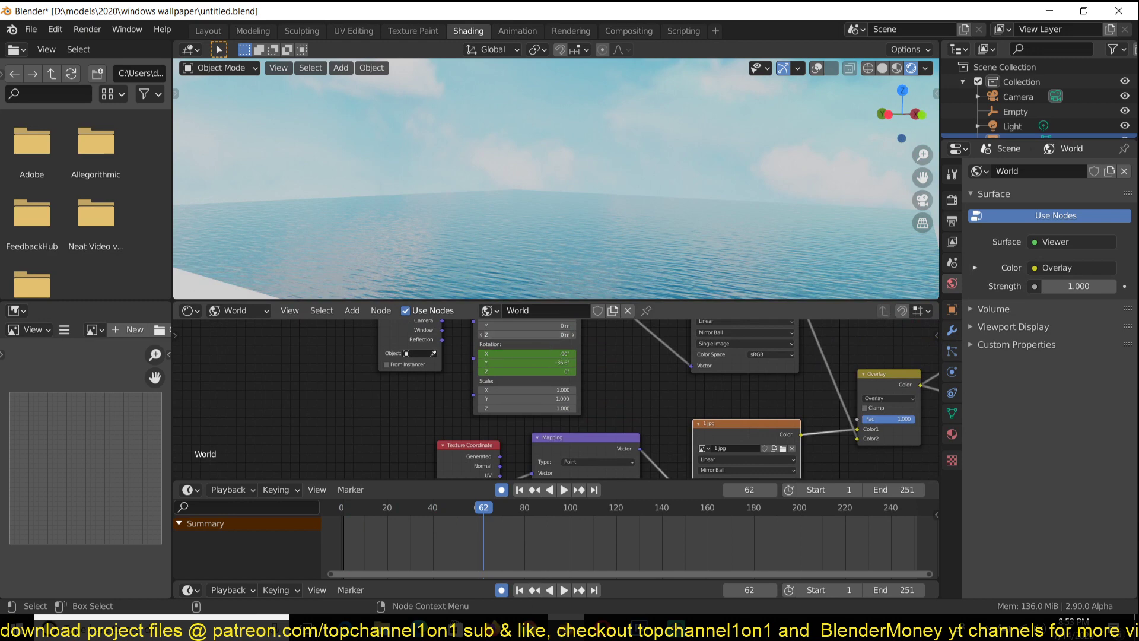
# In the Graph Editor, raise the first sky's end keyframe so Y rotation reaches -23.8°
pyautogui.click(549, 344)
pyautogui.hotkey('ctrl', 'Tab')
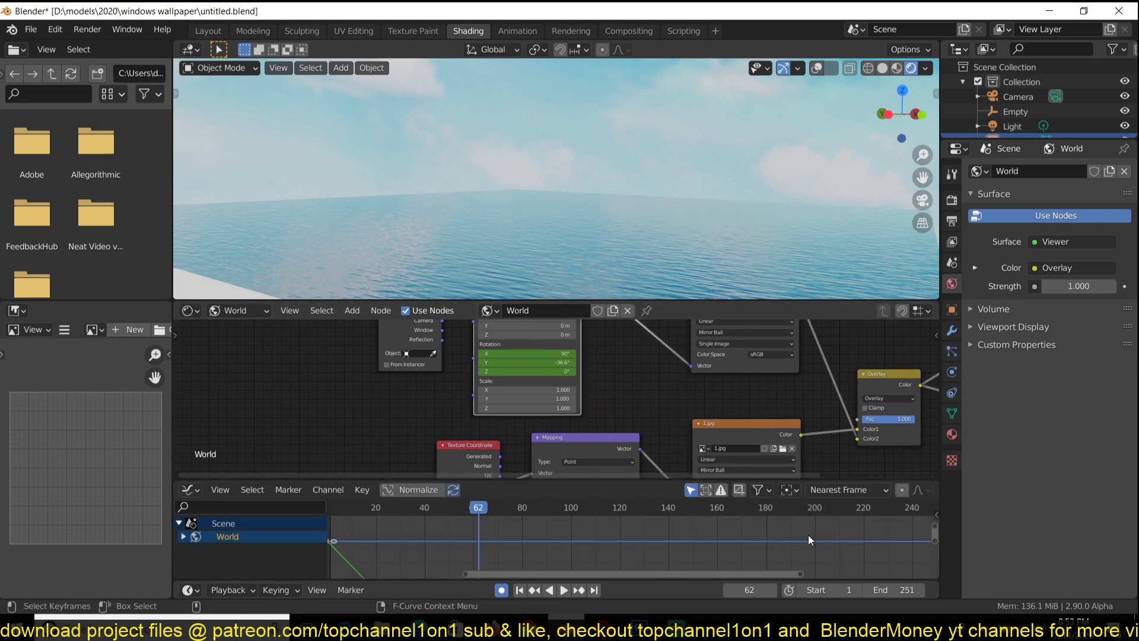
pyautogui.press('Home')
pyautogui.click(800, 560)
pyautogui.press('g')
pyautogui.press('y')
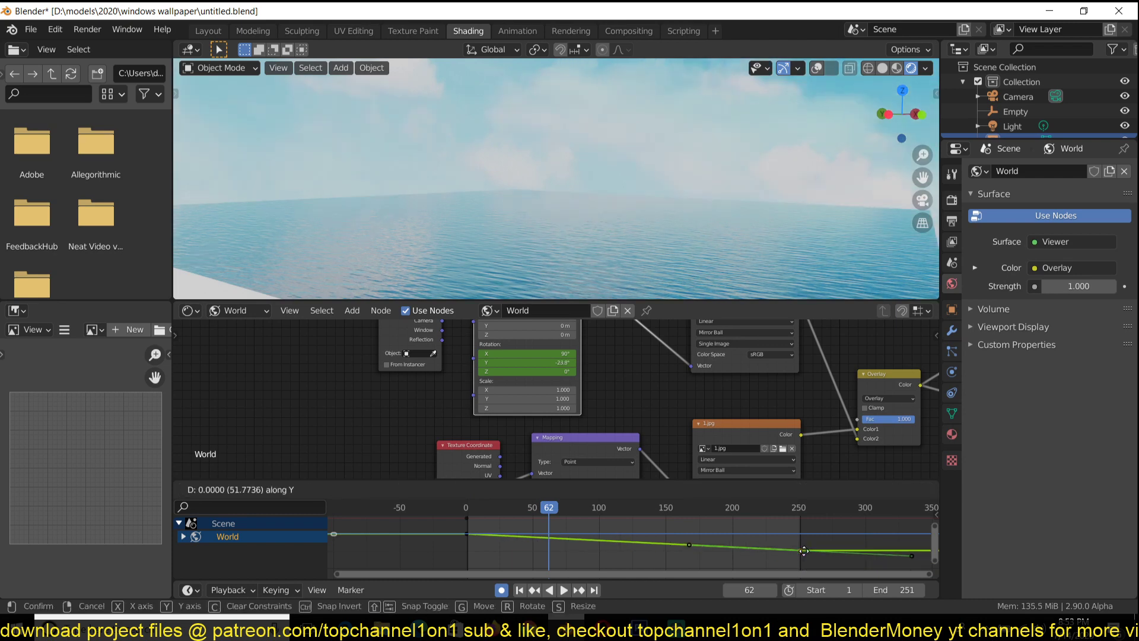
pyautogui.click(568, 550)
# Replay, then reveal all rotation curves and set their handles to Vector for constant speed
pyautogui.hotkey('shift', 'Left')
pyautogui.press('space')
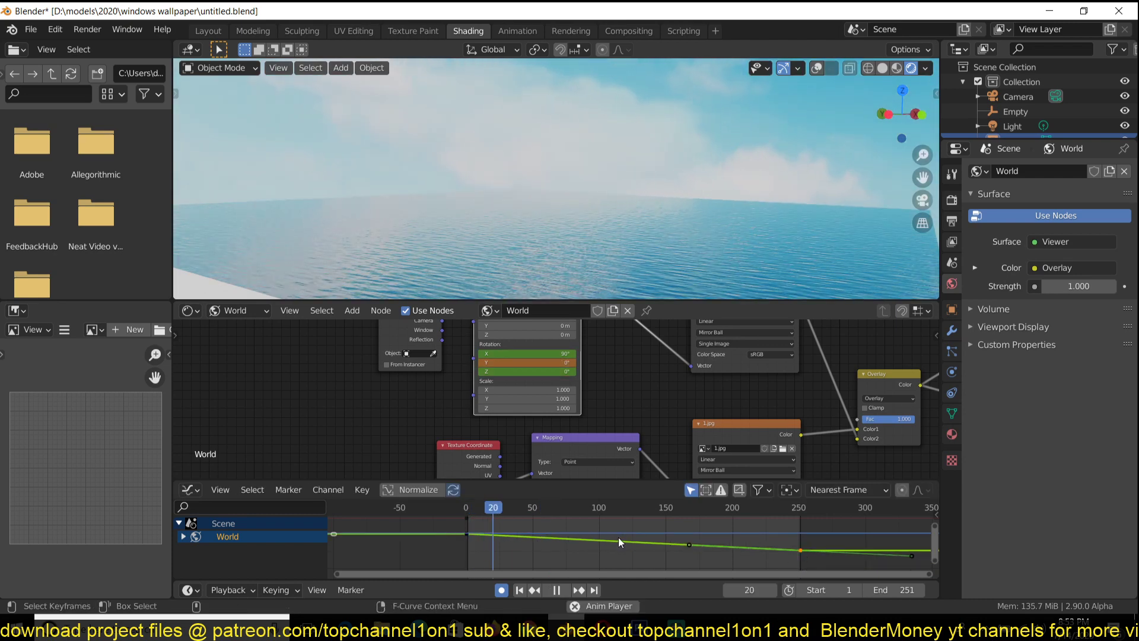
pyautogui.press('space')
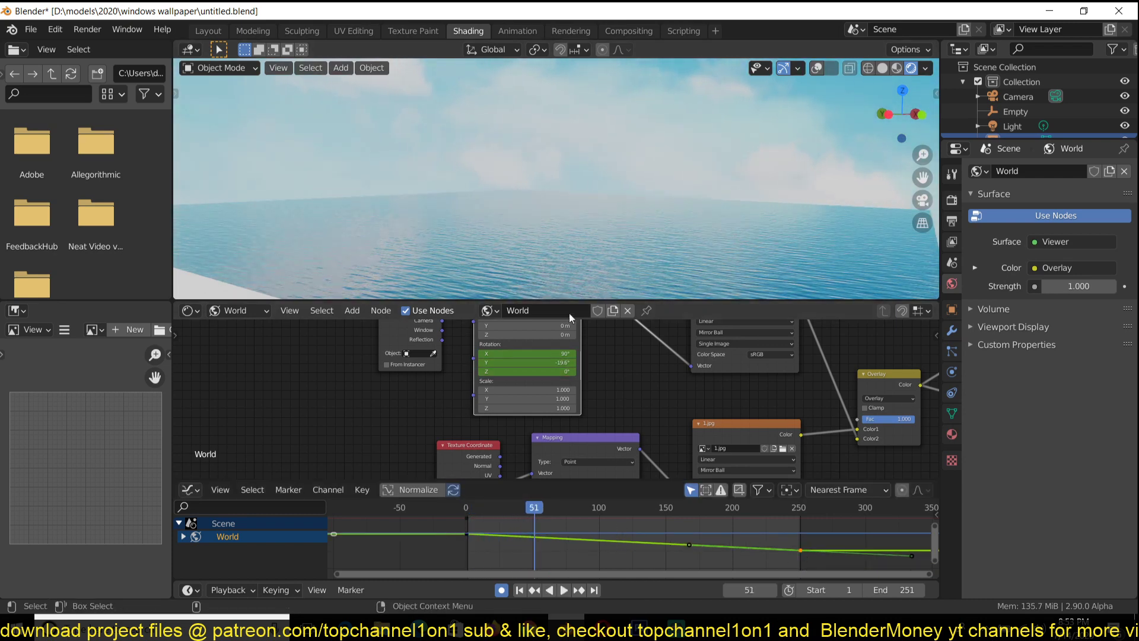
pyautogui.hotkey('alt', 'h')
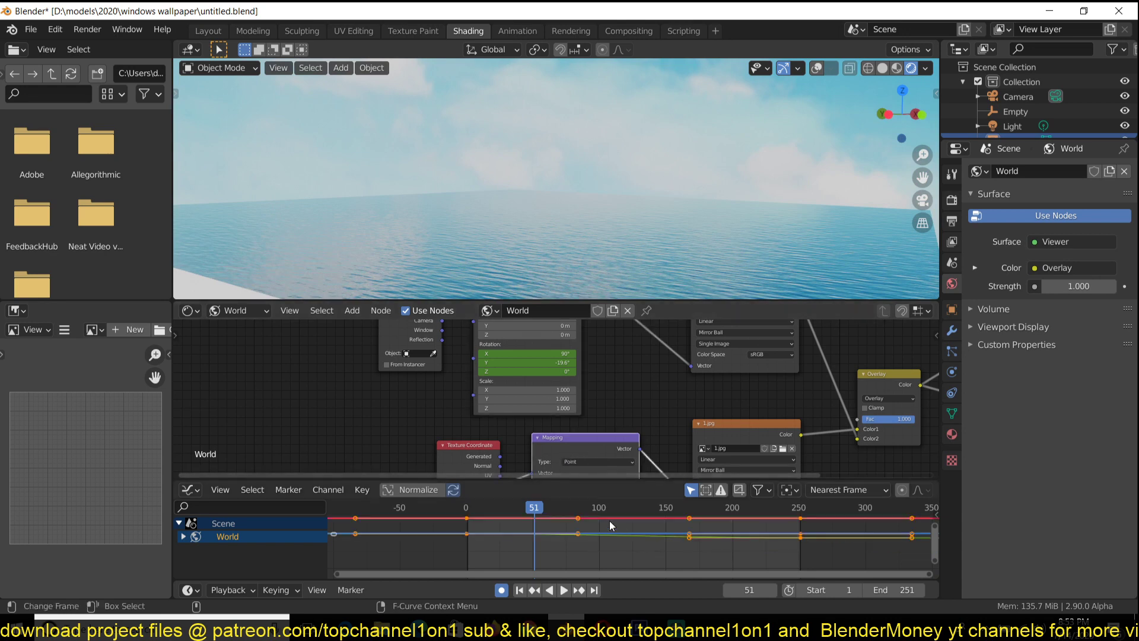
pyautogui.press('v')
pyautogui.click(635, 539)
# Play the sky rotation from the first frame in the timeline, orbiting up to watch the sky
pyautogui.hotkey('ctrl', 'Tab')
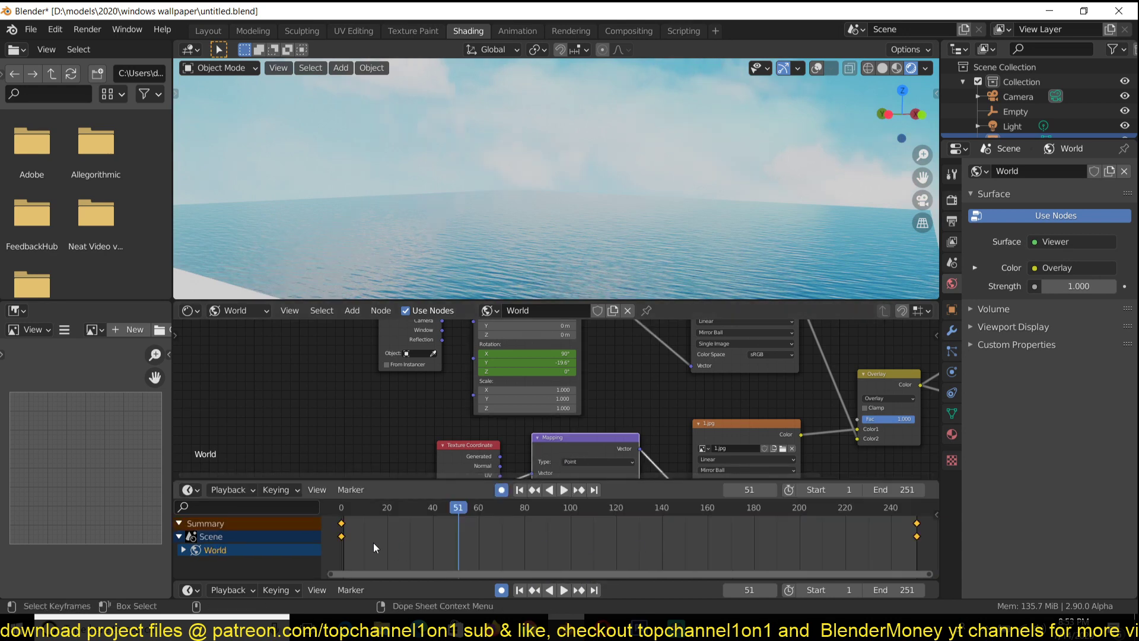
pyautogui.hotkey('shift', 'Left')
pyautogui.press('space')
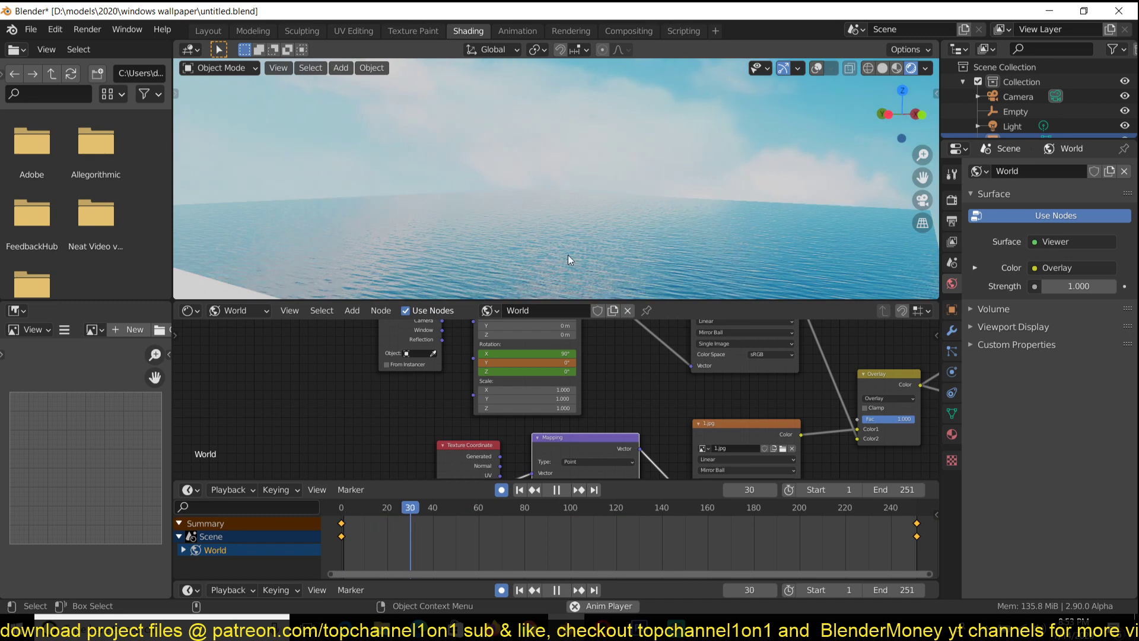
pyautogui.moveTo(570, 255); pyautogui.dragTo(579, 232, button='middle')
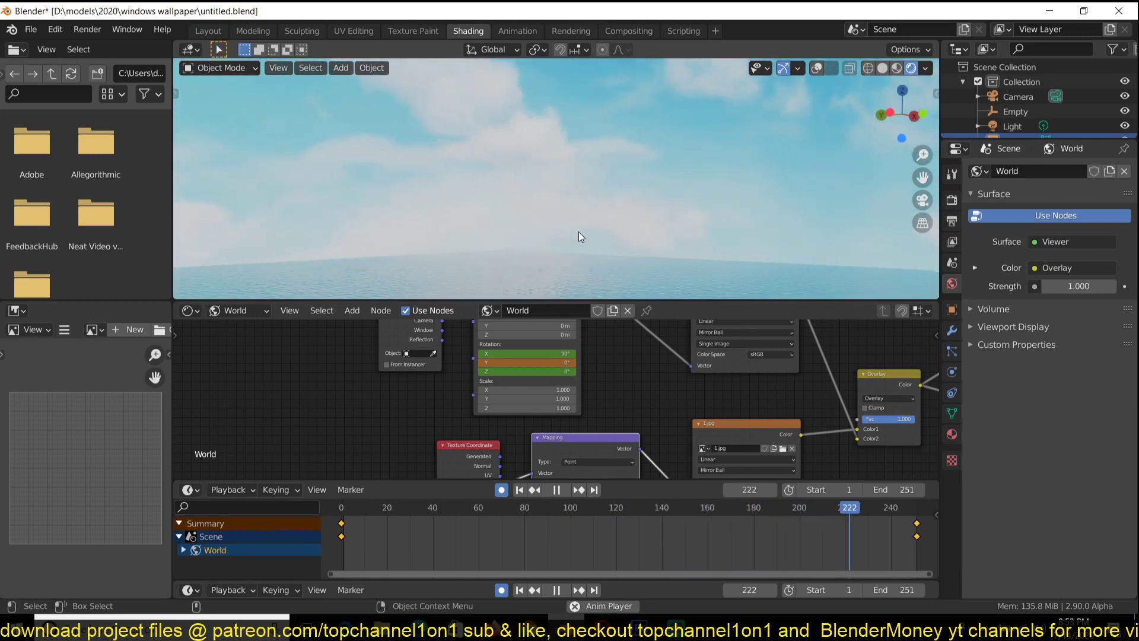
pyautogui.press('space')
# Change the keyframe handle type on the curves and select the last keyframe near frame 250
pyautogui.hotkey('ctrl', 'Tab')
pyautogui.press('v')
pyautogui.click(598, 544)
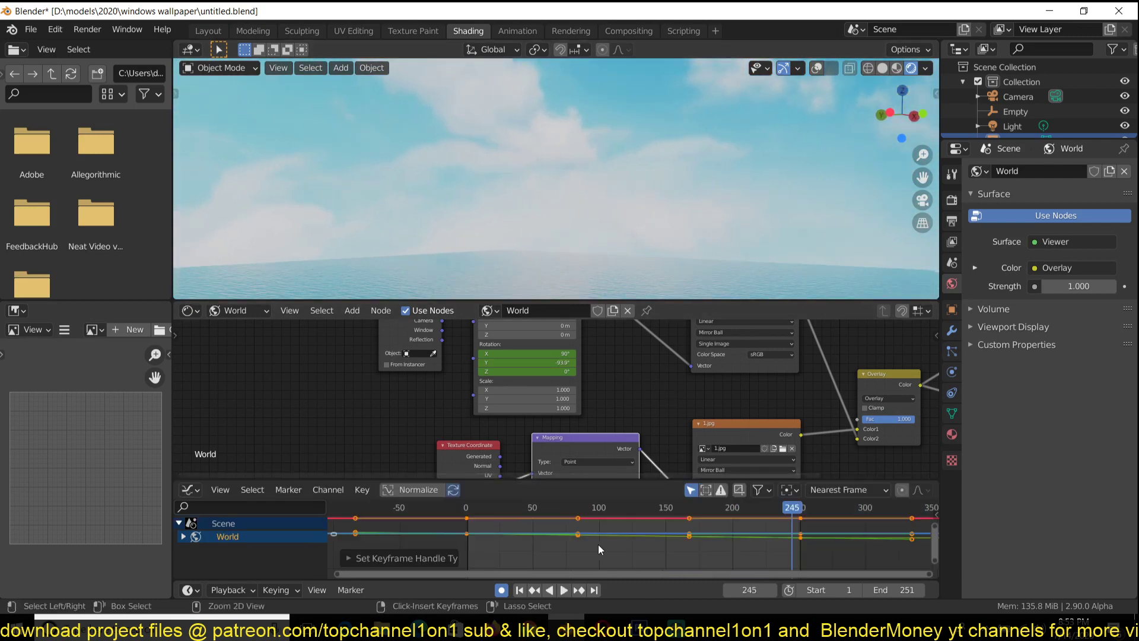
pyautogui.press('Home')
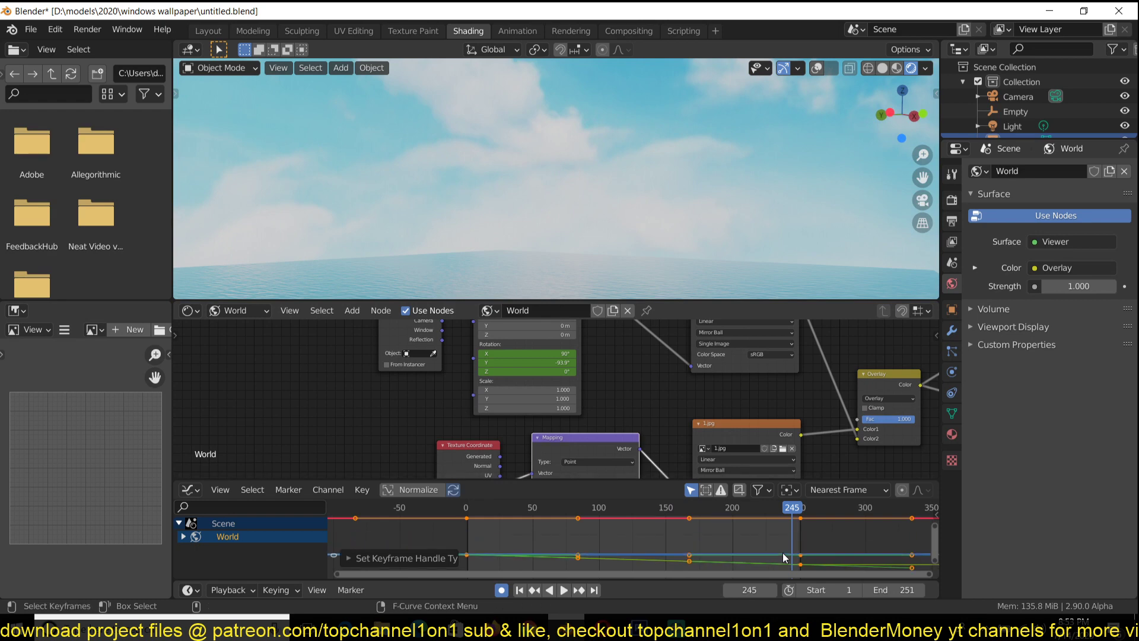
pyautogui.click(795, 566)
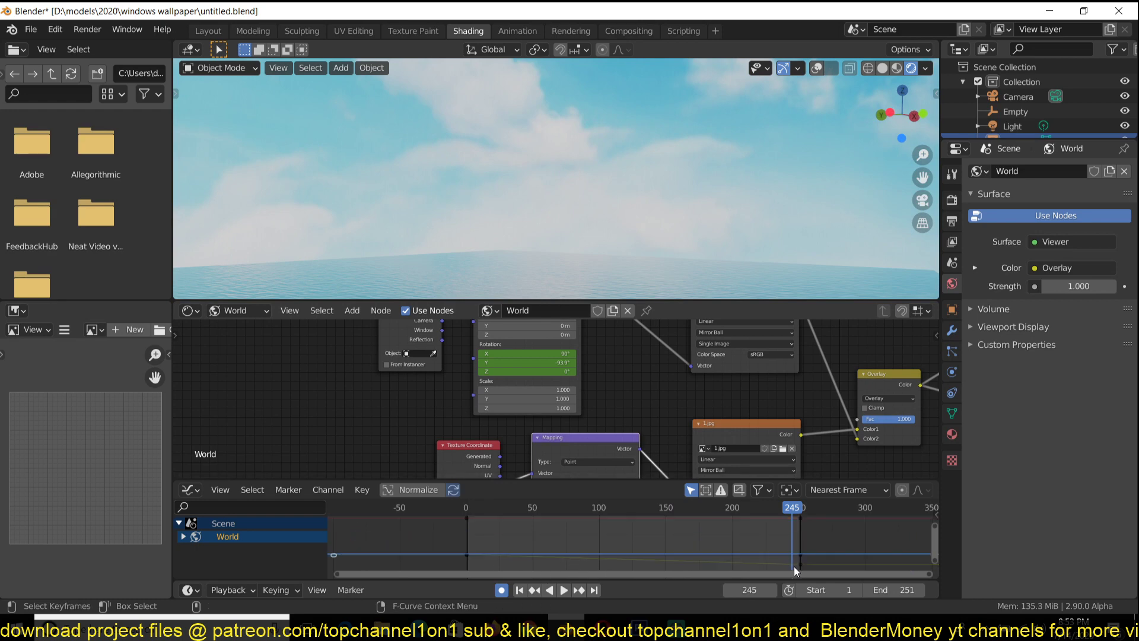
pyautogui.click(804, 564)
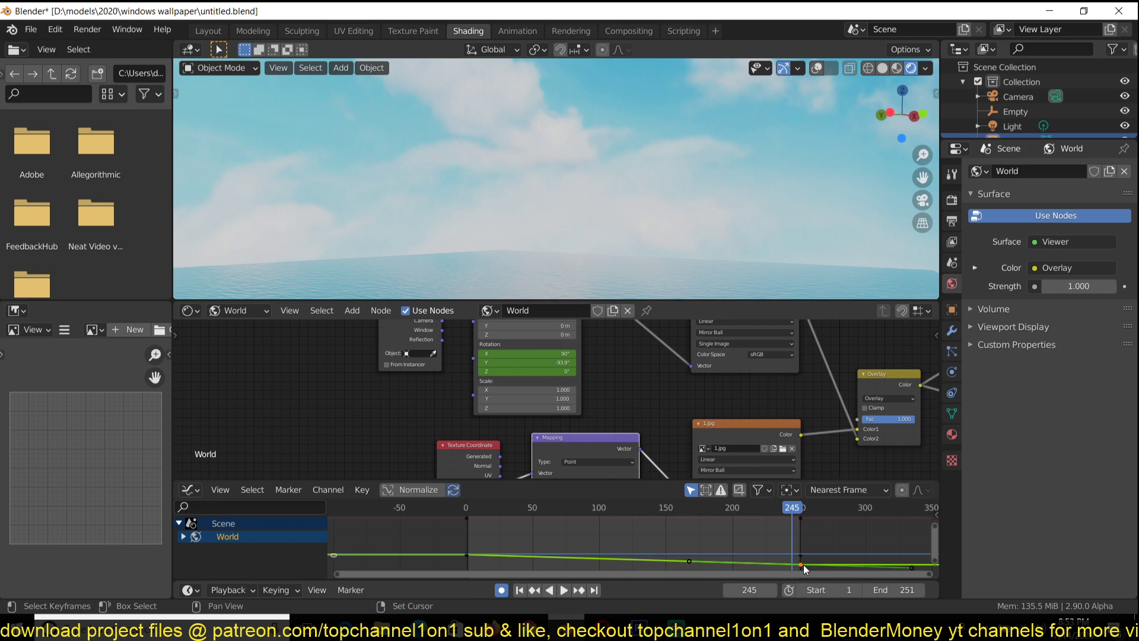
# Open the recent untitled.blend example without saving the current work
pyautogui.click(30, 29)
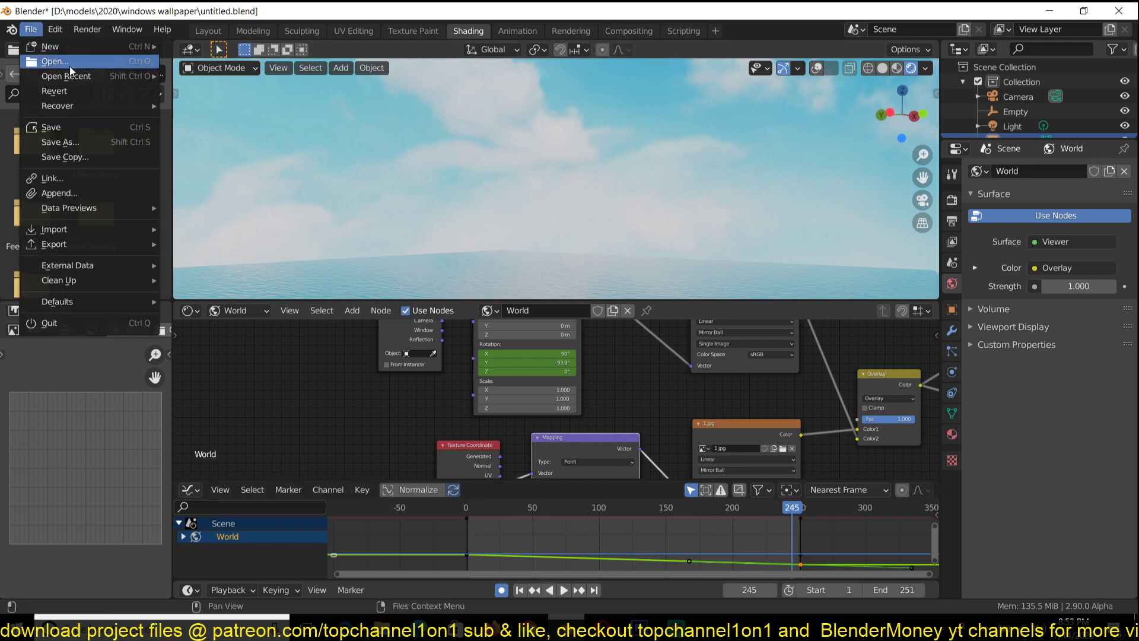
pyautogui.moveTo(116, 78)
pyautogui.click(229, 75)
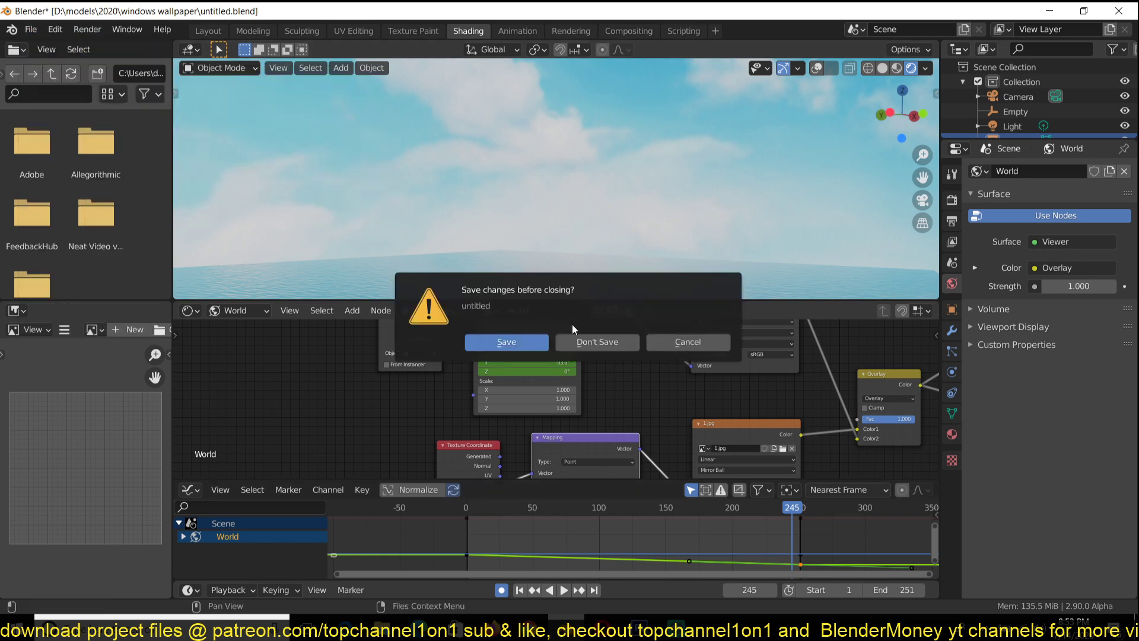
pyautogui.click(595, 344)
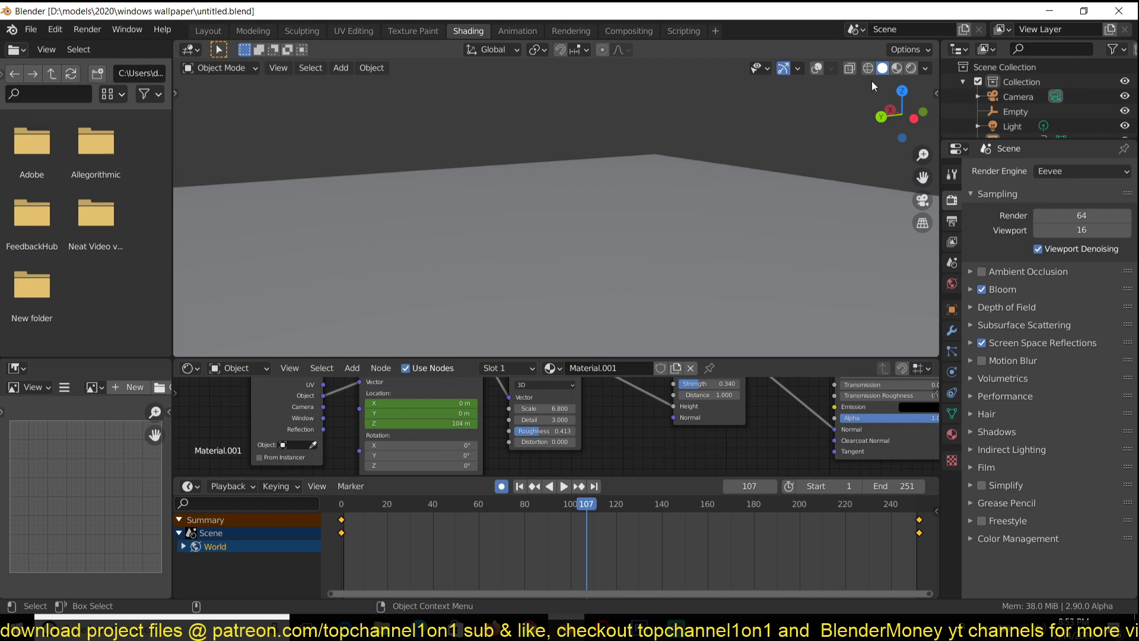
# Switch to Rendered shading, orbit up to the sky, and play the animation to frame 195
pyautogui.click(897, 67)
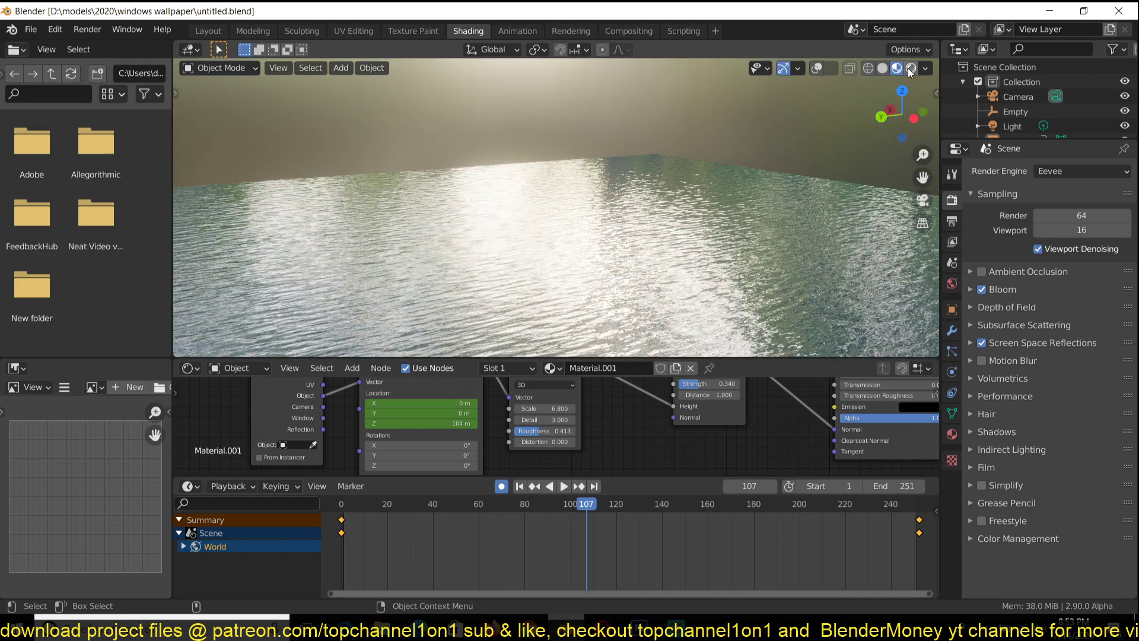
pyautogui.click(911, 68)
pyautogui.moveTo(713, 142)
pyautogui.mouseDown(button='middle')
pyautogui.moveTo(779, 120)
pyautogui.moveTo(571, 123)
pyautogui.mouseUp(button='middle')
pyautogui.press('space')
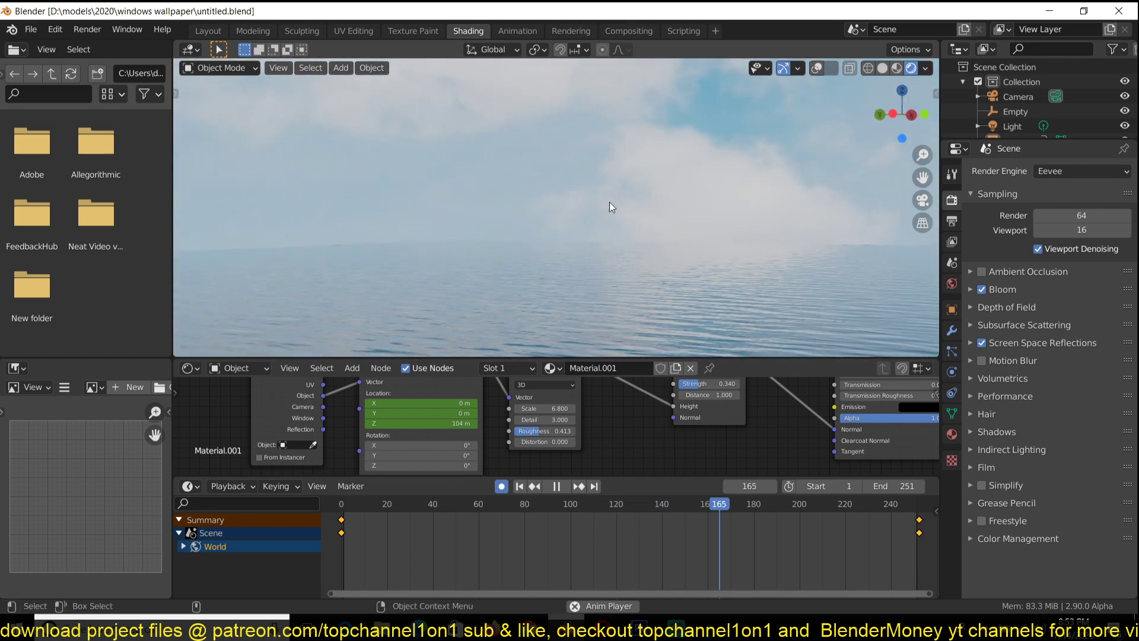
pyautogui.press('space')
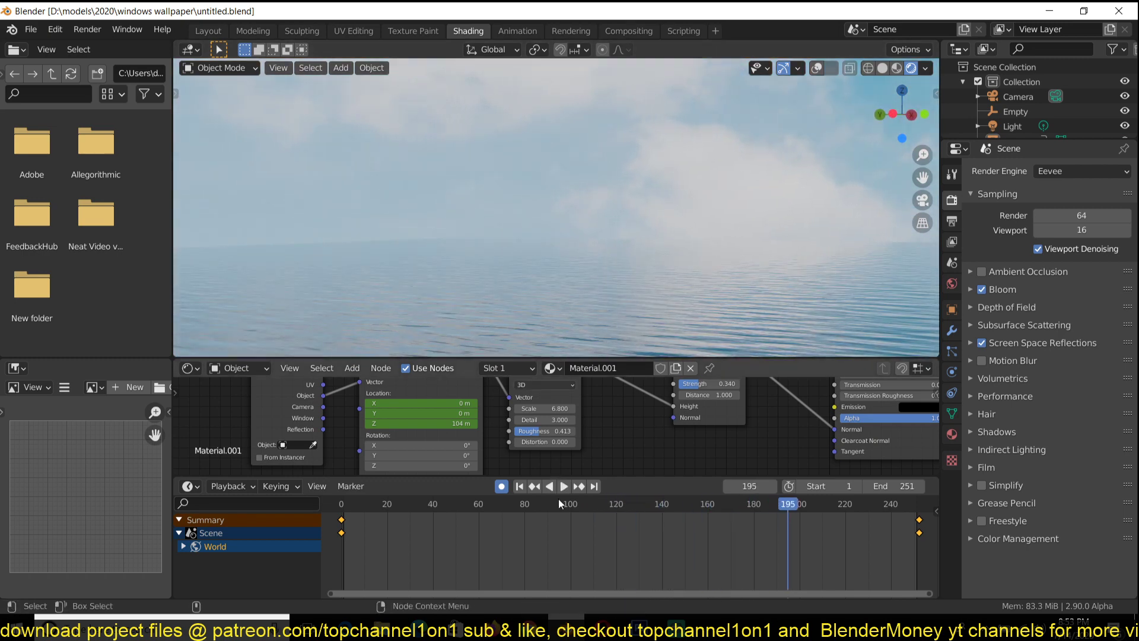
# In Photoshop, open the mirror-ball smart object's contents to show the flat cloud panorama
pyautogui.moveTo(645, 626)
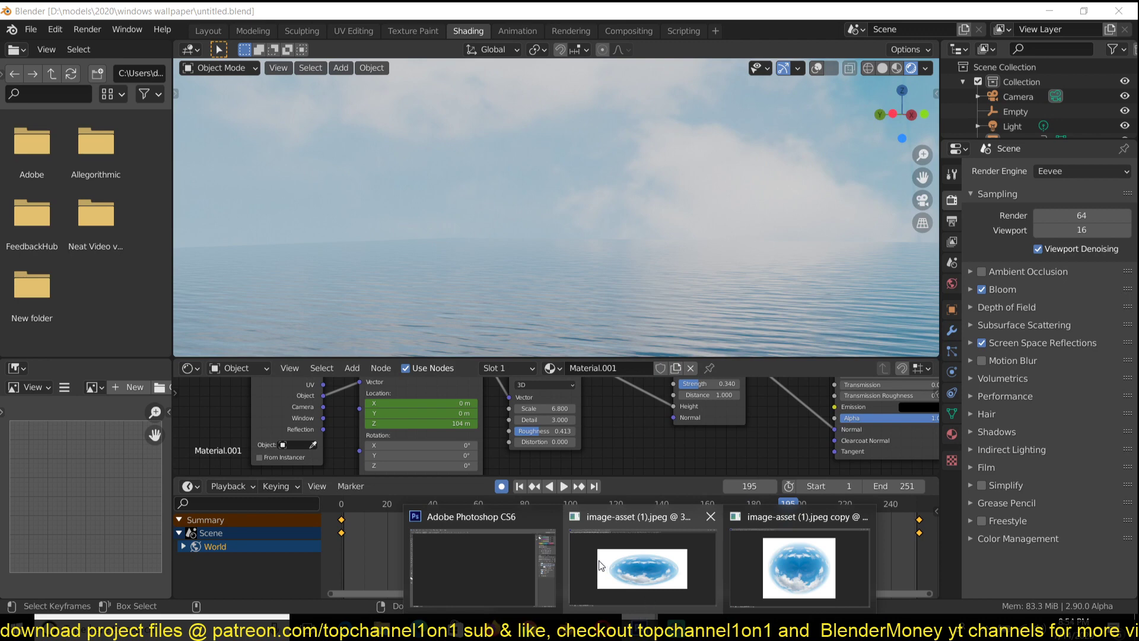
pyautogui.click(601, 565)
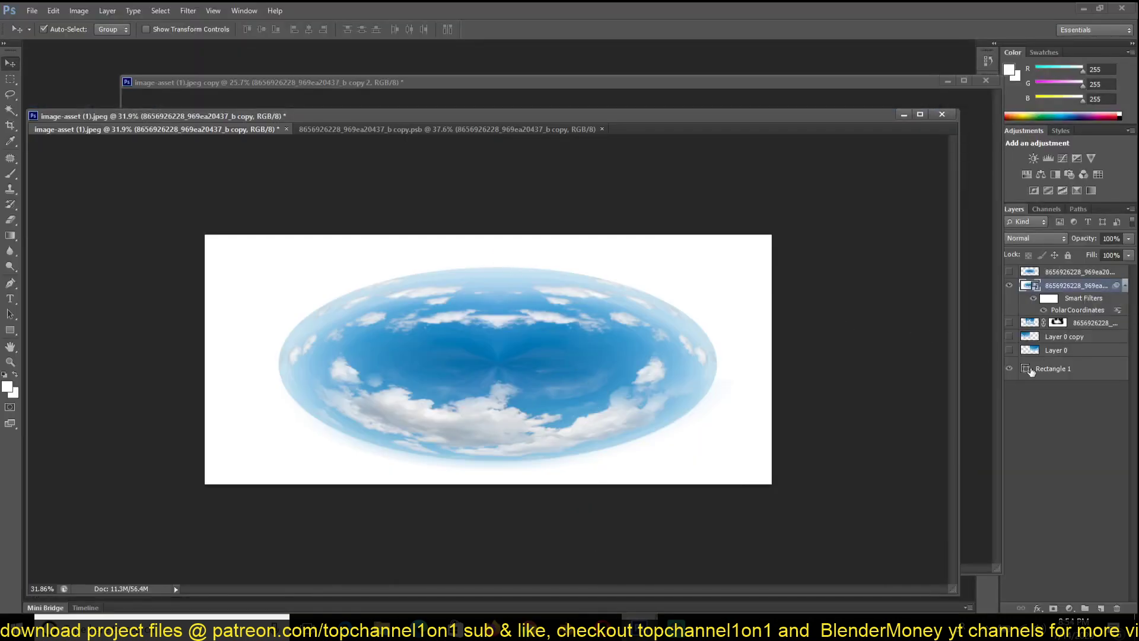
pyautogui.doubleClick(1025, 285)
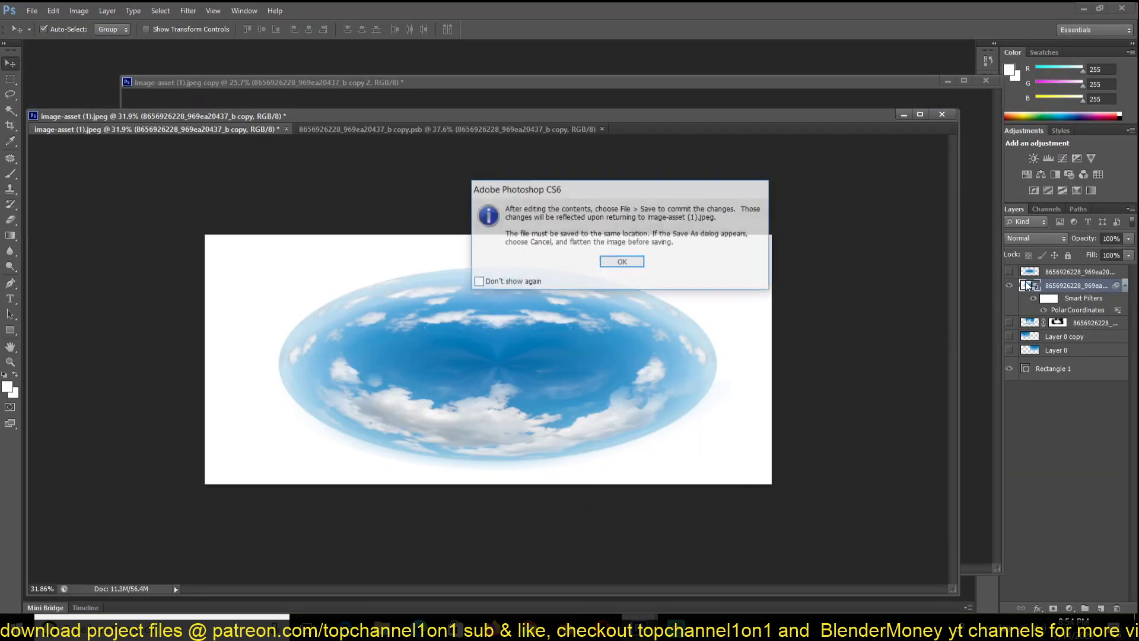
pyautogui.click(619, 261)
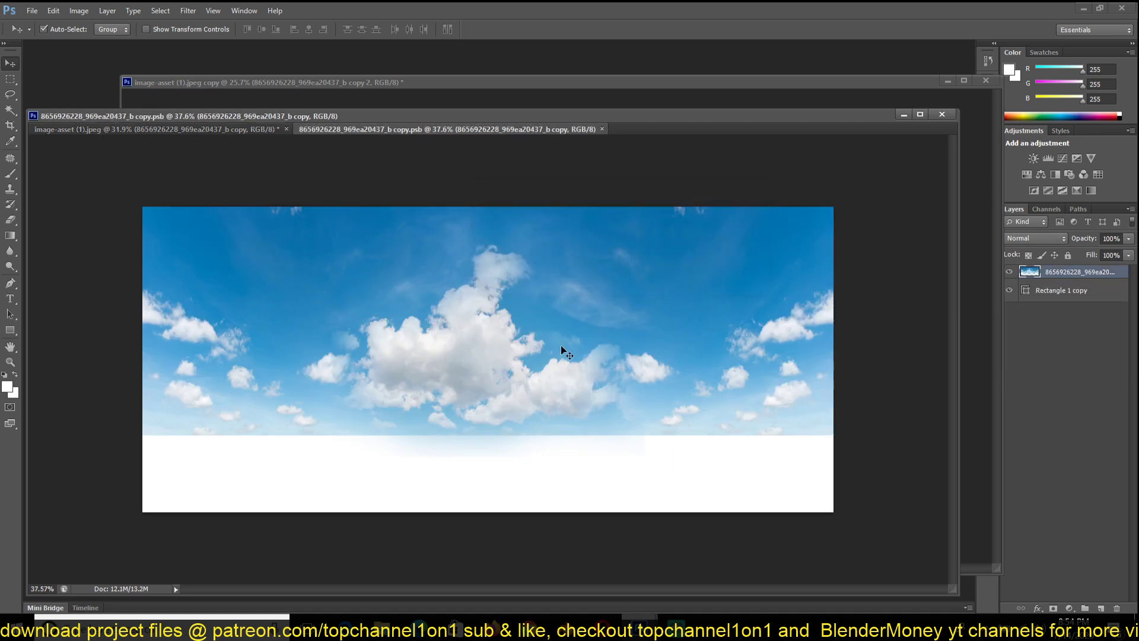
# Zoom around the .psb panorama, then return to Blender and orbit over the water
pyautogui.keyDown('alt'); pyautogui.scroll(-2, 486, 399); pyautogui.keyUp('alt')
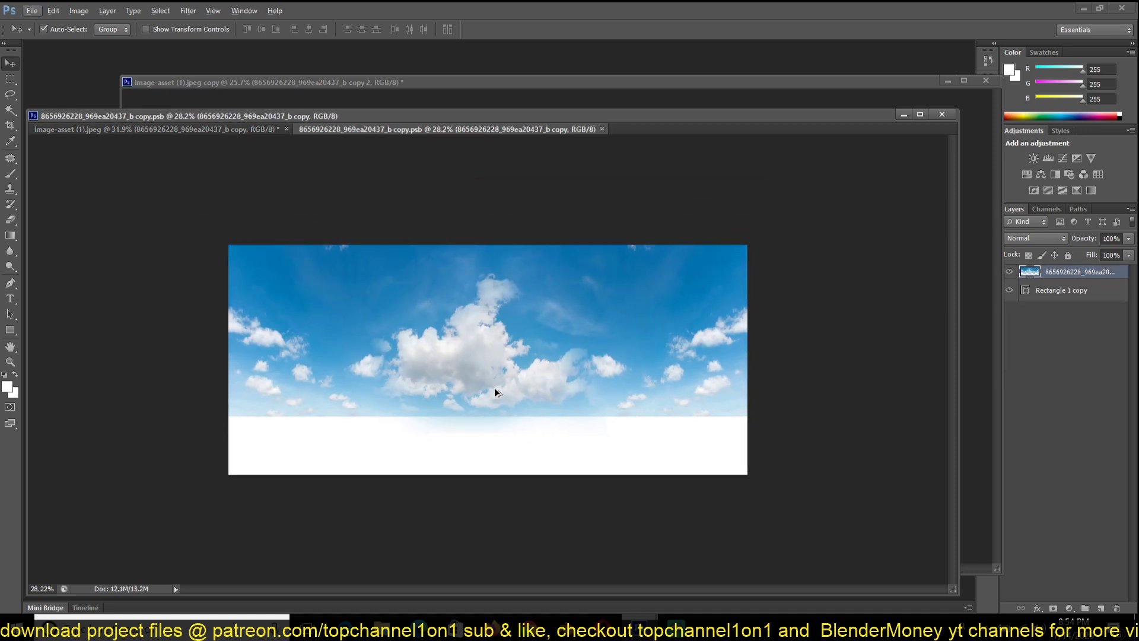
pyautogui.keyDown('alt'); pyautogui.scroll(2, 495, 368); pyautogui.keyUp('alt')
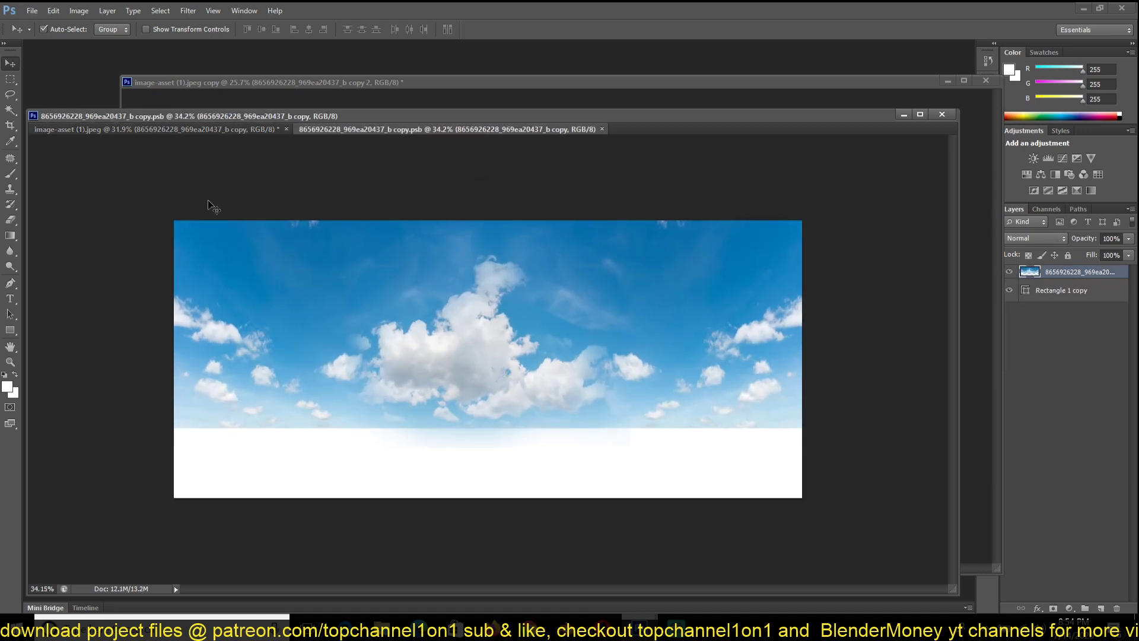
pyautogui.keyDown('alt'); pyautogui.scroll(-2, 564, 359); pyautogui.keyUp('alt')
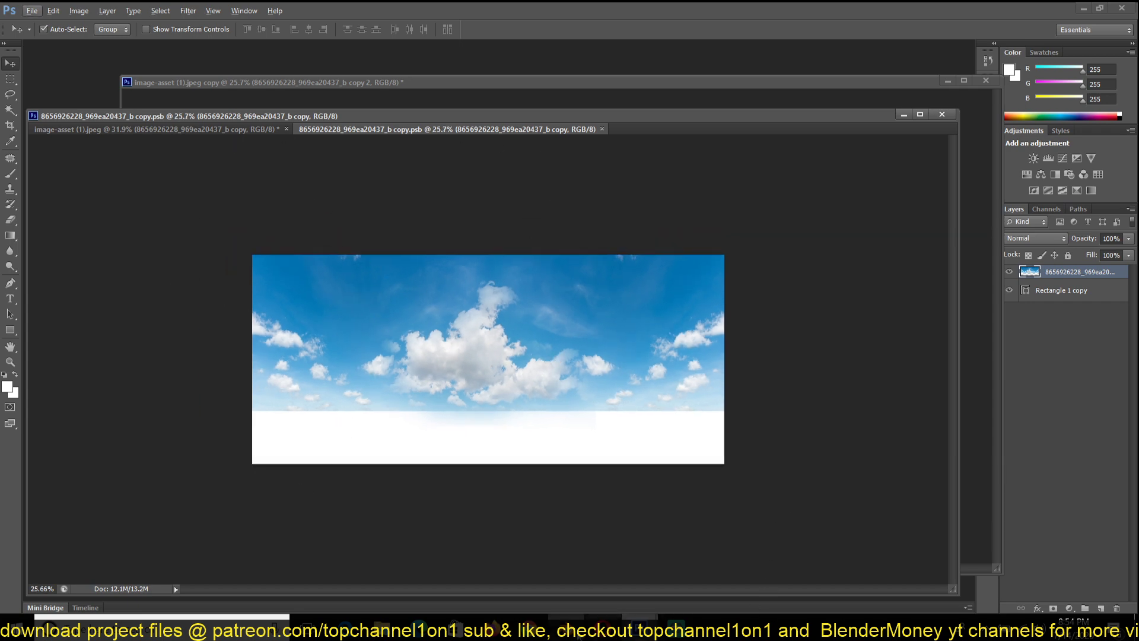
pyautogui.click(576, 633)
pyautogui.moveTo(660, 227); pyautogui.dragTo(607, 325, button='middle')
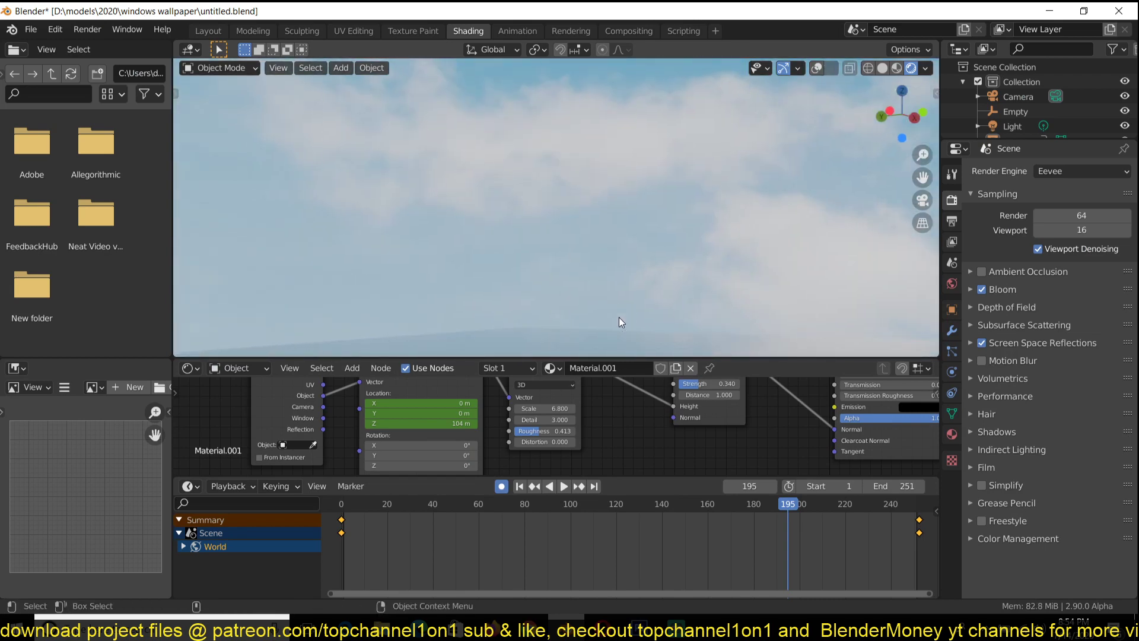
# Play the ocean animation, select the plane, and set its Noise Texture Scale from 6.800 to 14.500
pyautogui.press('space')
pyautogui.moveTo(682, 272); pyautogui.dragTo(550, 281, button='middle')
pyautogui.moveTo(387, 264); pyautogui.dragTo(439, 229, button='middle')
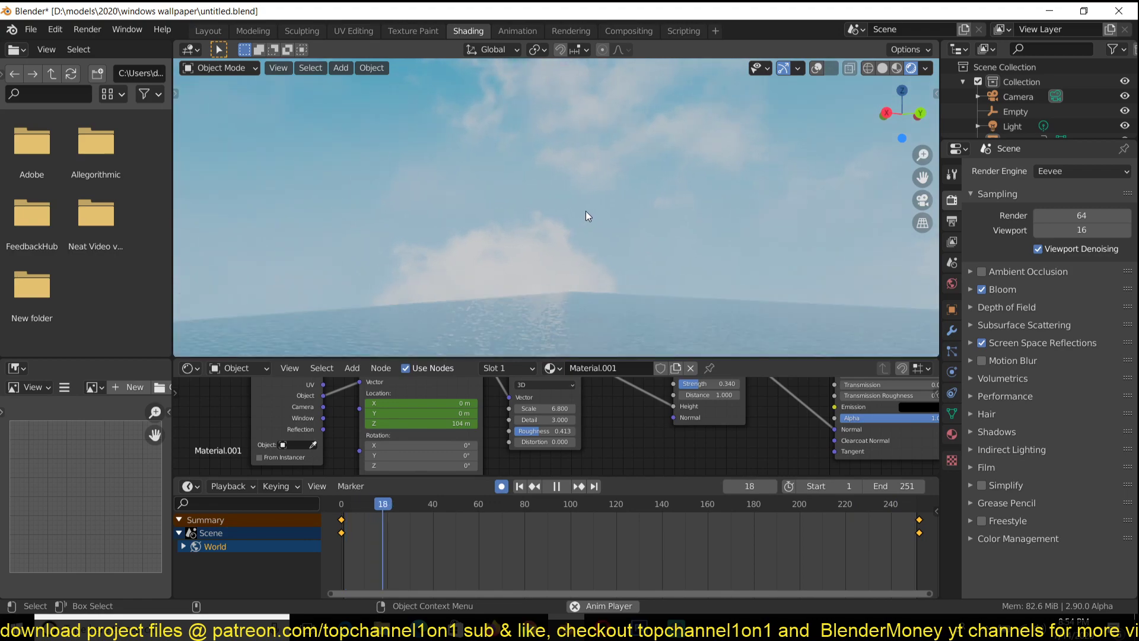
pyautogui.moveTo(586, 214); pyautogui.dragTo(776, 287, button='middle')
pyautogui.click(767, 310)
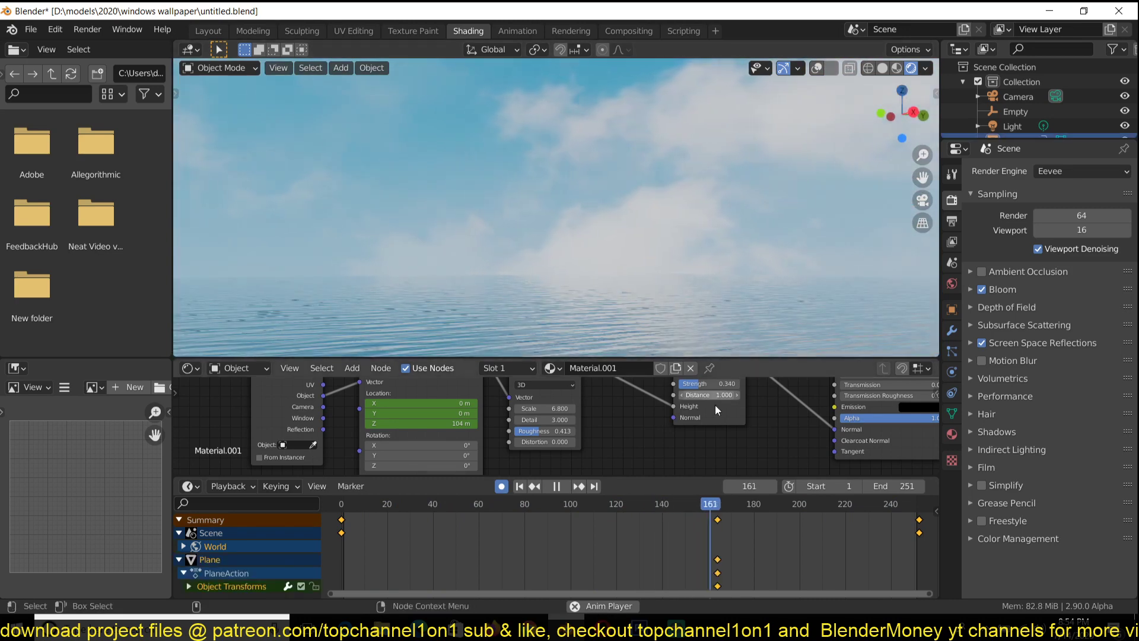
pyautogui.moveTo(664, 338); pyautogui.dragTo(657, 354, button='middle')
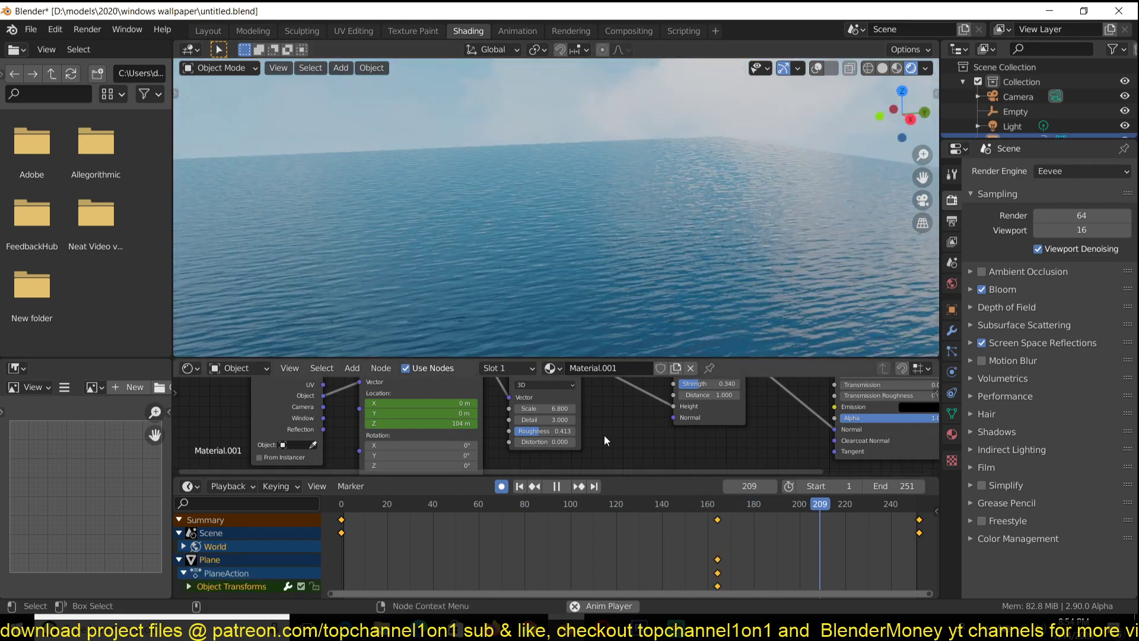
pyautogui.moveTo(603, 416); pyautogui.dragTo(698, 433, button='middle')
pyautogui.moveTo(659, 429); pyautogui.dragTo(706, 429)
# In the Graph Editor, lower the ocean plane's frame-250 keyframe in two vertical moves, replaying between
pyautogui.press('space')
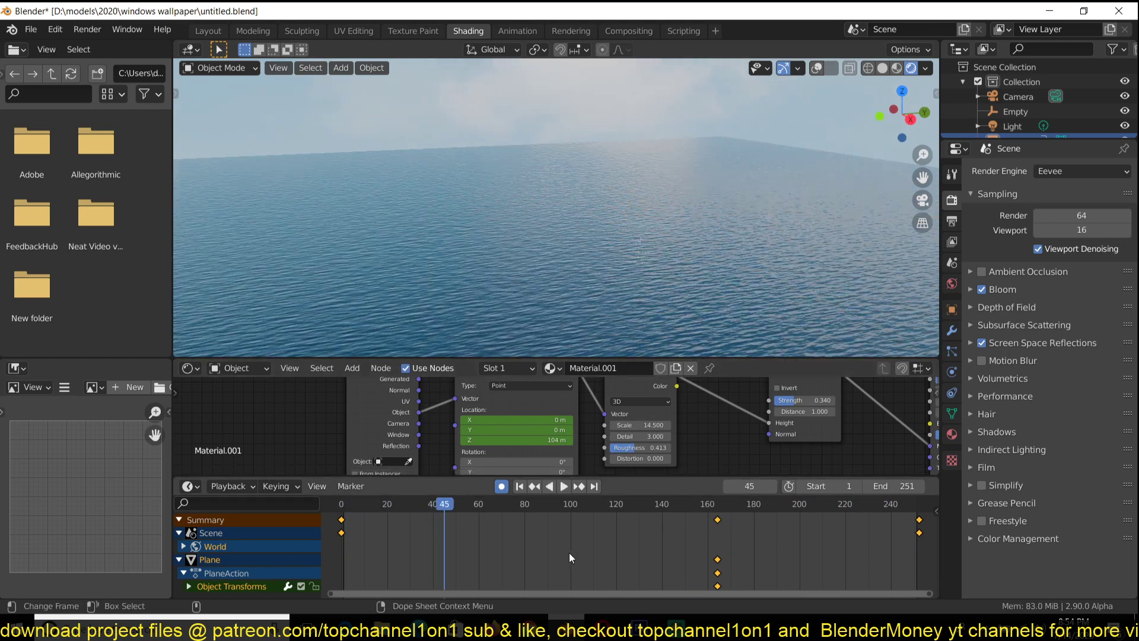
pyautogui.hotkey('ctrl', 'Tab')
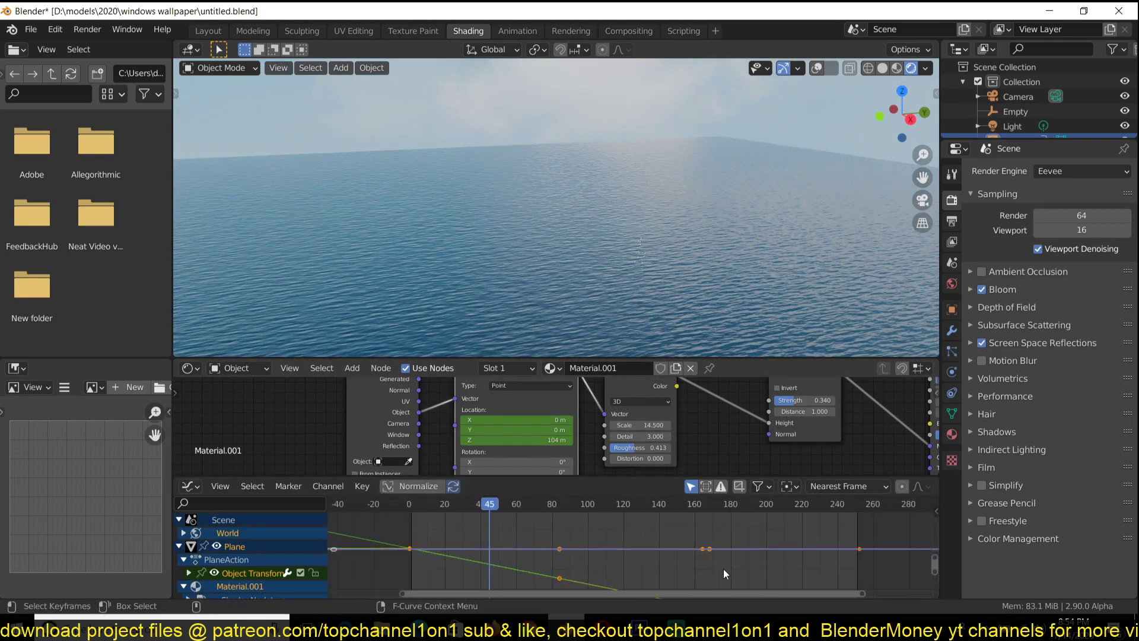
pyautogui.press('Home')
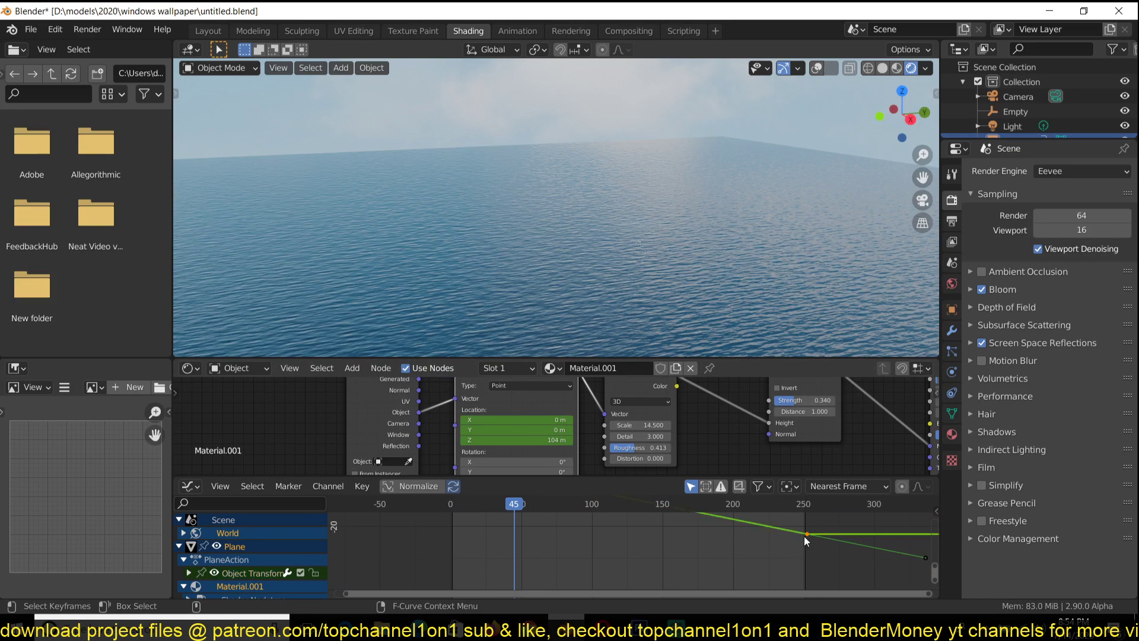
pyautogui.press('g')
pyautogui.press('y')
pyautogui.click(802, 497)
pyautogui.press('space')
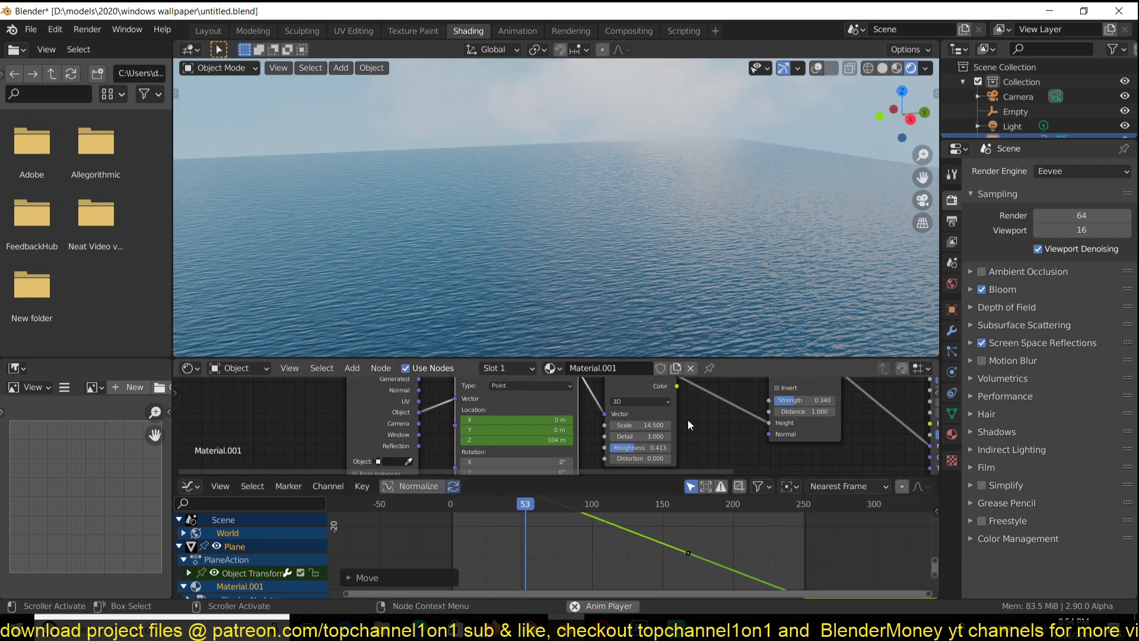
pyautogui.scroll(-10, 718, 524)
pyautogui.press('g')
pyautogui.press('y')
pyautogui.click(741, 555)
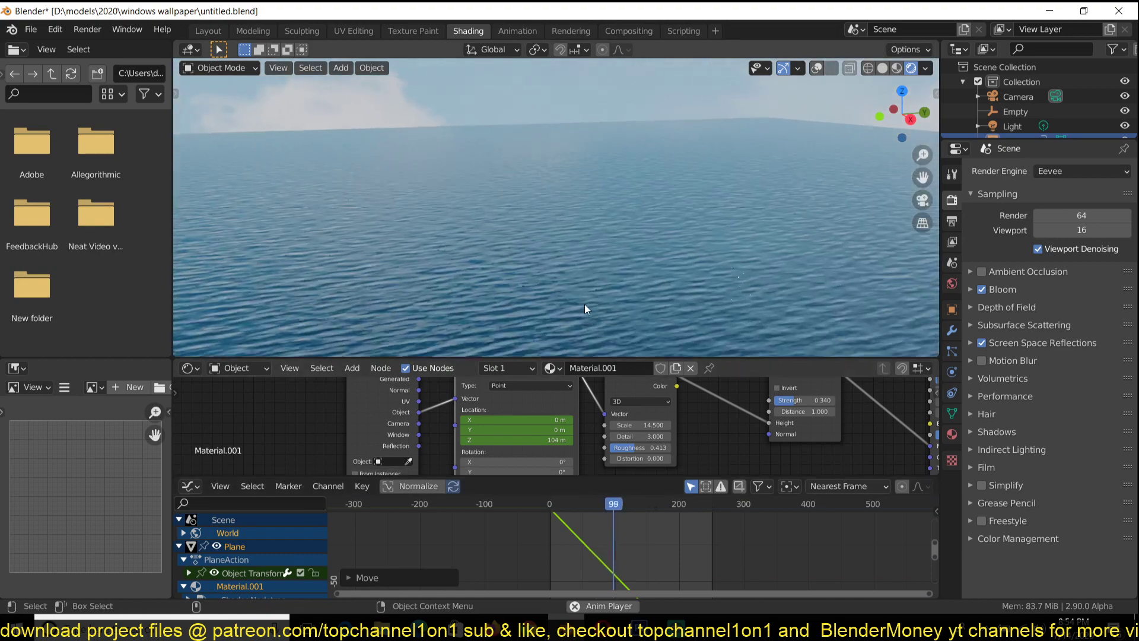
# Orbit across the ocean, deselect the plane, and bring Streamlabs OBS to the front
pyautogui.moveTo(587, 298); pyautogui.dragTo(685, 282, button='middle')
pyautogui.click(638, 274)
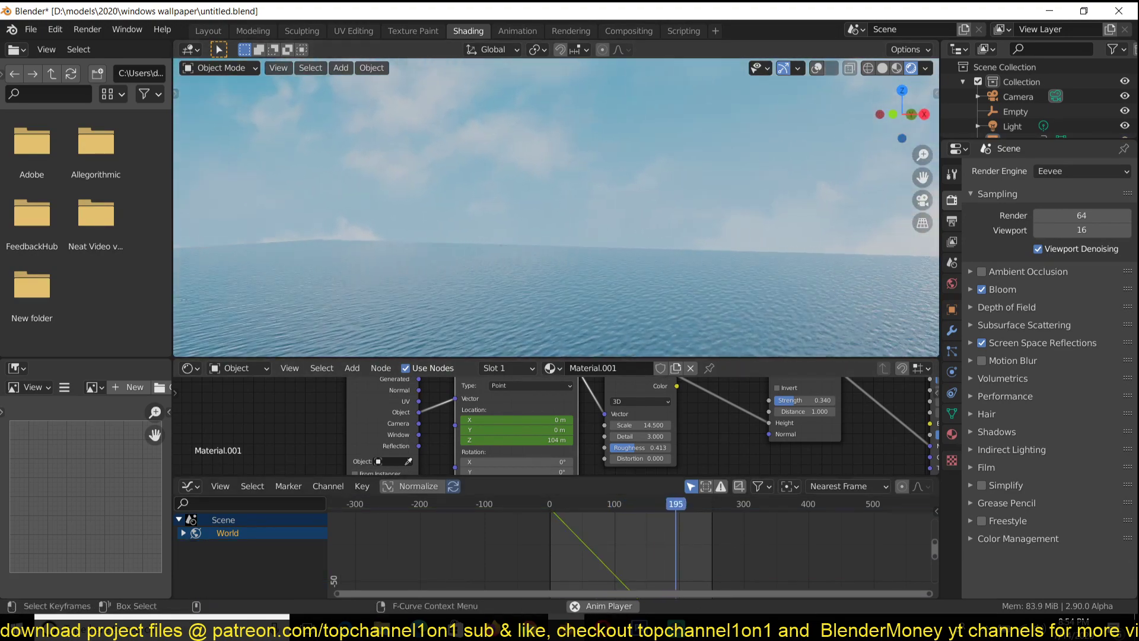
pyautogui.click(676, 627)
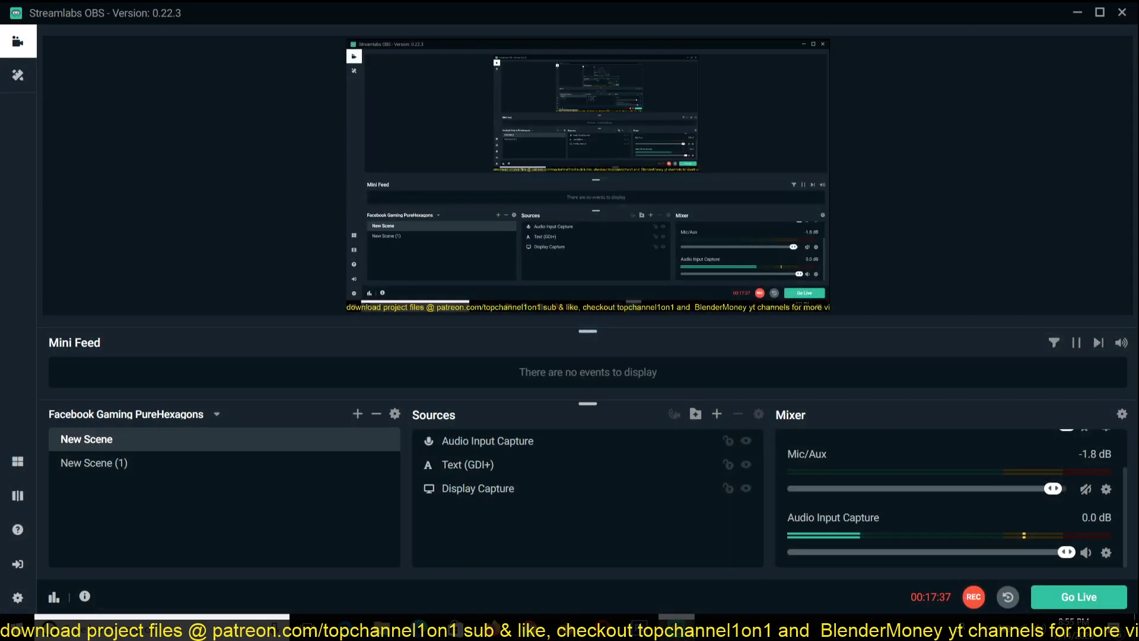
pyautogui.click(677, 628)
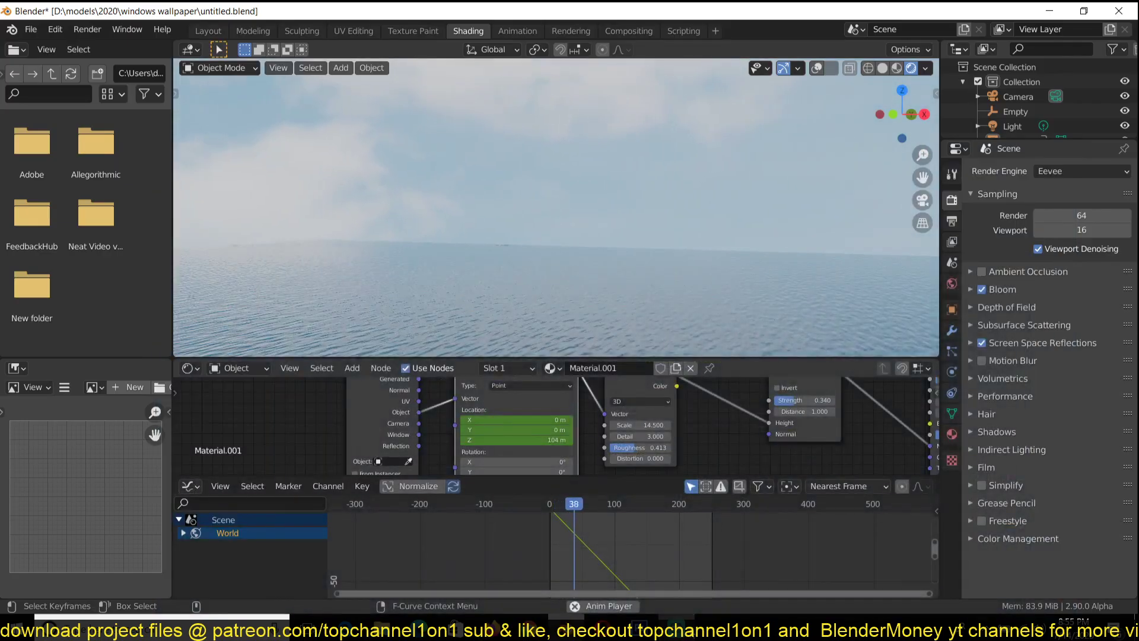
pyautogui.click(676, 627)
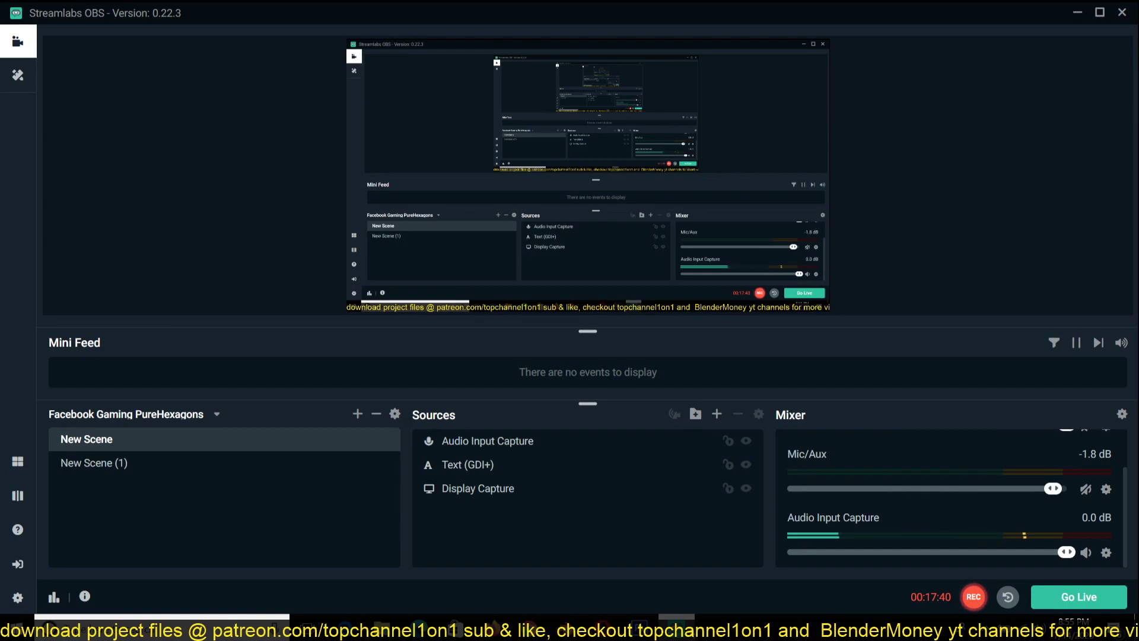